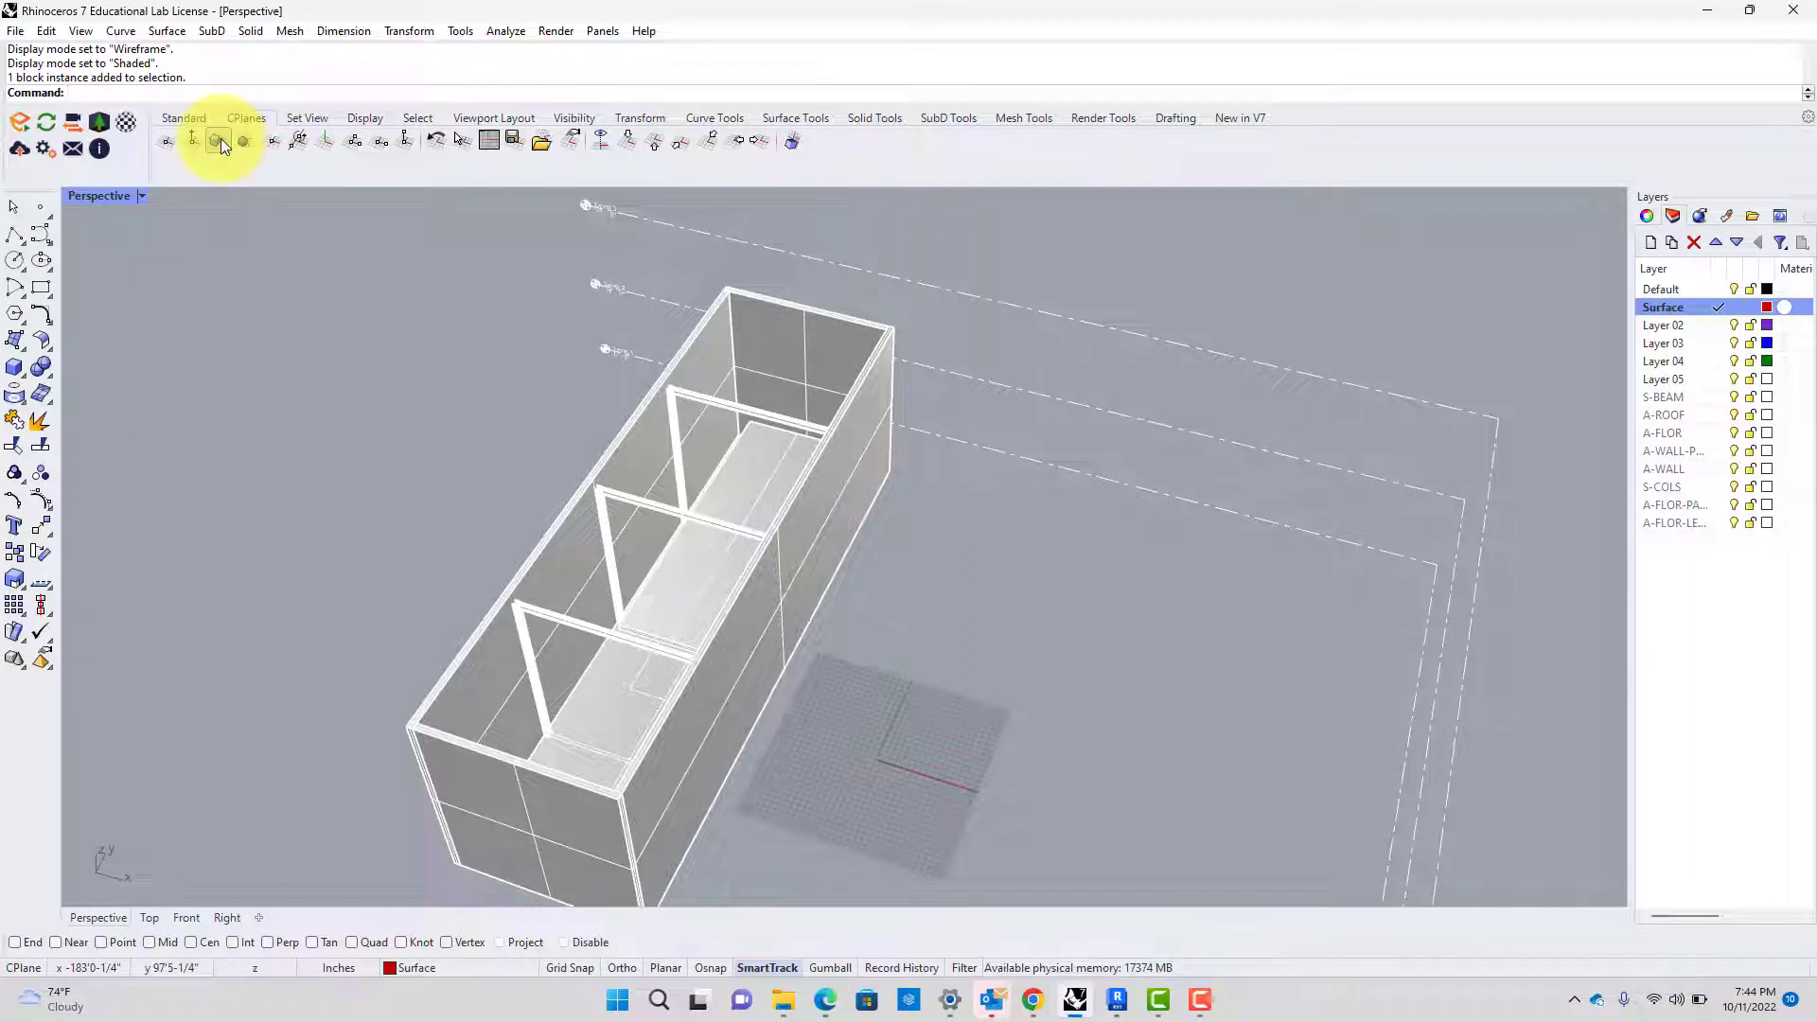
Orient the construction plane to the building's far end wall and enable the End, Mid and Int object snaps
{"action": "left_click", "coordinate": [220, 139]}
{"action": "left_click", "coordinate": [799, 348]}
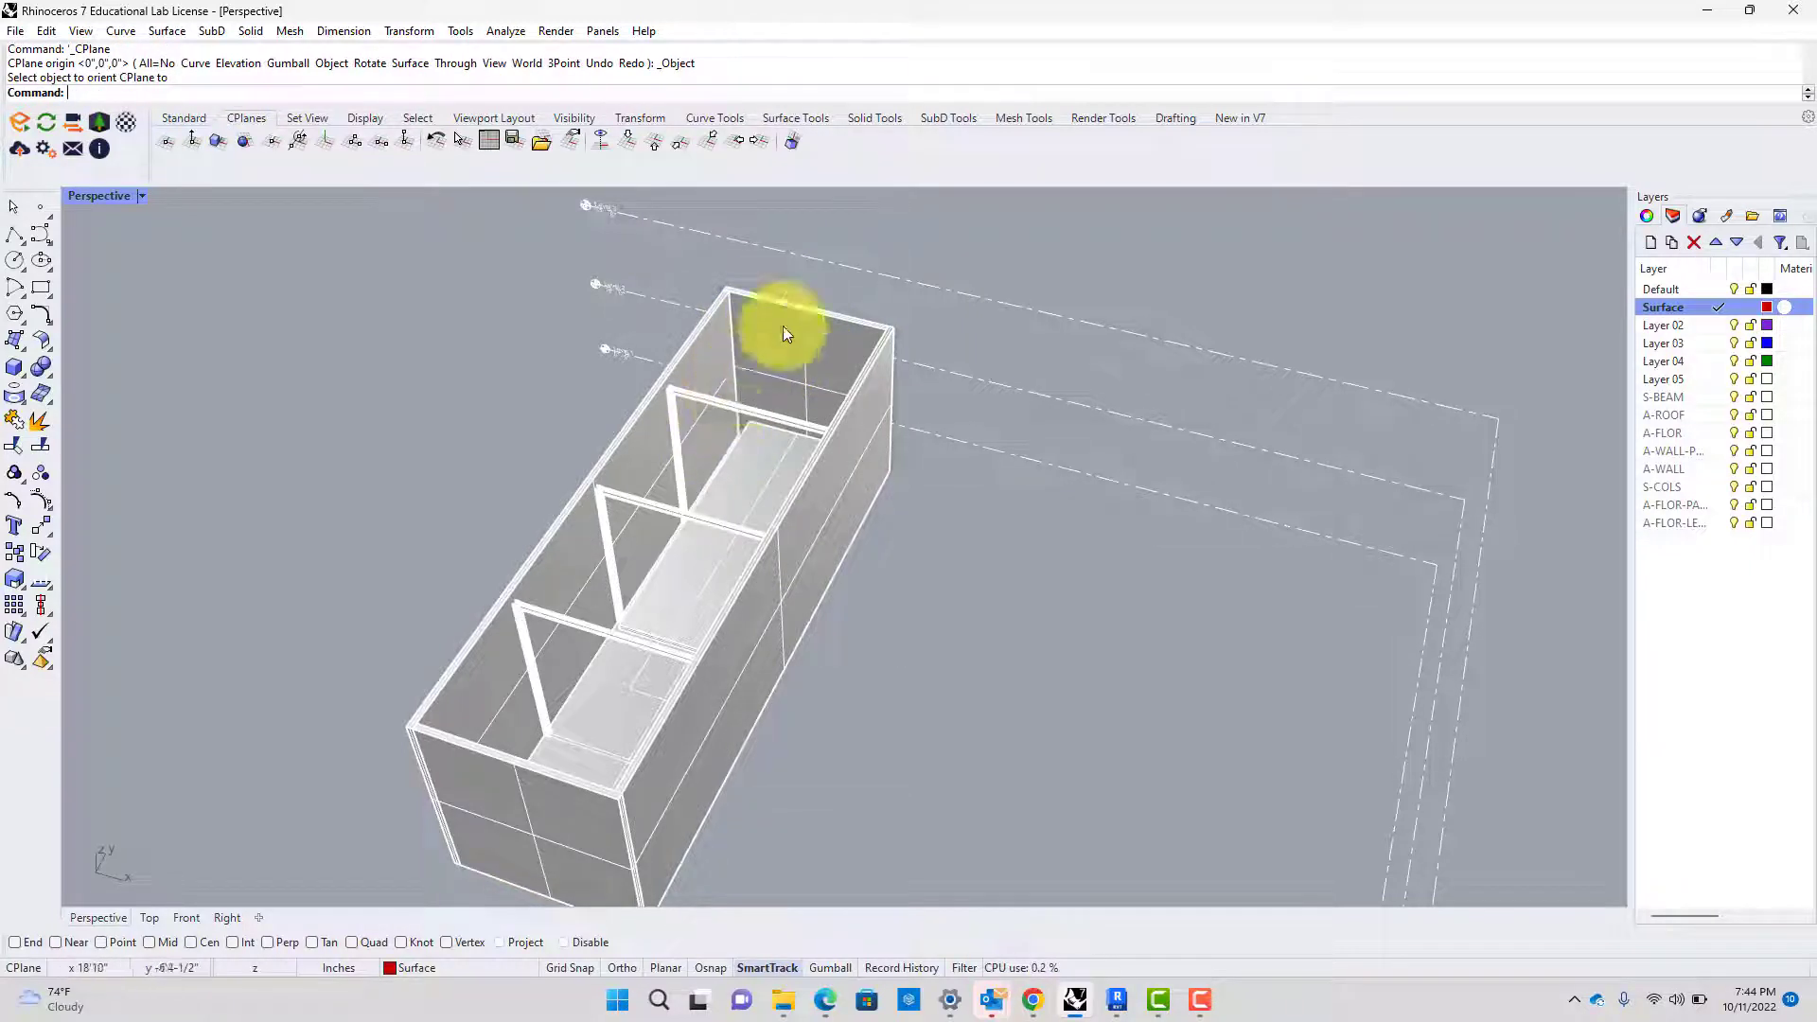
{"action": "left_click", "coordinate": [40, 234]}
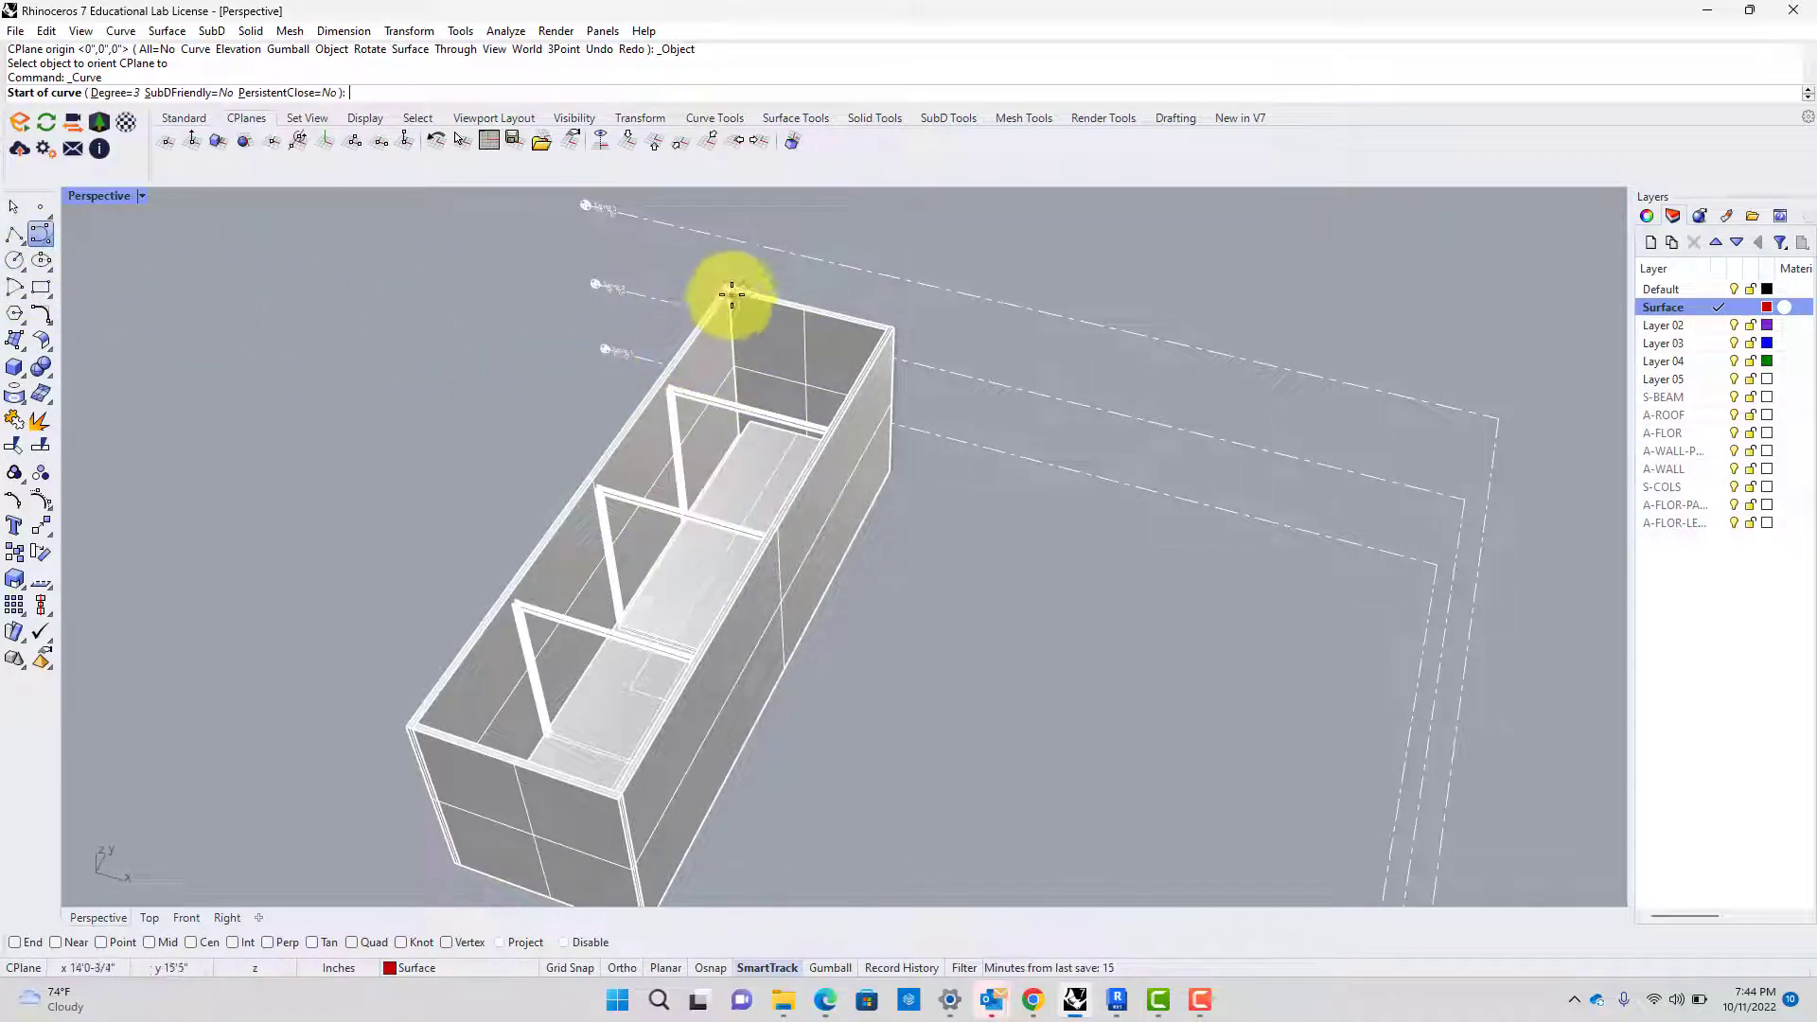
{"action": "scroll", "coordinate": [731, 303], "scroll_direction": "up", "scroll_amount": 5}
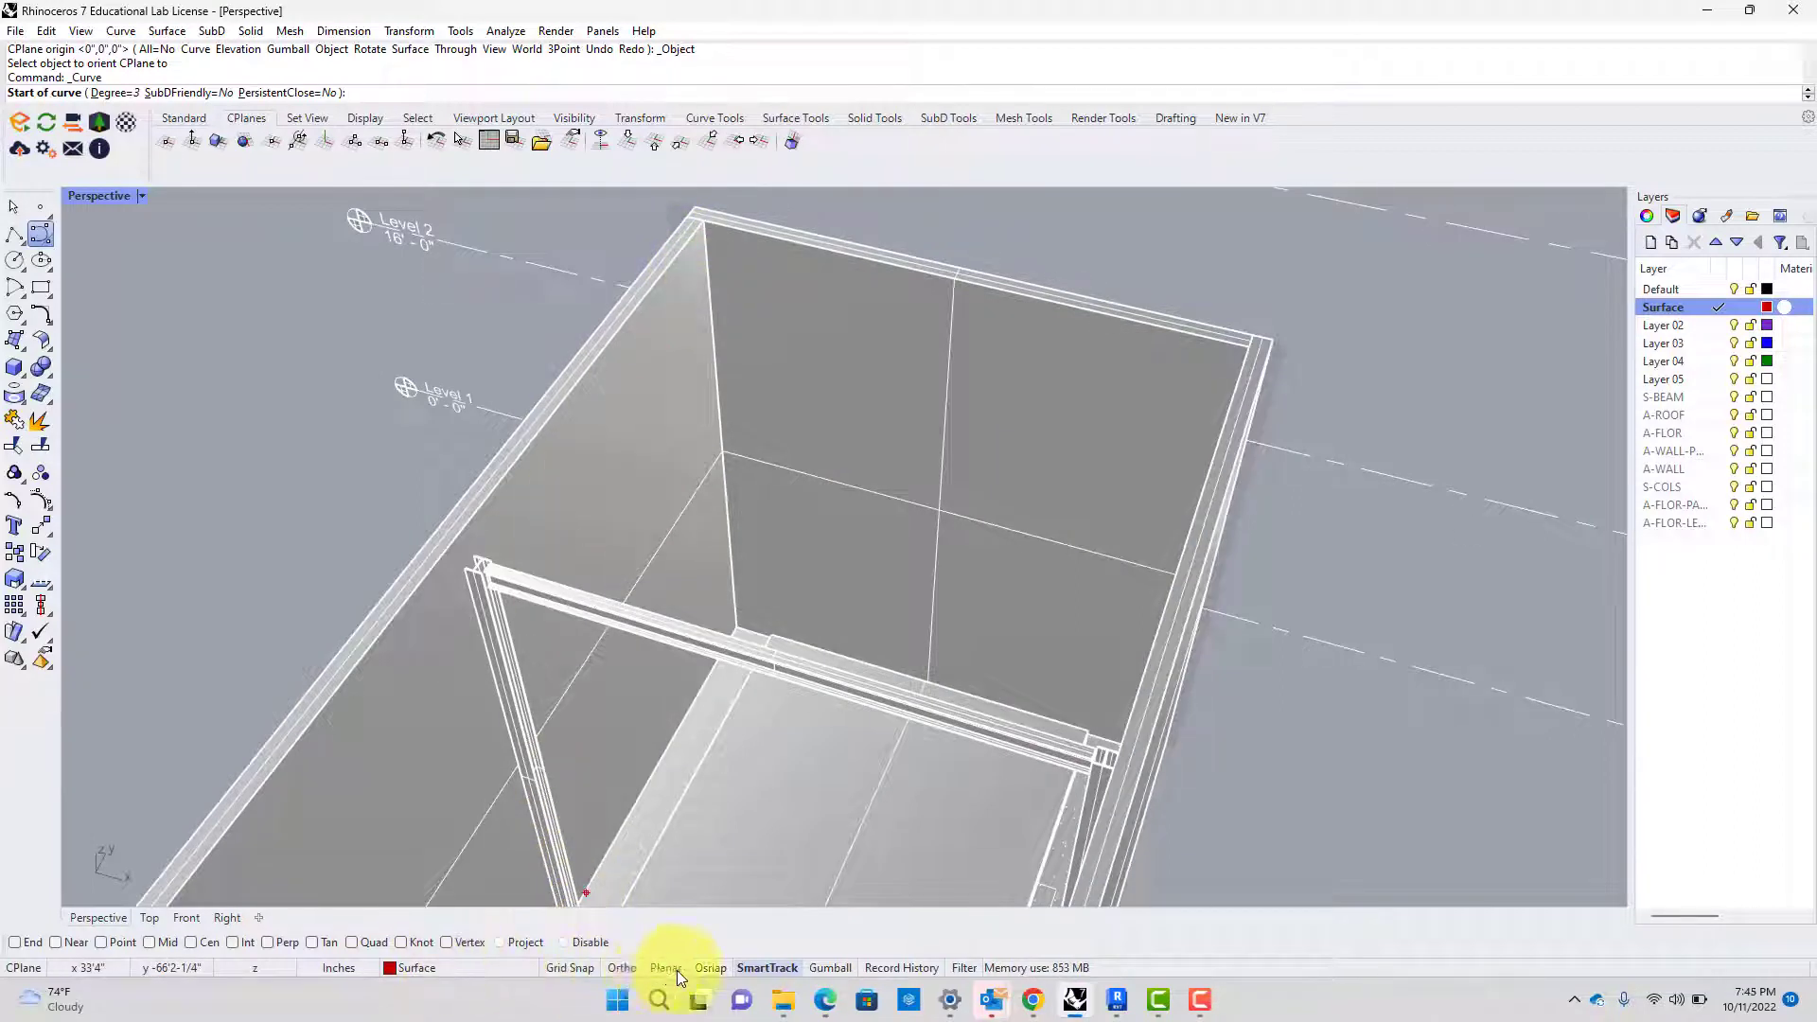
{"action": "left_click", "coordinate": [709, 968]}
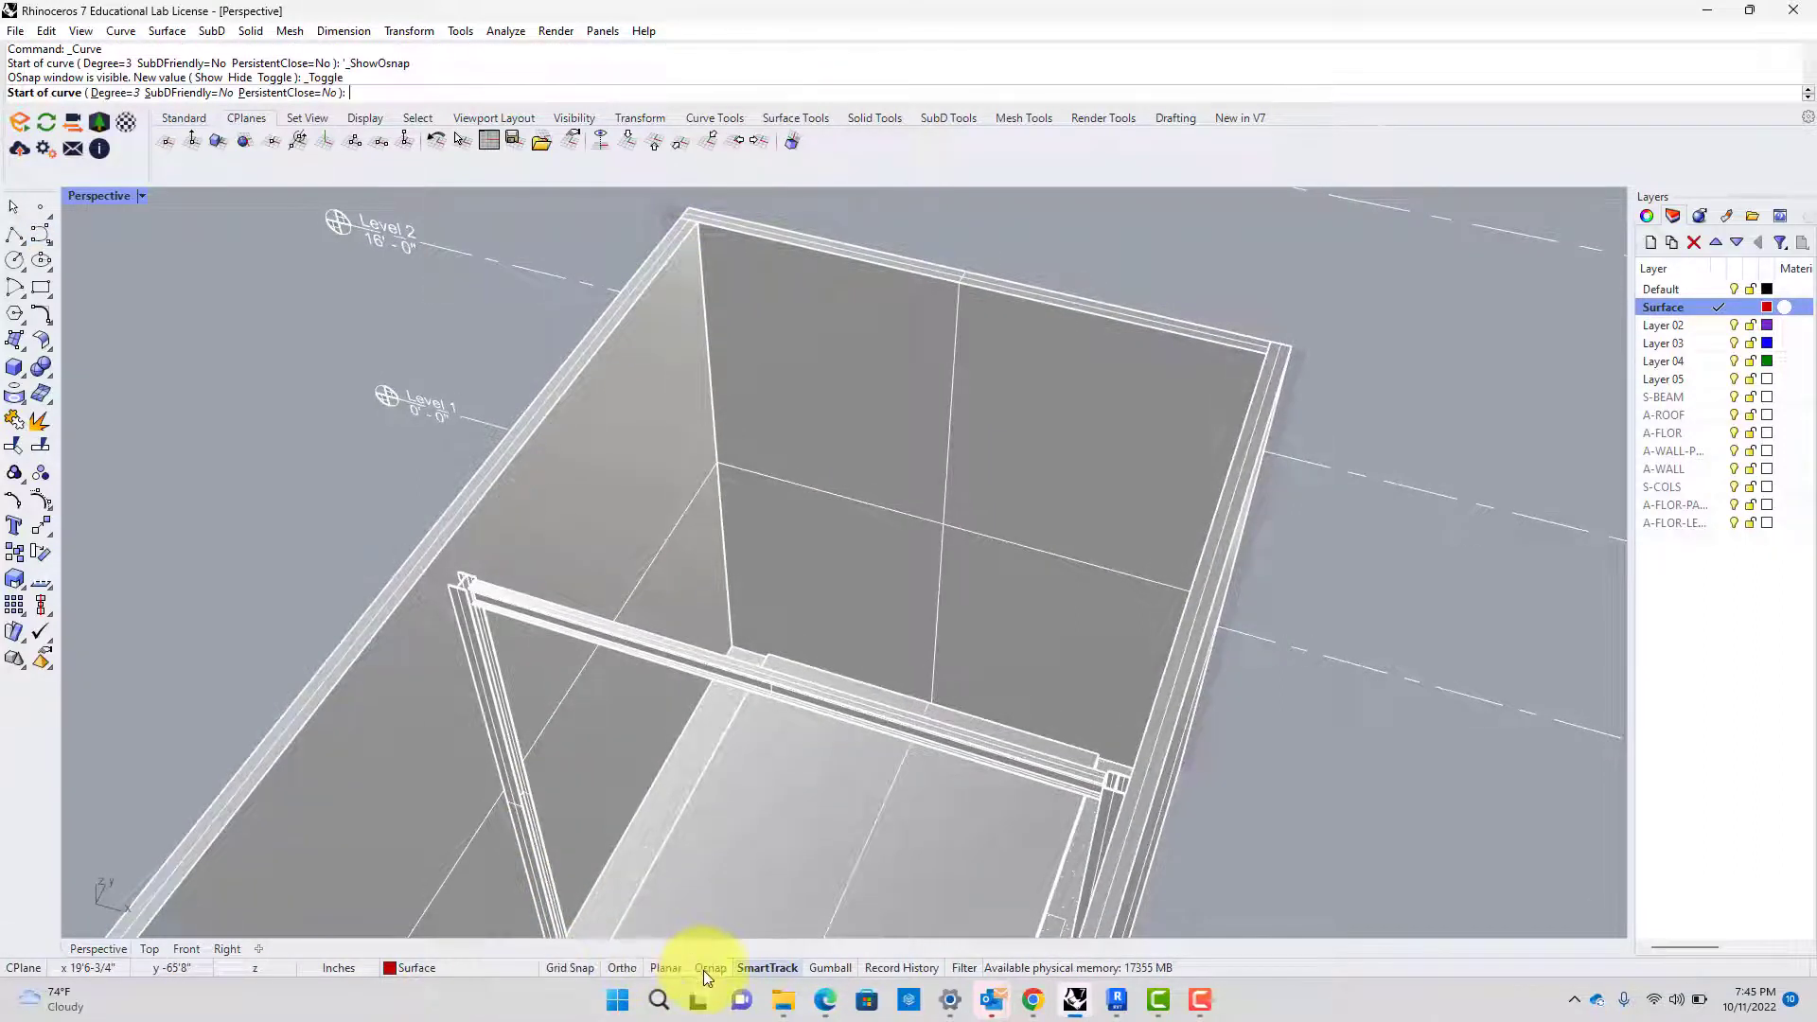
{"action": "left_click", "coordinate": [705, 970]}
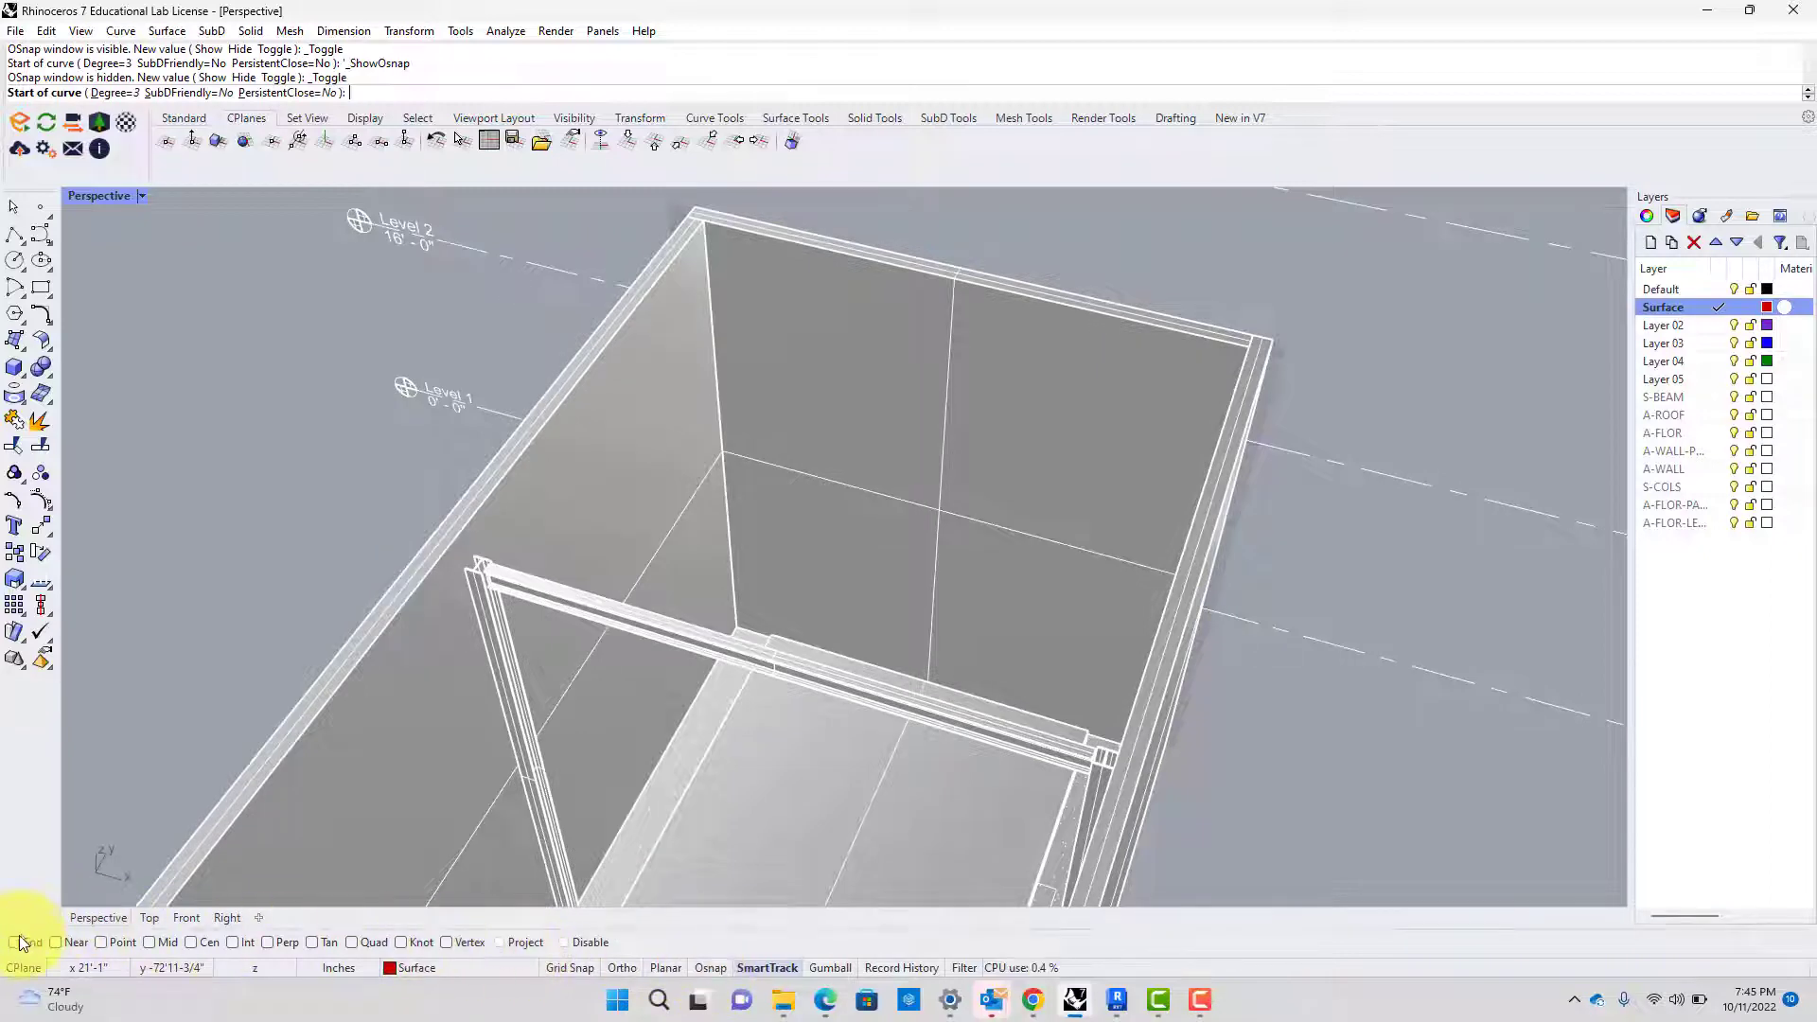
{"action": "left_click", "coordinate": [150, 942]}
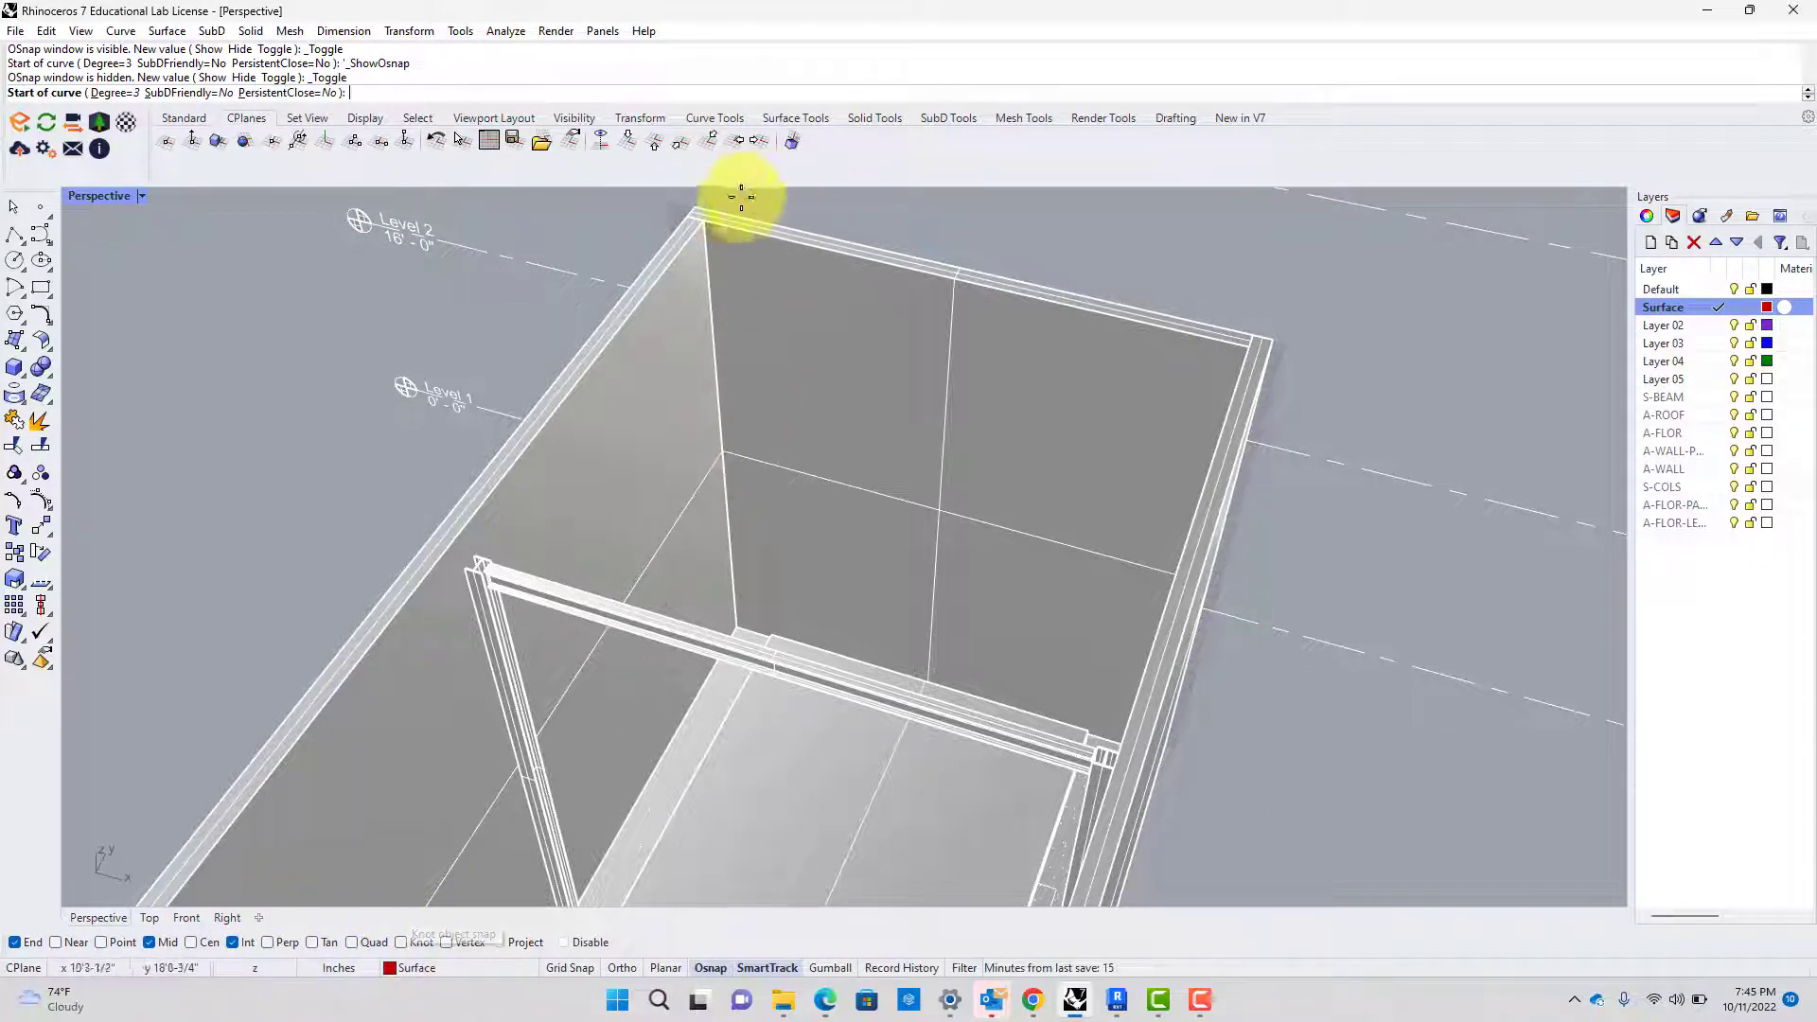
{"action": "left_click", "coordinate": [740, 273]}
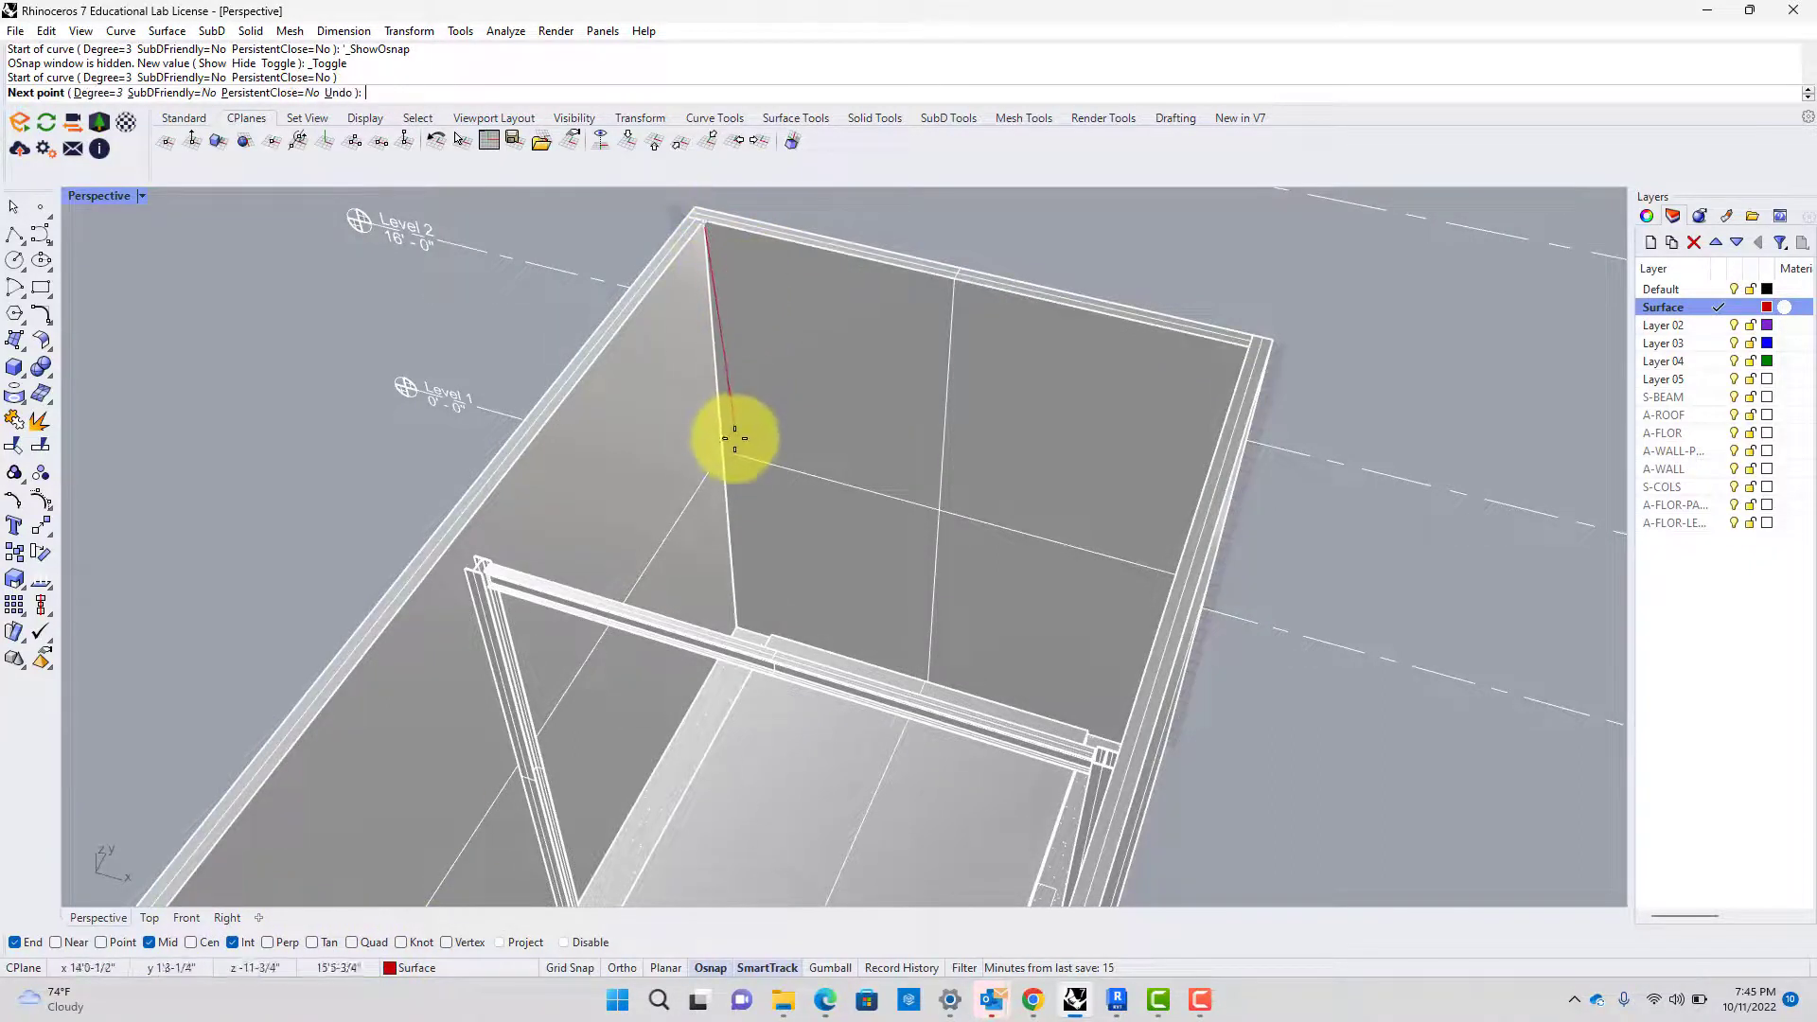
{"action": "left_click", "coordinate": [739, 334]}
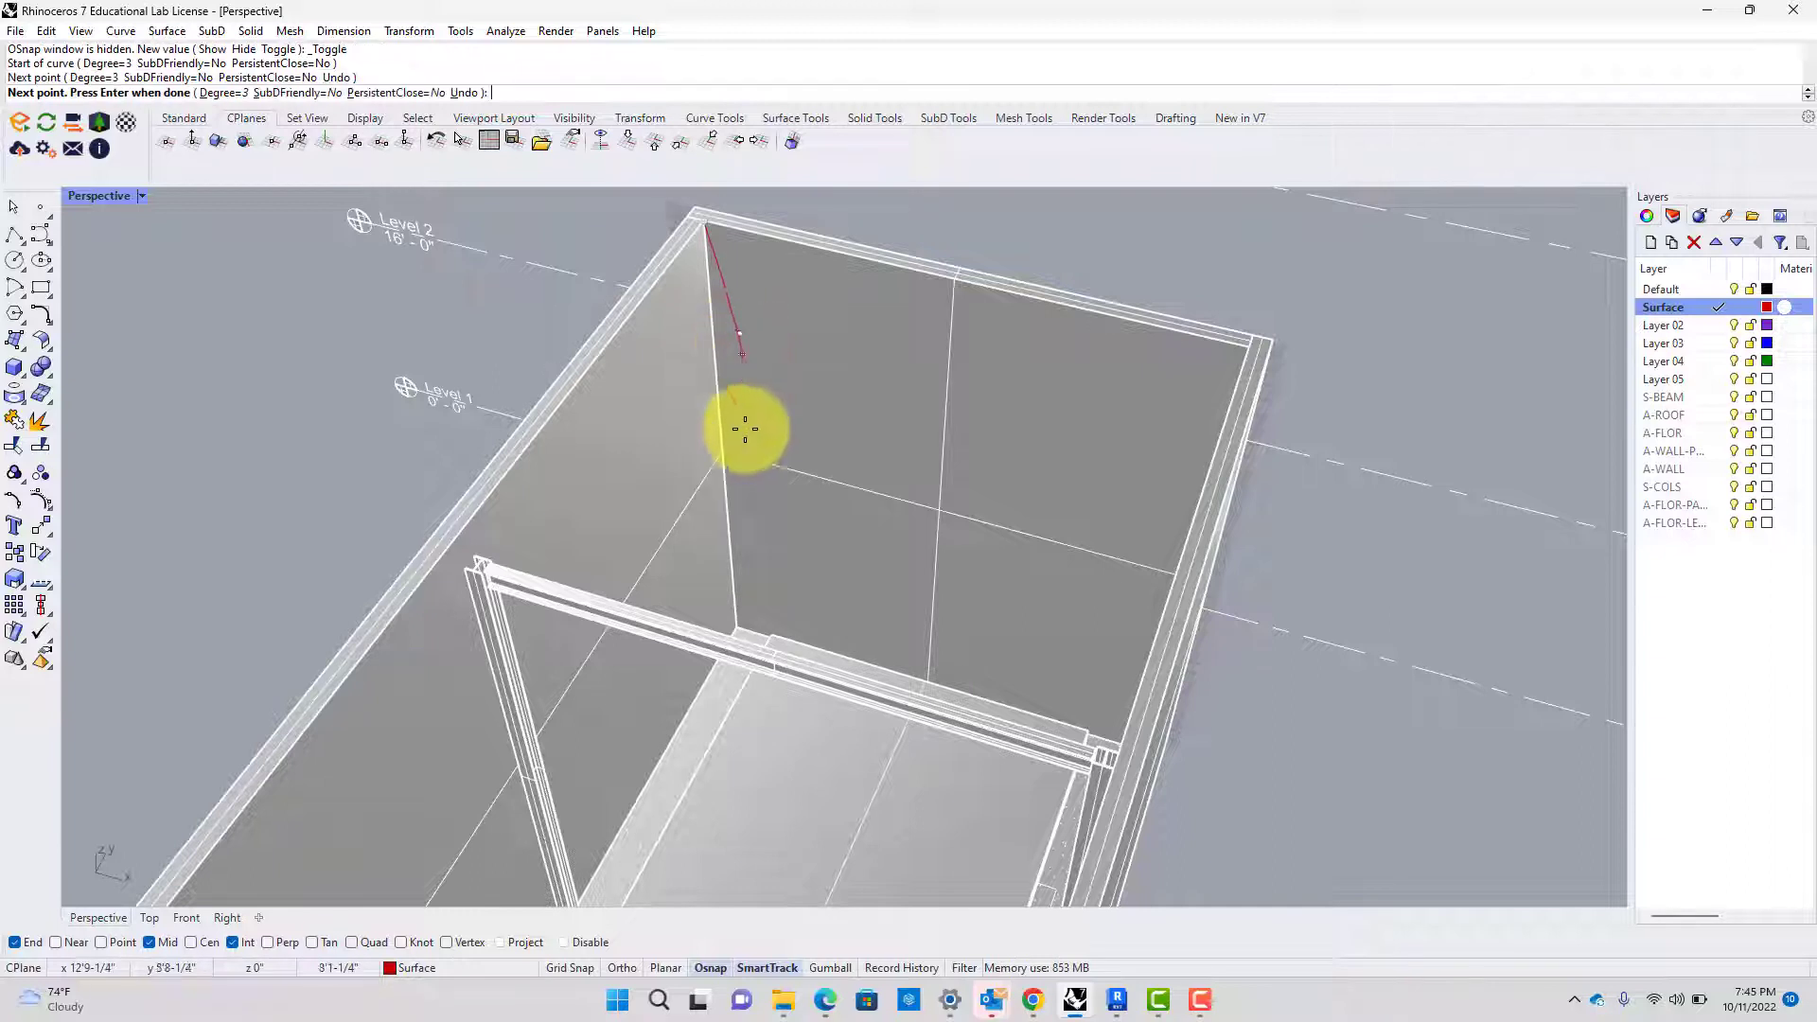
{"action": "left_click", "coordinate": [748, 512]}
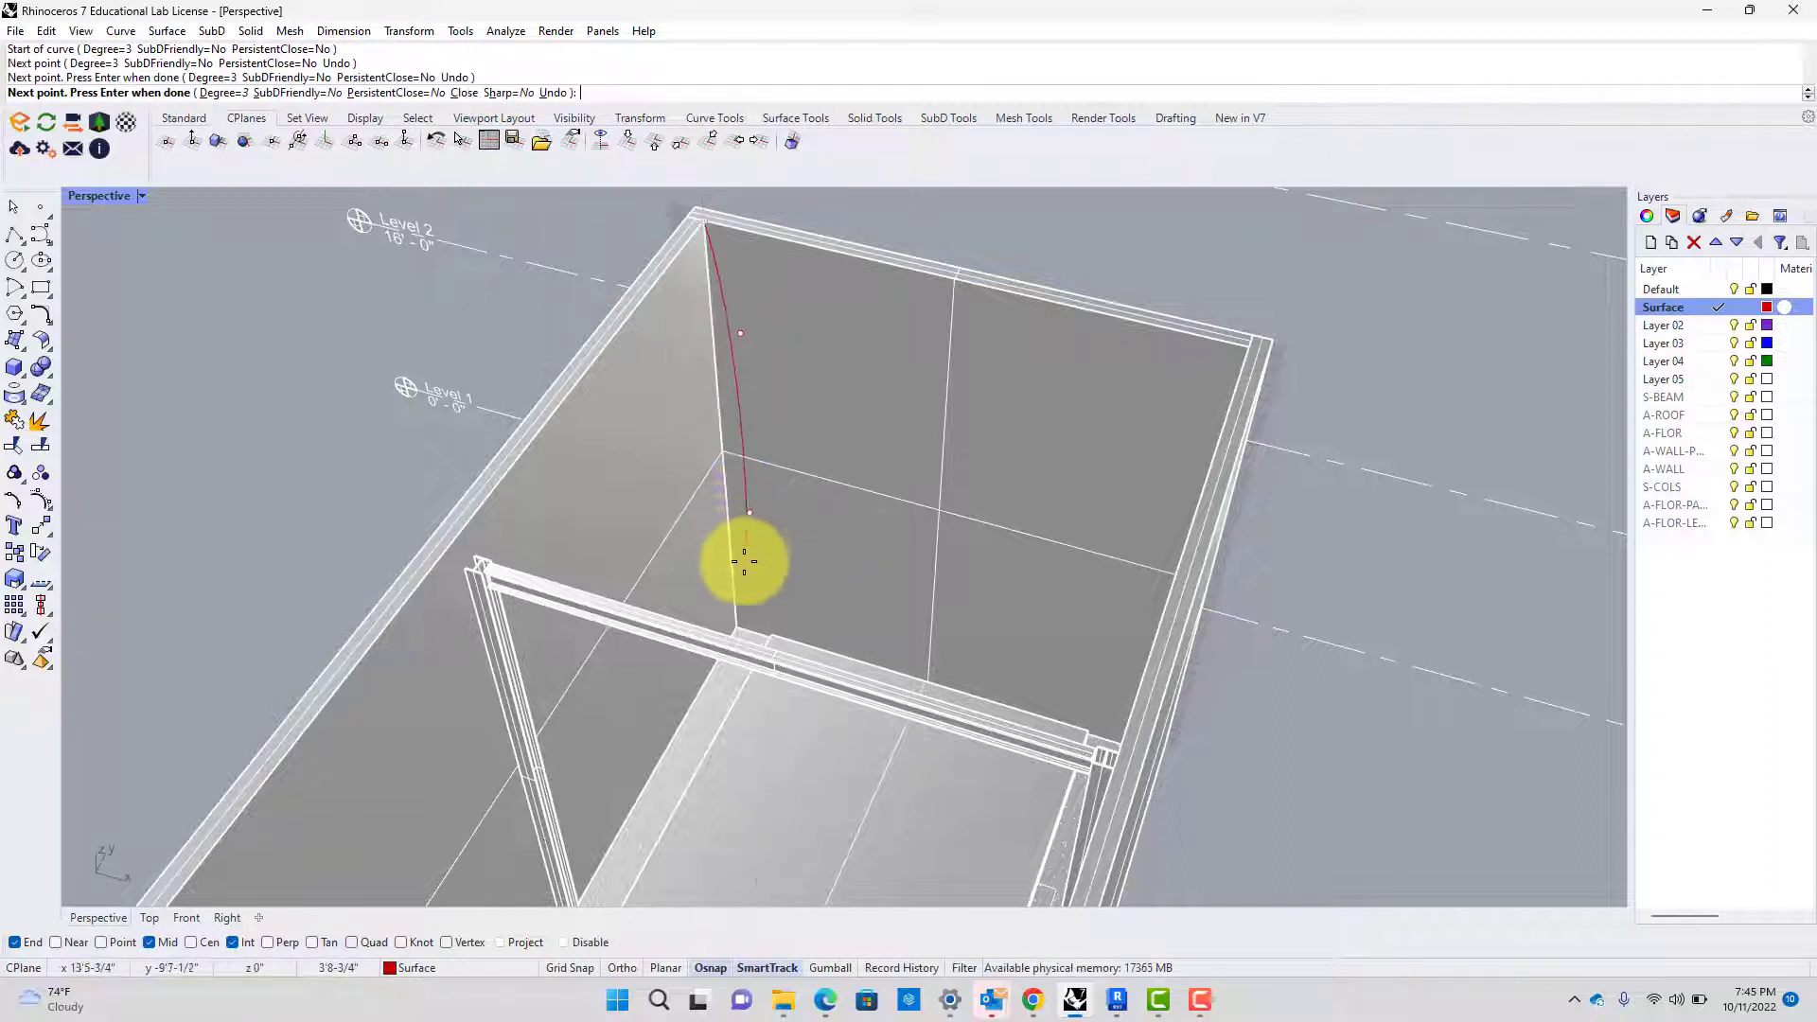
{"action": "left_click", "coordinate": [738, 628]}
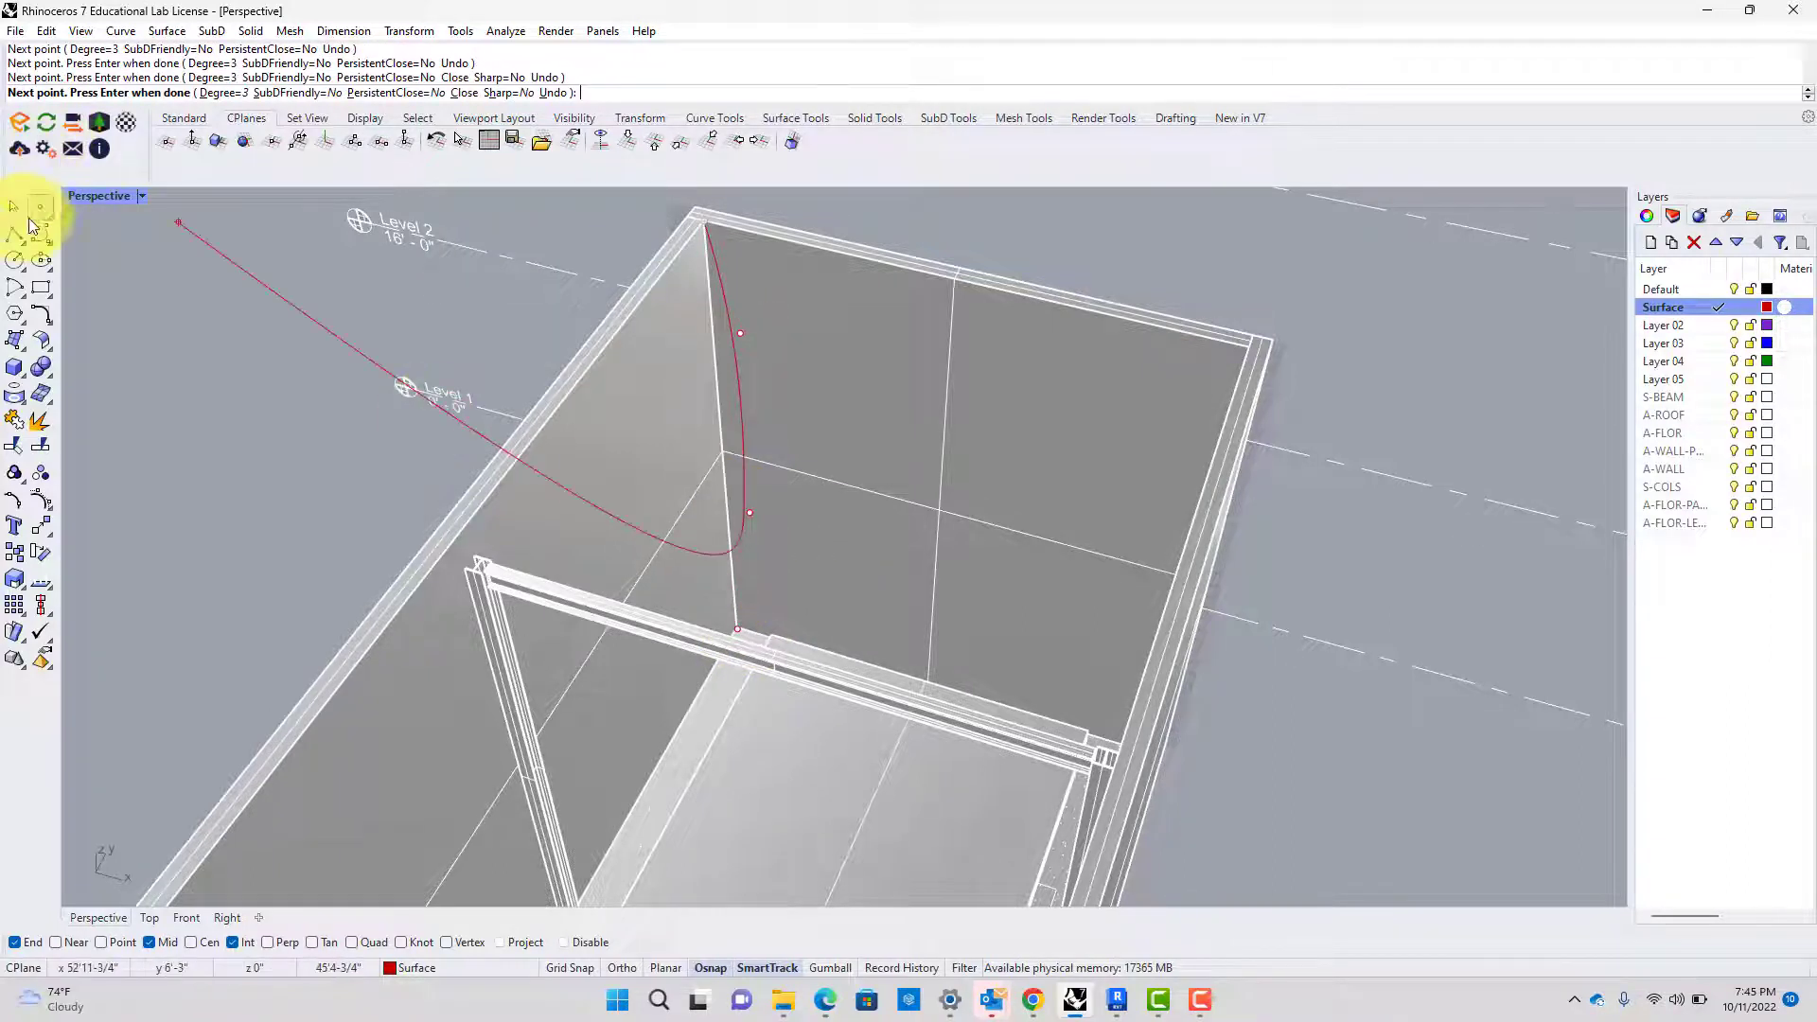
{"action": "key", "text": "Escape"}
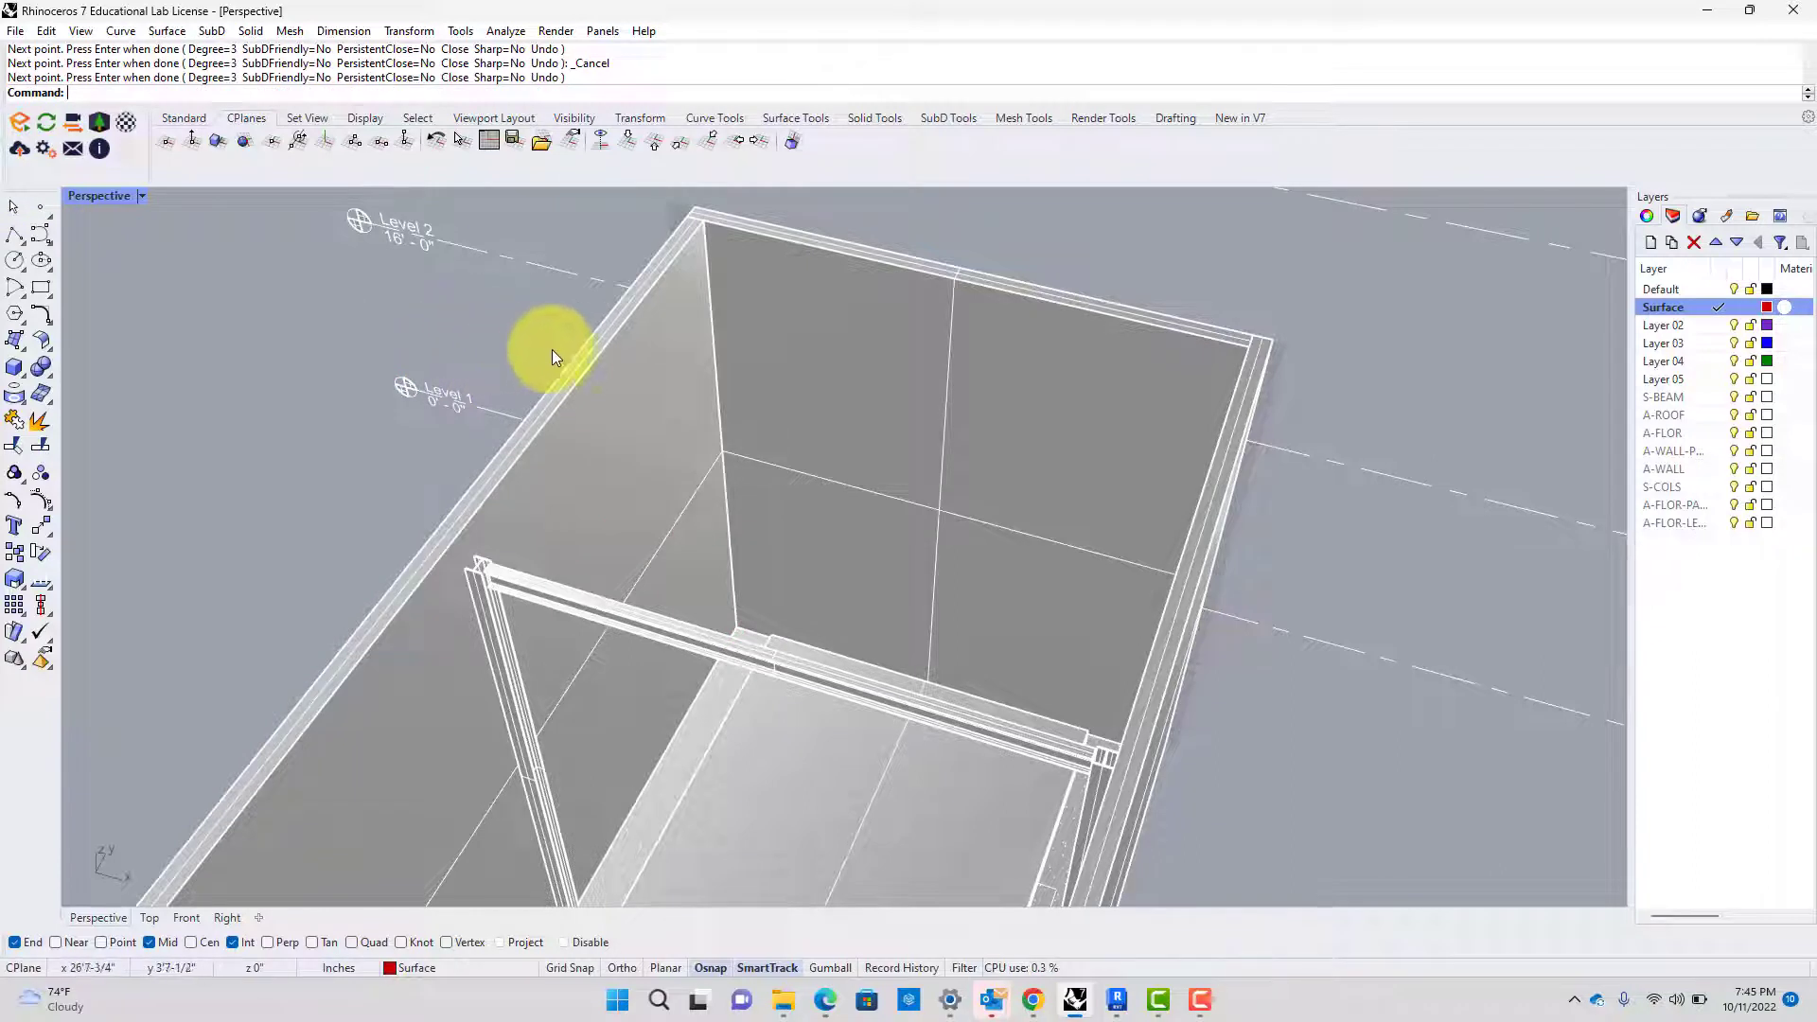
Draw a bowed degree-3 curve with five control points from the far end wall's upper corner down to its floor-level corner
{"action": "key", "text": "Return"}
{"action": "left_click", "coordinate": [705, 224]}
{"action": "left_click", "coordinate": [751, 333]}
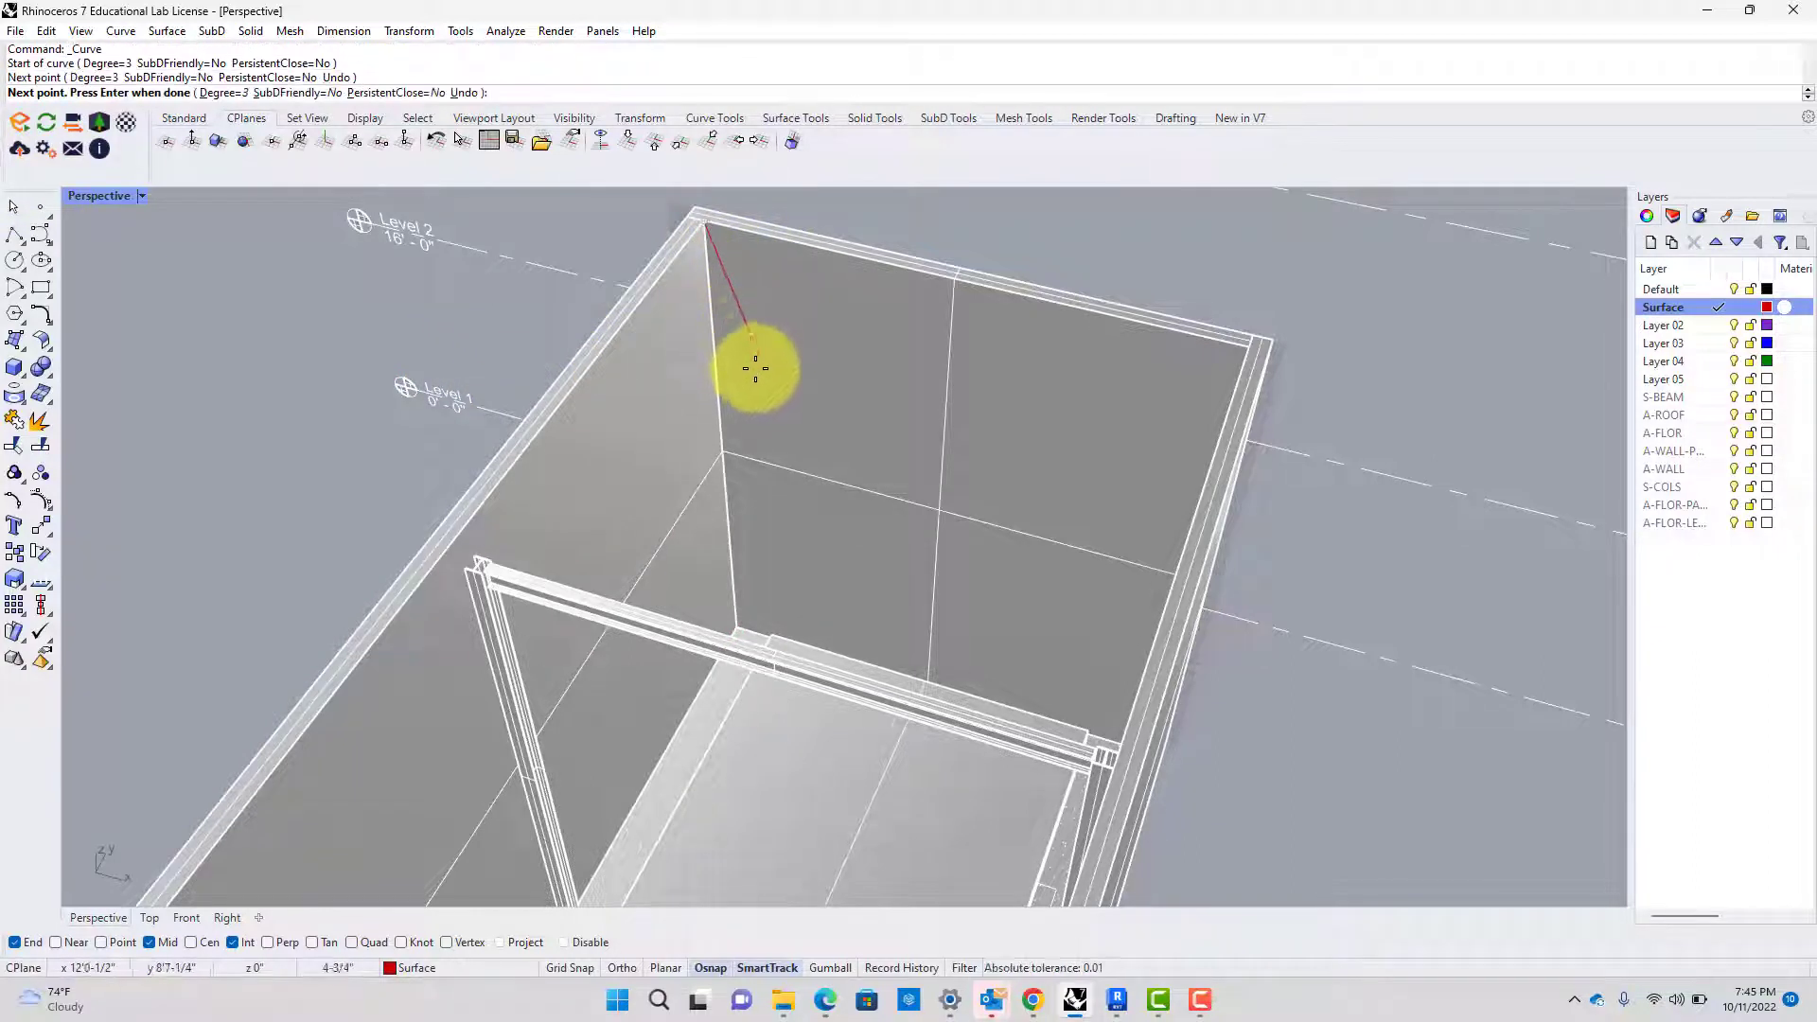
{"action": "left_click", "coordinate": [756, 470]}
{"action": "left_click", "coordinate": [747, 546]}
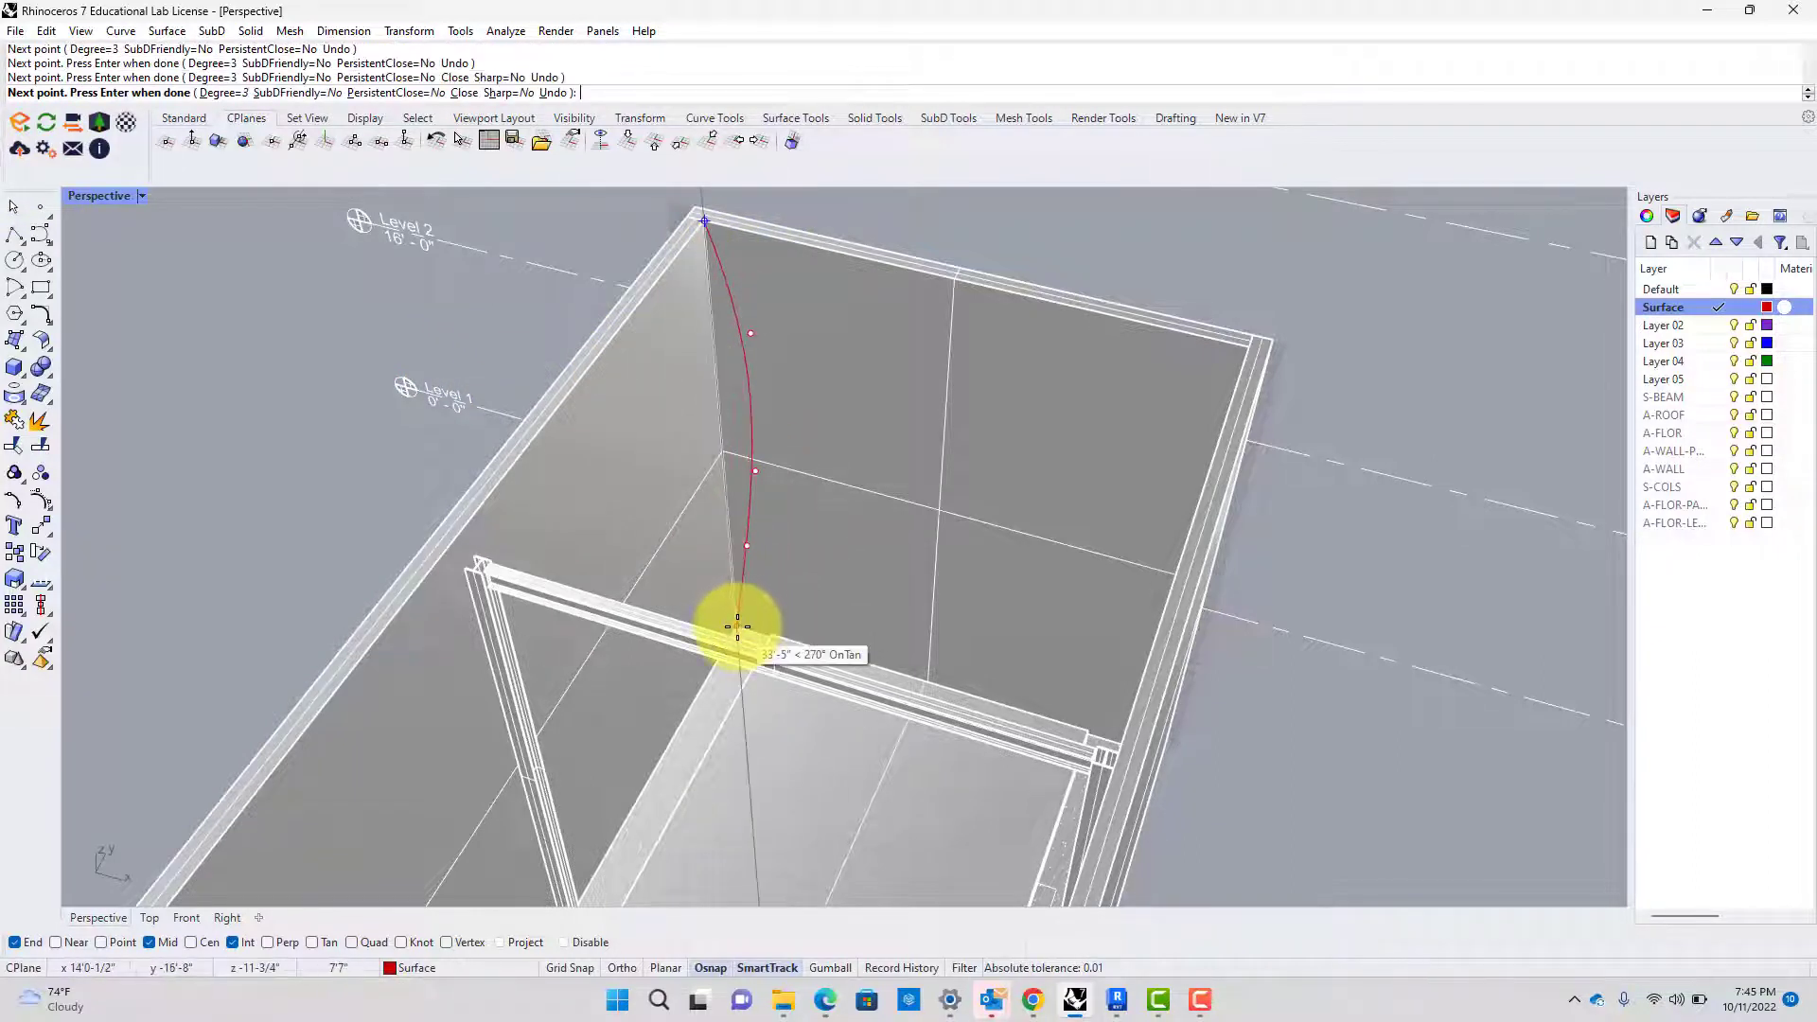
{"action": "left_click", "coordinate": [737, 627]}
{"action": "key", "text": "Return"}
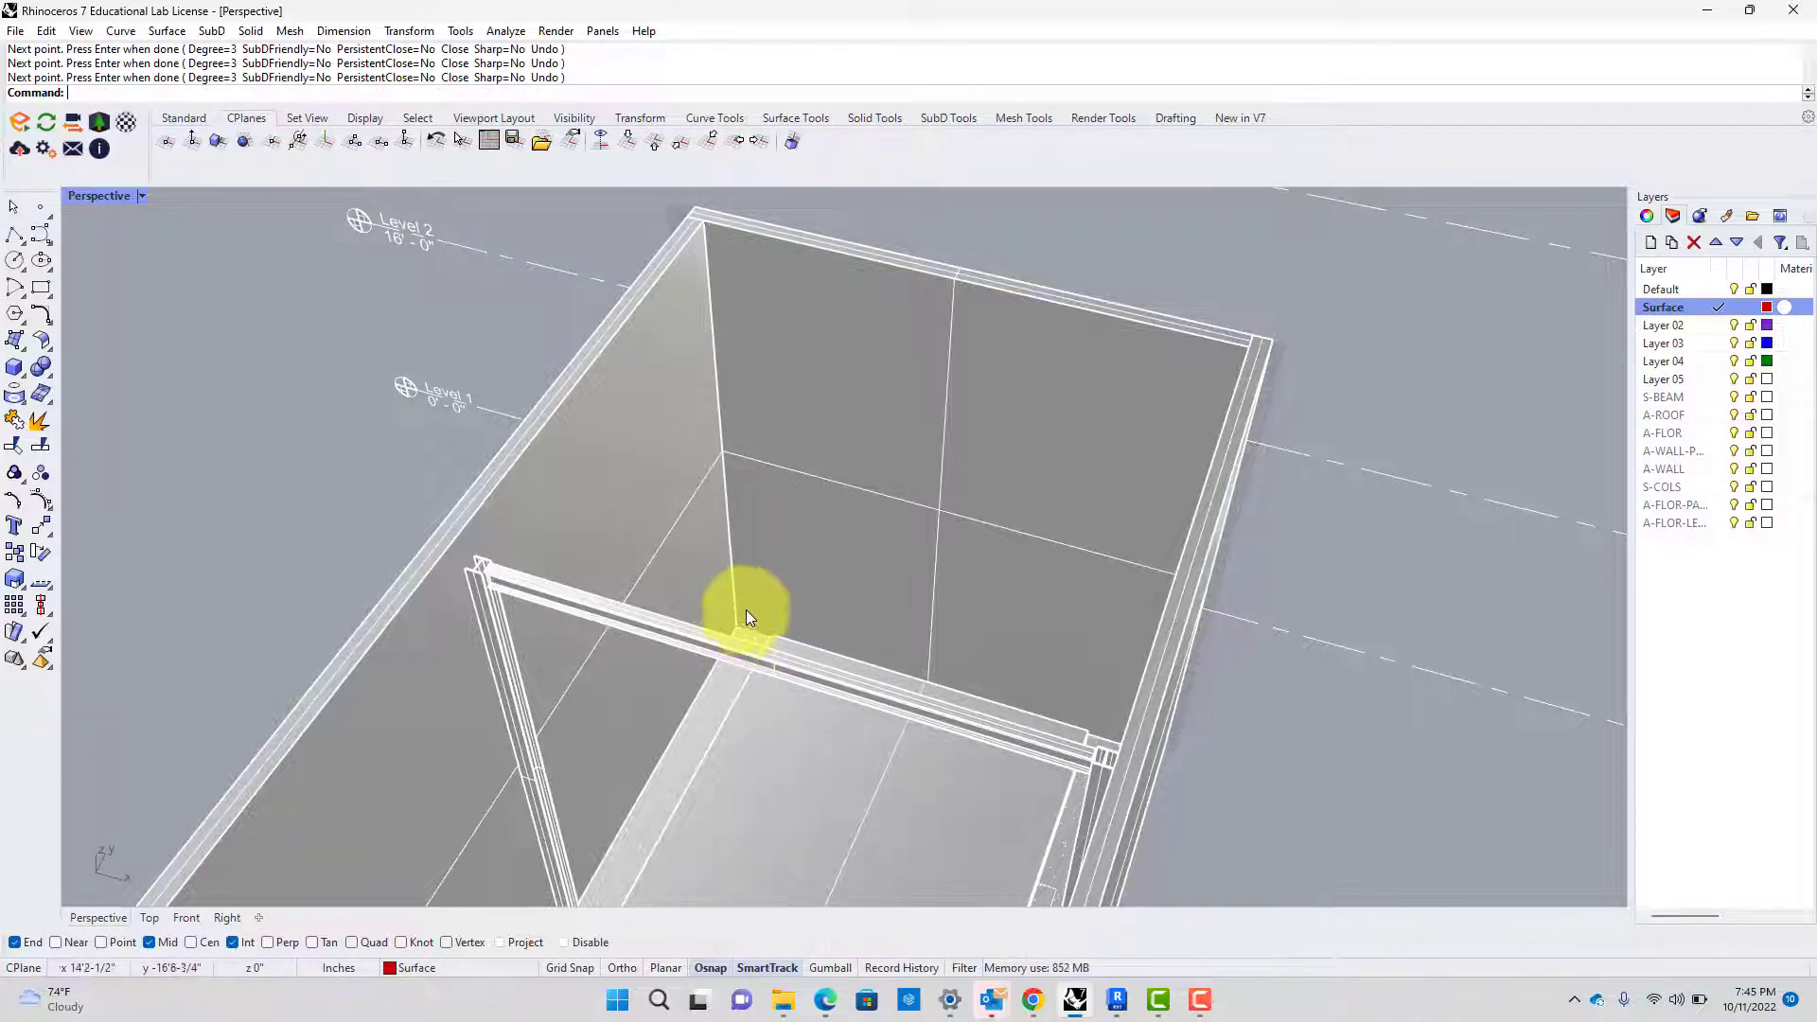
Project the bowed curve onto the construction plane with ProjectToCPlane, deleting the input curve
{"action": "left_click_drag", "start_coordinate": [766, 439], "coordinate": [747, 517]}
{"action": "left_click", "coordinate": [983, 231]}
{"action": "right_click_drag", "start_coordinate": [982, 236], "coordinate": [747, 303]}
{"action": "scroll", "coordinate": [747, 303], "scroll_direction": "down", "scroll_amount": 8}
{"action": "right_click_drag", "start_coordinate": [1002, 391], "coordinate": [953, 303]}
{"action": "scroll", "coordinate": [1037, 499], "scroll_direction": "up", "scroll_amount": 5}
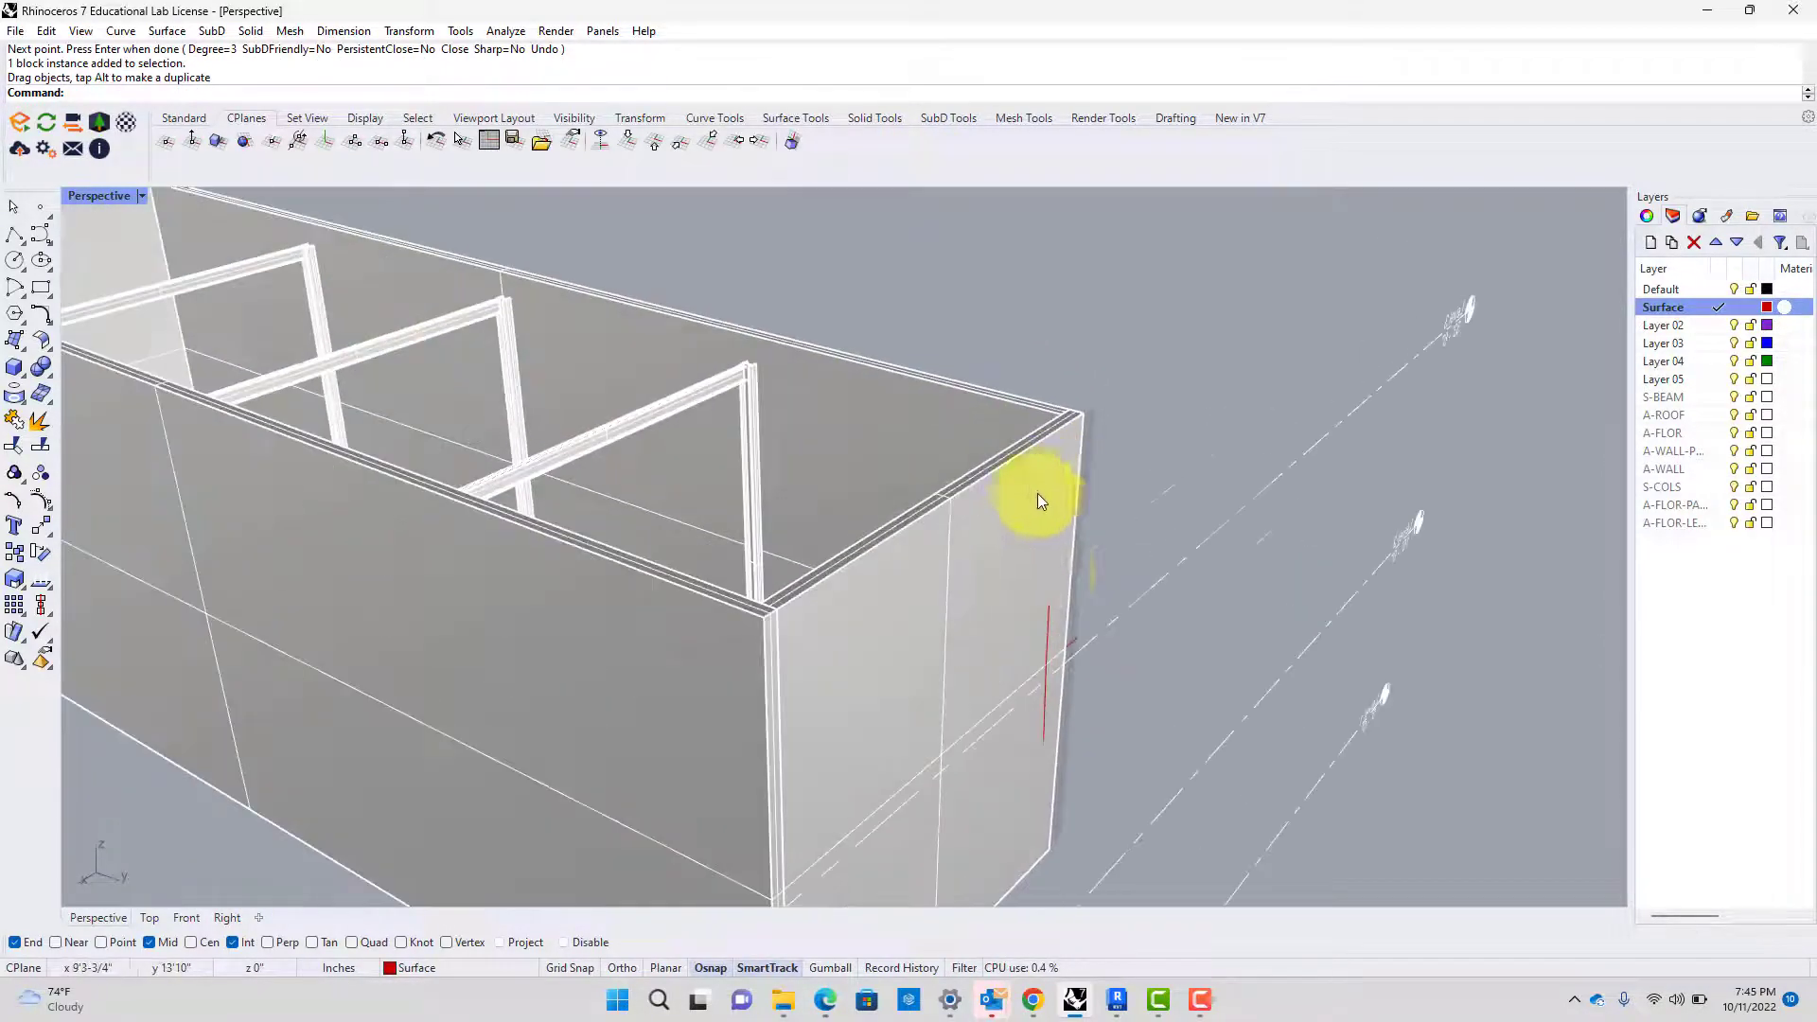
{"action": "left_click", "coordinate": [1054, 606]}
{"action": "left_click", "coordinate": [1108, 652]}
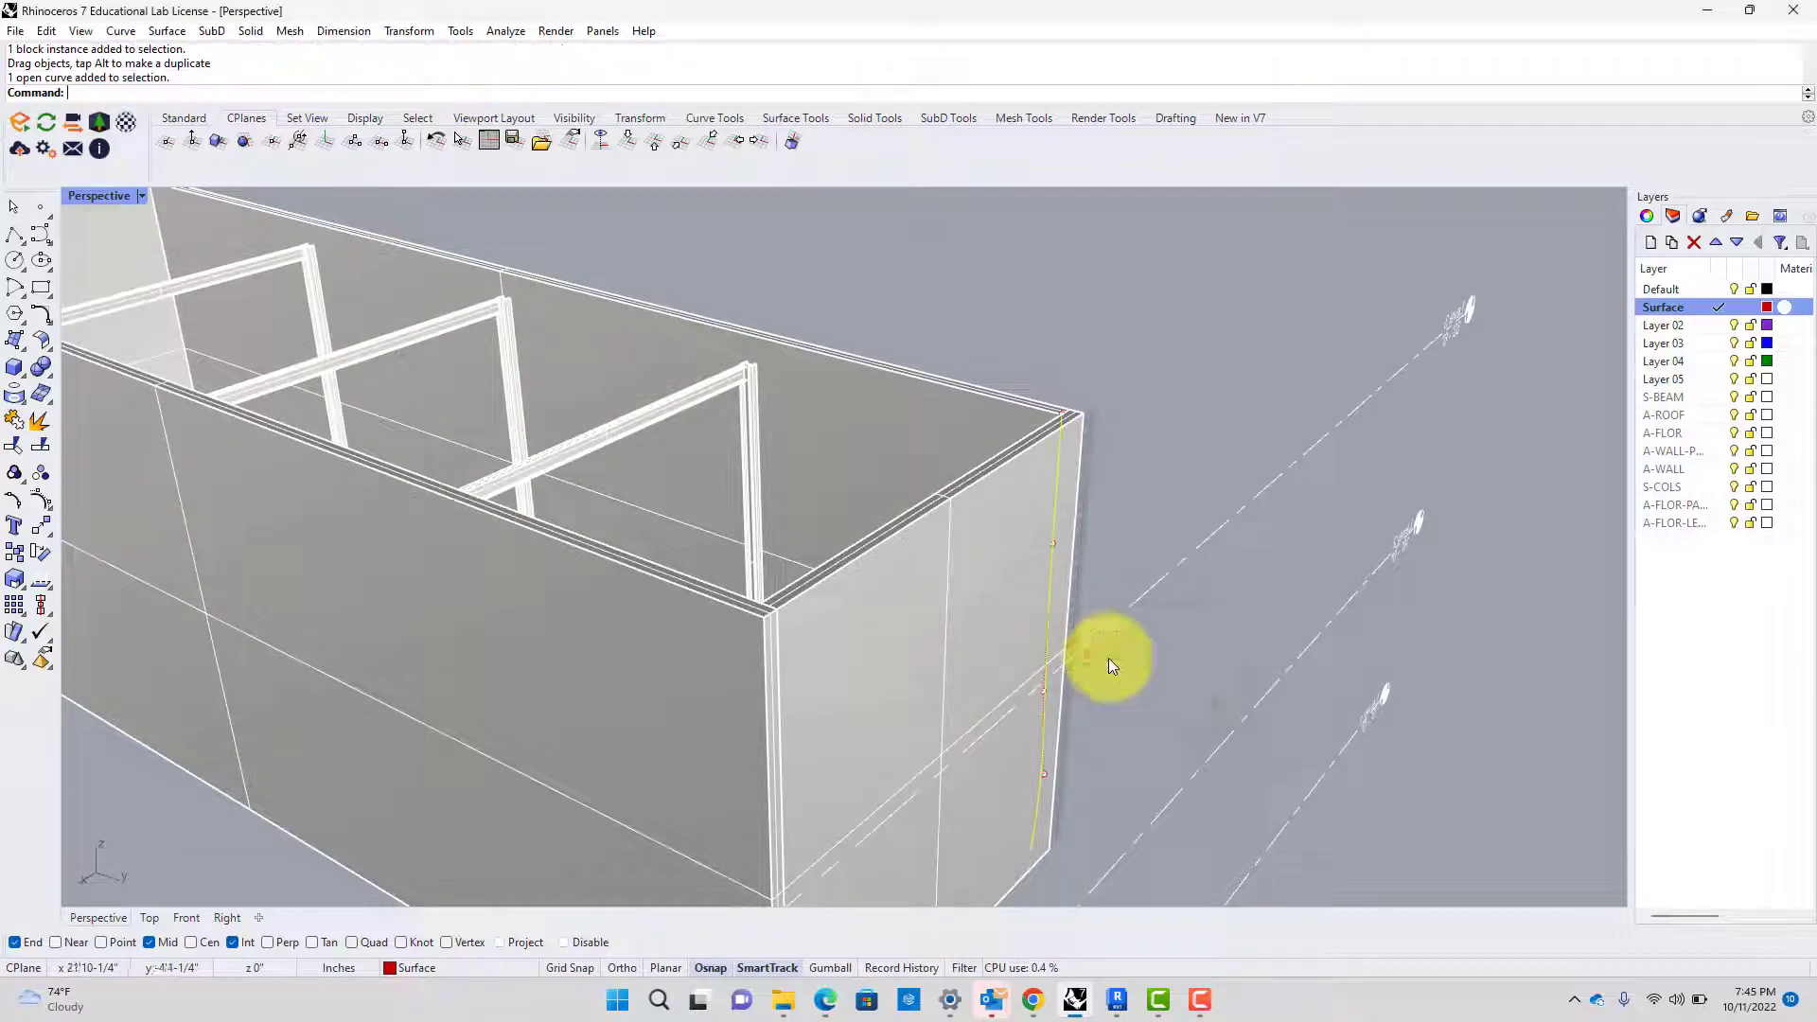
{"action": "right_click_drag", "start_coordinate": [1085, 582], "coordinate": [1150, 611]}
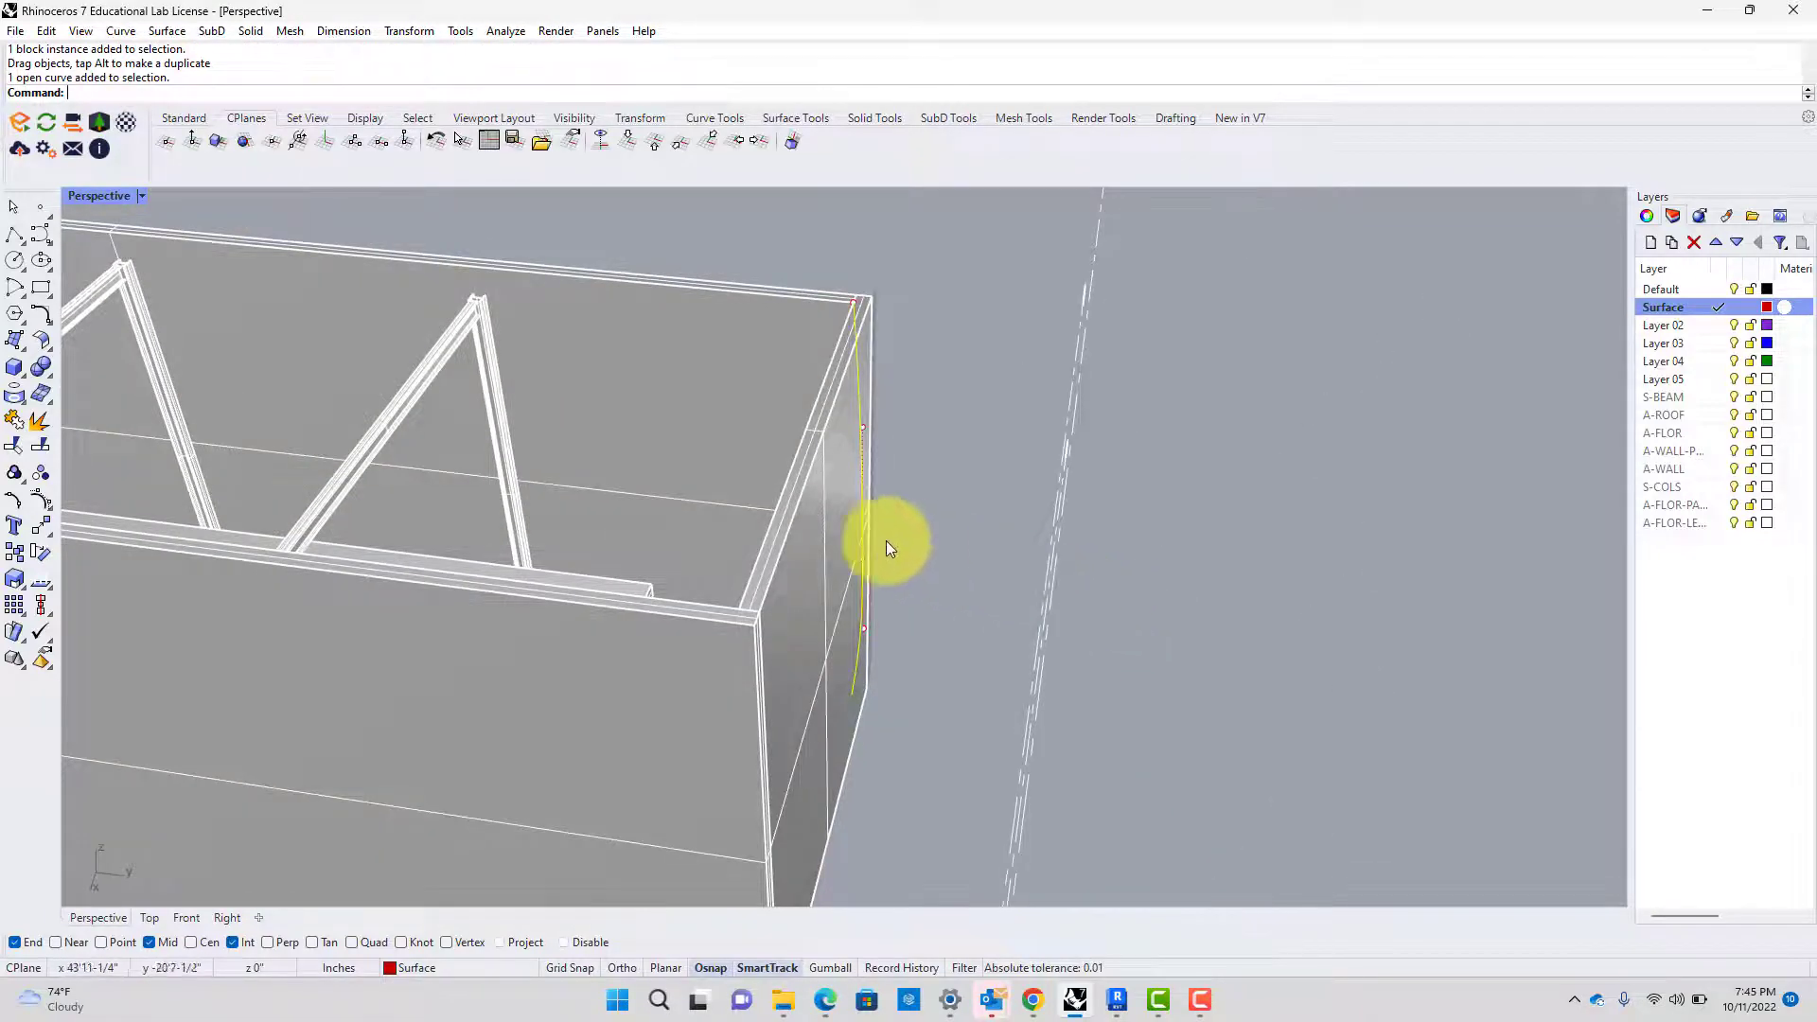
{"action": "mouse_move", "coordinate": [888, 548]}
{"action": "right_mouse_down"}
{"action": "mouse_move", "coordinate": [945, 540]}
{"action": "mouse_move", "coordinate": [779, 526]}
{"action": "mouse_move", "coordinate": [870, 541]}
{"action": "right_mouse_up"}
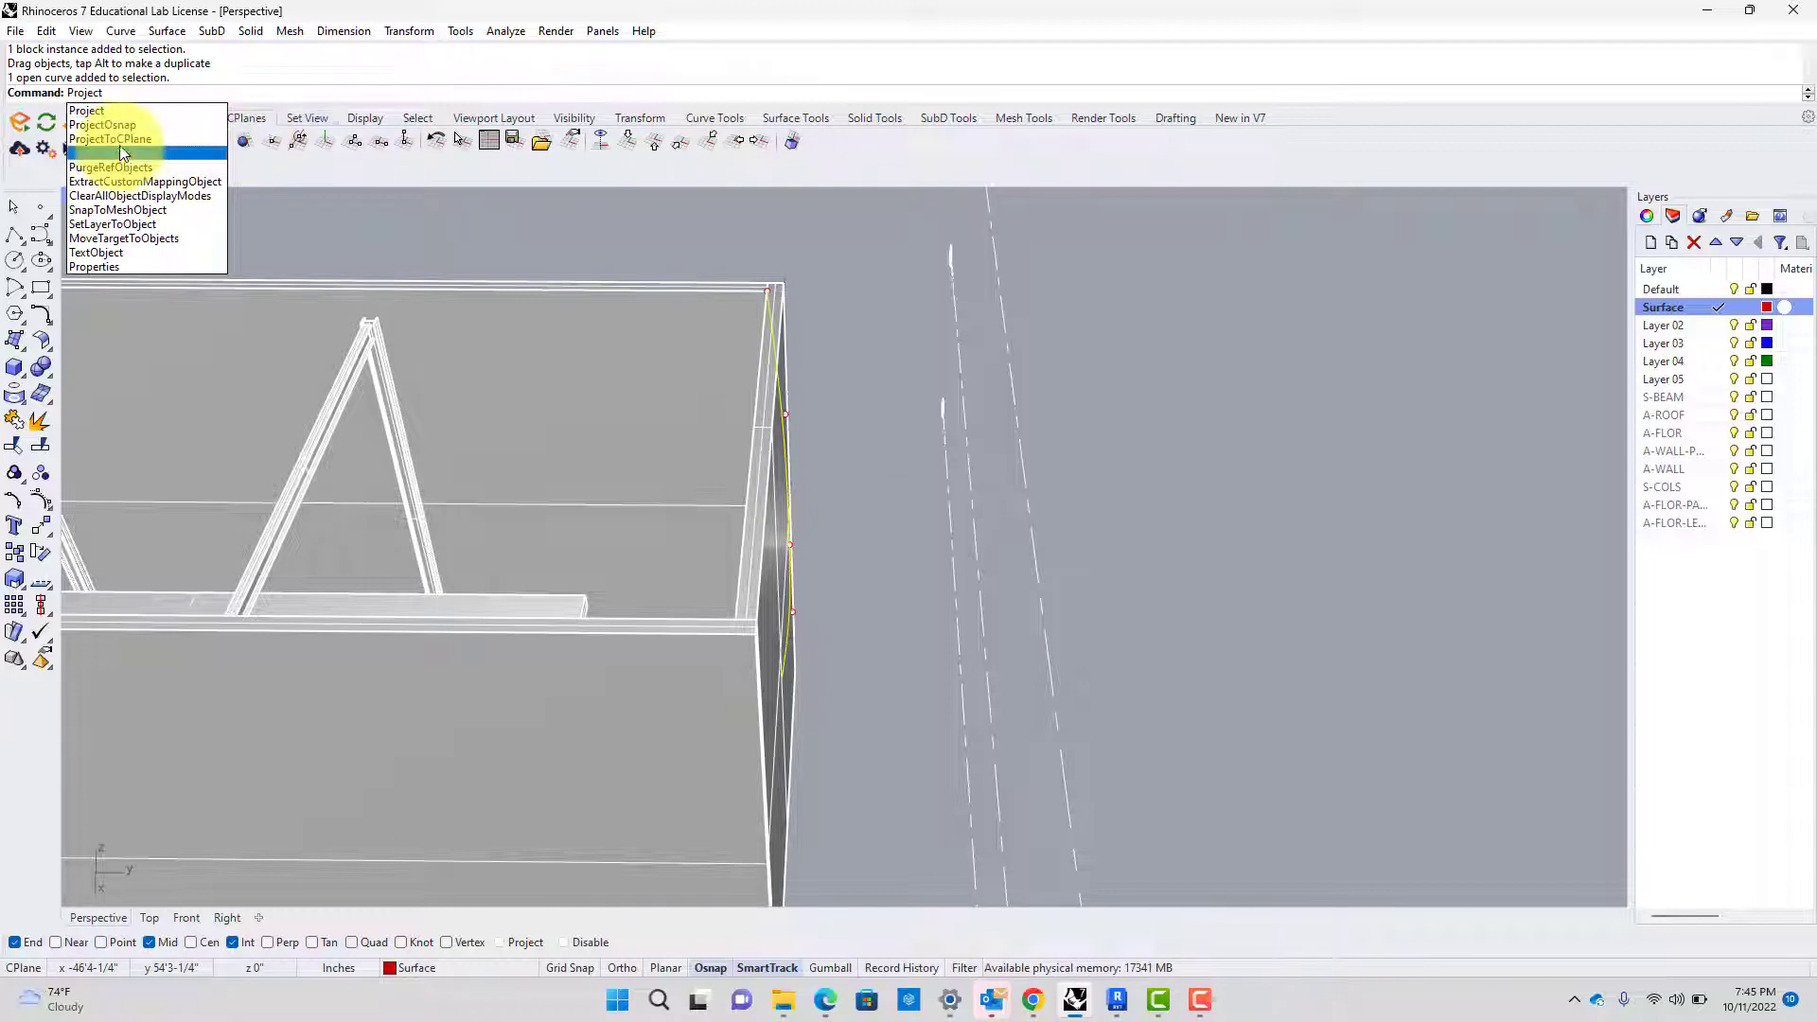
{"action": "left_click", "coordinate": [121, 152]}
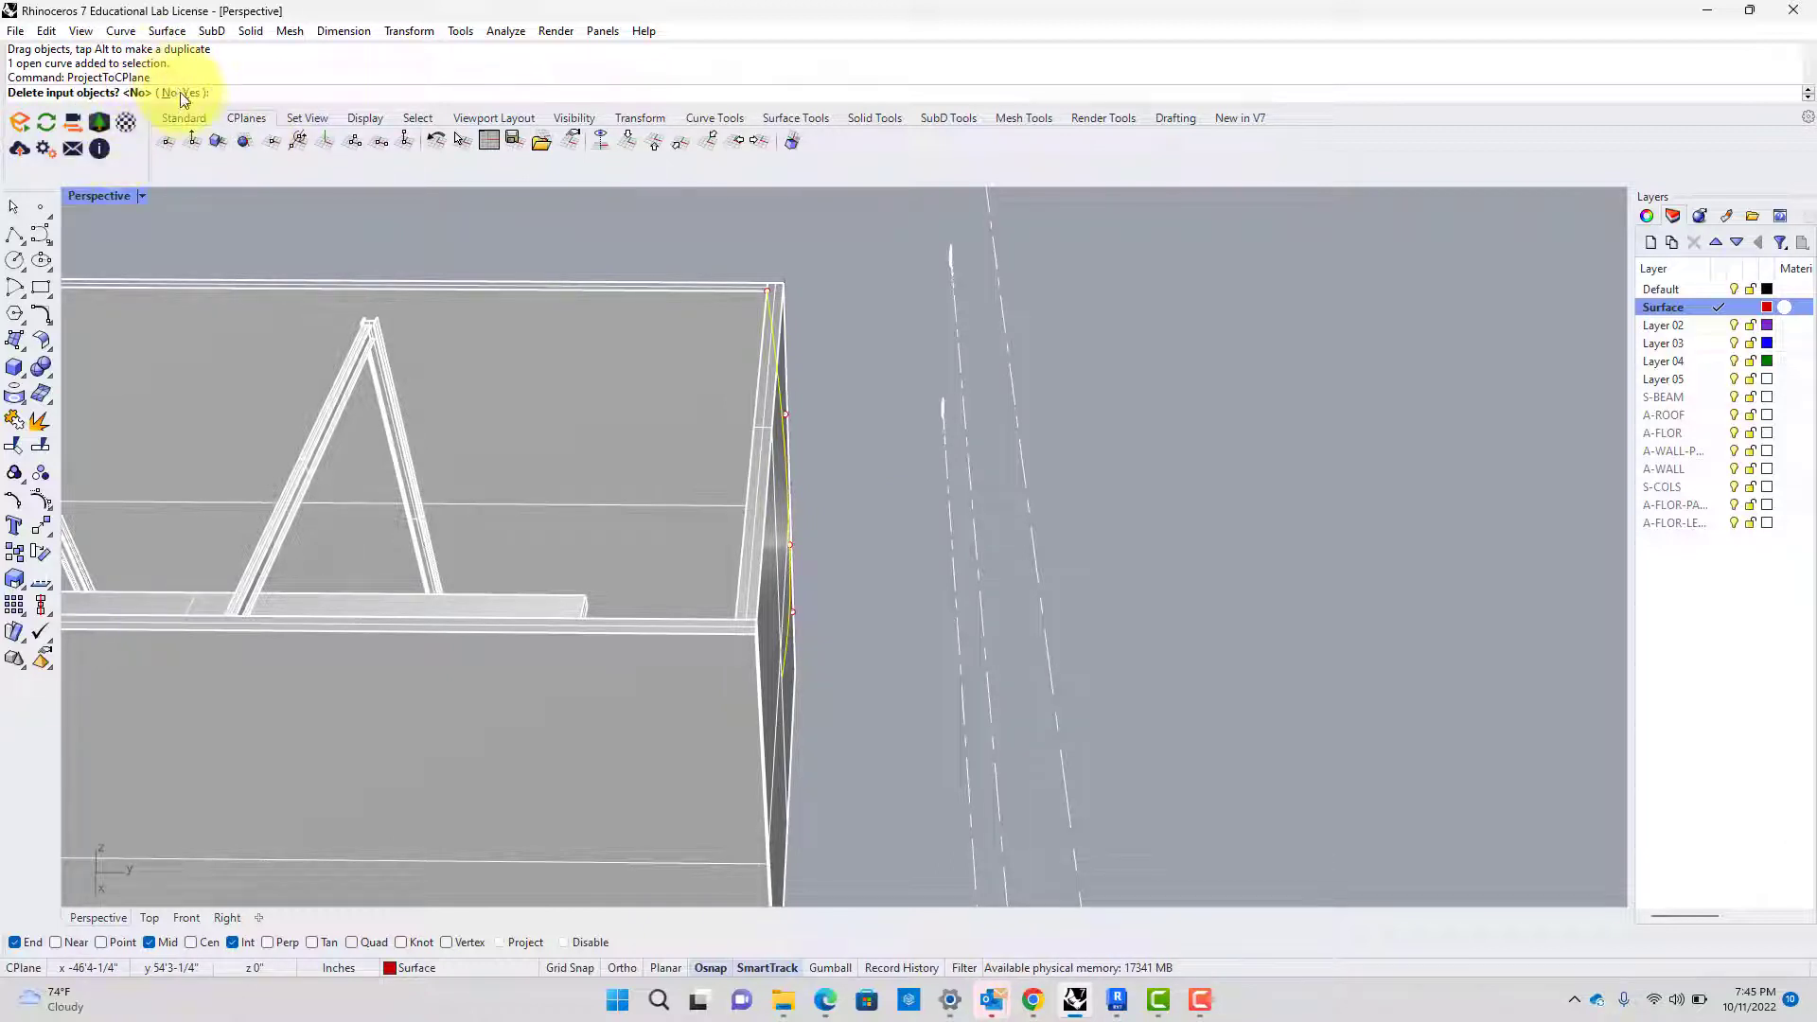
{"action": "left_click", "coordinate": [192, 92]}
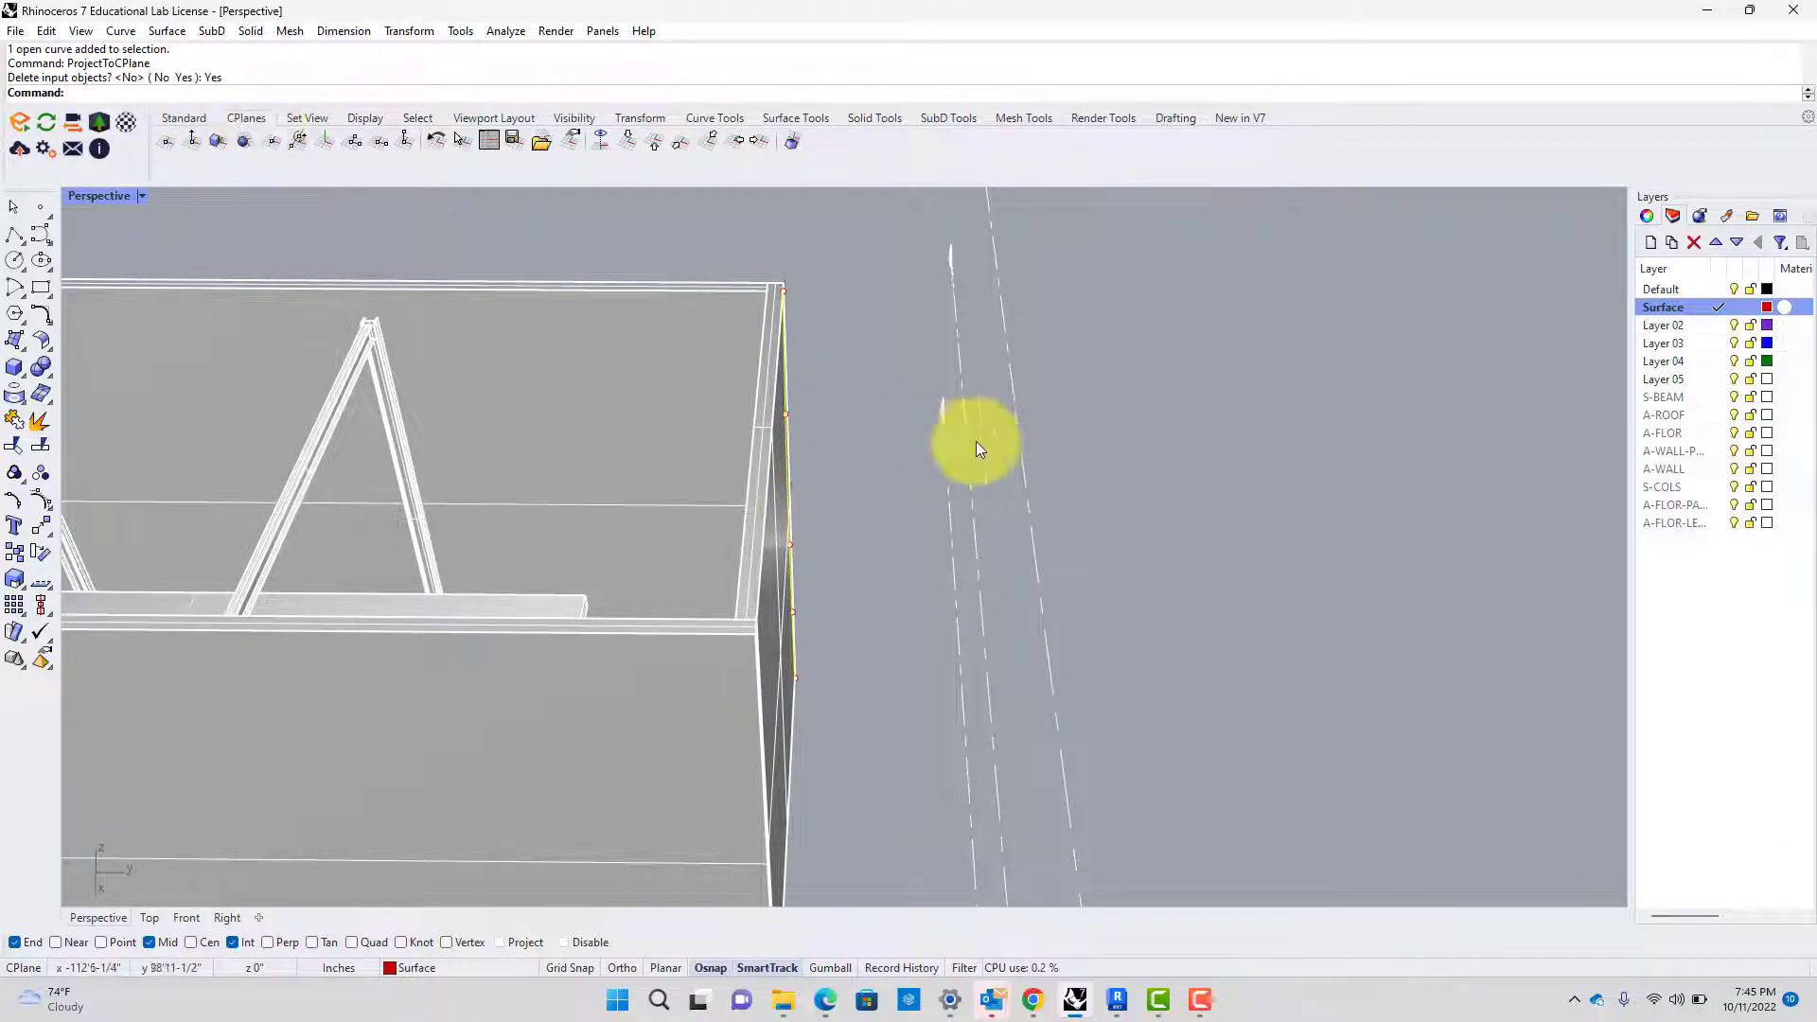
Turn on the Gumball and move the projected curve 2' inward from the end wall
{"action": "scroll", "coordinate": [909, 447], "scroll_direction": "down", "scroll_amount": 2}
{"action": "left_click", "coordinate": [905, 452]}
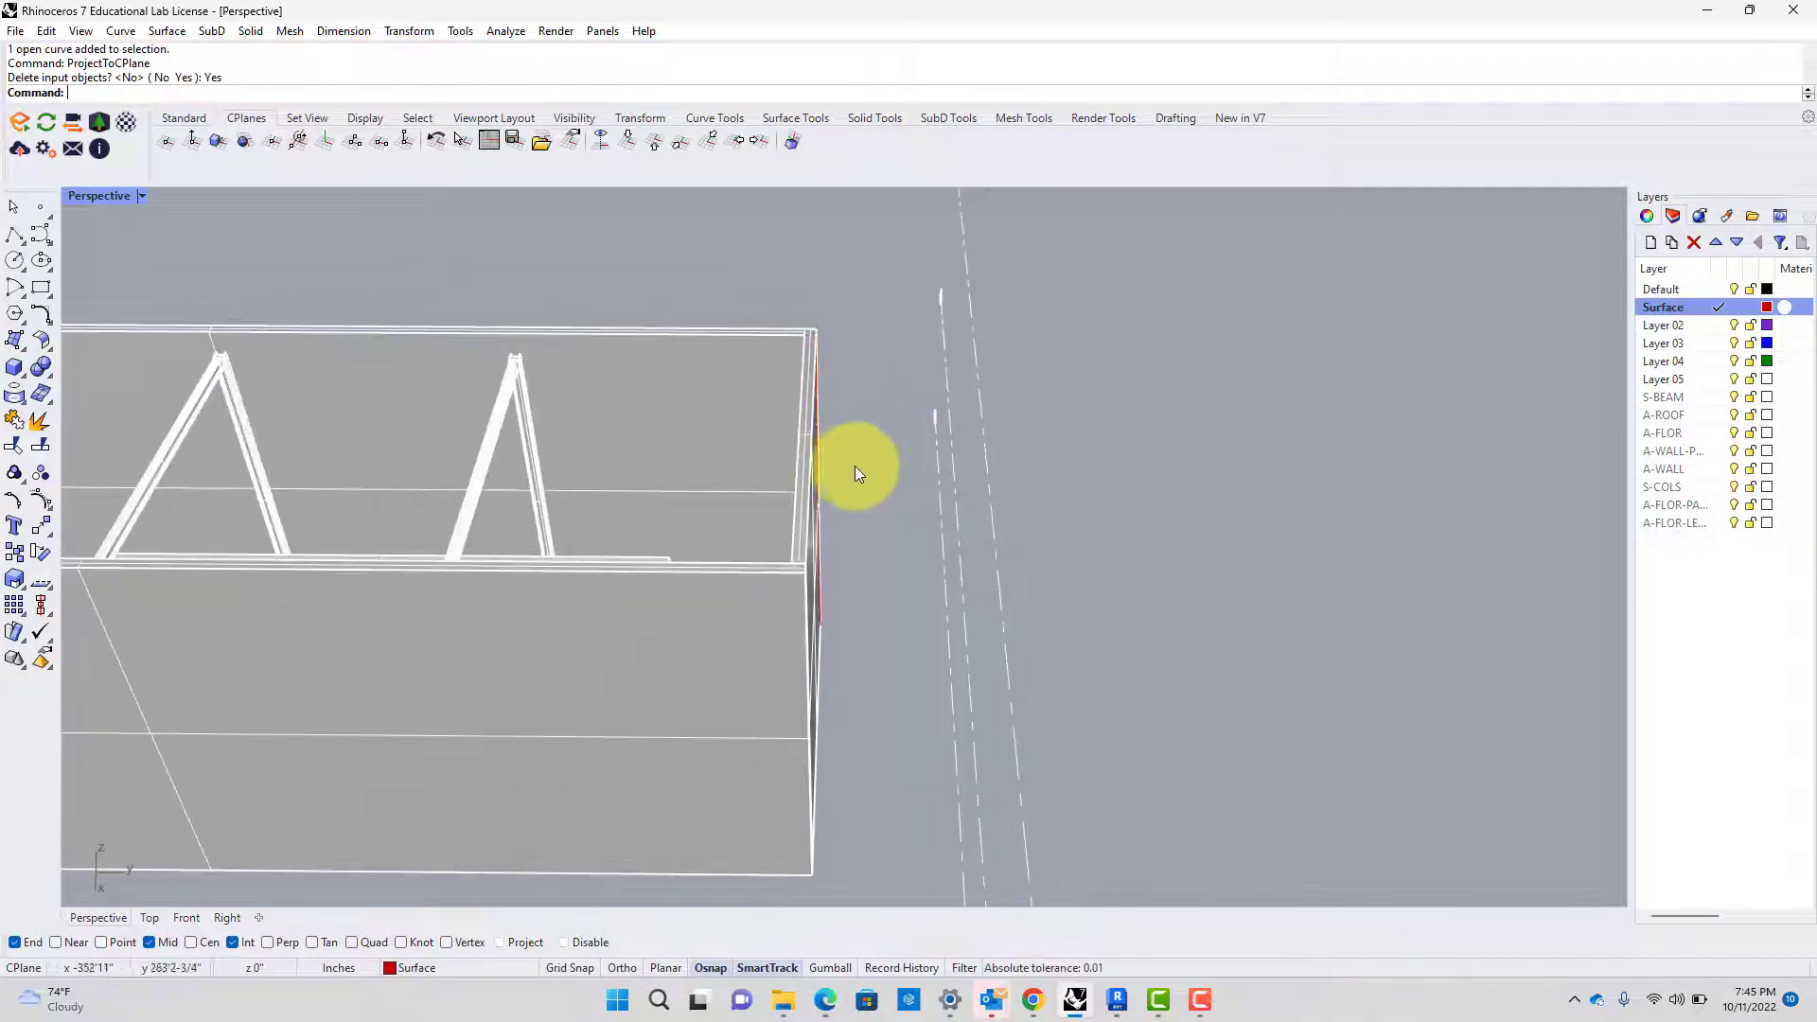
{"action": "left_click", "coordinate": [821, 487]}
{"action": "left_click", "coordinate": [870, 536]}
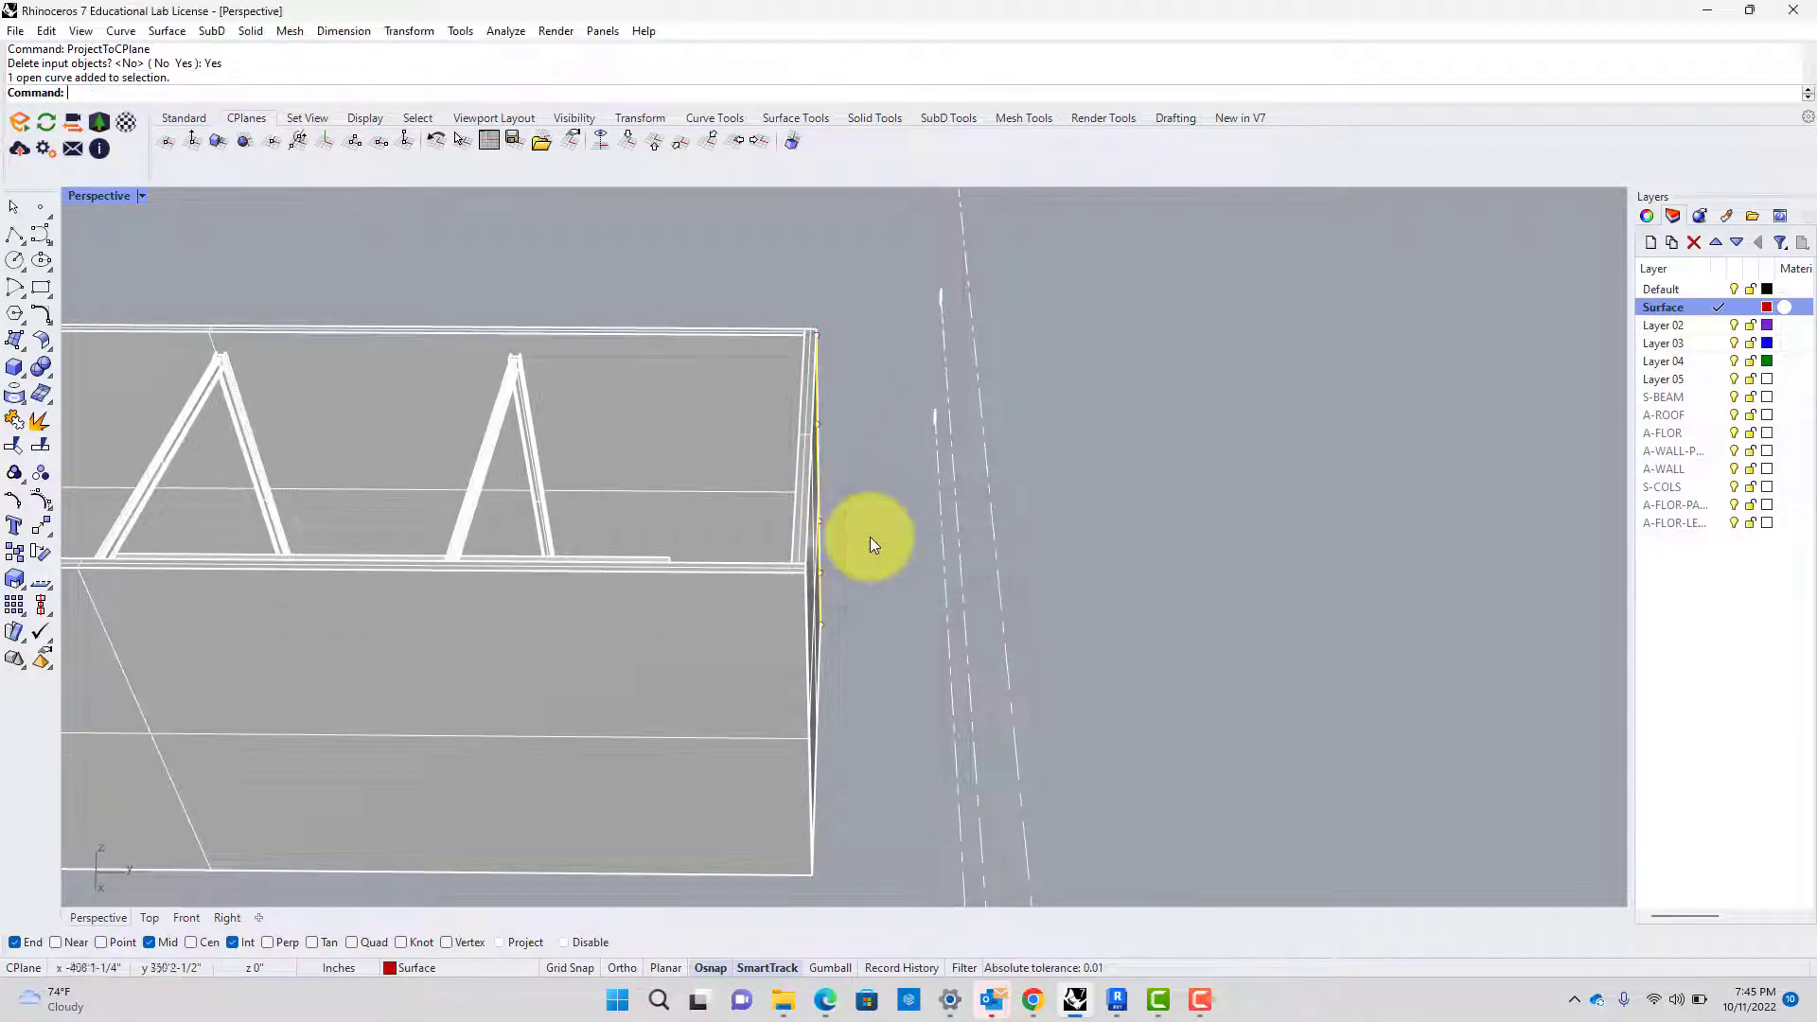
{"action": "scroll", "coordinate": [852, 462], "scroll_direction": "down", "scroll_amount": 1}
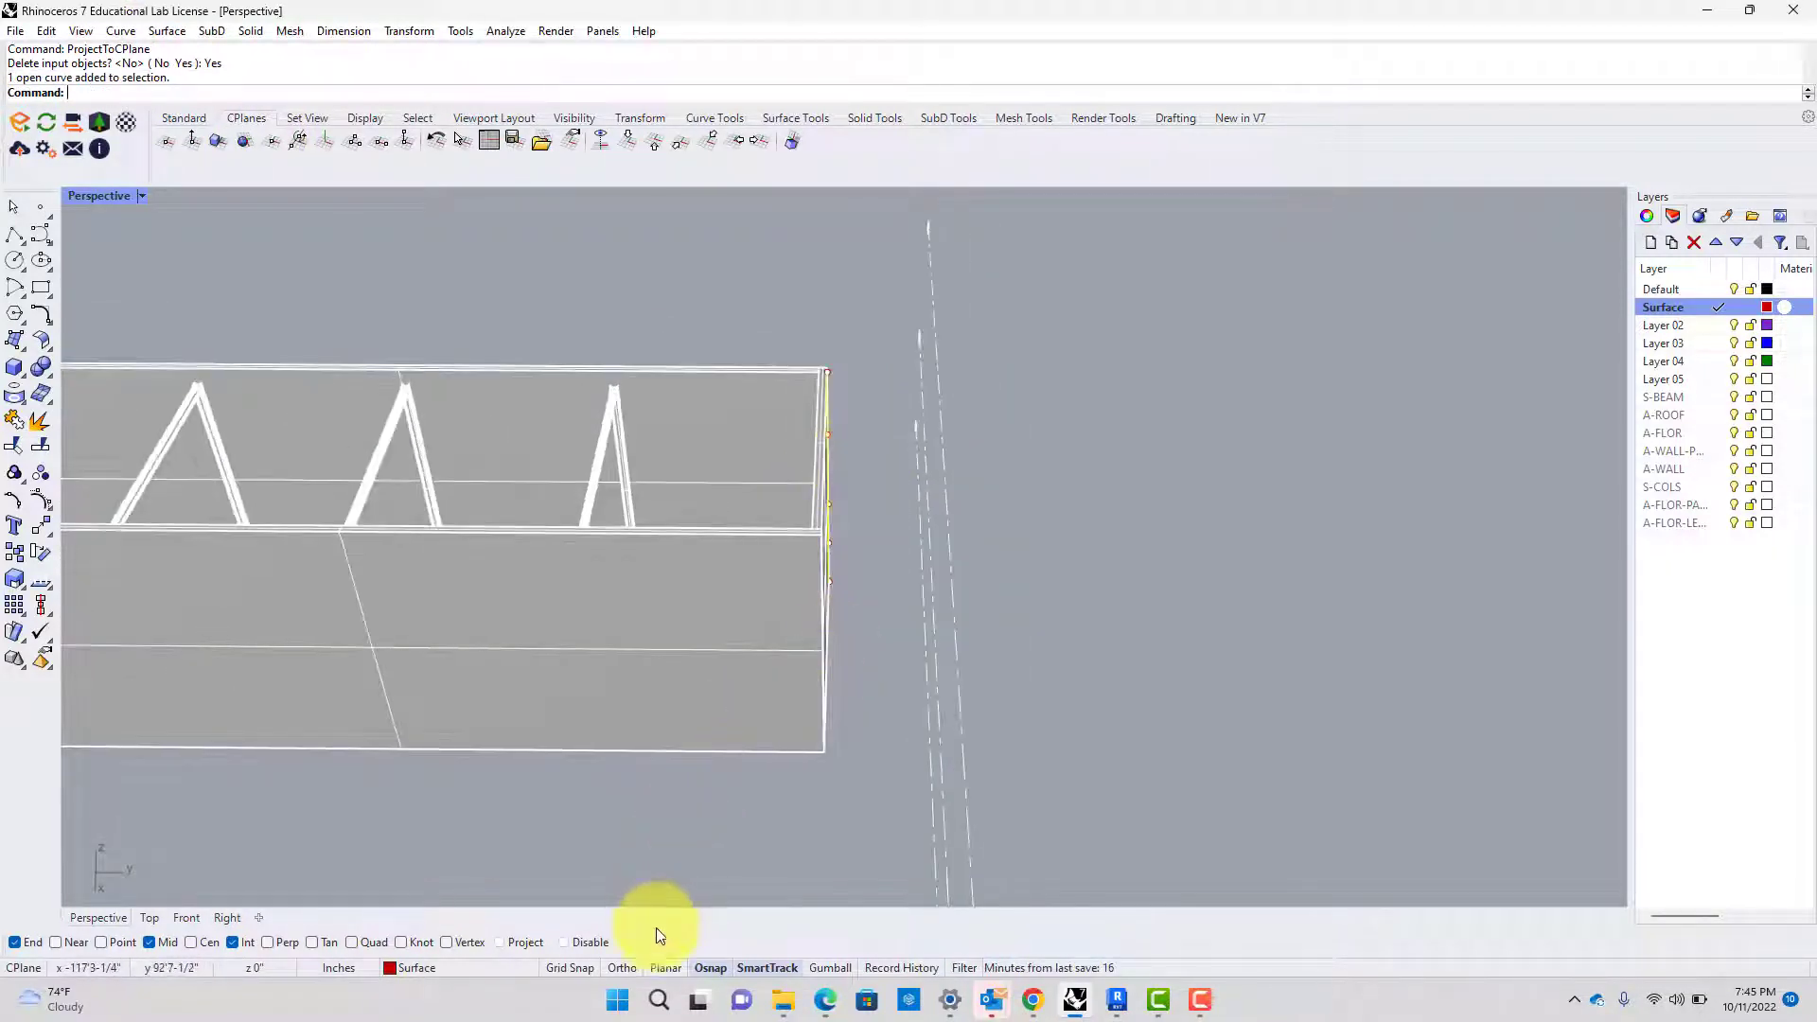
{"action": "left_click", "coordinate": [822, 965]}
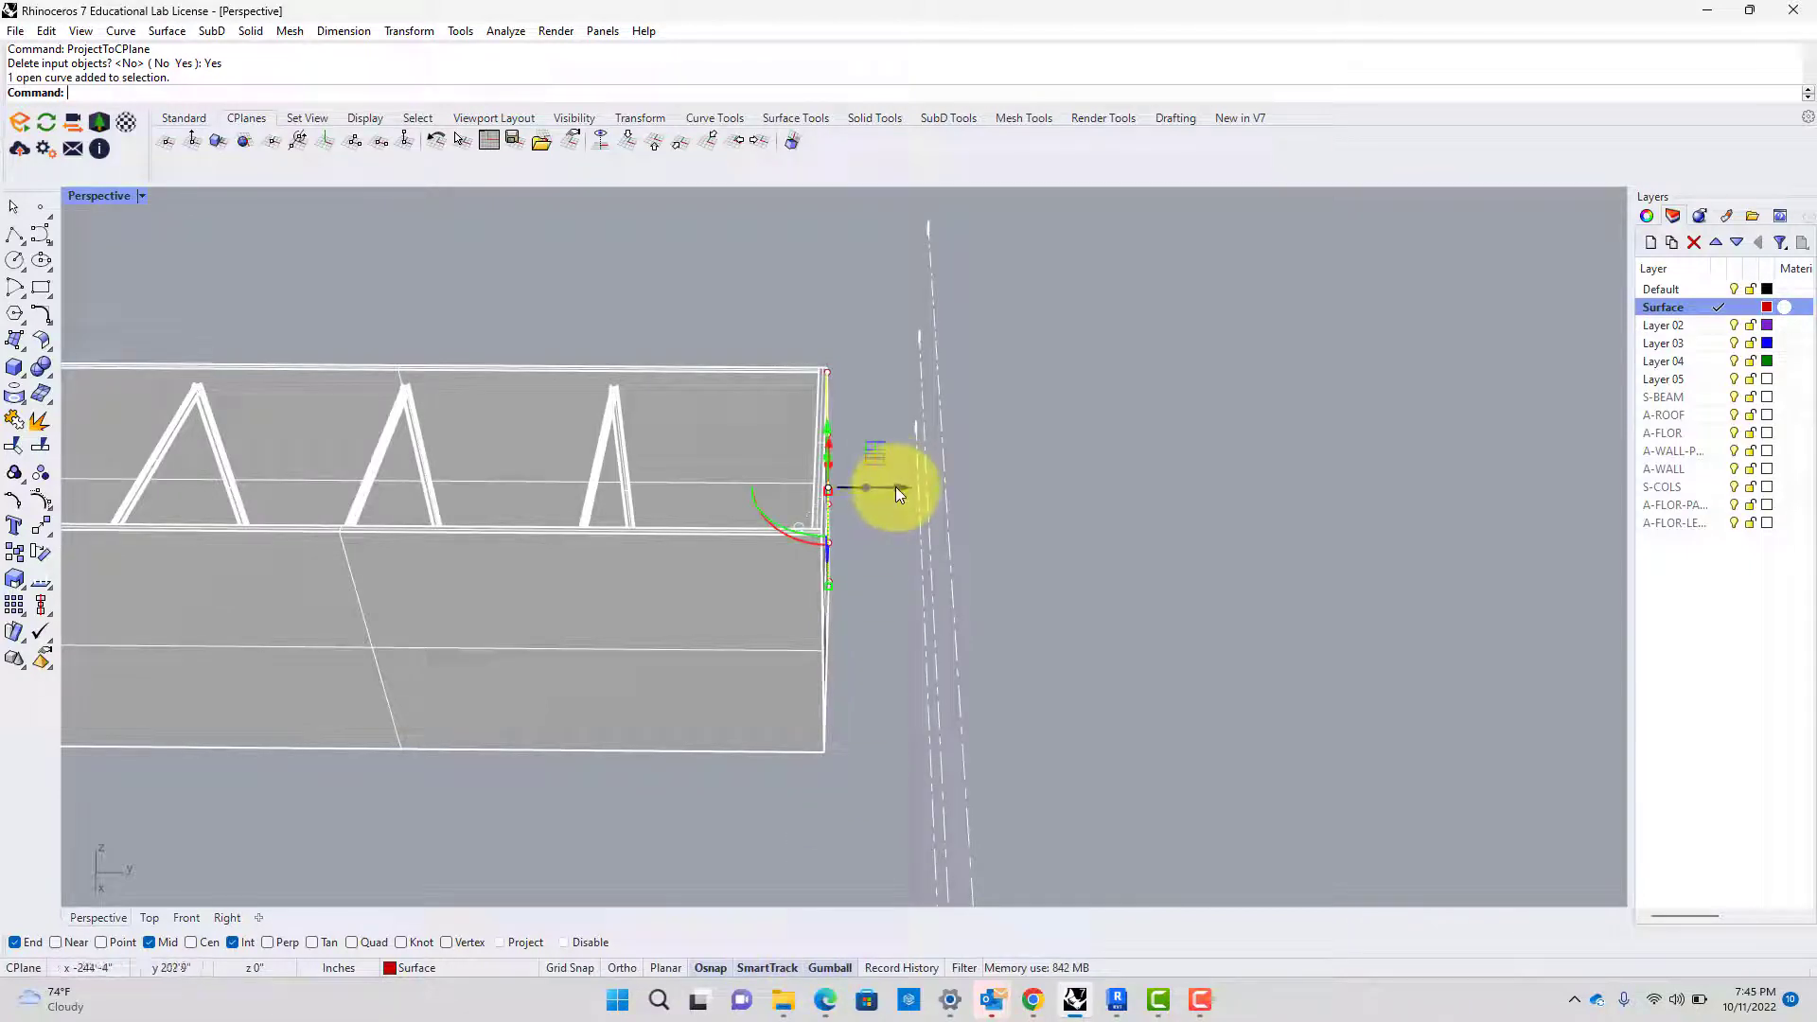
{"action": "left_click_drag", "start_coordinate": [895, 487], "coordinate": [882, 490]}
{"action": "type", "text": "2'"}
{"action": "key", "text": "Return"}
{"action": "left_click", "coordinate": [877, 545]}
Duplicate the curve with the Gumball along the building's length to the nearest interior frame
{"action": "scroll", "coordinate": [873, 548], "scroll_direction": "down", "scroll_amount": 6}
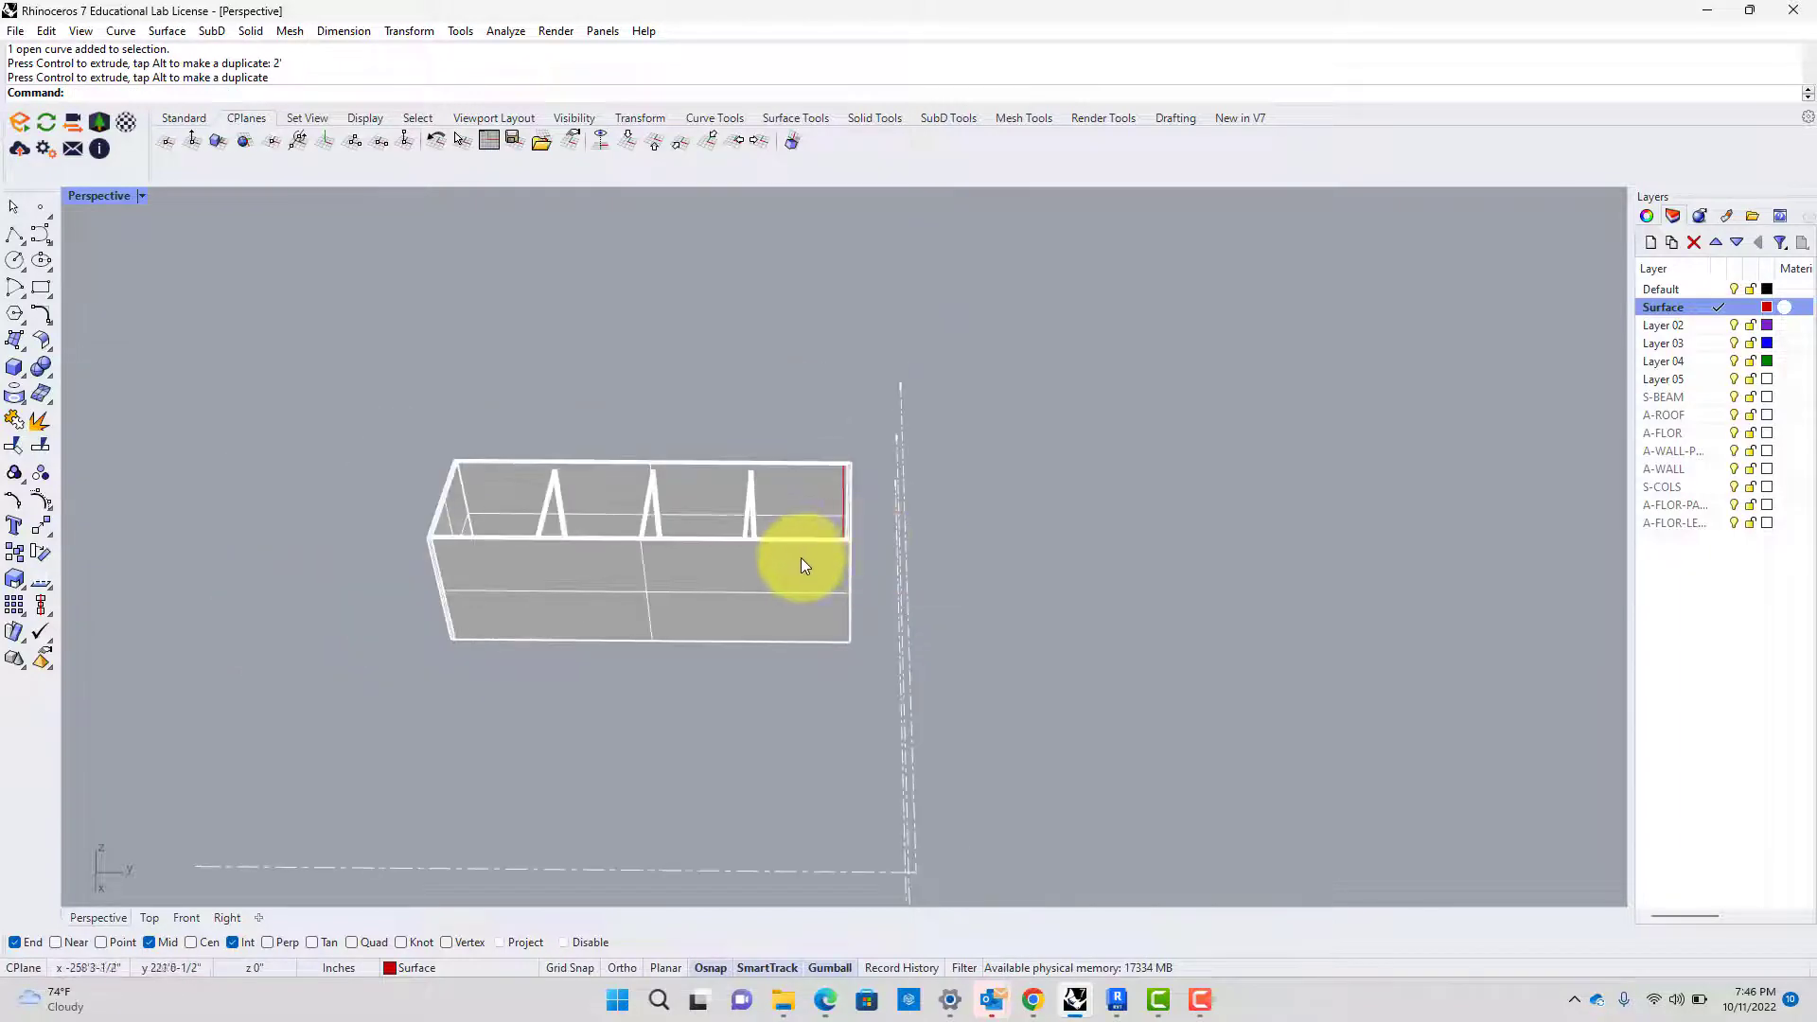
{"action": "scroll", "coordinate": [790, 496], "scroll_direction": "up", "scroll_amount": 8}
{"action": "right_click_drag", "start_coordinate": [789, 496], "coordinate": [833, 422]}
{"action": "left_click", "coordinate": [828, 411]}
{"action": "left_click", "coordinate": [880, 461]}
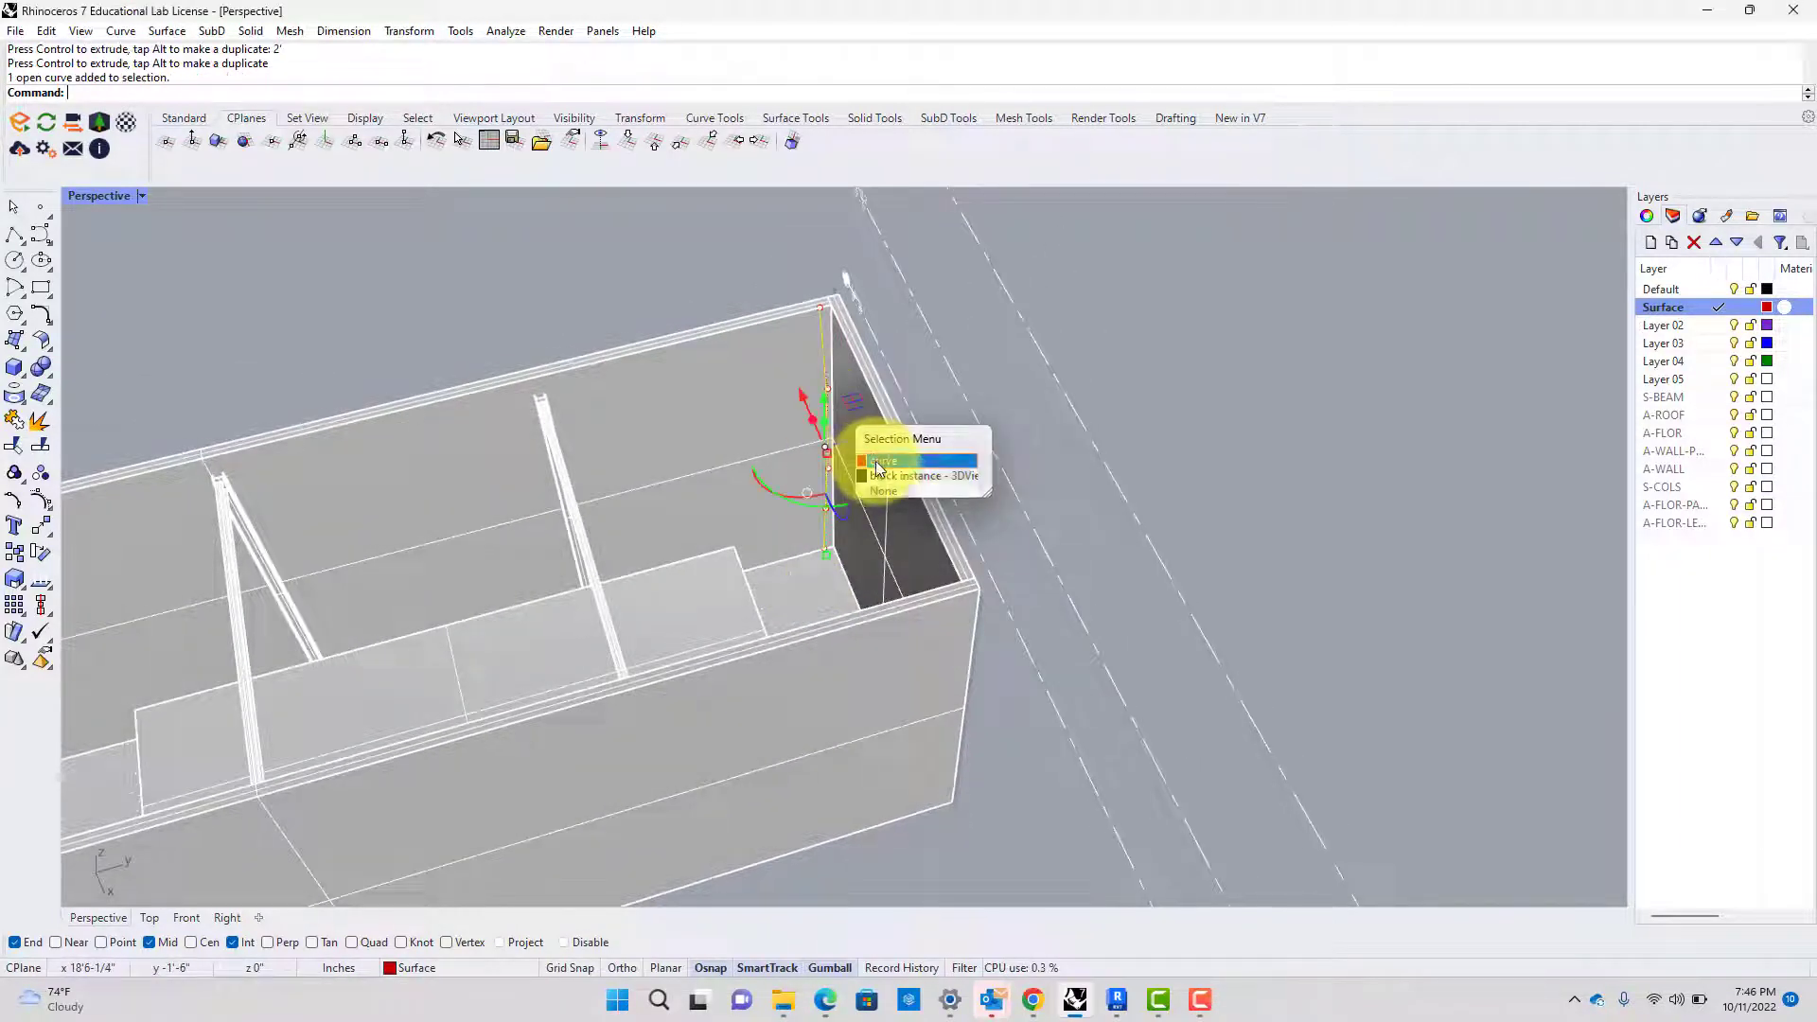
{"action": "scroll", "coordinate": [869, 453], "scroll_direction": "down", "scroll_amount": 1}
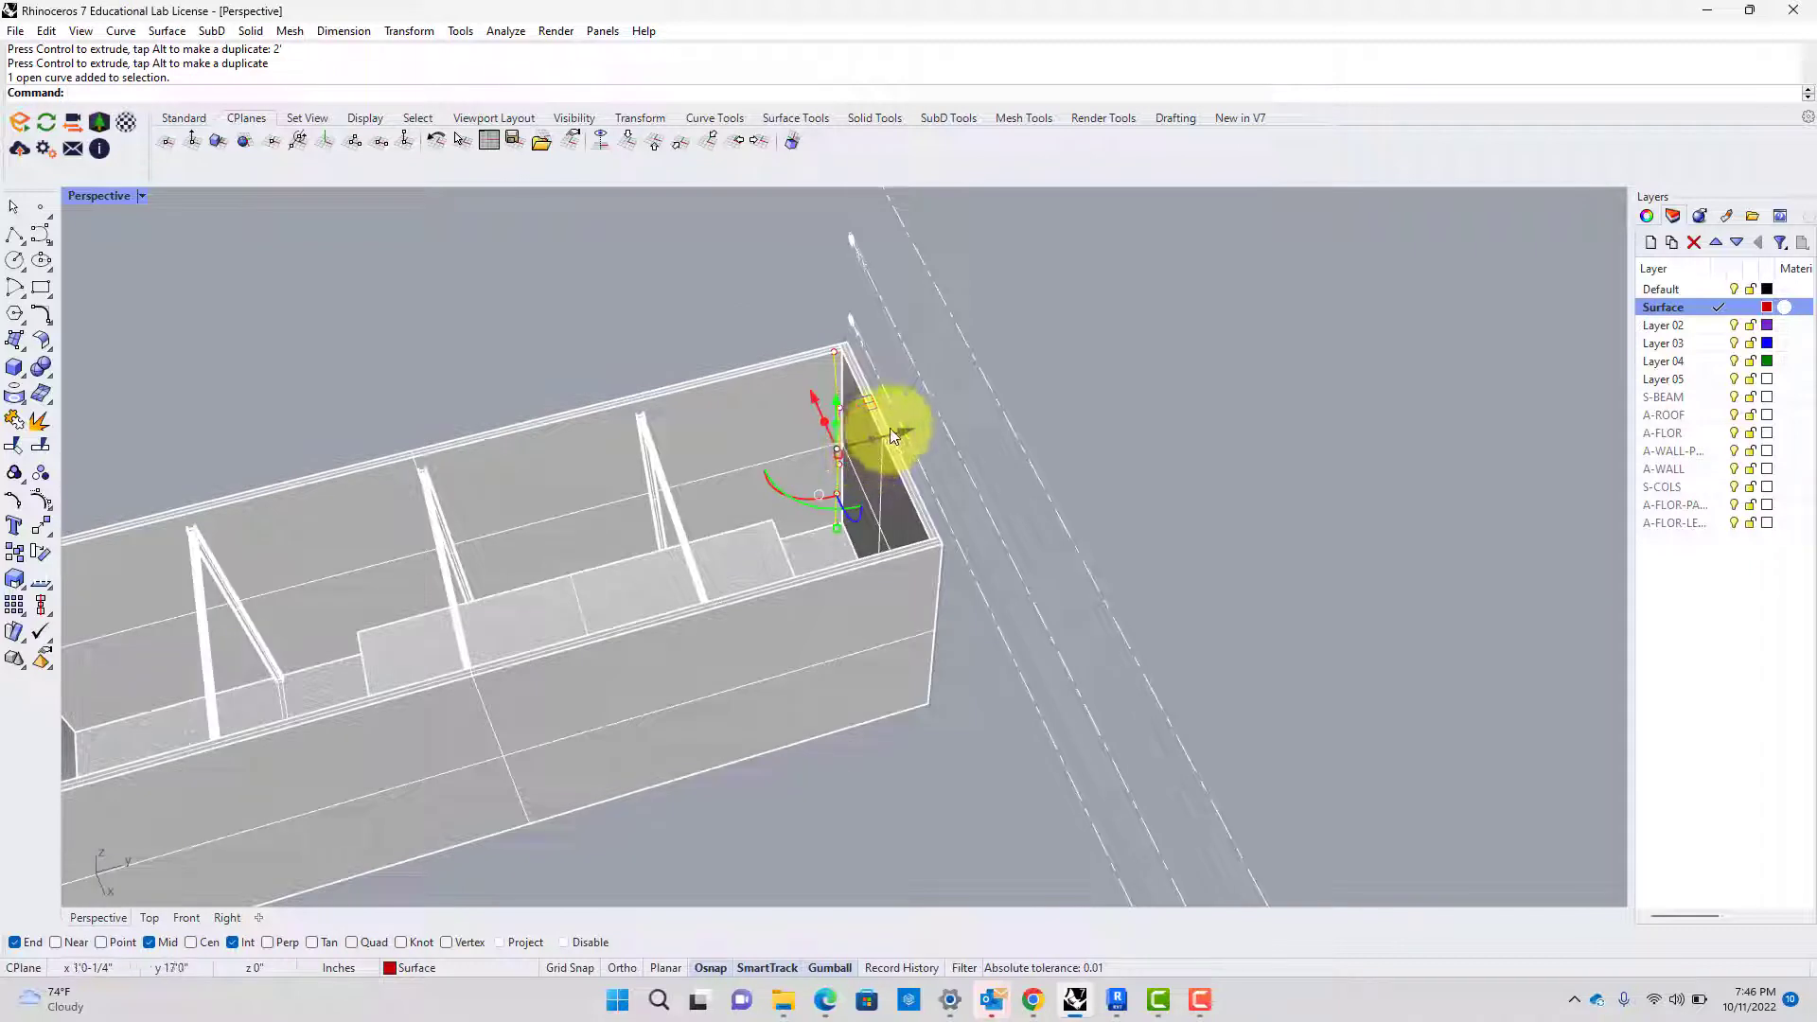
{"action": "left_click_drag", "start_coordinate": [894, 432], "coordinate": [731, 520]}
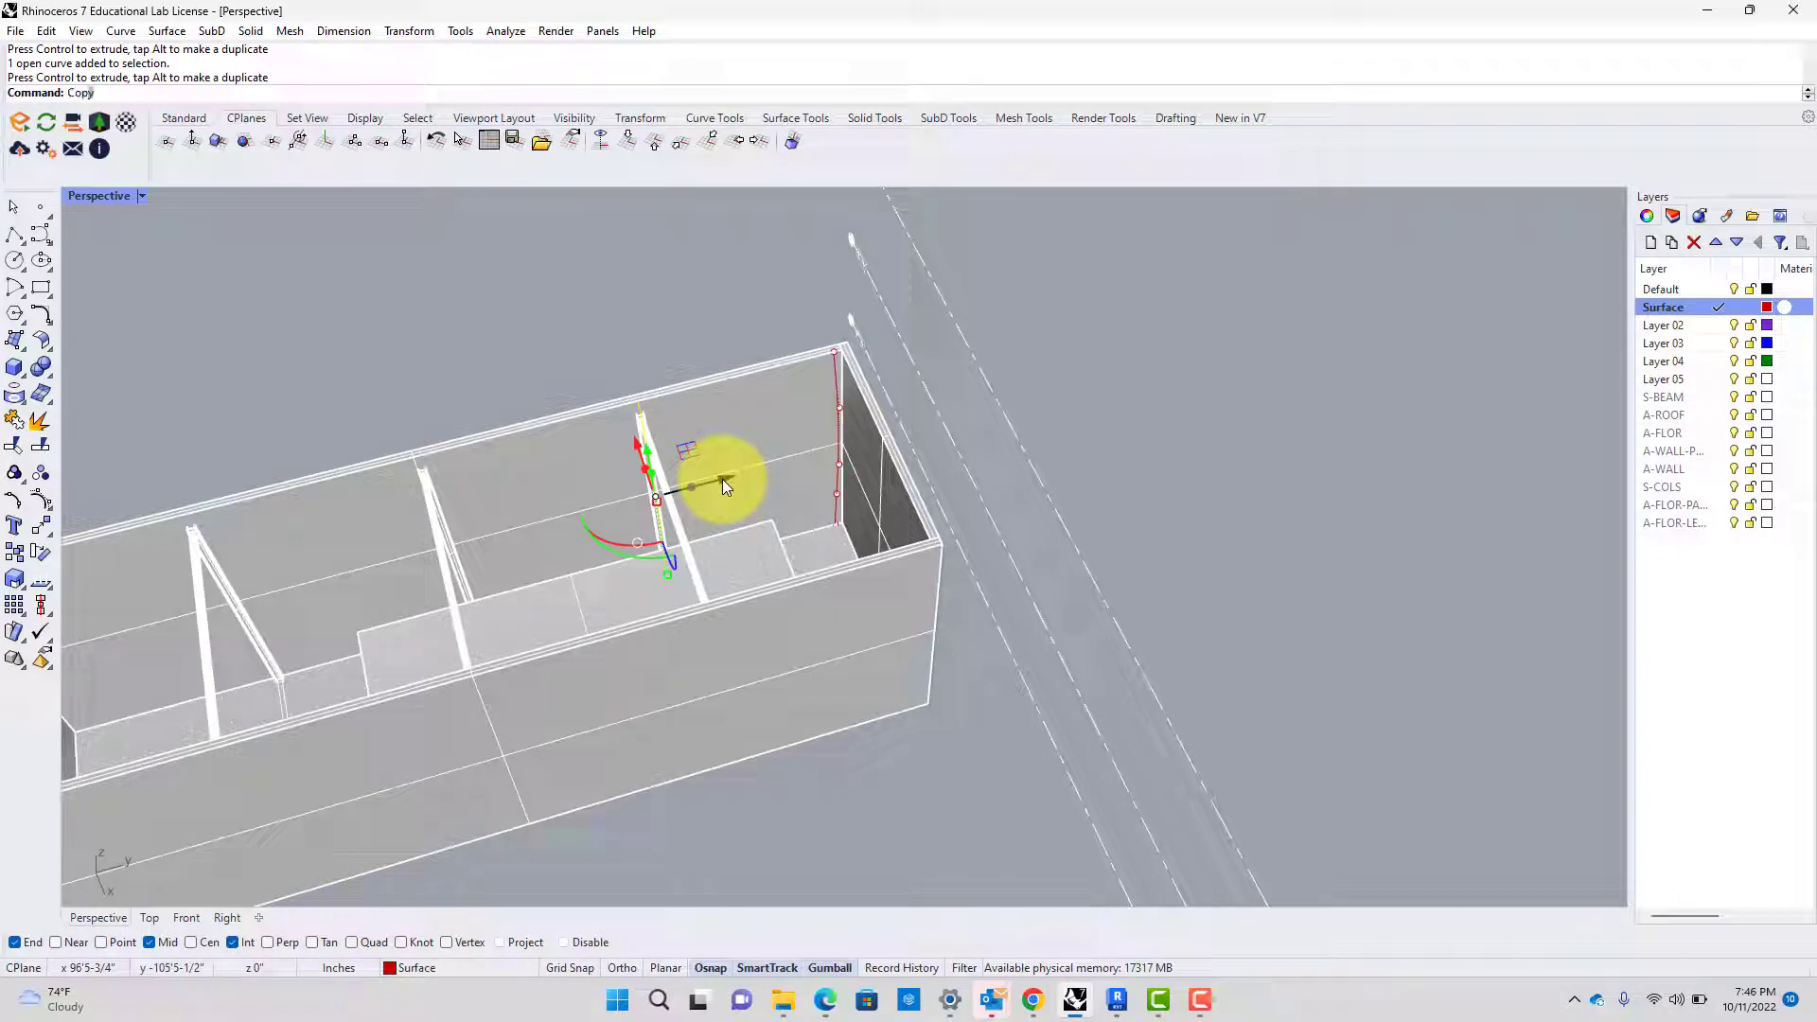
Copy the curve from the top of the first interior frame to the matching points on the next two frames
{"action": "type", "text": "Copy"}
{"action": "key", "text": "Return"}
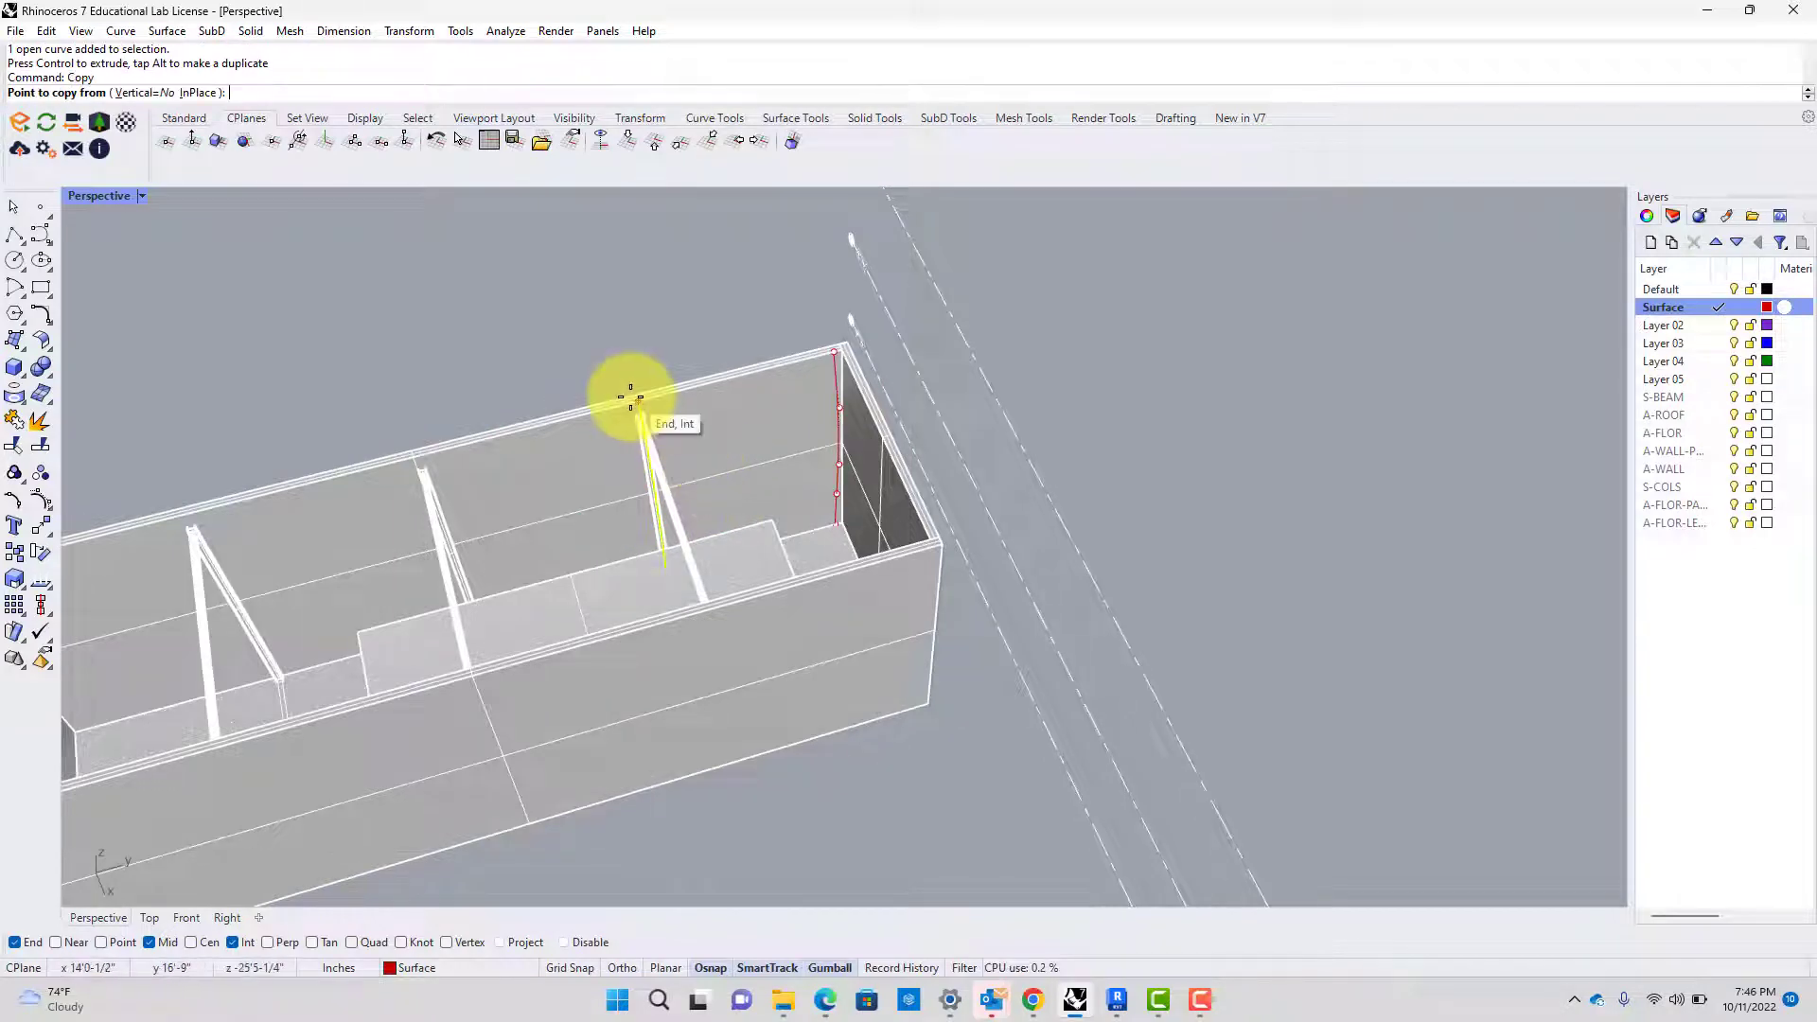
{"action": "scroll", "coordinate": [641, 493], "scroll_direction": "up", "scroll_amount": 5}
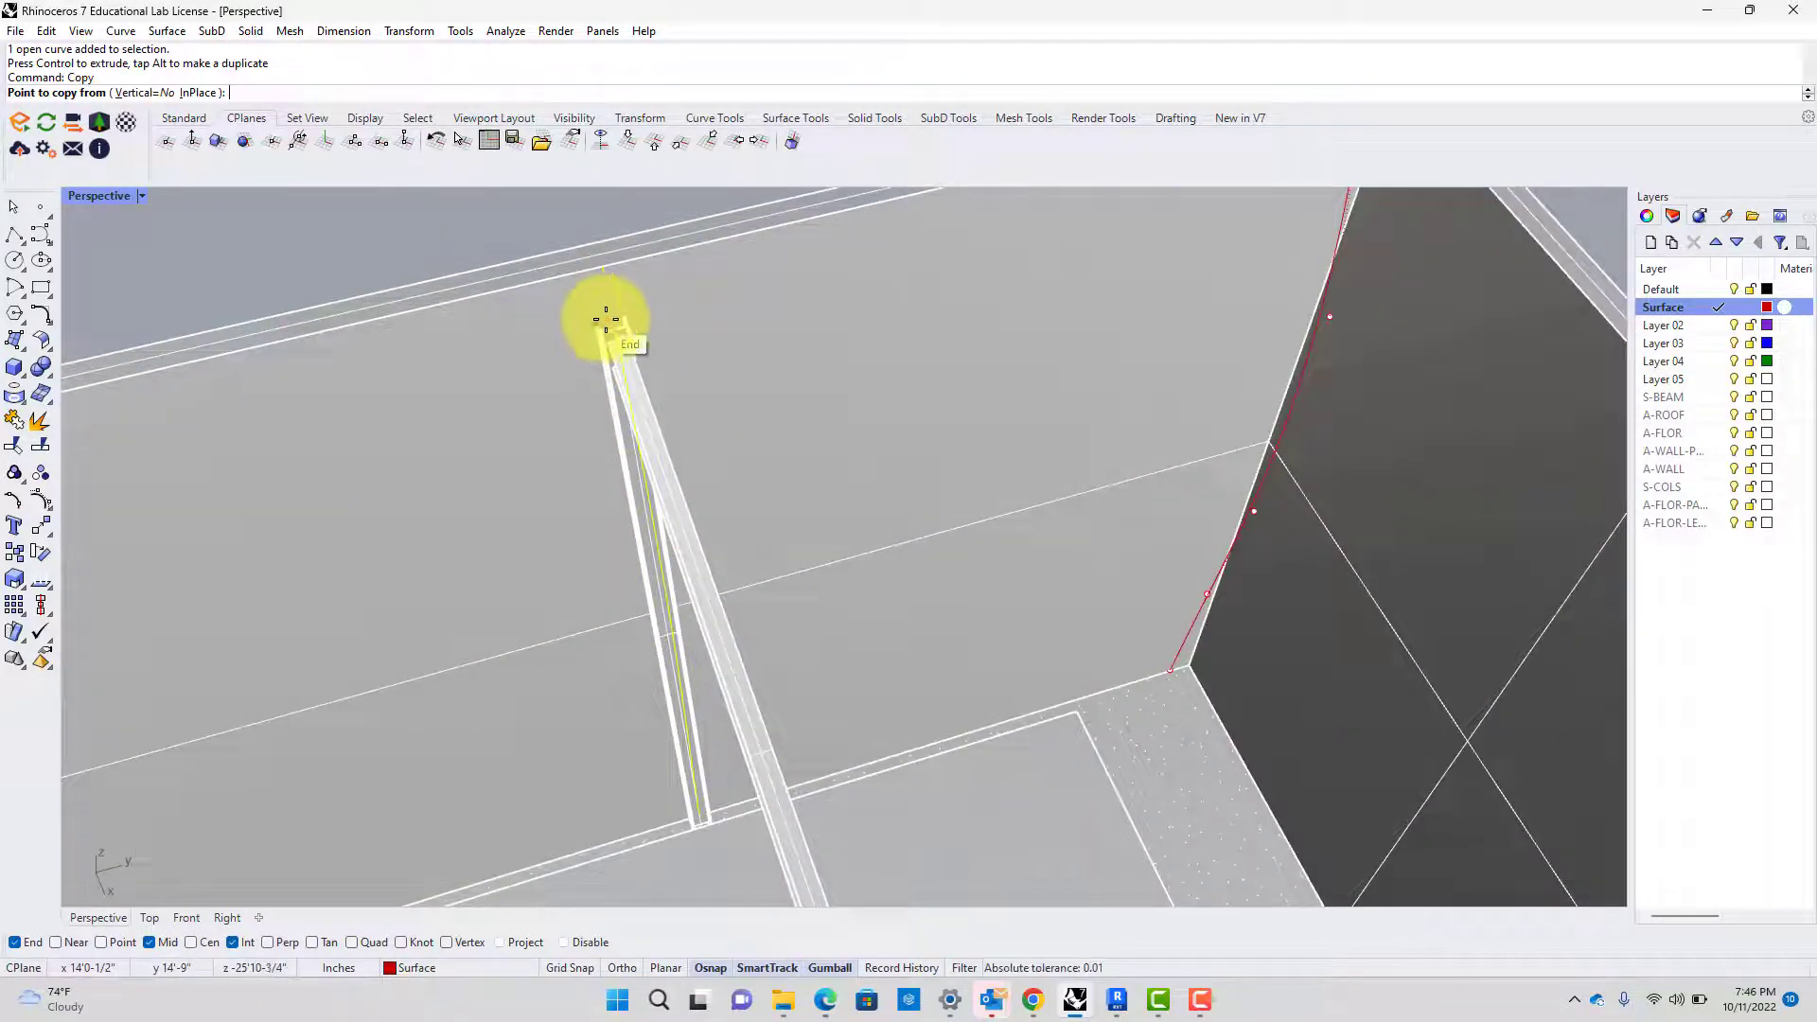
{"action": "left_click", "coordinate": [606, 320]}
{"action": "scroll", "coordinate": [568, 369], "scroll_direction": "down", "scroll_amount": 5}
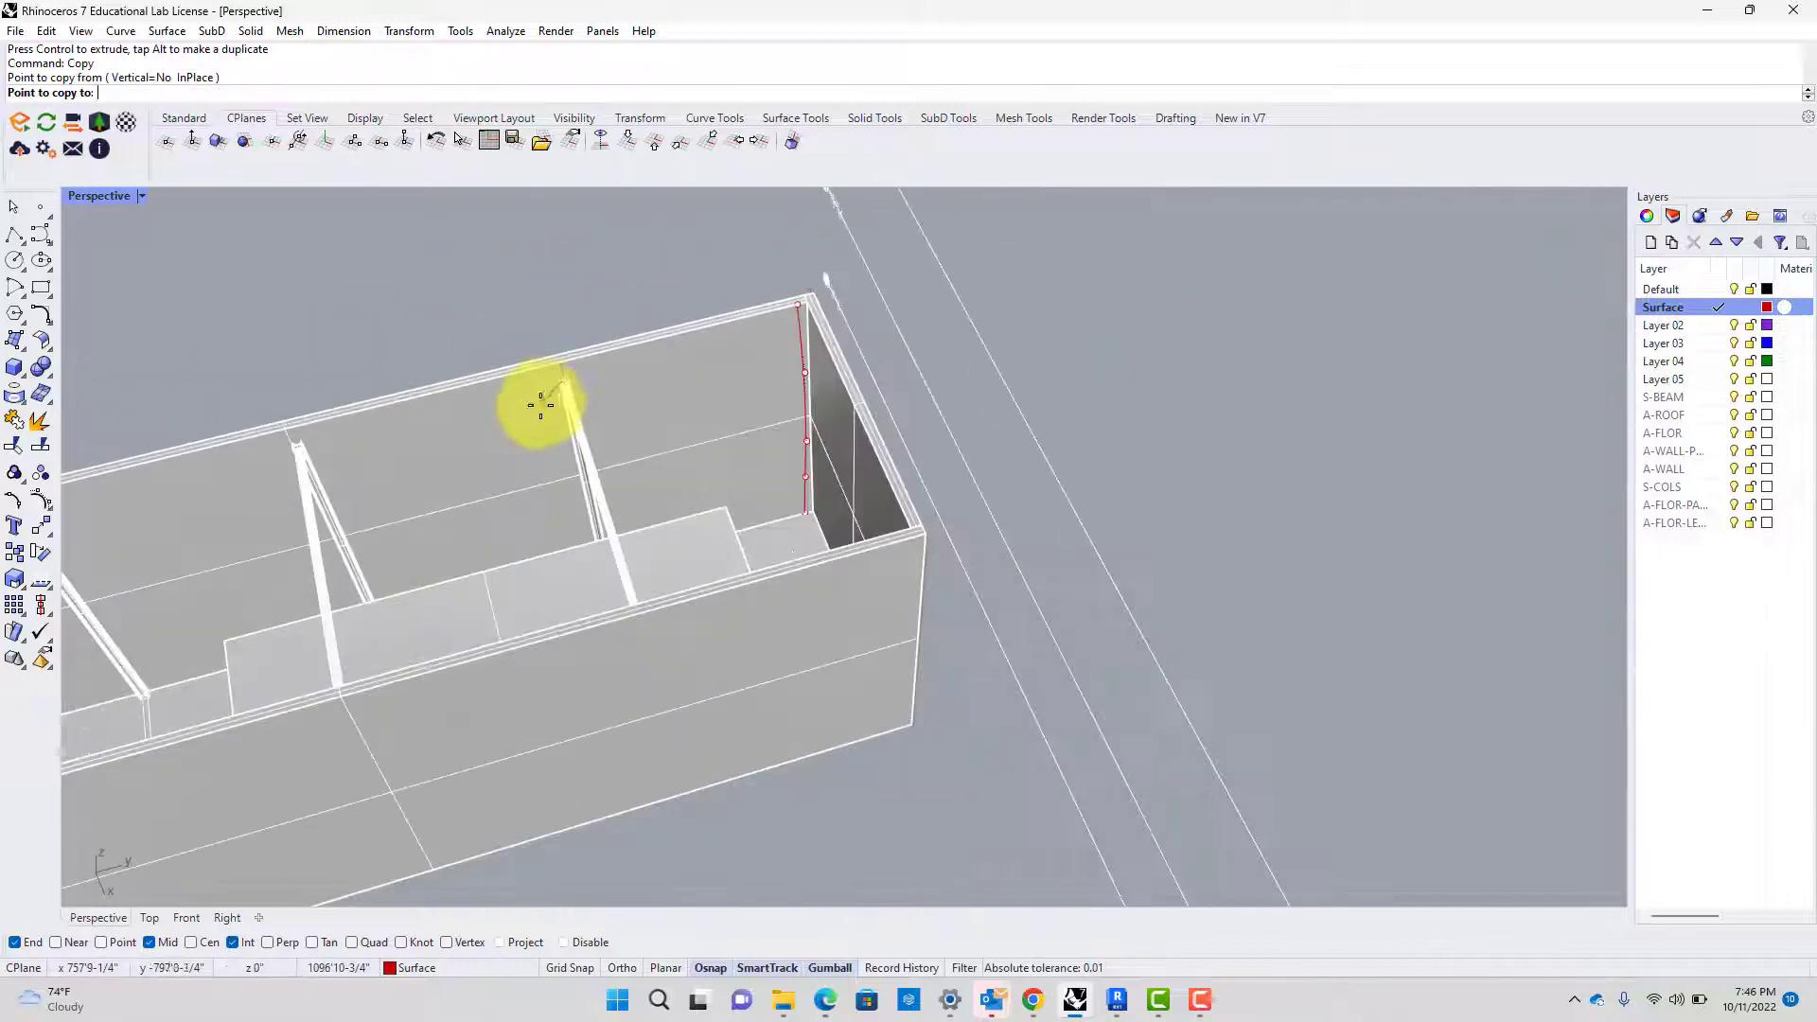
{"action": "scroll", "coordinate": [296, 439], "scroll_direction": "up", "scroll_amount": 5}
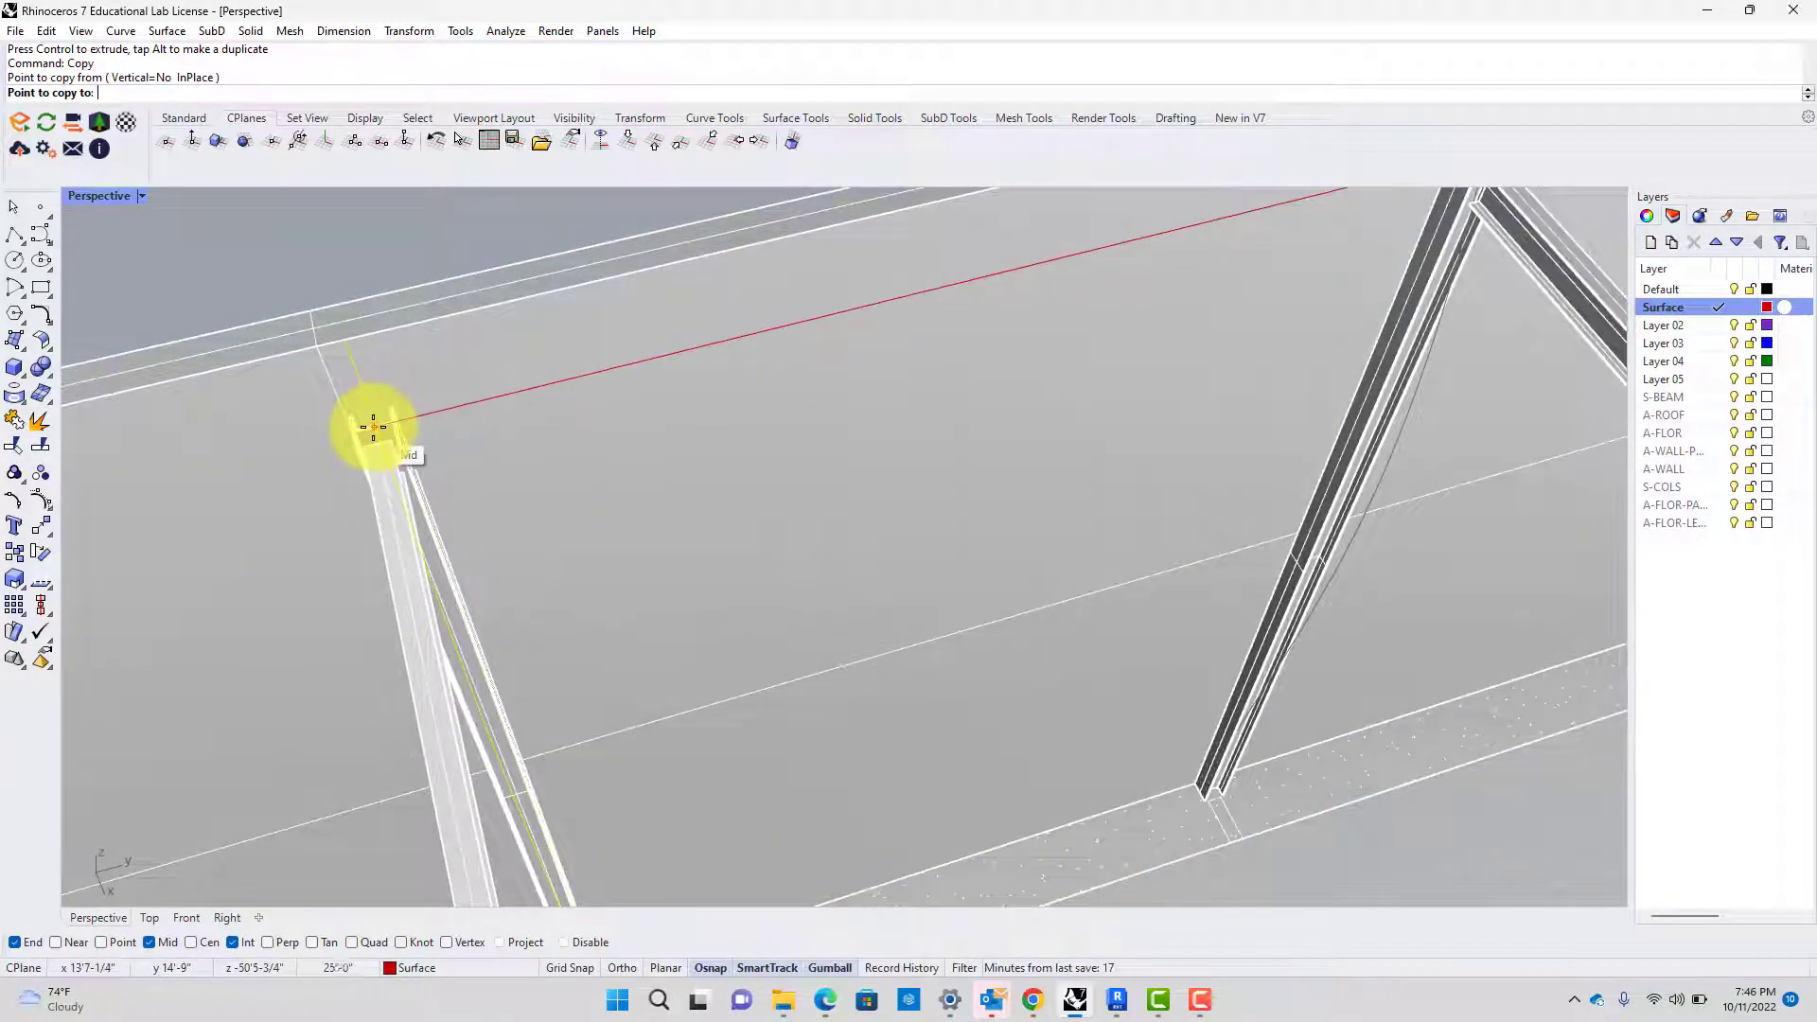
{"action": "left_click", "coordinate": [373, 427]}
{"action": "scroll", "coordinate": [373, 427], "scroll_direction": "down", "scroll_amount": 5}
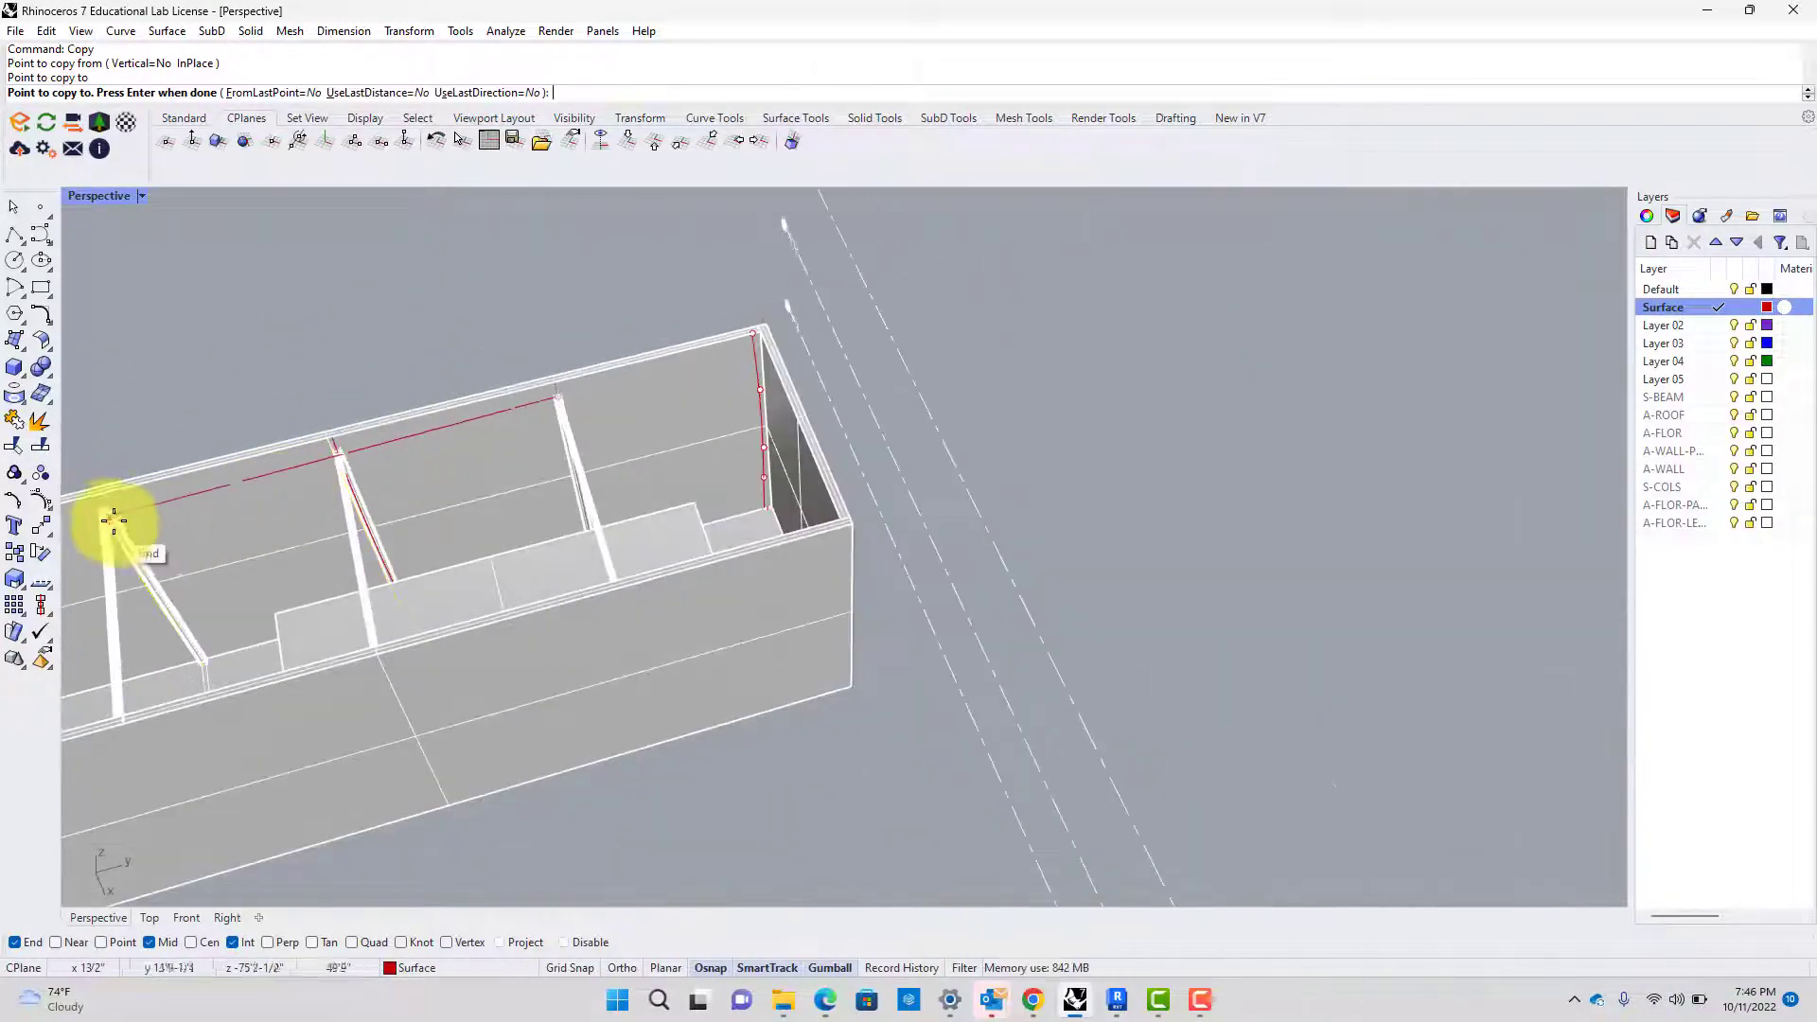
{"action": "scroll", "coordinate": [112, 519], "scroll_direction": "up", "scroll_amount": 5}
{"action": "left_click", "coordinate": [85, 491]}
{"action": "scroll", "coordinate": [428, 509], "scroll_direction": "down", "scroll_amount": 5}
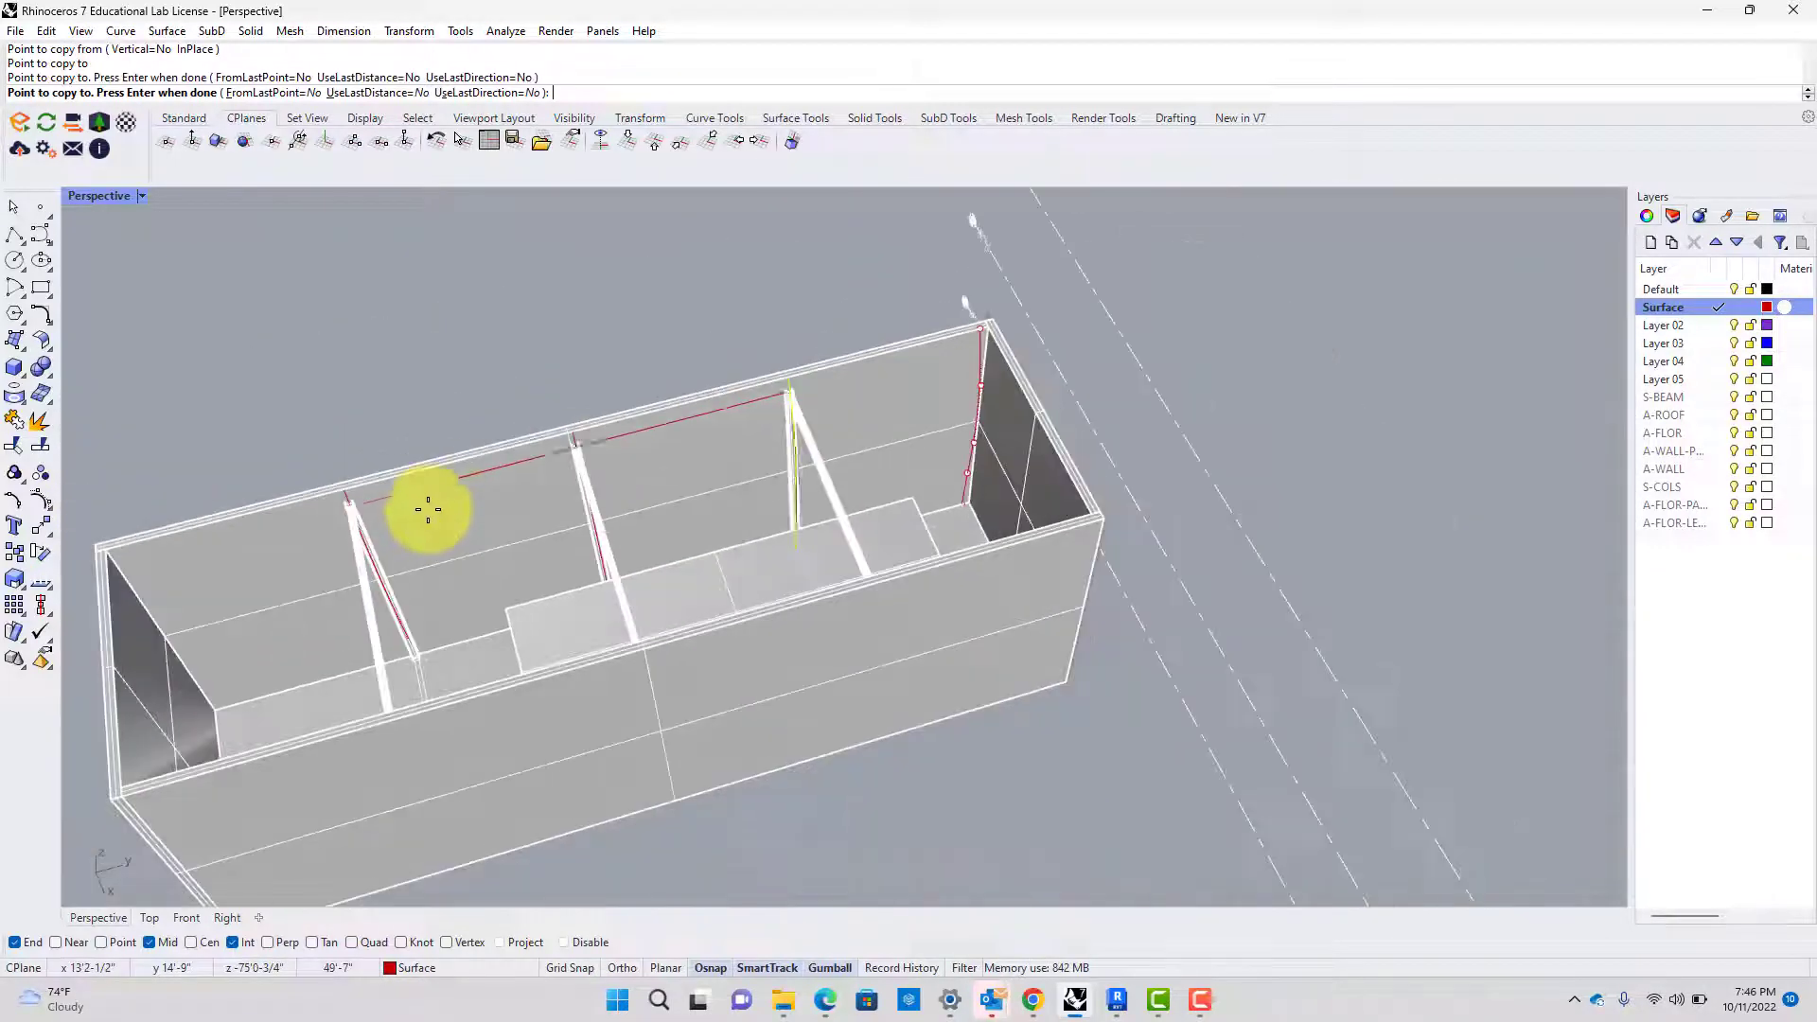
{"action": "key", "text": "Return"}
{"action": "right_click_drag", "start_coordinate": [644, 479], "coordinate": [651, 697]}
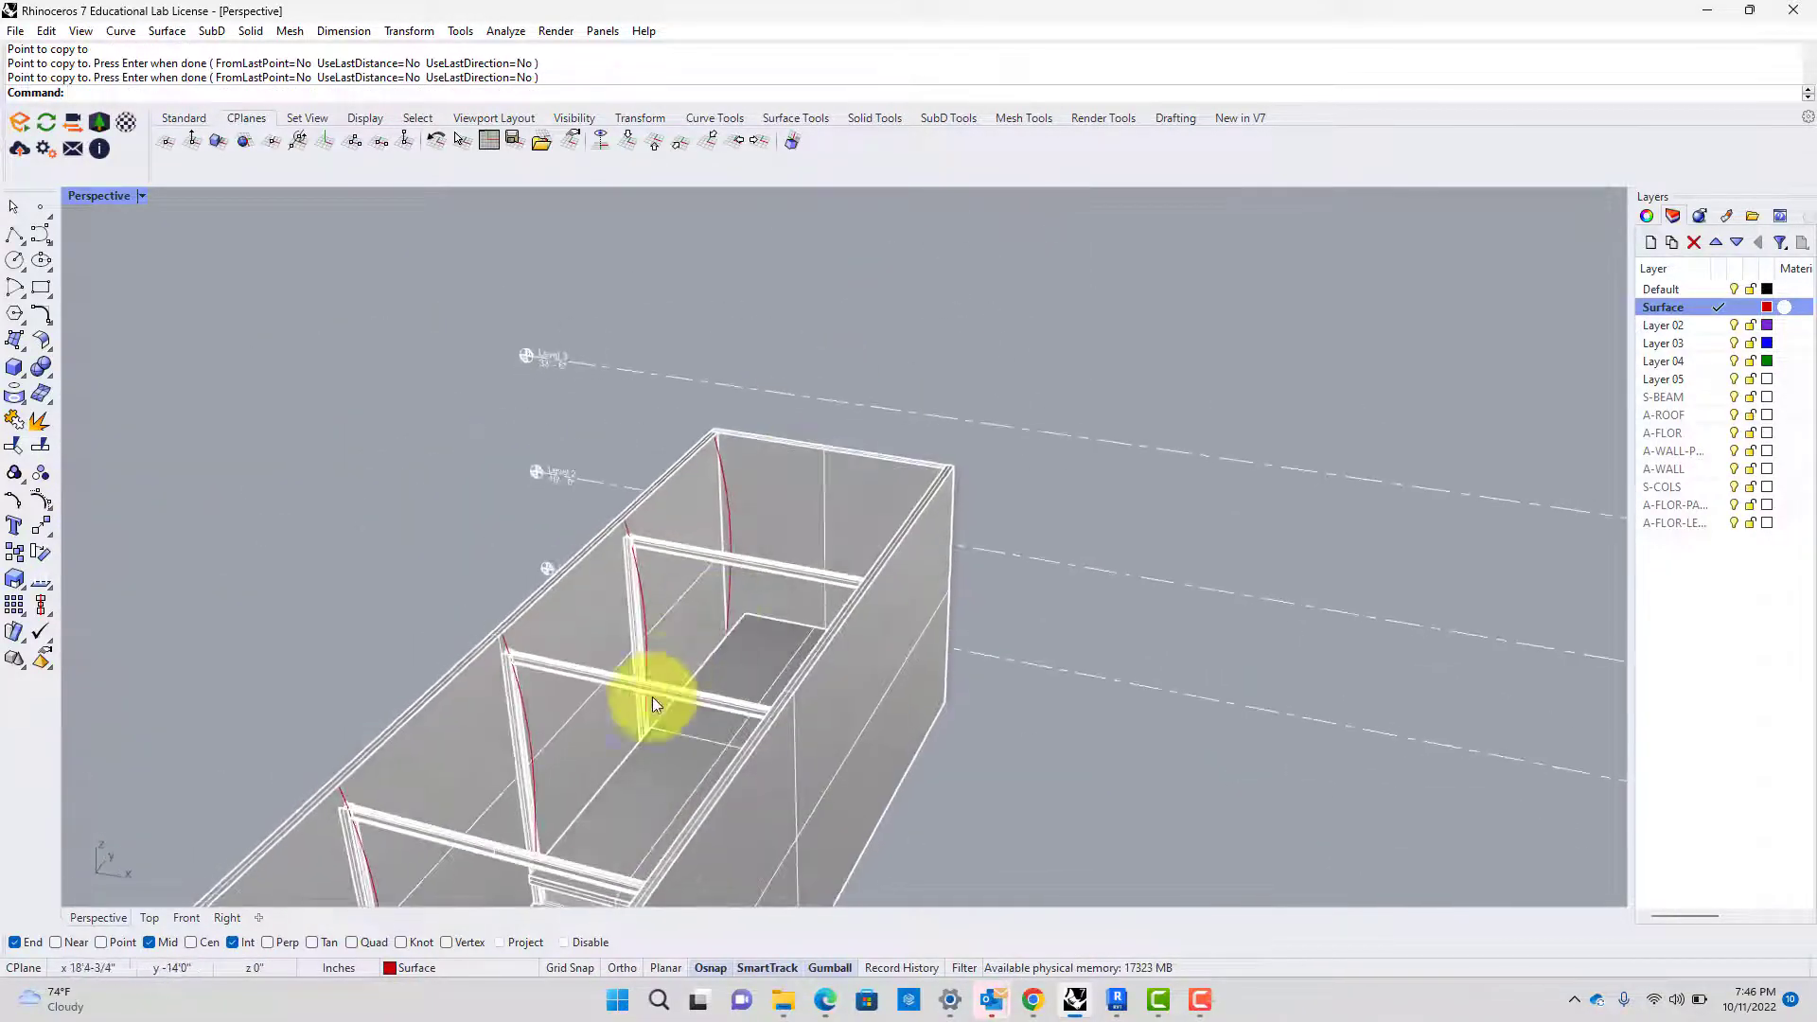
{"action": "left_click", "coordinate": [646, 629]}
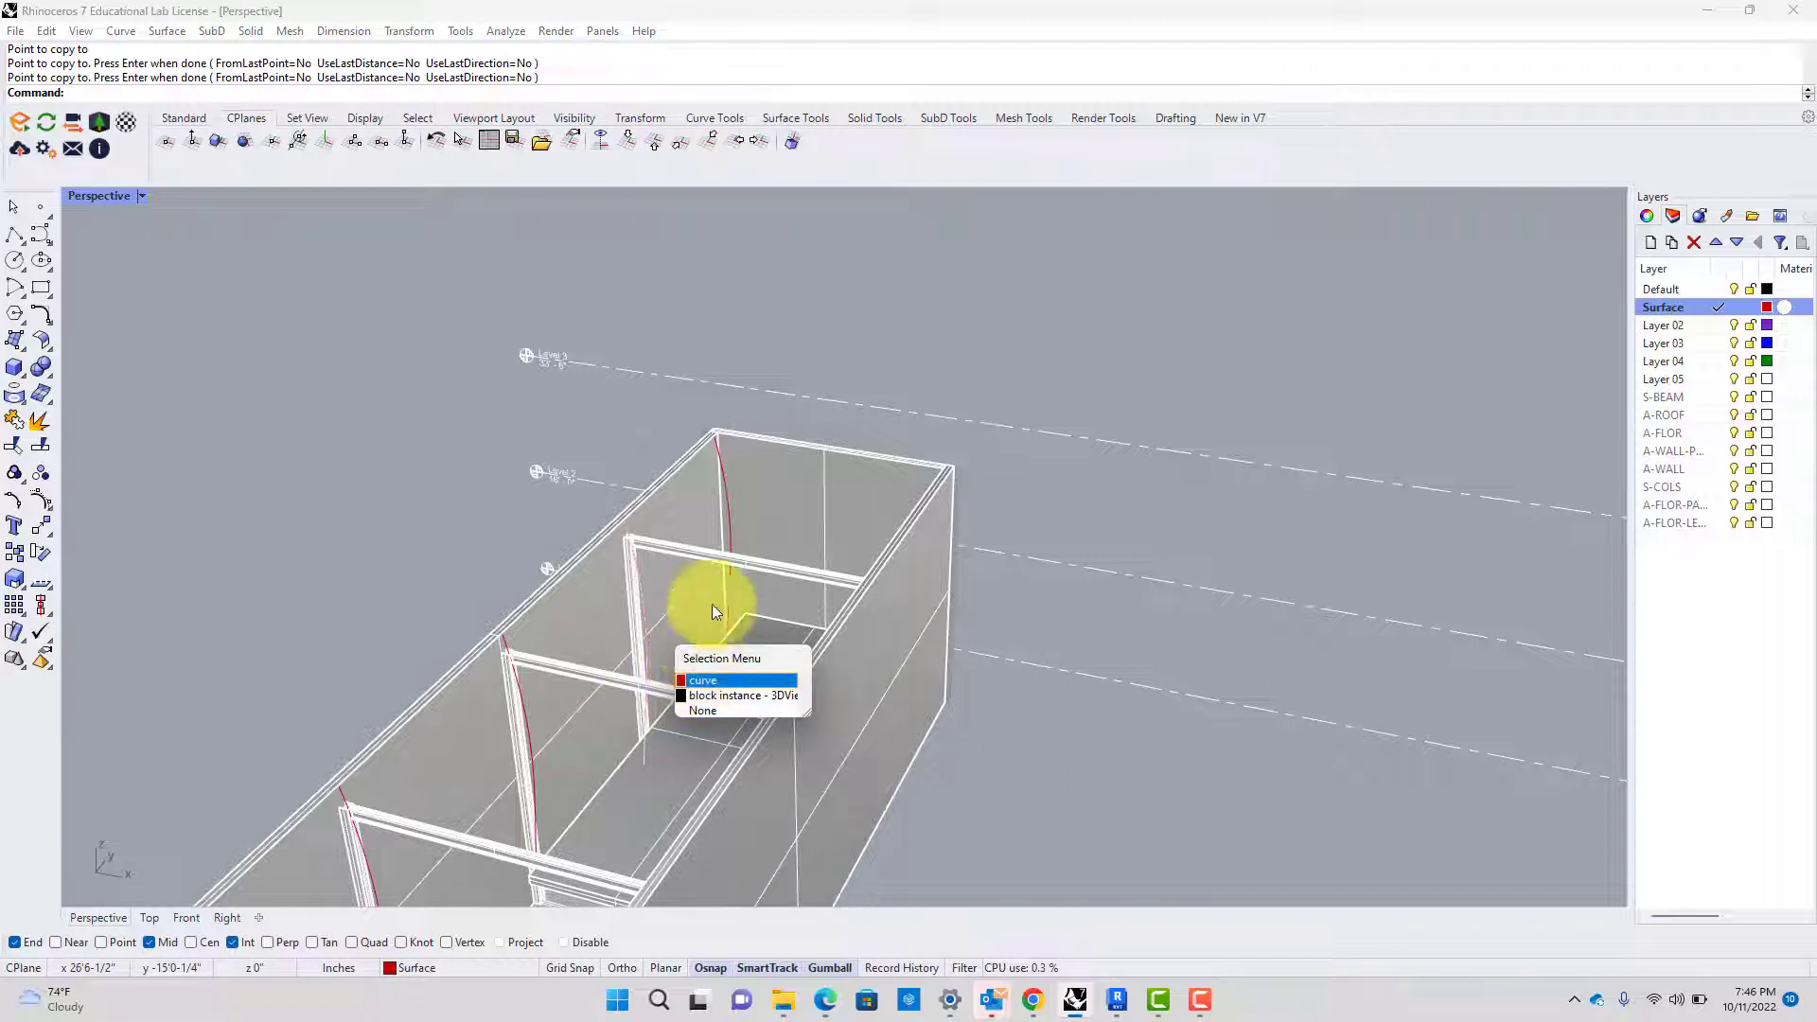
{"action": "left_click", "coordinate": [730, 524]}
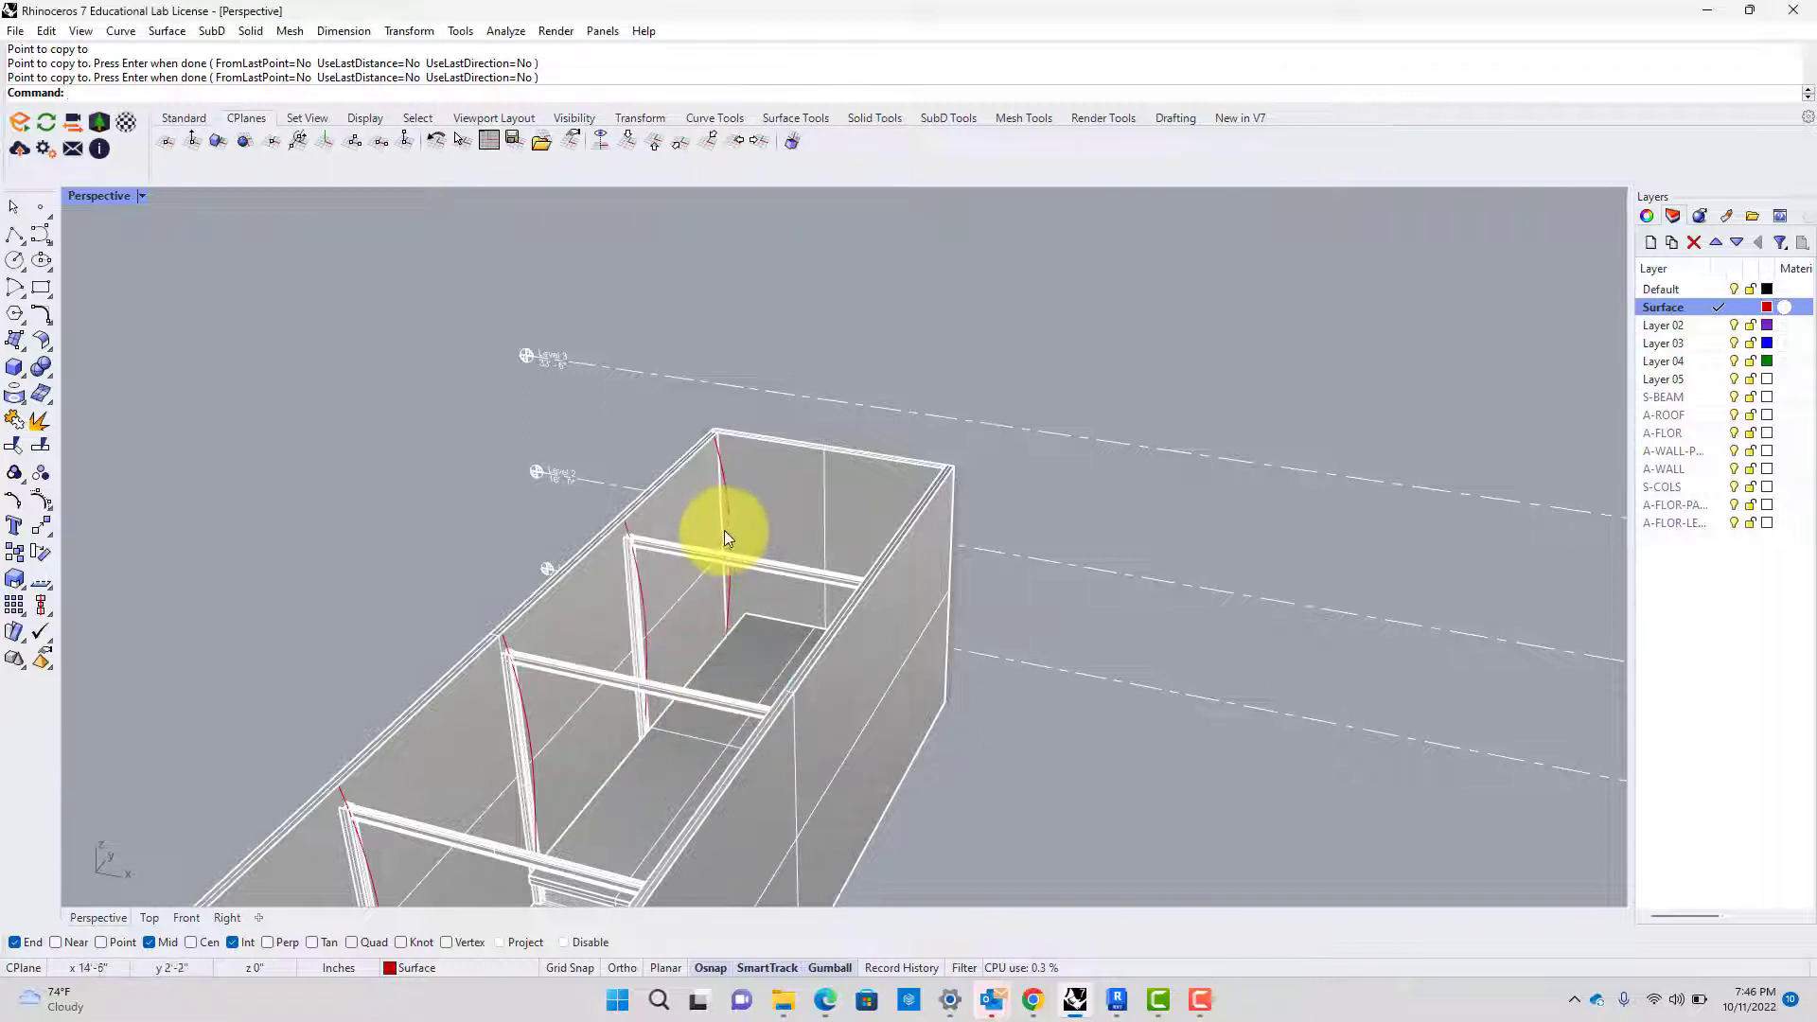
{"action": "left_click", "coordinate": [650, 611], "text": "shift"}
{"action": "left_click", "coordinate": [639, 443]}
{"action": "scroll", "coordinate": [638, 443], "scroll_direction": "down", "scroll_amount": 7}
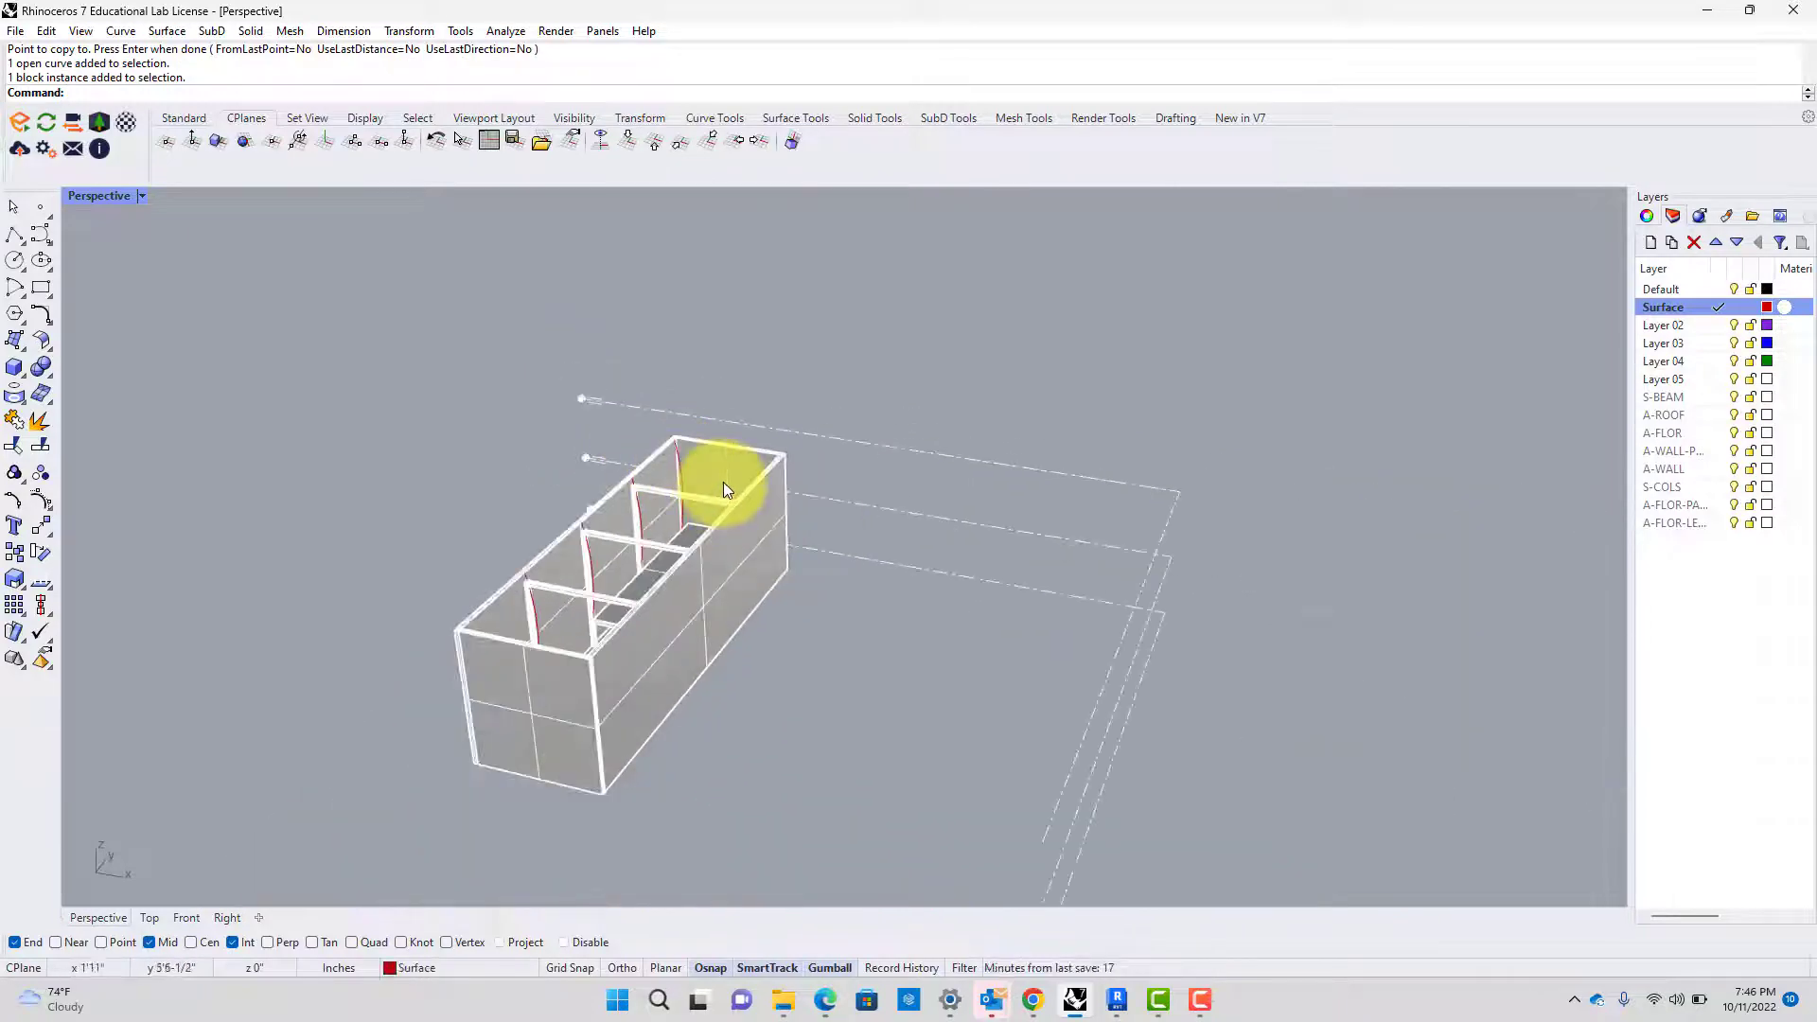
{"action": "left_click", "coordinate": [723, 480]}
Lock all the reference layers from S-BEAM down to A-FLOR-LE so the linked building geometry cannot be selected
{"action": "left_click", "coordinate": [1700, 400]}
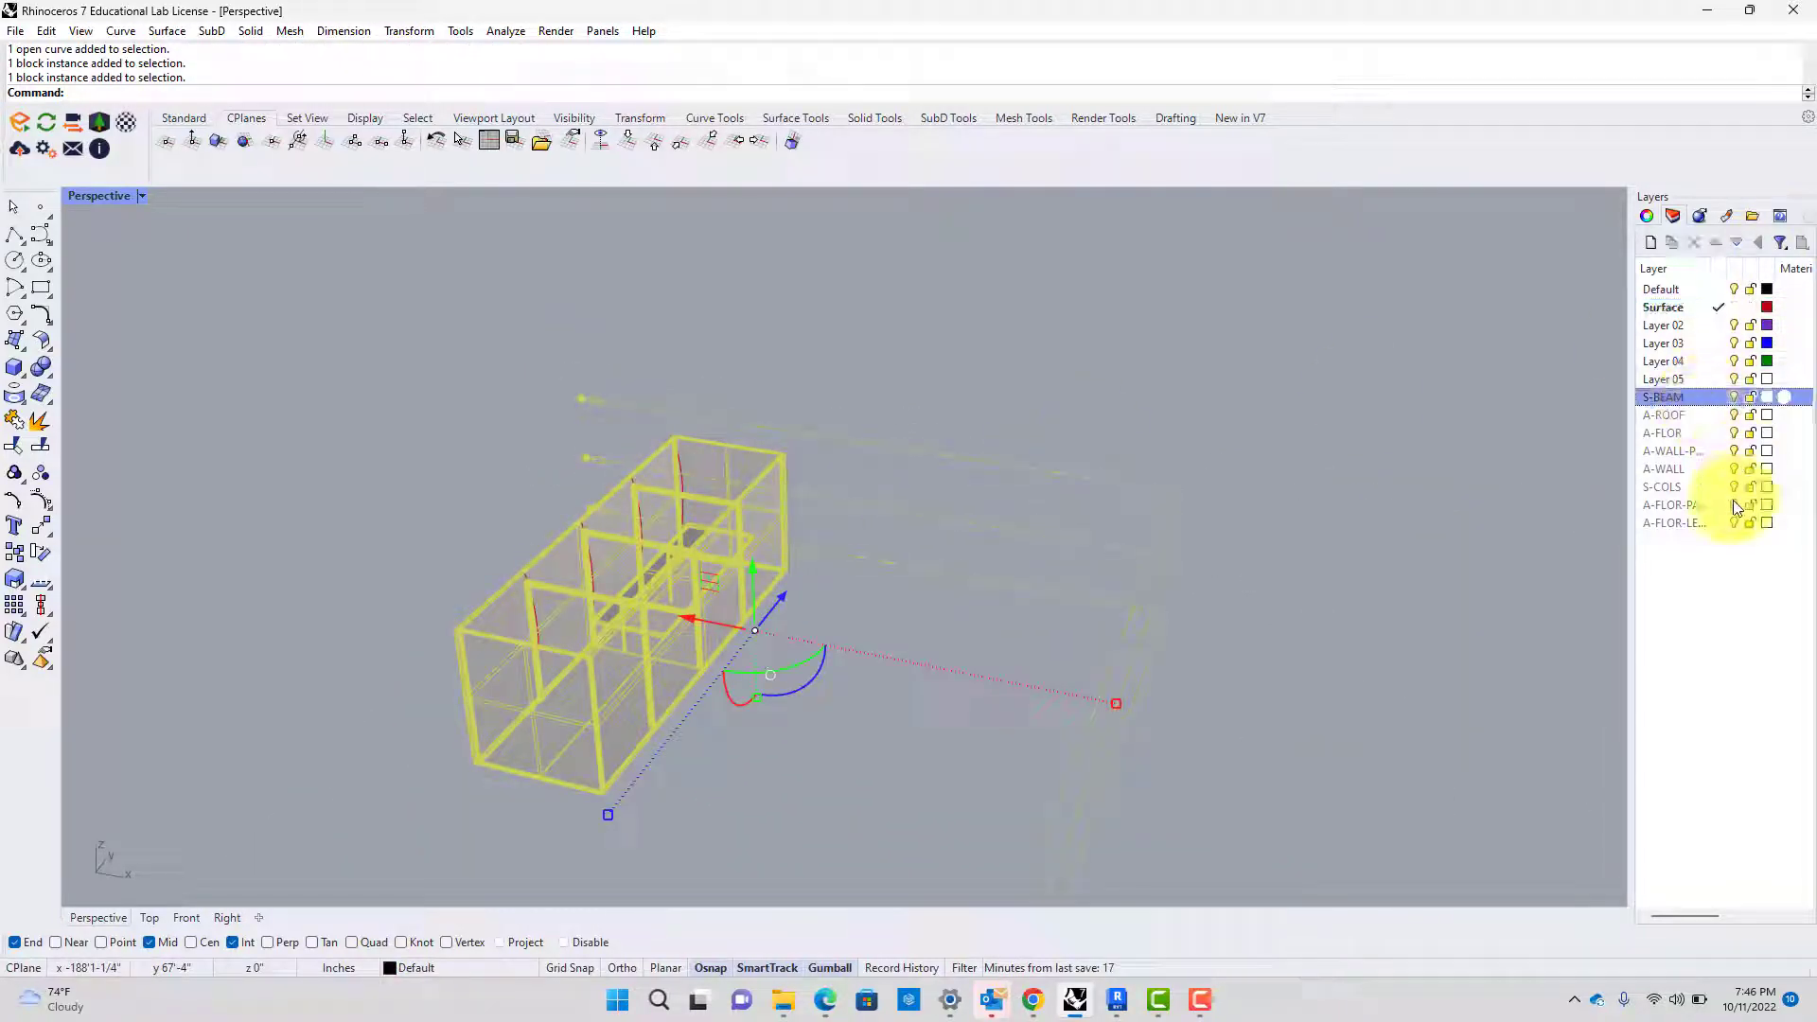
{"action": "left_click", "coordinate": [1751, 524]}
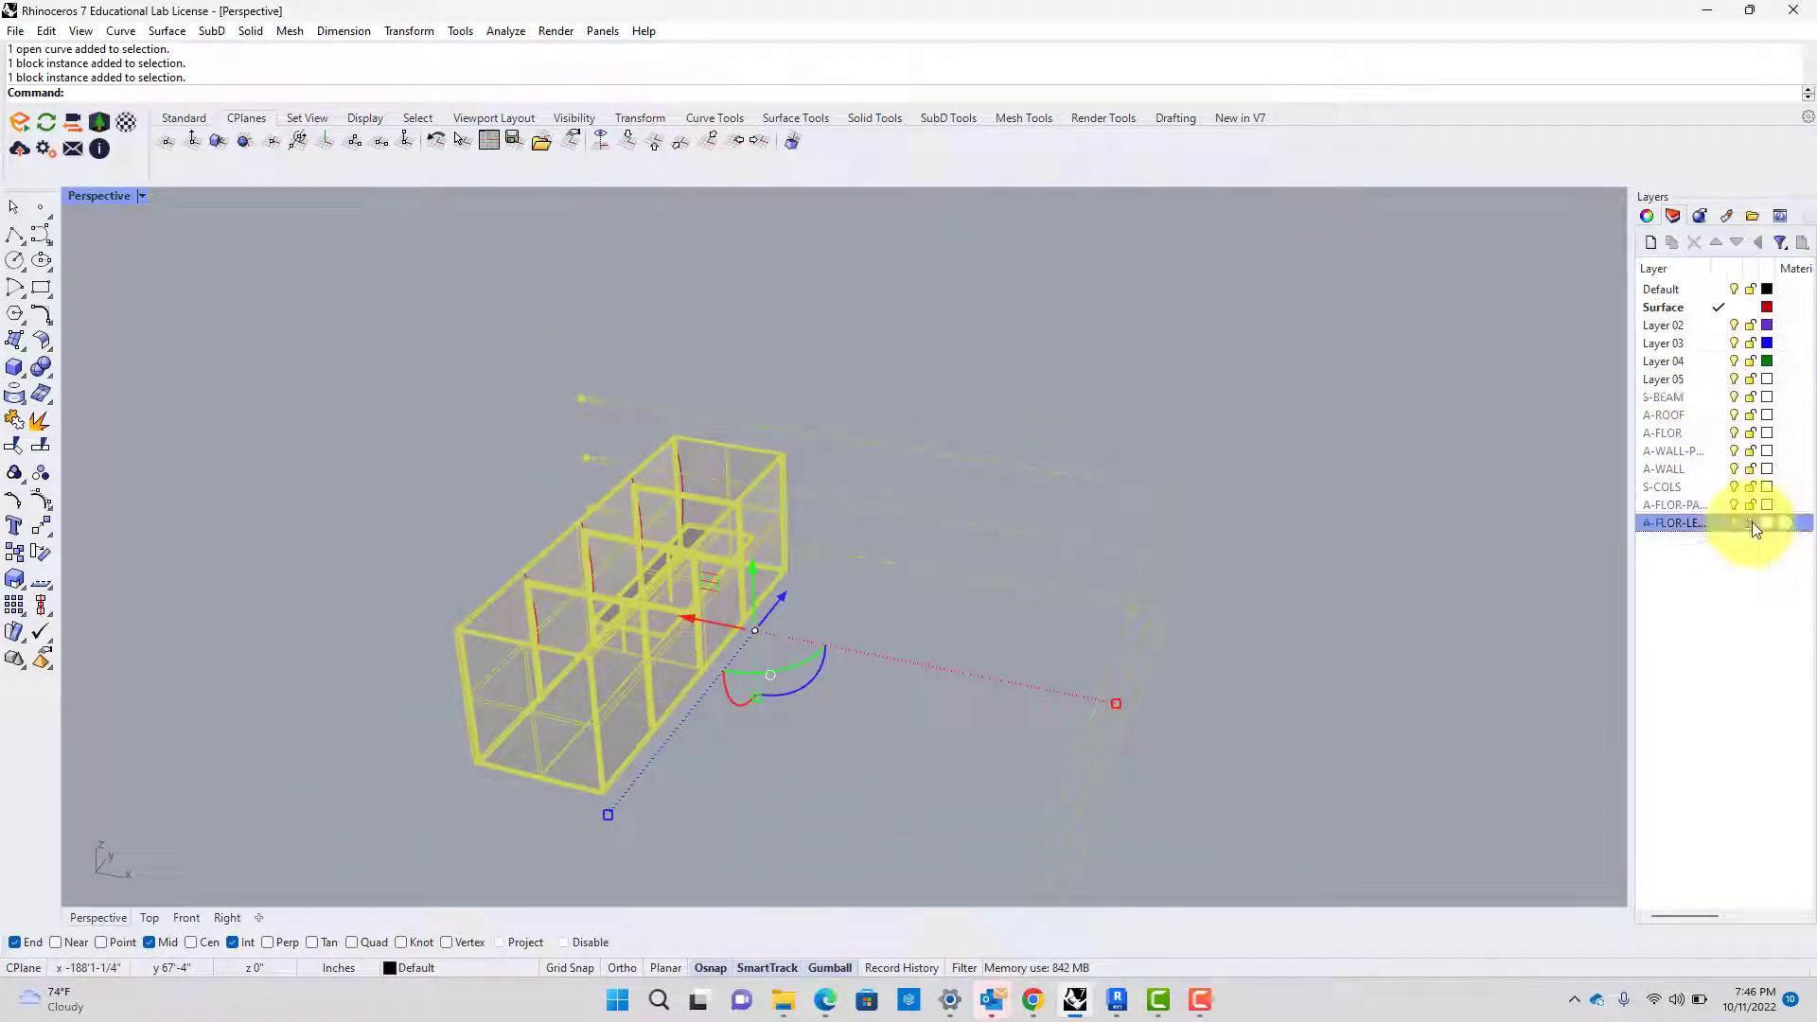
{"action": "left_click", "coordinate": [1719, 400], "text": "shift"}
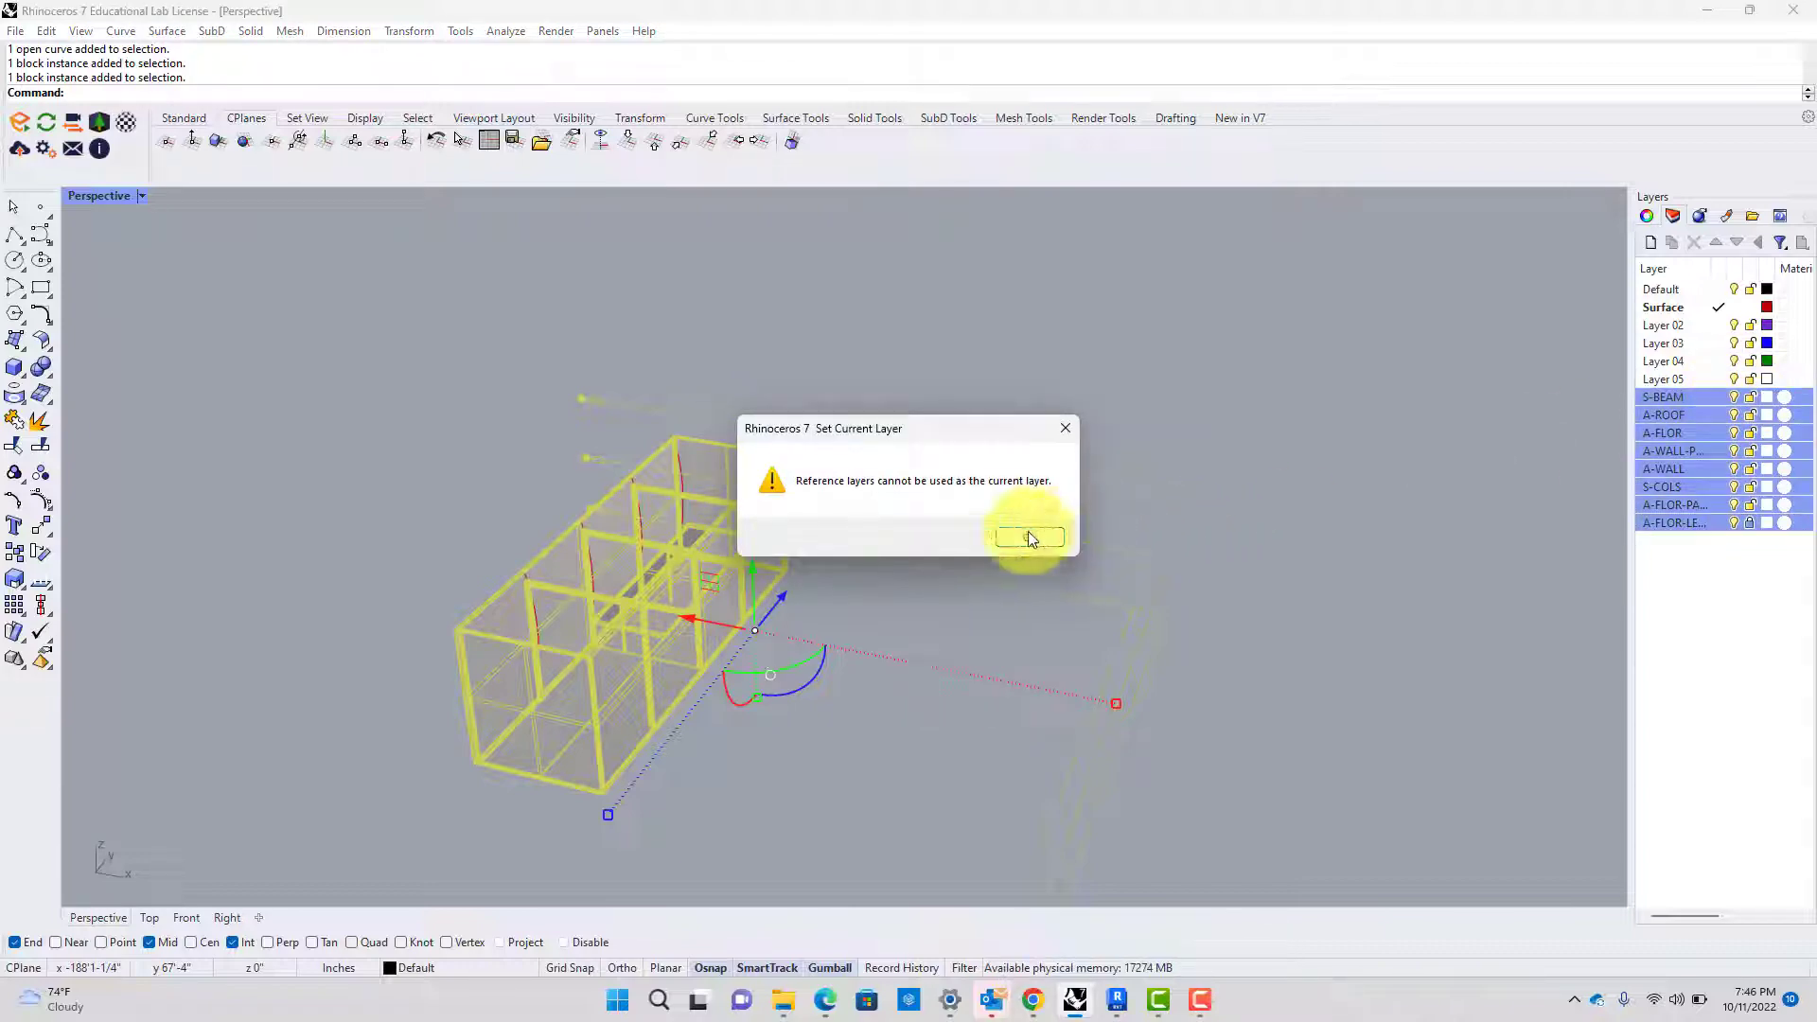
{"action": "left_click", "coordinate": [1030, 538]}
{"action": "left_click", "coordinate": [1747, 402]}
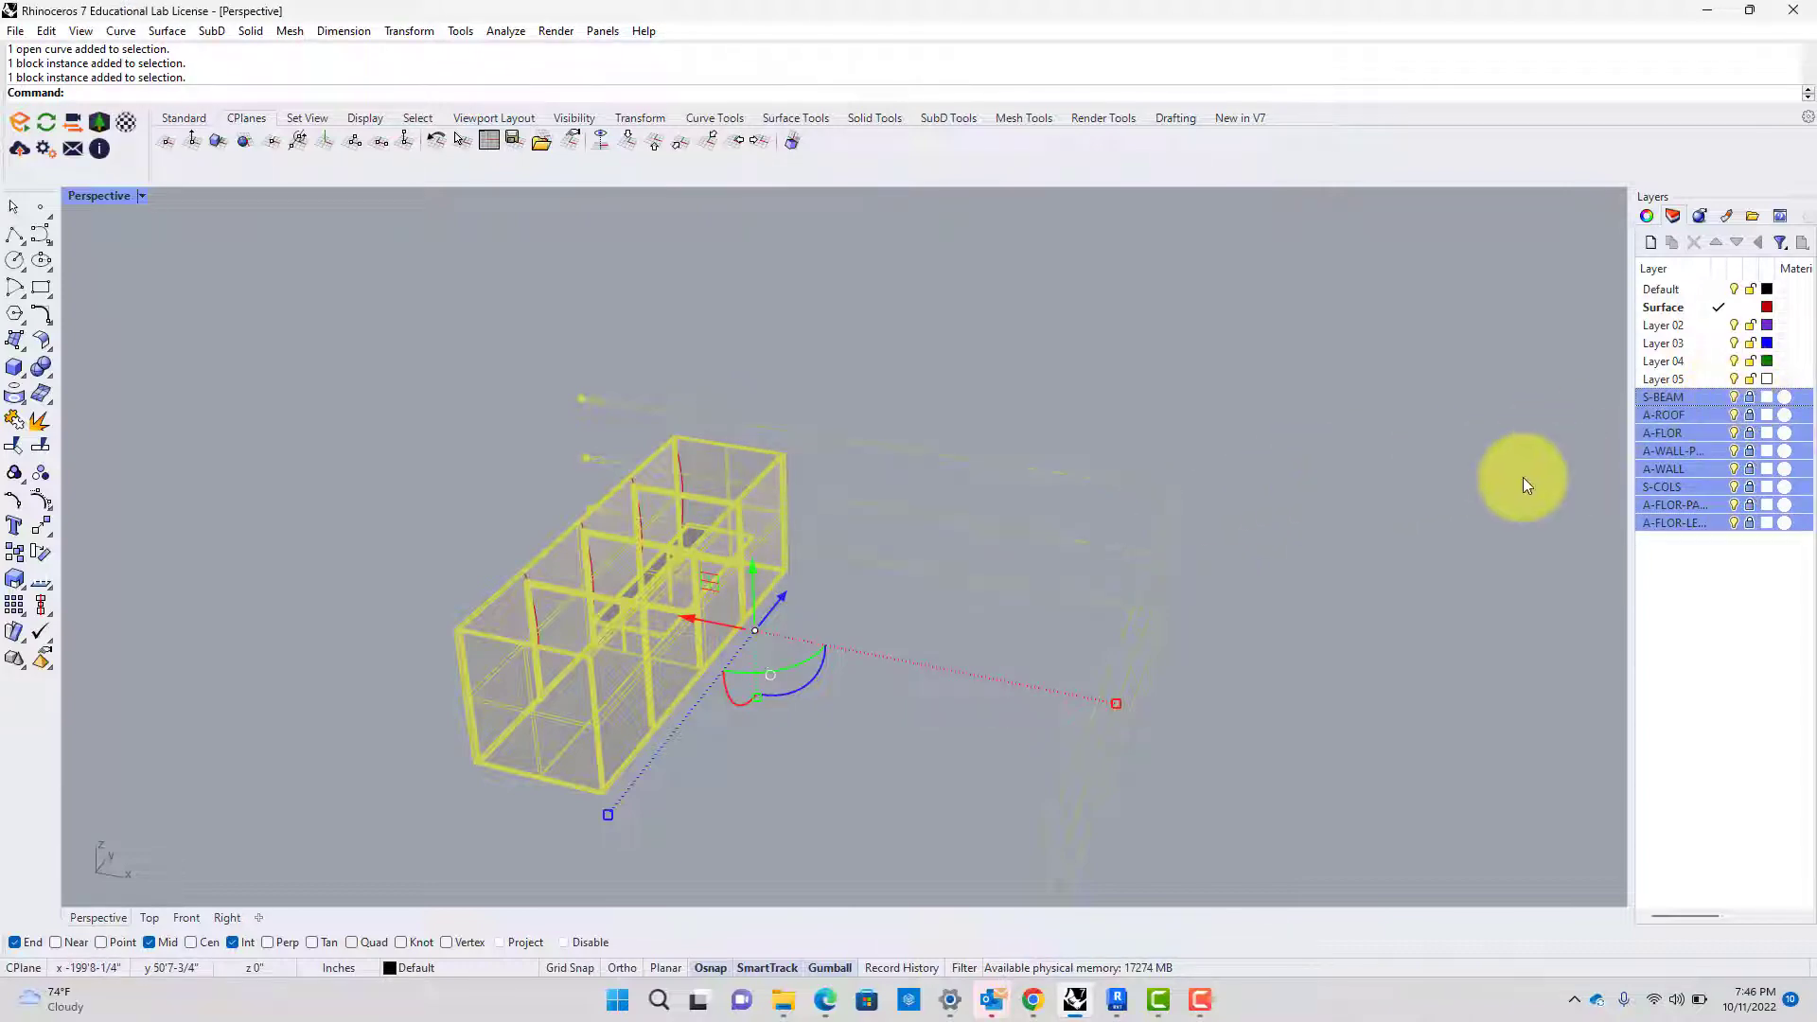
Select all four profile curves and move them 2' inward, away from the long wall, with the Gumball
{"action": "scroll", "coordinate": [621, 468], "scroll_direction": "up", "scroll_amount": 5}
{"action": "scroll", "coordinate": [621, 467], "scroll_direction": "down", "scroll_amount": 5}
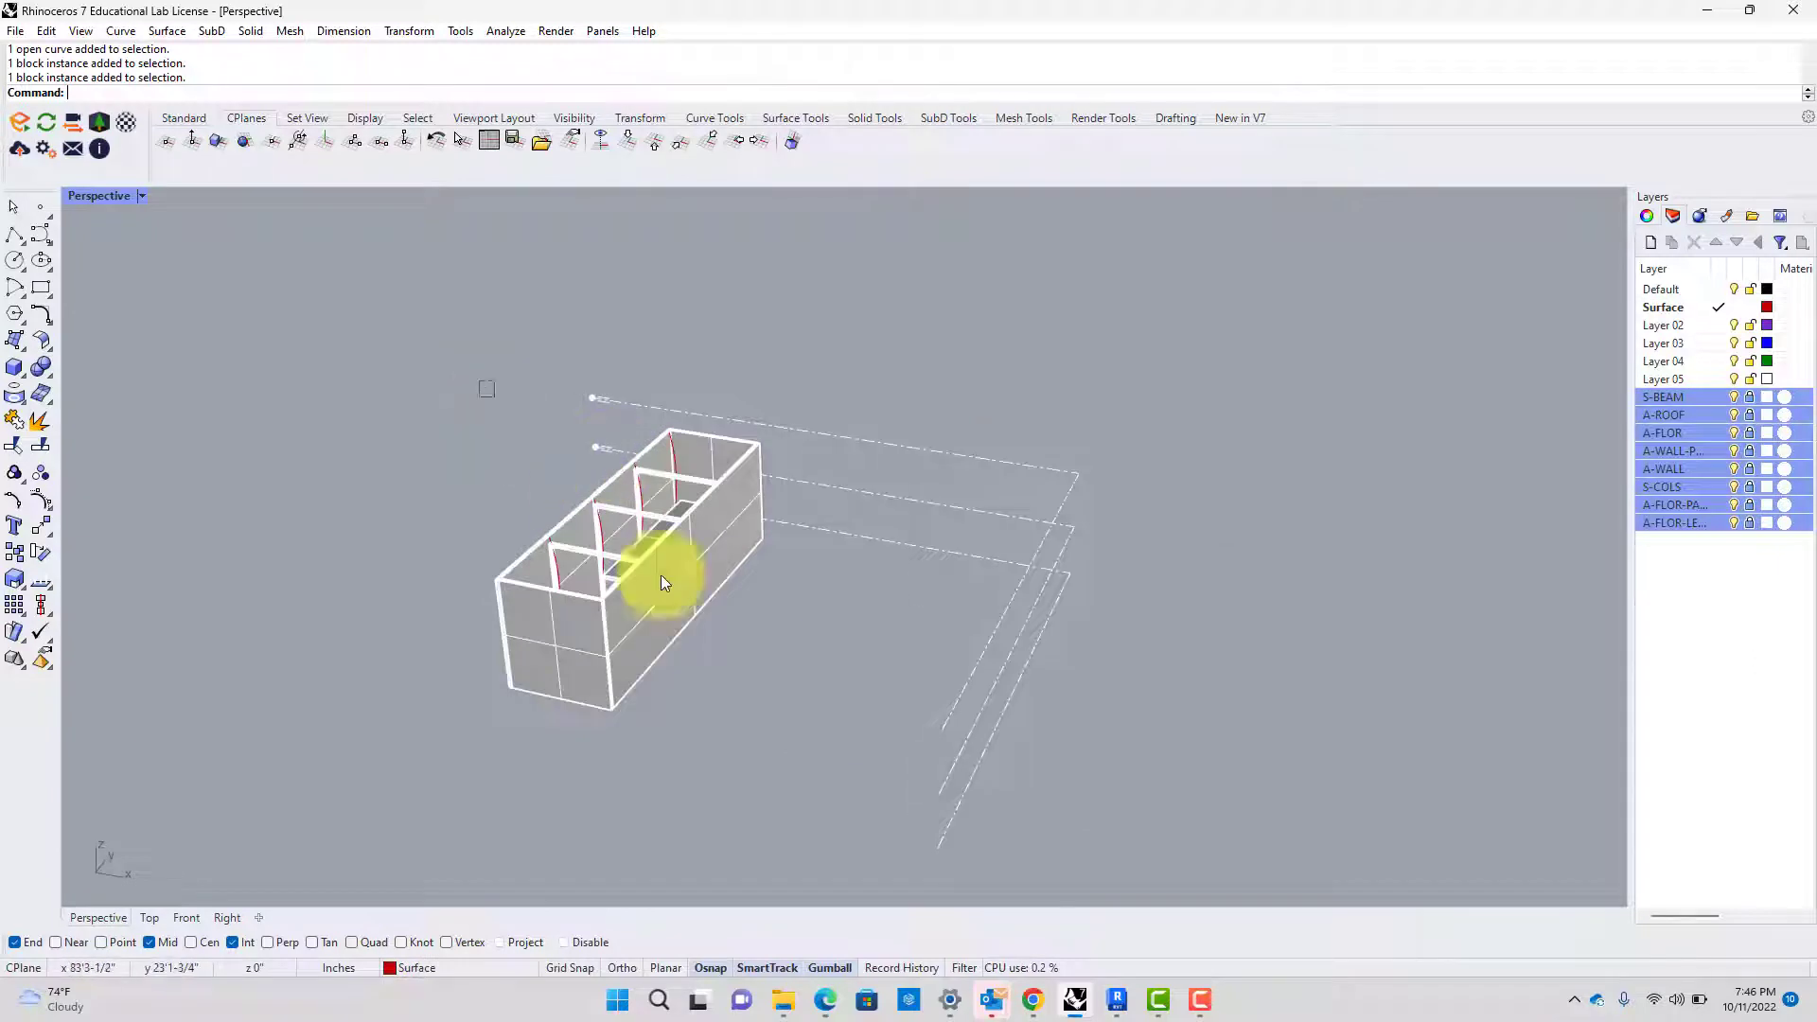
{"action": "key", "text": "ctrl+a"}
{"action": "scroll", "coordinate": [668, 553], "scroll_direction": "up", "scroll_amount": 5}
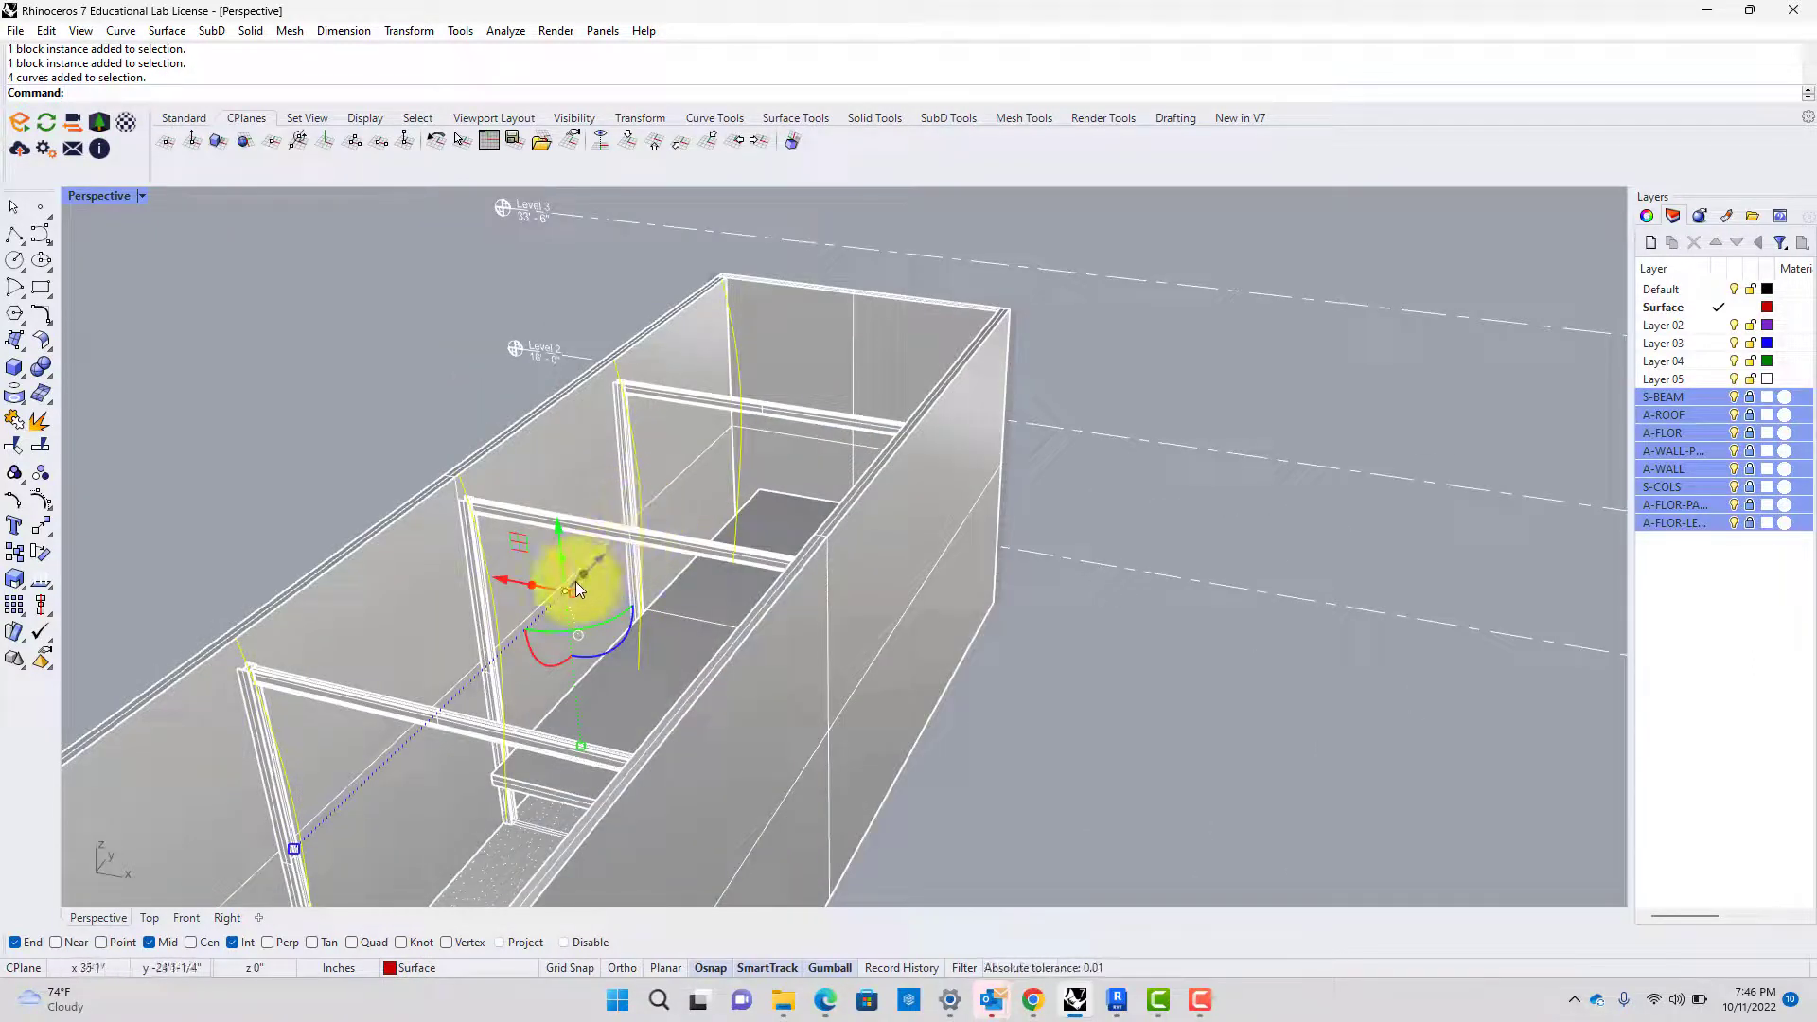
{"action": "left_click_drag", "start_coordinate": [517, 585], "coordinate": [534, 587]}
{"action": "key", "text": "Return"}
{"action": "left_click", "coordinate": [384, 375]}
{"action": "scroll", "coordinate": [560, 519], "scroll_direction": "down", "scroll_amount": 4}
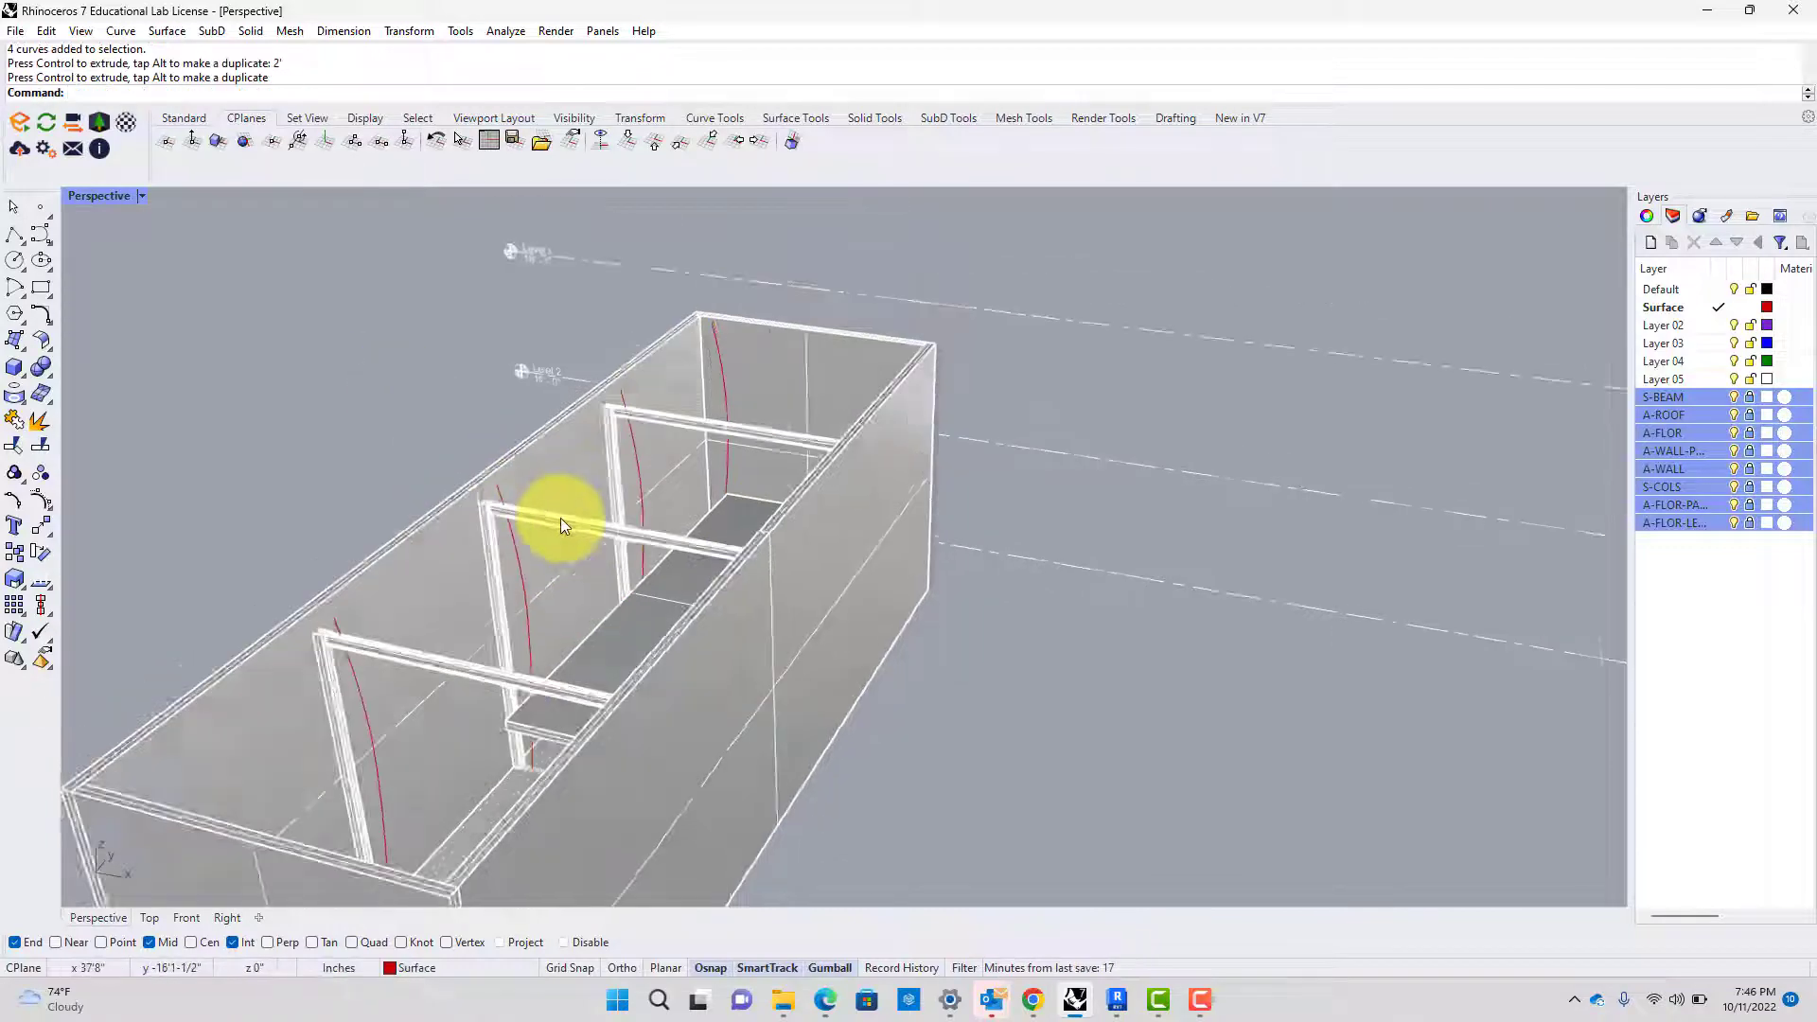
Bend the middle frame's profile curve by moving its upper control point outward toward the long wall
{"action": "left_click", "coordinate": [525, 571]}
{"action": "scroll", "coordinate": [530, 572], "scroll_direction": "up", "scroll_amount": 5}
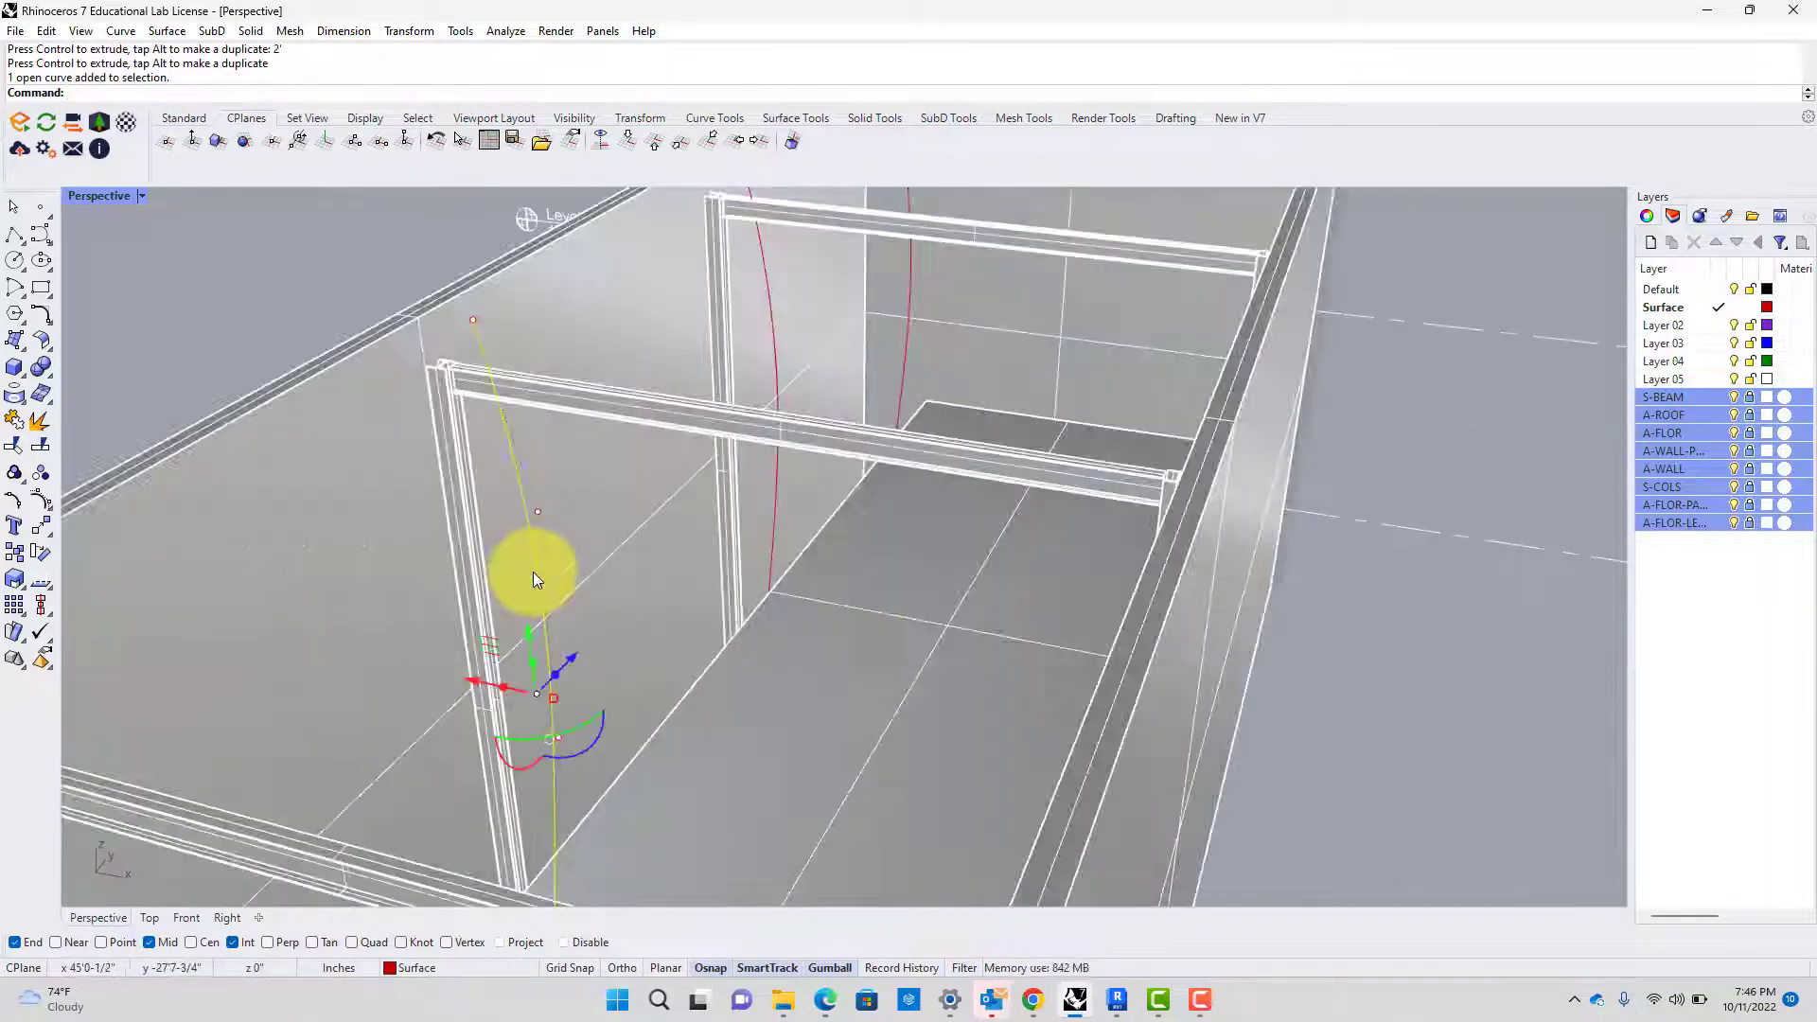
{"action": "left_click", "coordinate": [538, 514]}
{"action": "left_click_drag", "start_coordinate": [513, 506], "coordinate": [464, 508]}
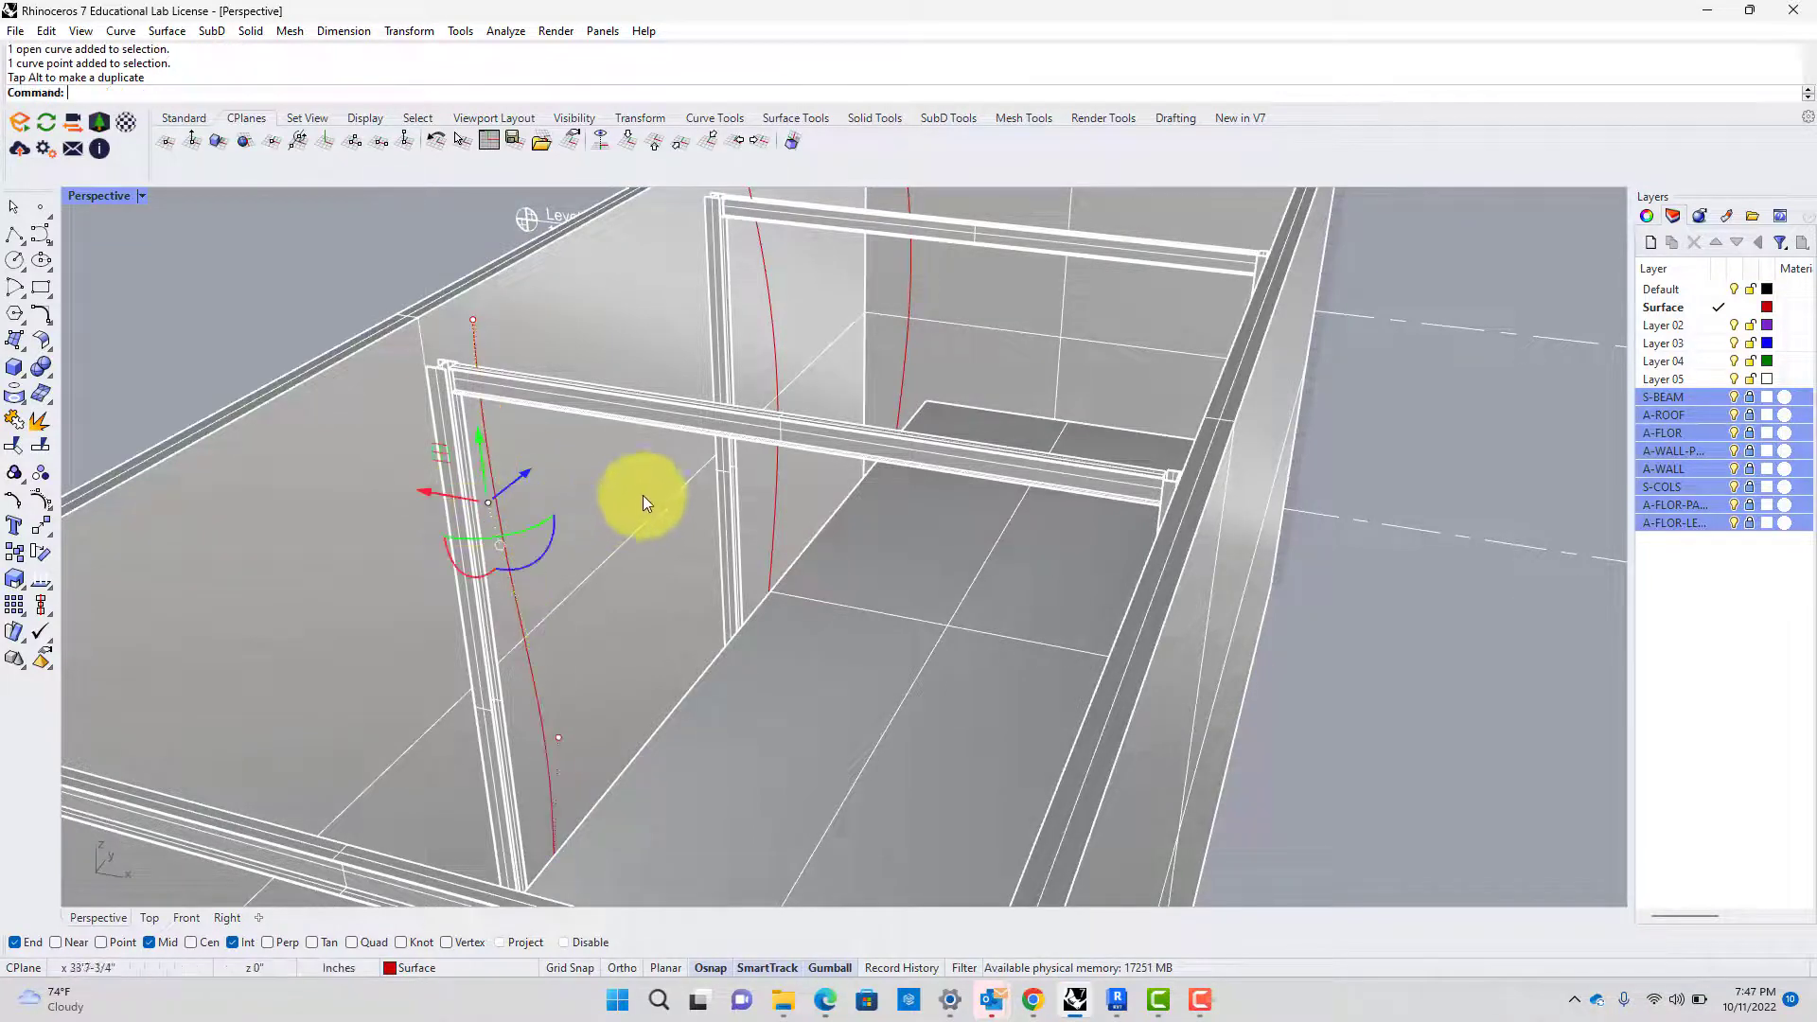
Move the middle control point of the curve at the interior frame nearest the far end wall inward
{"action": "left_click", "coordinate": [768, 364]}
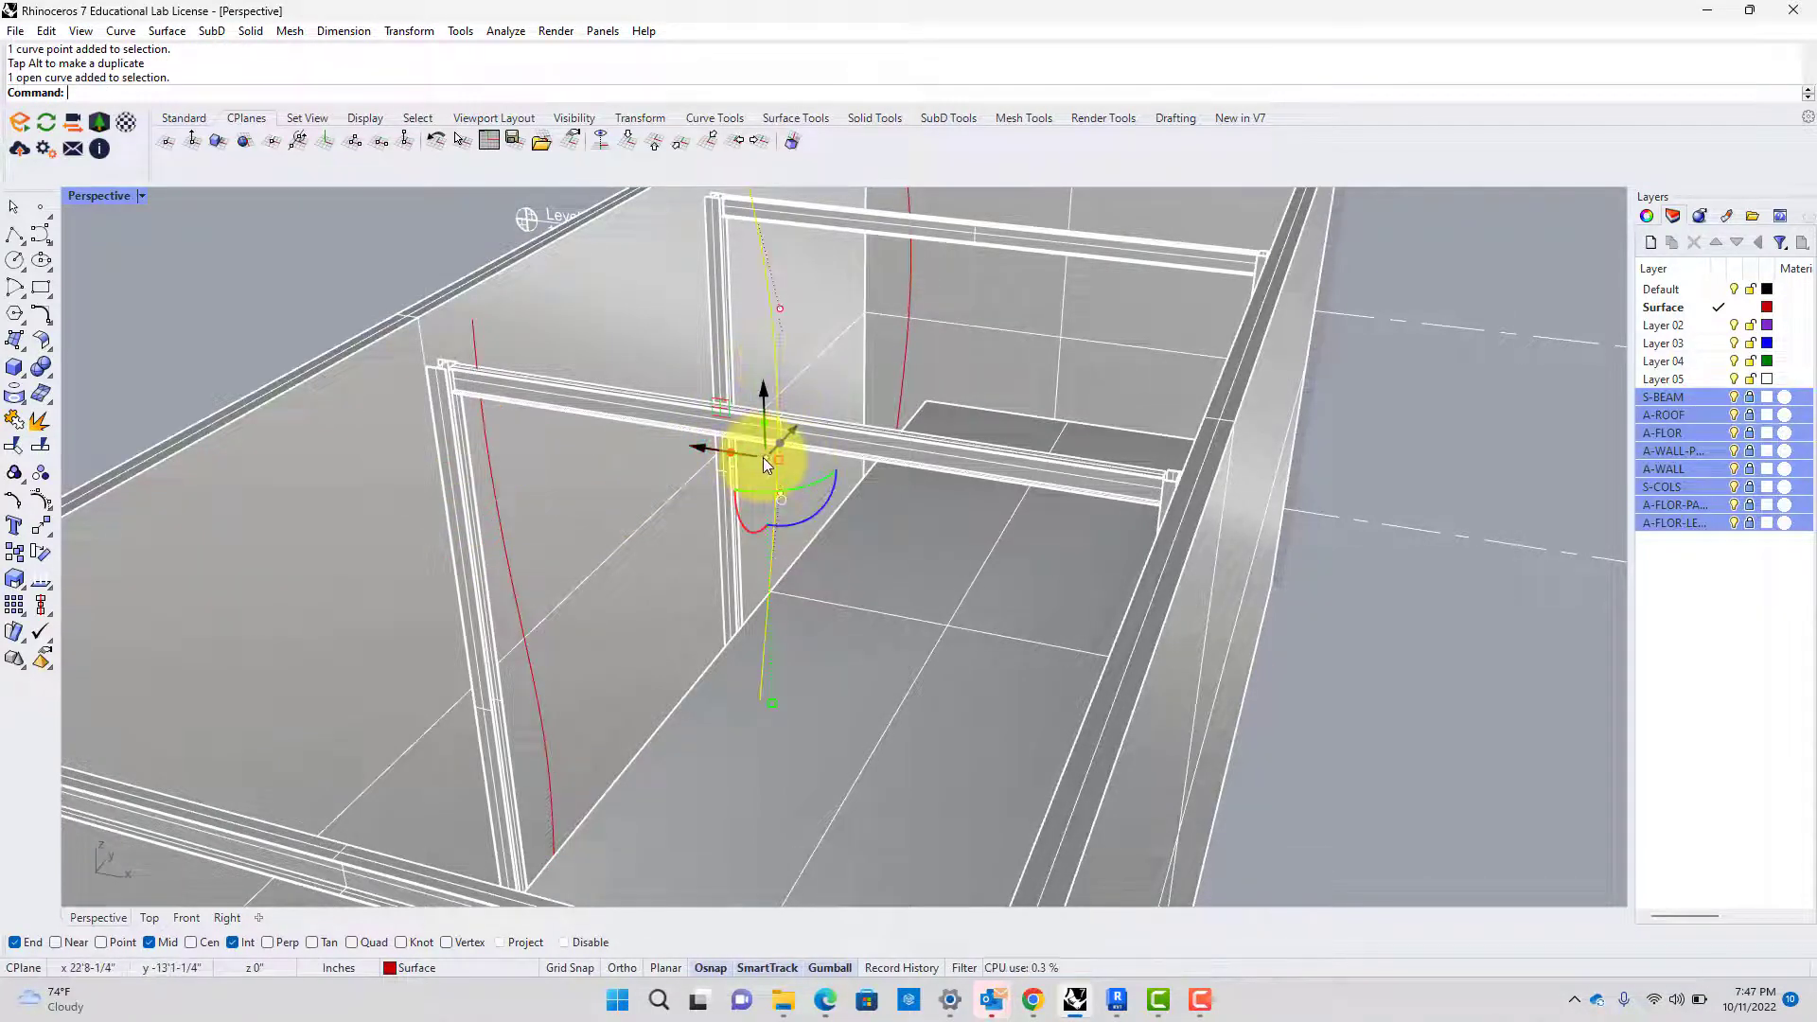
{"action": "scroll", "coordinate": [767, 511], "scroll_direction": "down", "scroll_amount": 3}
{"action": "left_click", "coordinate": [777, 502]}
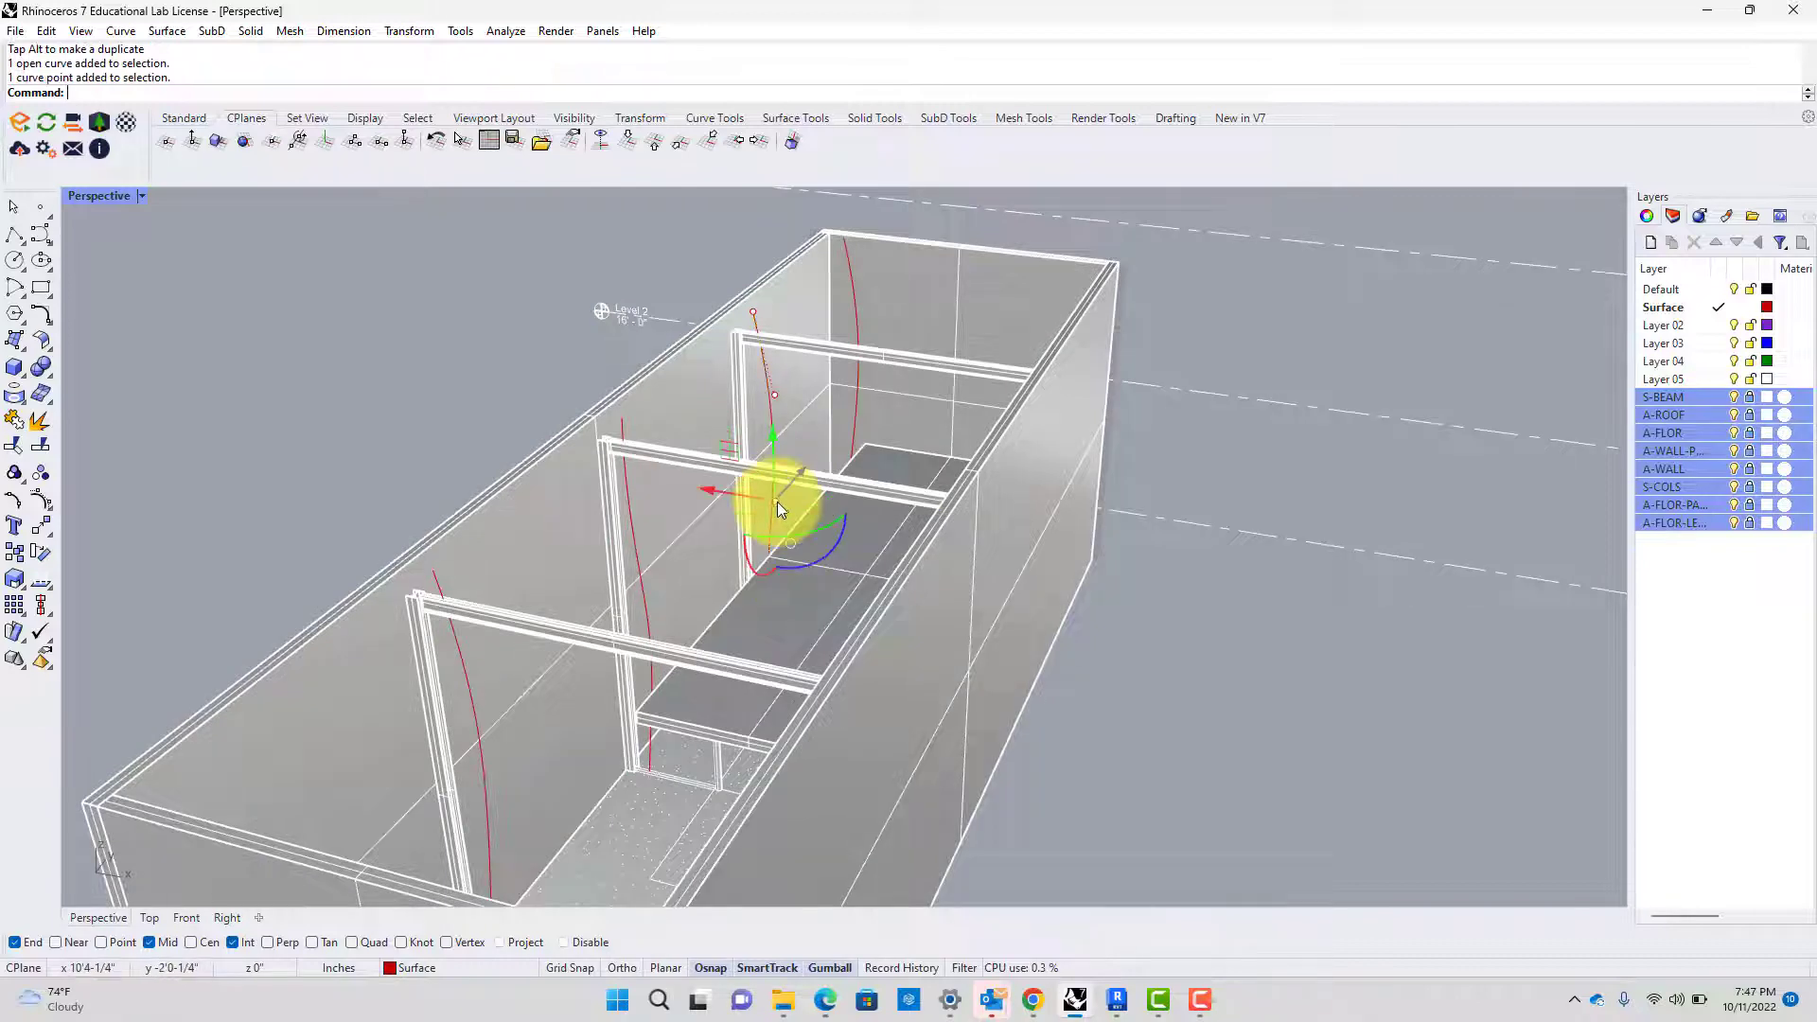
{"action": "scroll", "coordinate": [777, 502], "scroll_direction": "up", "scroll_amount": 3}
{"action": "left_click_drag", "start_coordinate": [744, 496], "coordinate": [746, 509]}
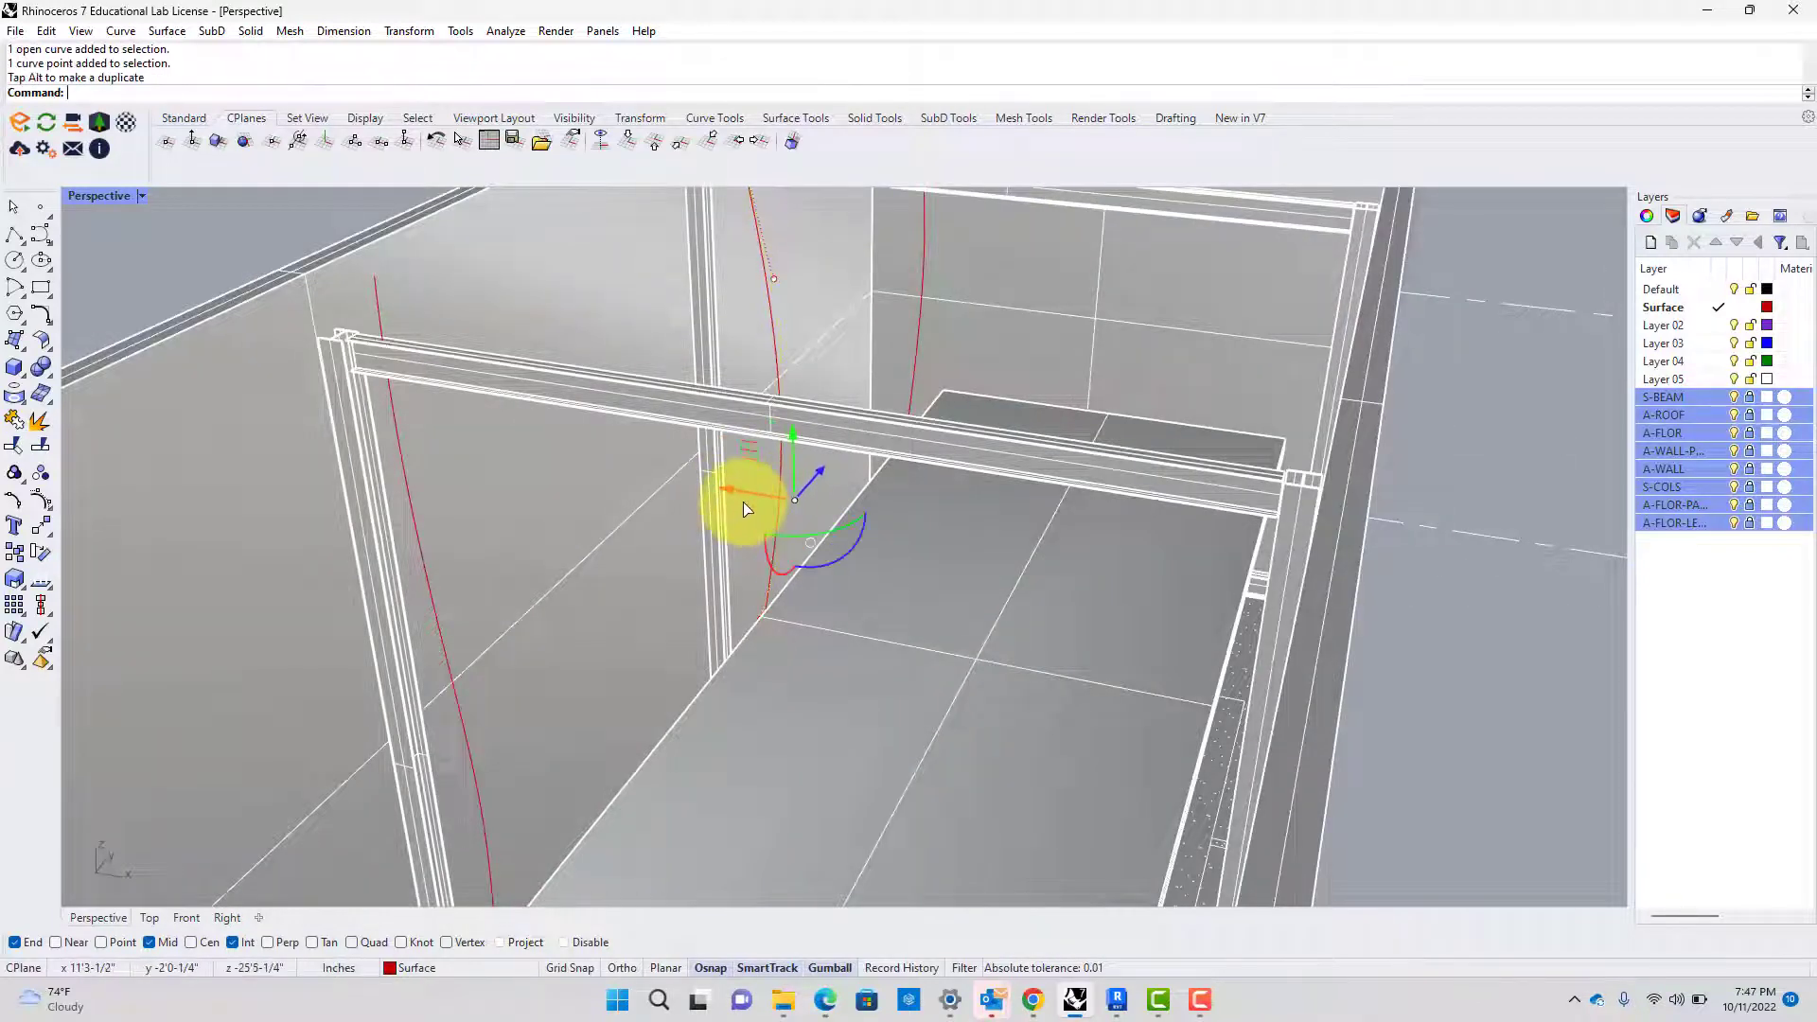
Shift the lower control point and the bottom end point of the same curve inward, away from the long wall
{"action": "scroll", "coordinate": [743, 509], "scroll_direction": "down", "scroll_amount": 5}
{"action": "right_click_drag", "start_coordinate": [730, 551], "coordinate": [793, 578]}
{"action": "scroll", "coordinate": [661, 613], "scroll_direction": "up", "scroll_amount": 6}
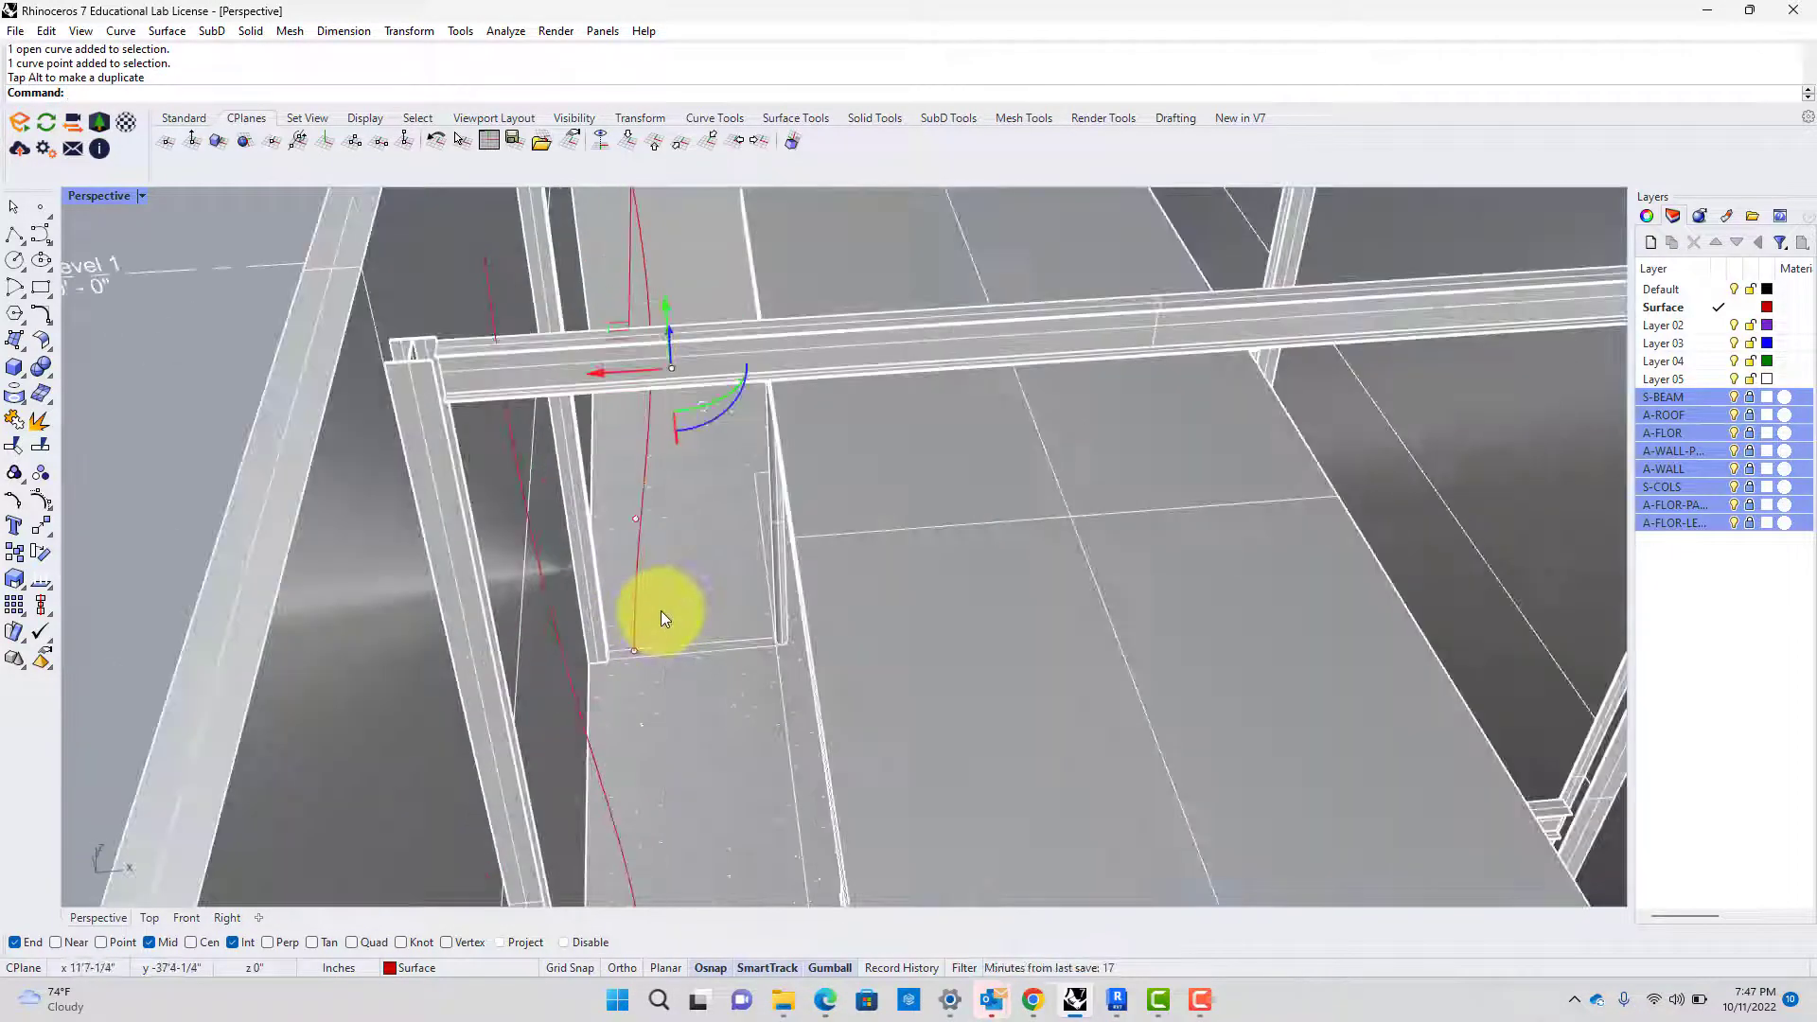
{"action": "left_click", "coordinate": [639, 527]}
{"action": "left_click_drag", "start_coordinate": [606, 516], "coordinate": [642, 521]}
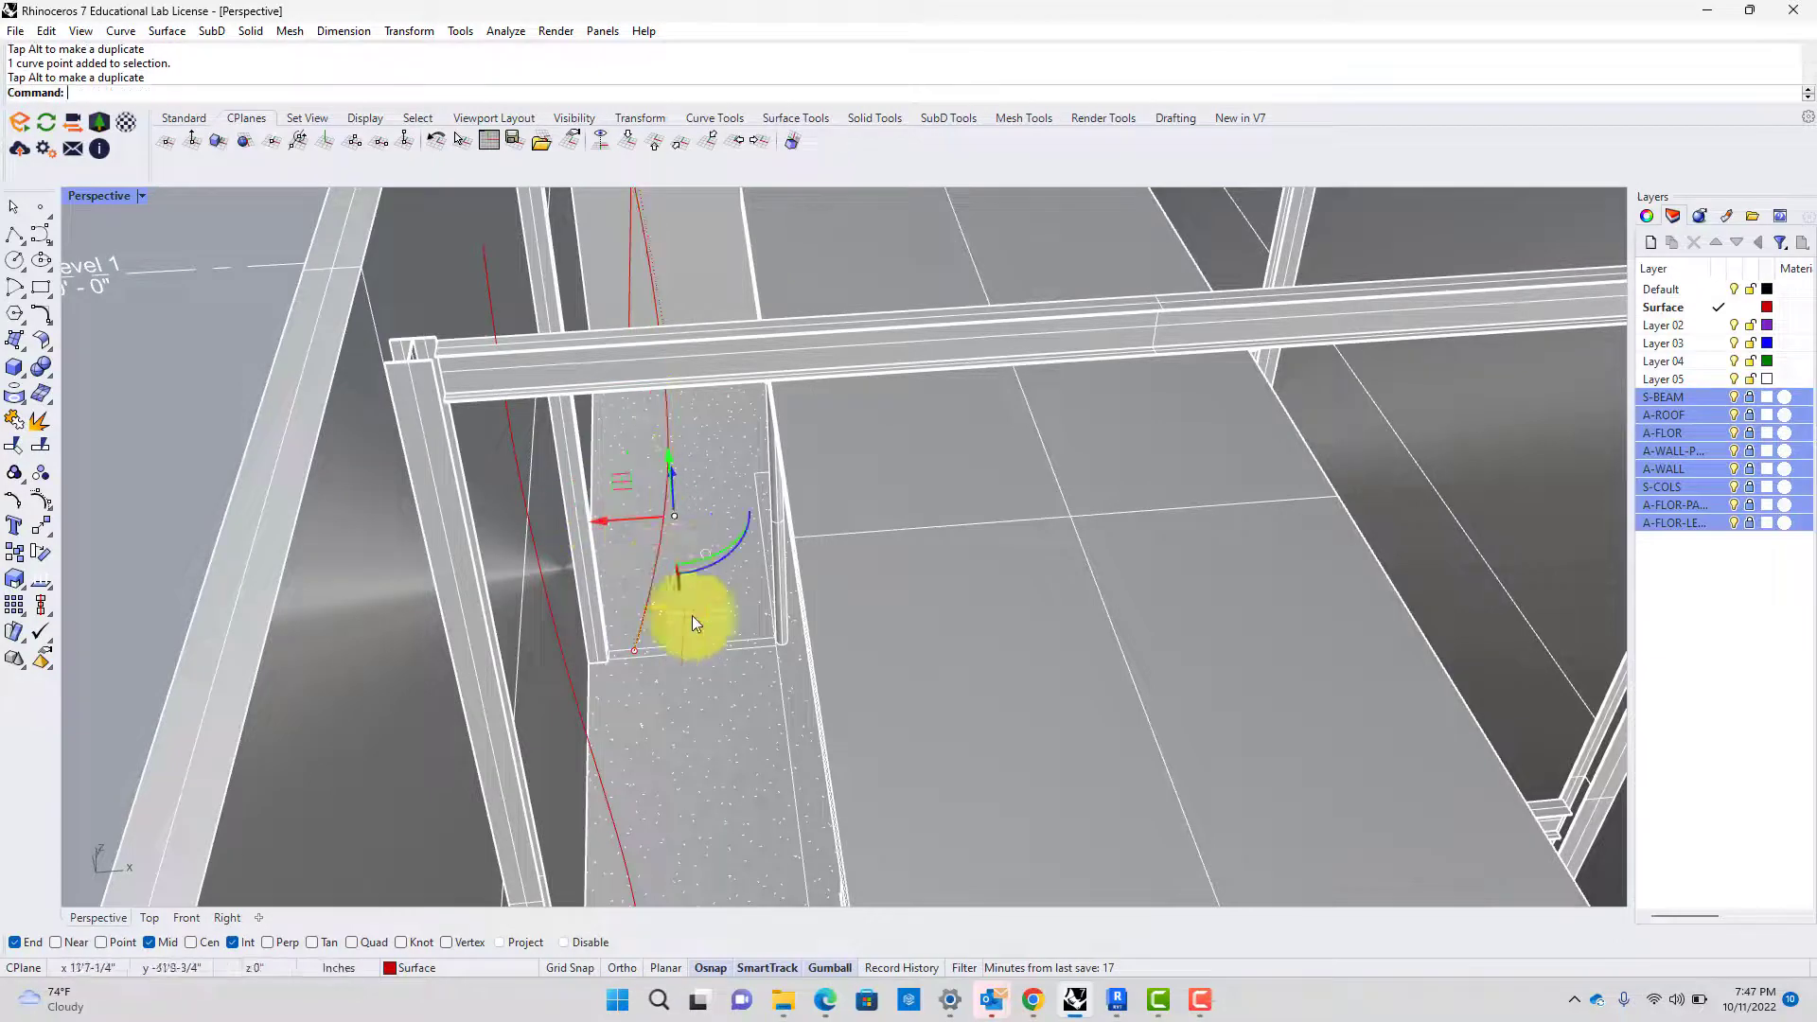
{"action": "left_click", "coordinate": [636, 651]}
{"action": "left_click_drag", "start_coordinate": [614, 656], "coordinate": [644, 649]}
{"action": "scroll", "coordinate": [649, 649], "scroll_direction": "down", "scroll_amount": 5}
{"action": "scroll", "coordinate": [666, 712], "scroll_direction": "up", "scroll_amount": 3}
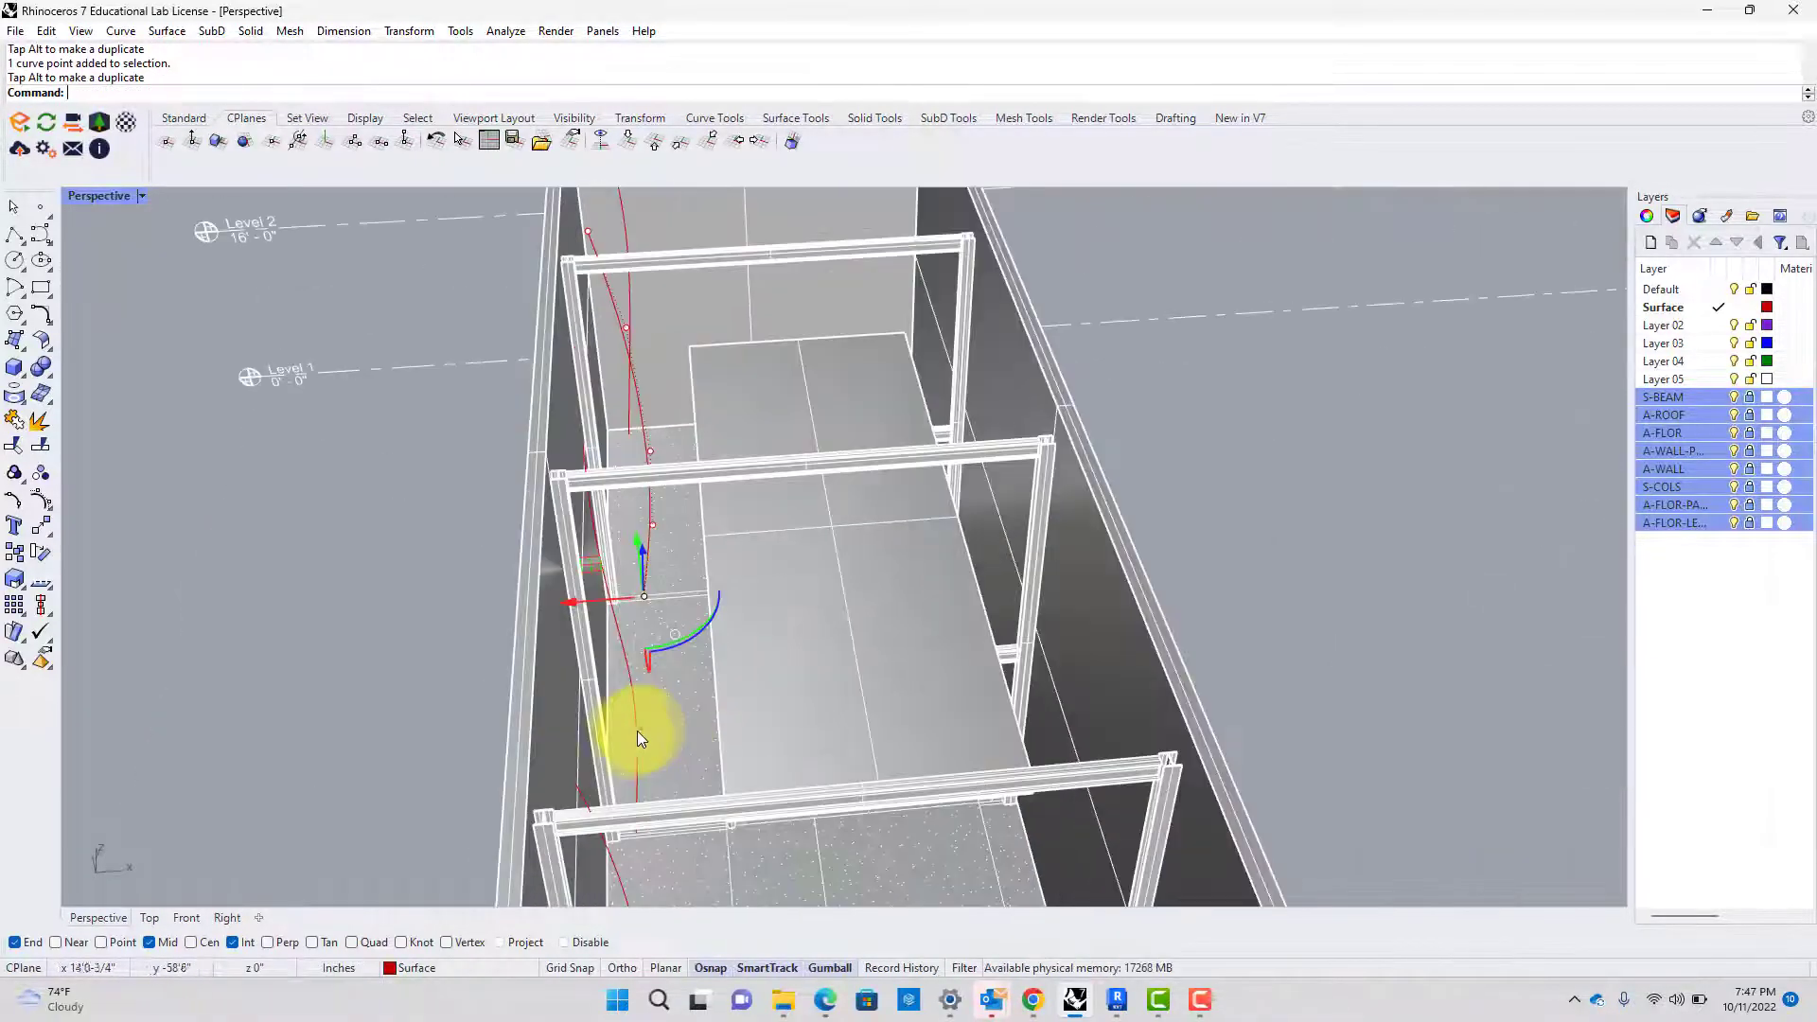
Move the upper control point of the middle frame's curve back inward to soften its bend
{"action": "left_click", "coordinate": [632, 735]}
{"action": "scroll", "coordinate": [634, 748], "scroll_direction": "up", "scroll_amount": 3}
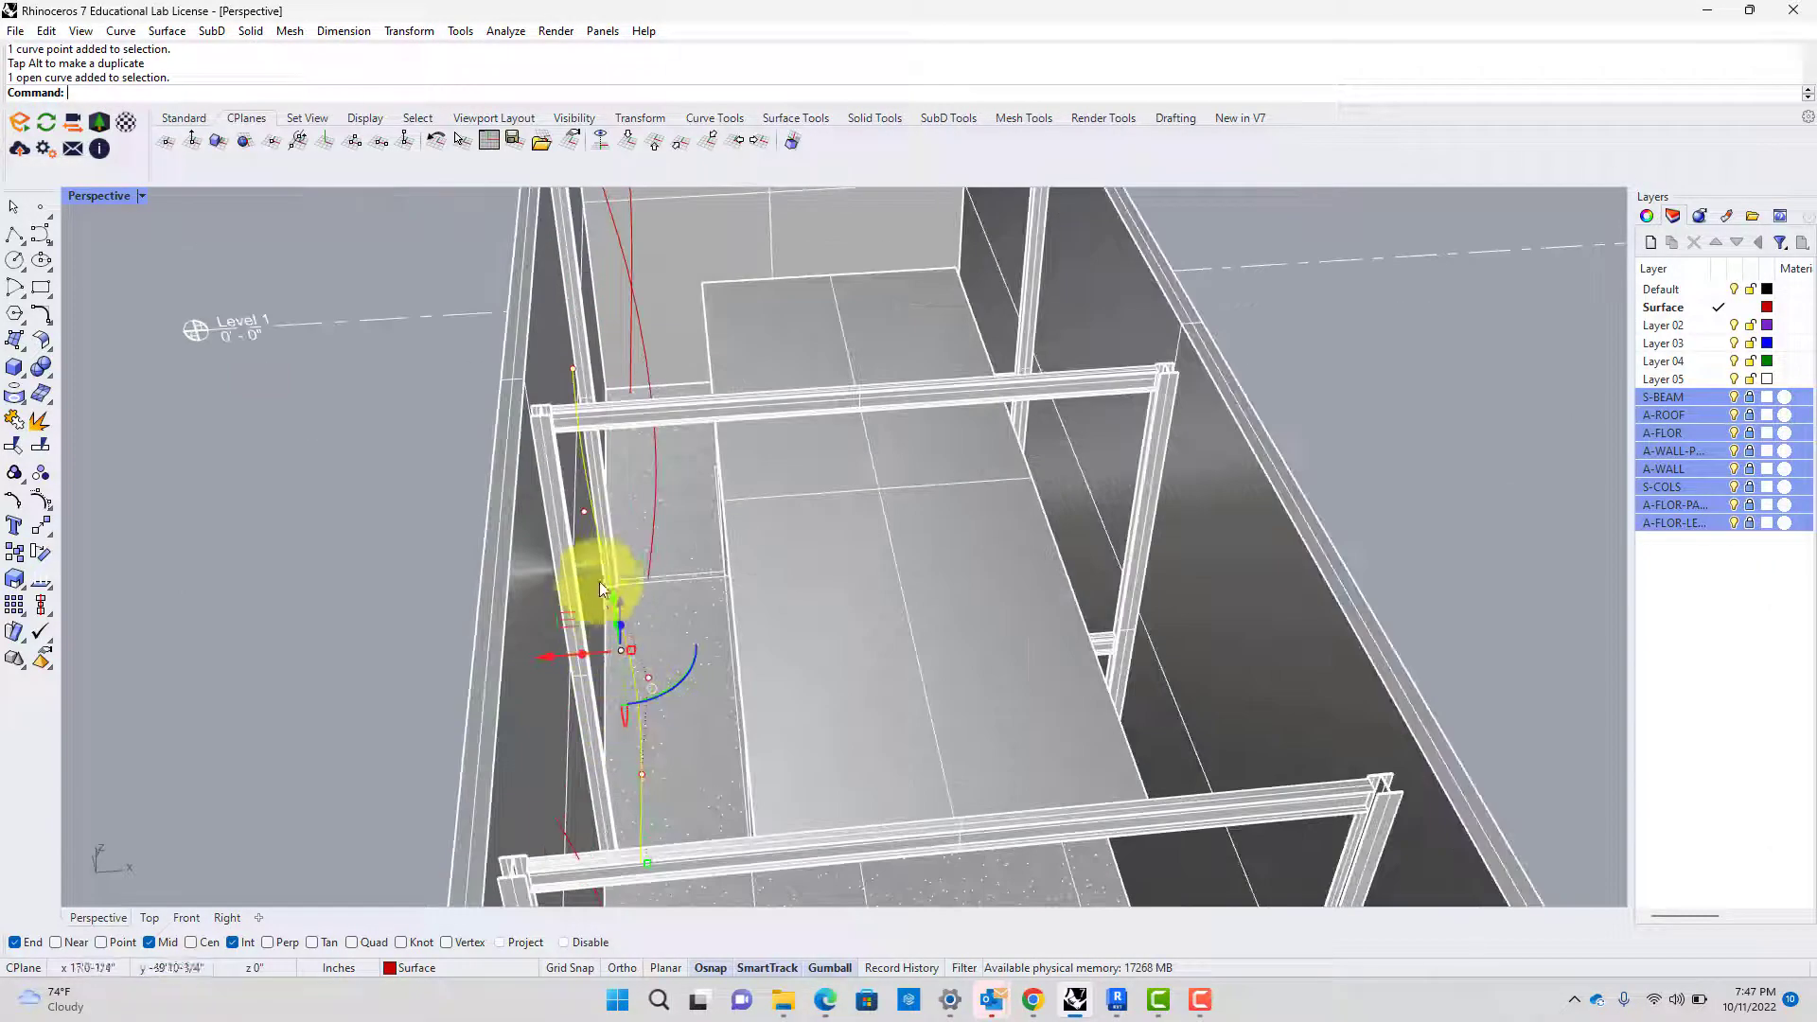
{"action": "left_click", "coordinate": [582, 511]}
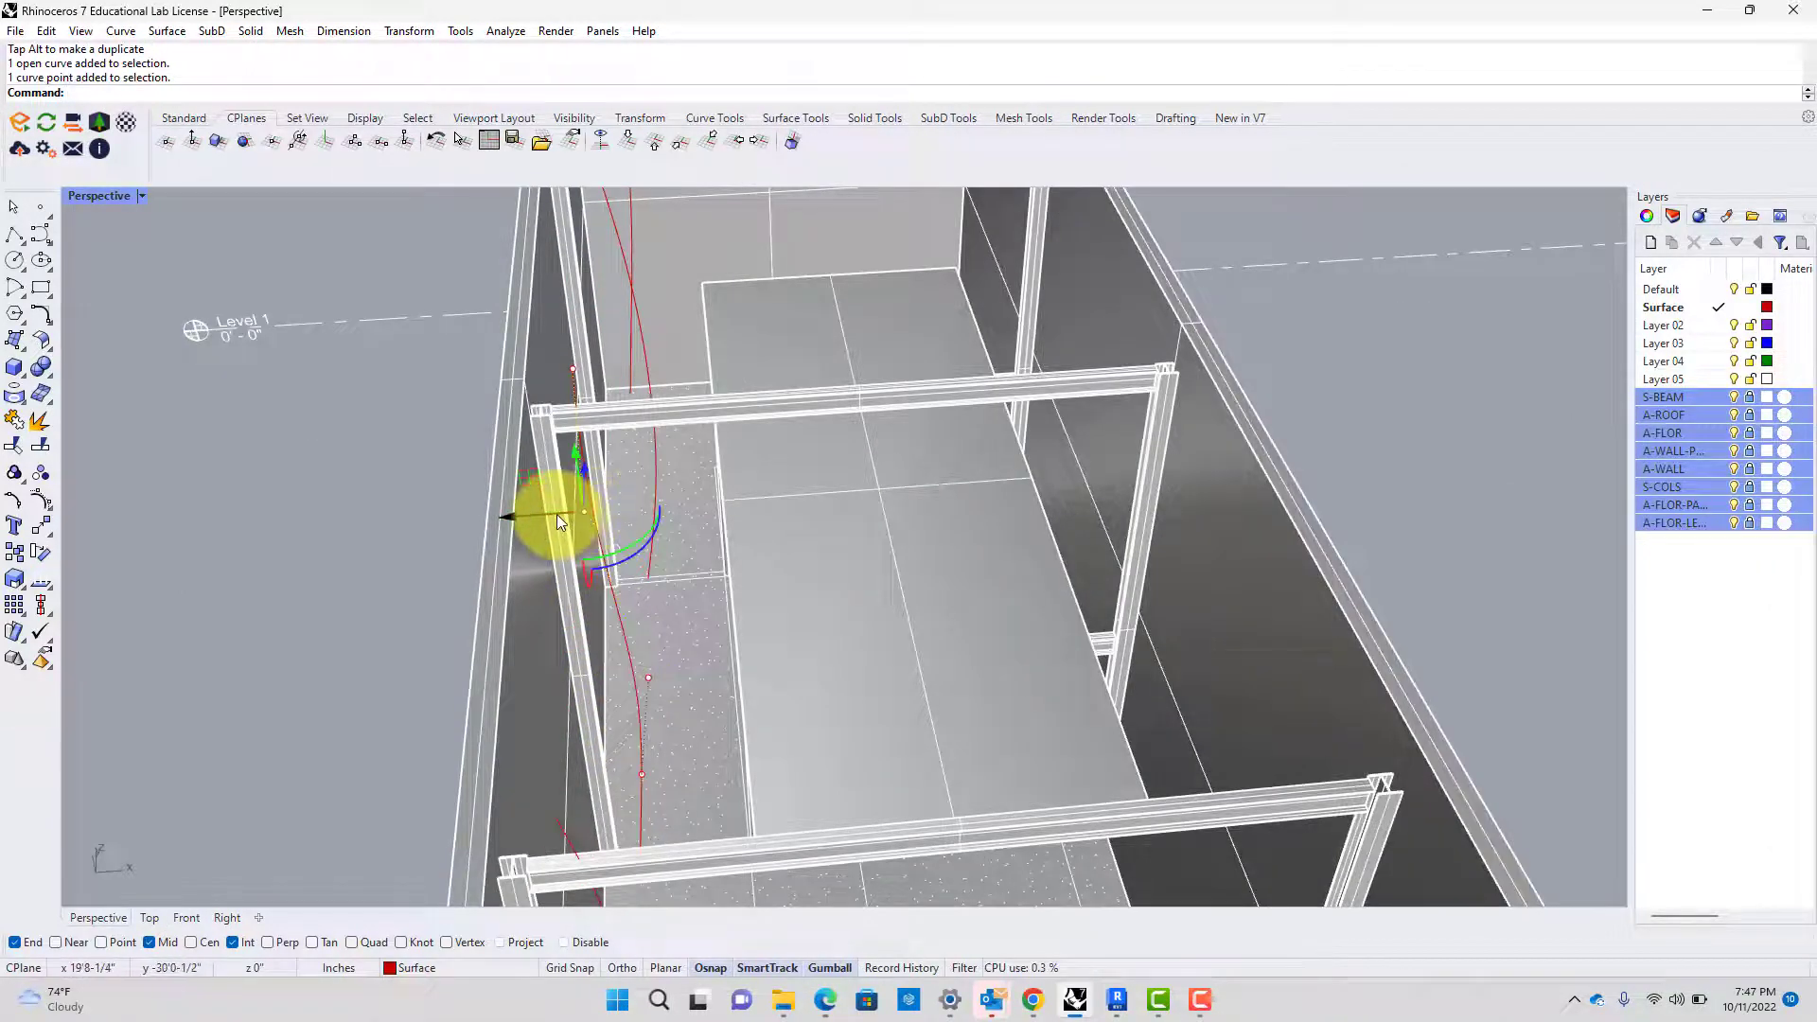
{"action": "left_click_drag", "start_coordinate": [556, 514], "coordinate": [586, 514]}
{"action": "scroll", "coordinate": [634, 555], "scroll_direction": "down", "scroll_amount": 8}
{"action": "key", "text": "Escape"}
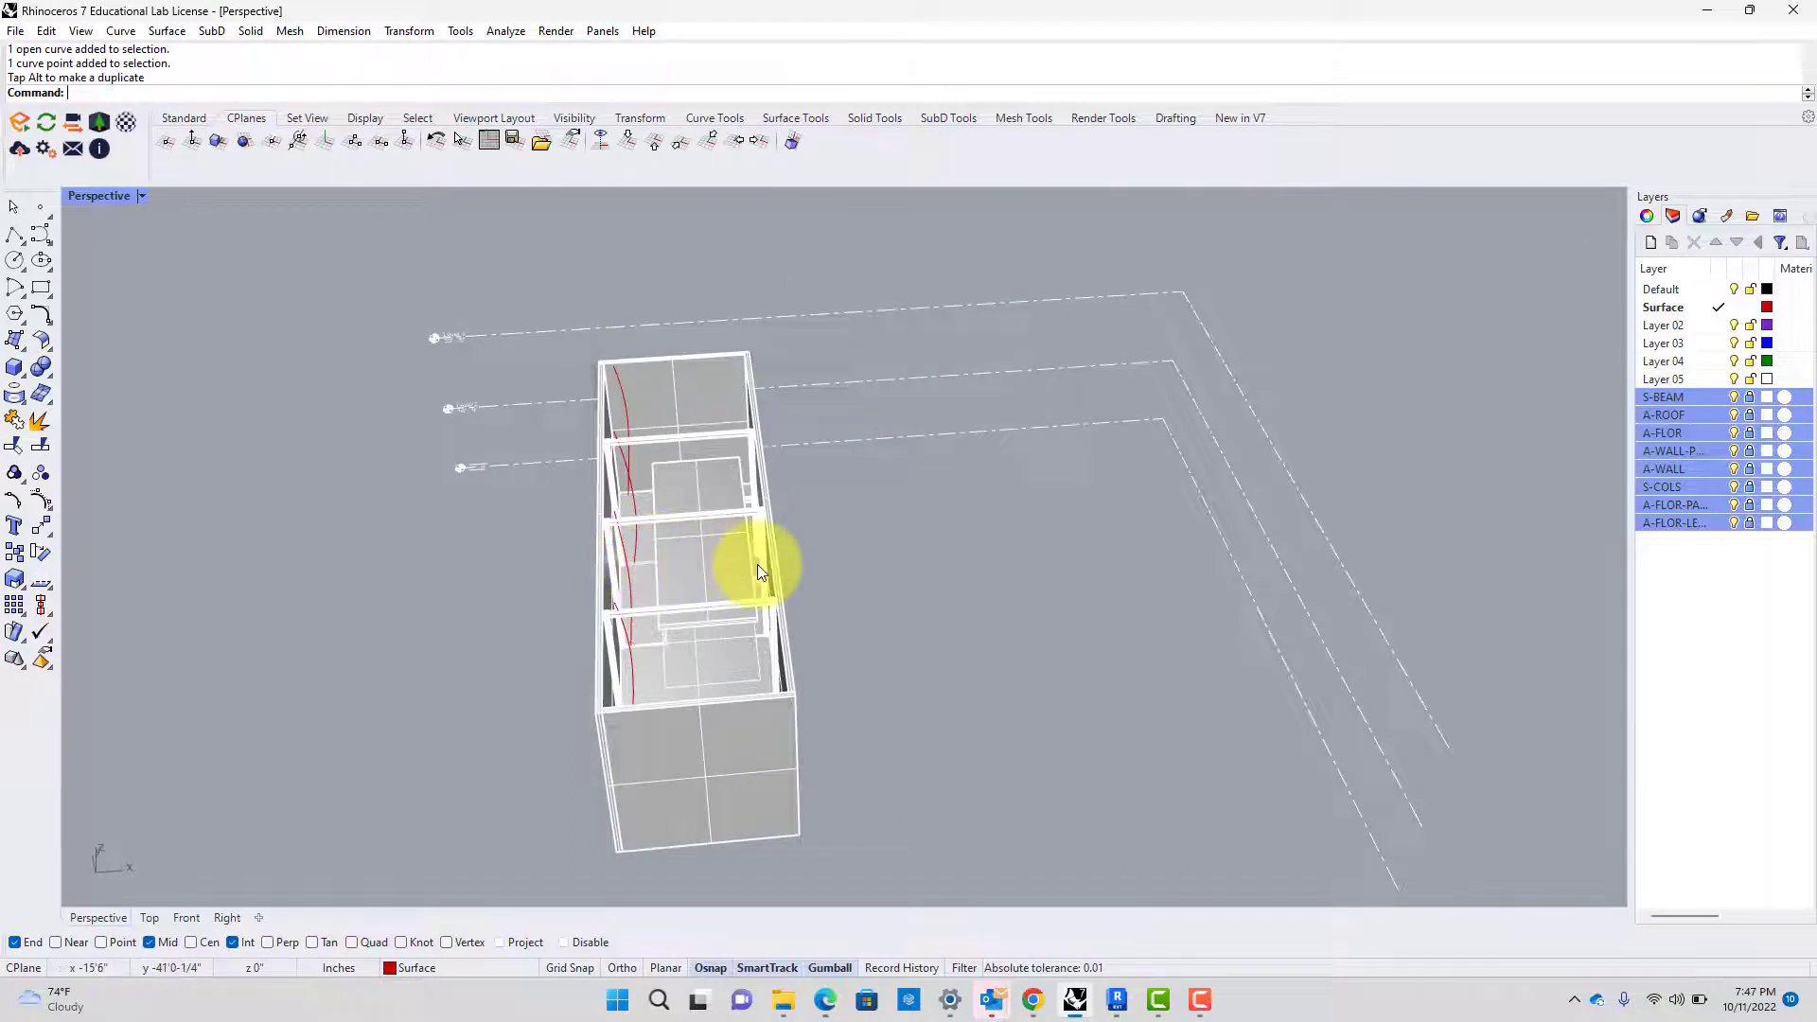
Loft a surface through the four profile curves in order along the building, using Normal style and Do not simplify
{"action": "right_click_drag", "start_coordinate": [757, 564], "coordinate": [609, 629]}
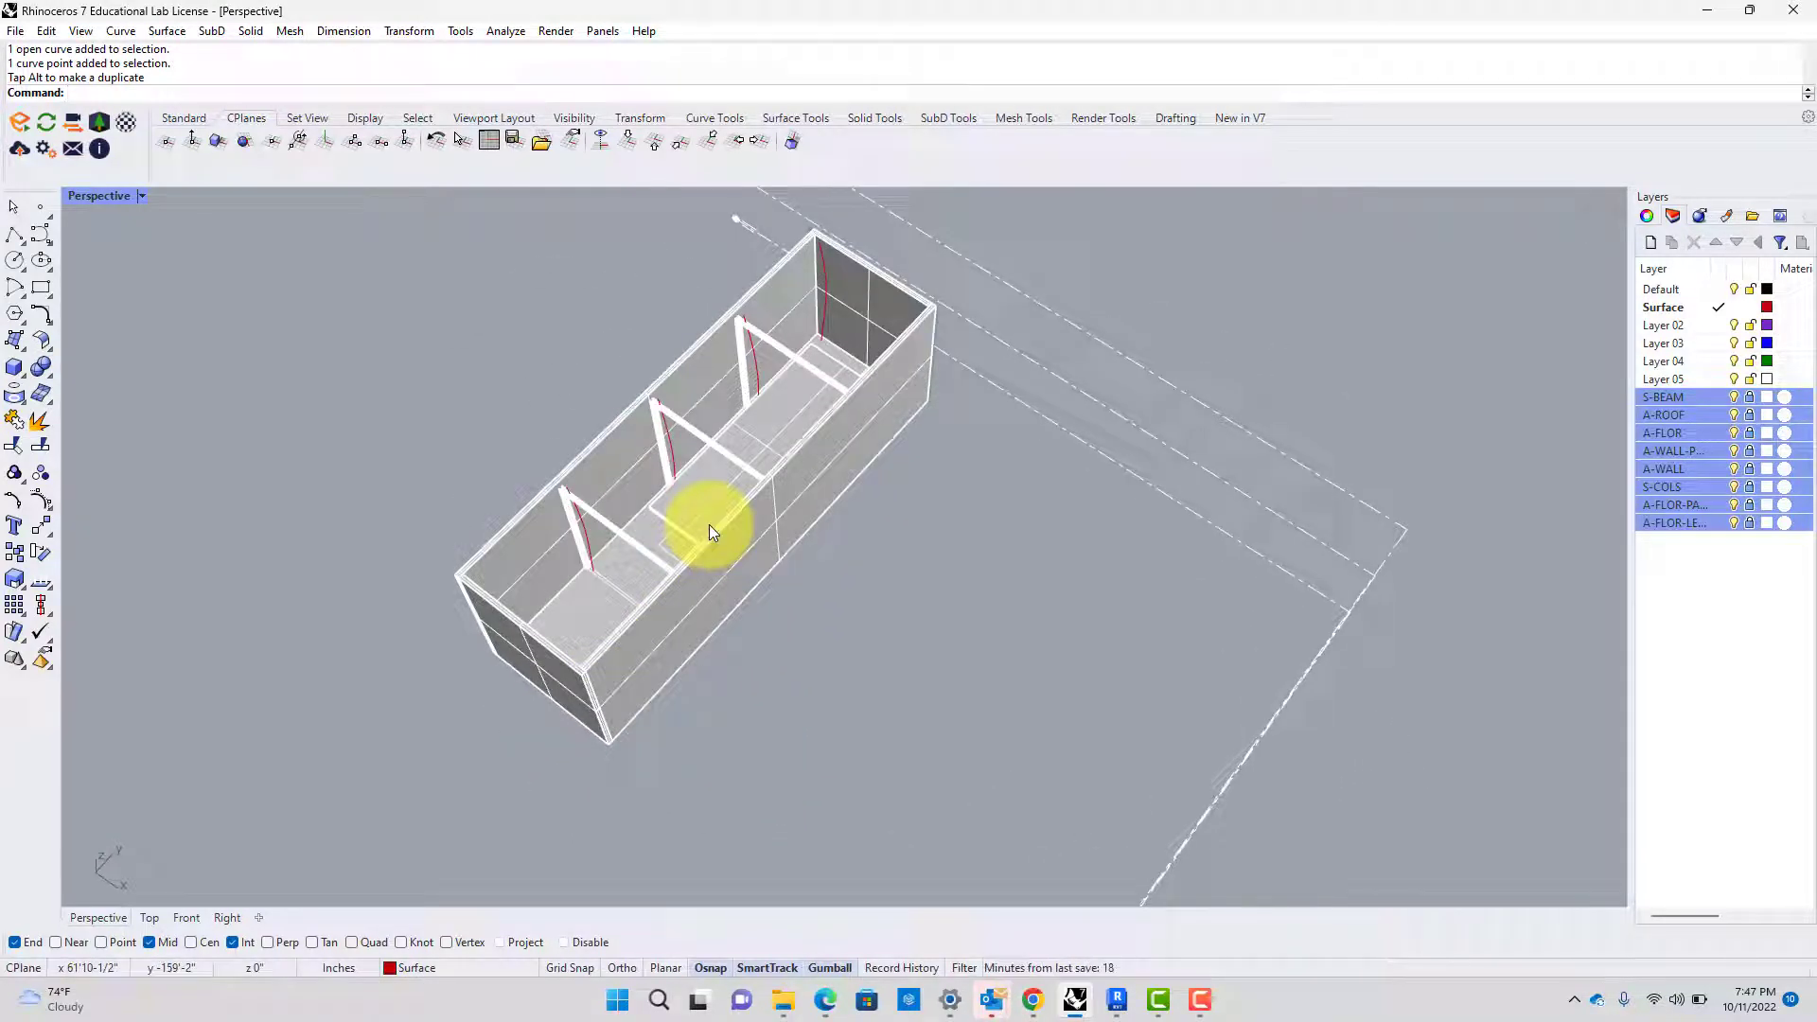
{"action": "scroll", "coordinate": [729, 518], "scroll_direction": "up", "scroll_amount": 8}
{"action": "scroll", "coordinate": [670, 288], "scroll_direction": "down", "scroll_amount": 7}
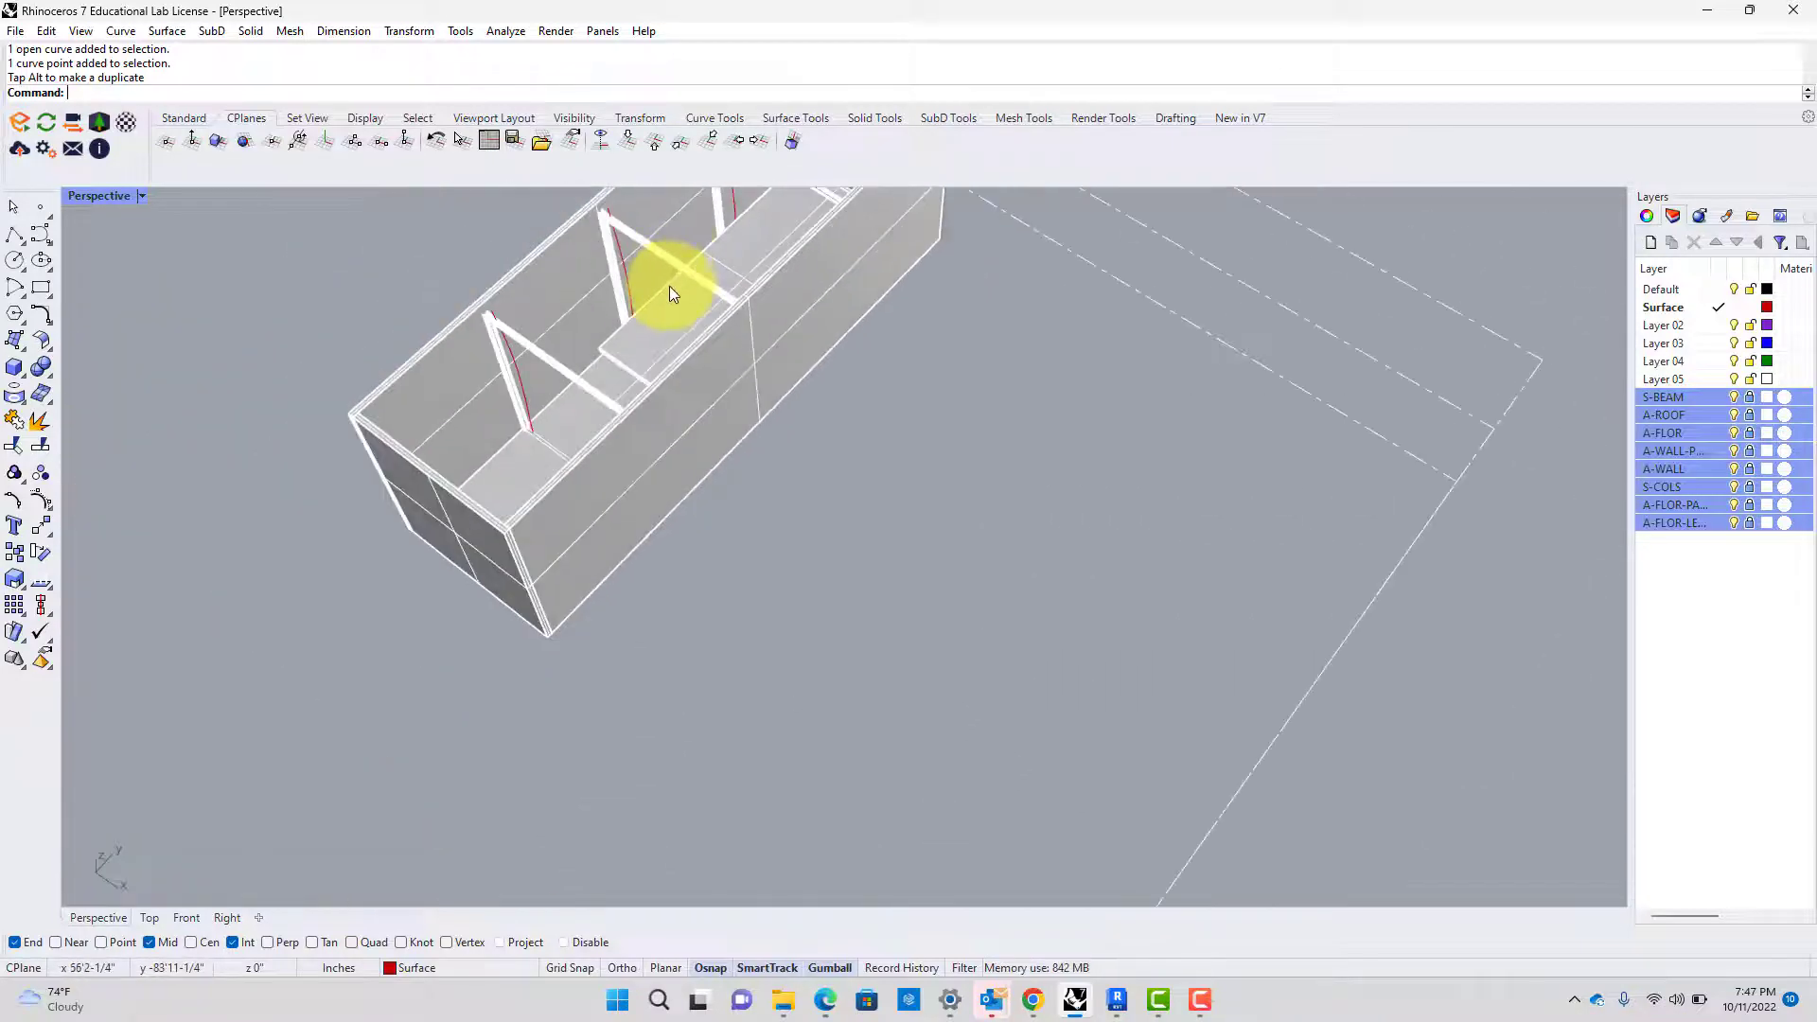
{"action": "scroll", "coordinate": [655, 411], "scroll_direction": "down", "scroll_amount": 6}
{"action": "scroll", "coordinate": [647, 220], "scroll_direction": "up", "scroll_amount": 4}
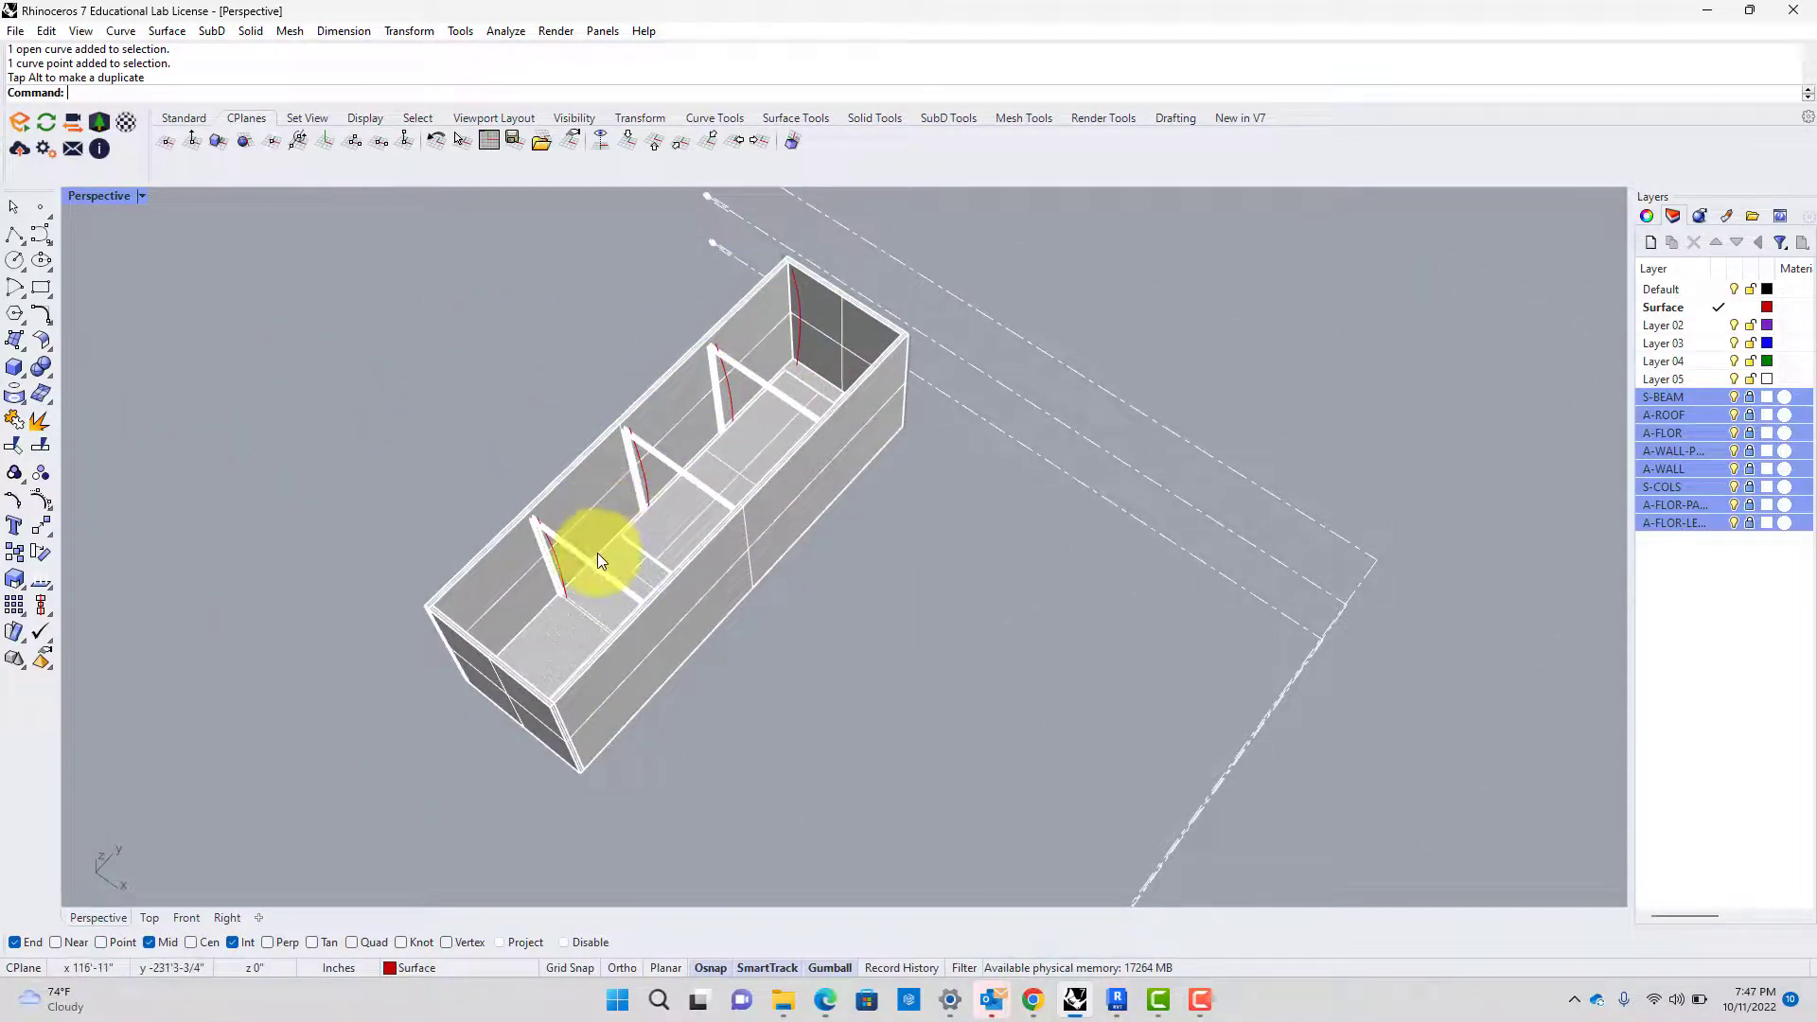
{"action": "mouse_move", "coordinate": [598, 554]}
{"action": "right_mouse_down"}
{"action": "mouse_move", "coordinate": [540, 588]}
{"action": "mouse_move", "coordinate": [539, 568]}
{"action": "mouse_move", "coordinate": [624, 542]}
{"action": "mouse_move", "coordinate": [594, 547]}
{"action": "right_mouse_up"}
{"action": "left_click", "coordinate": [568, 536]}
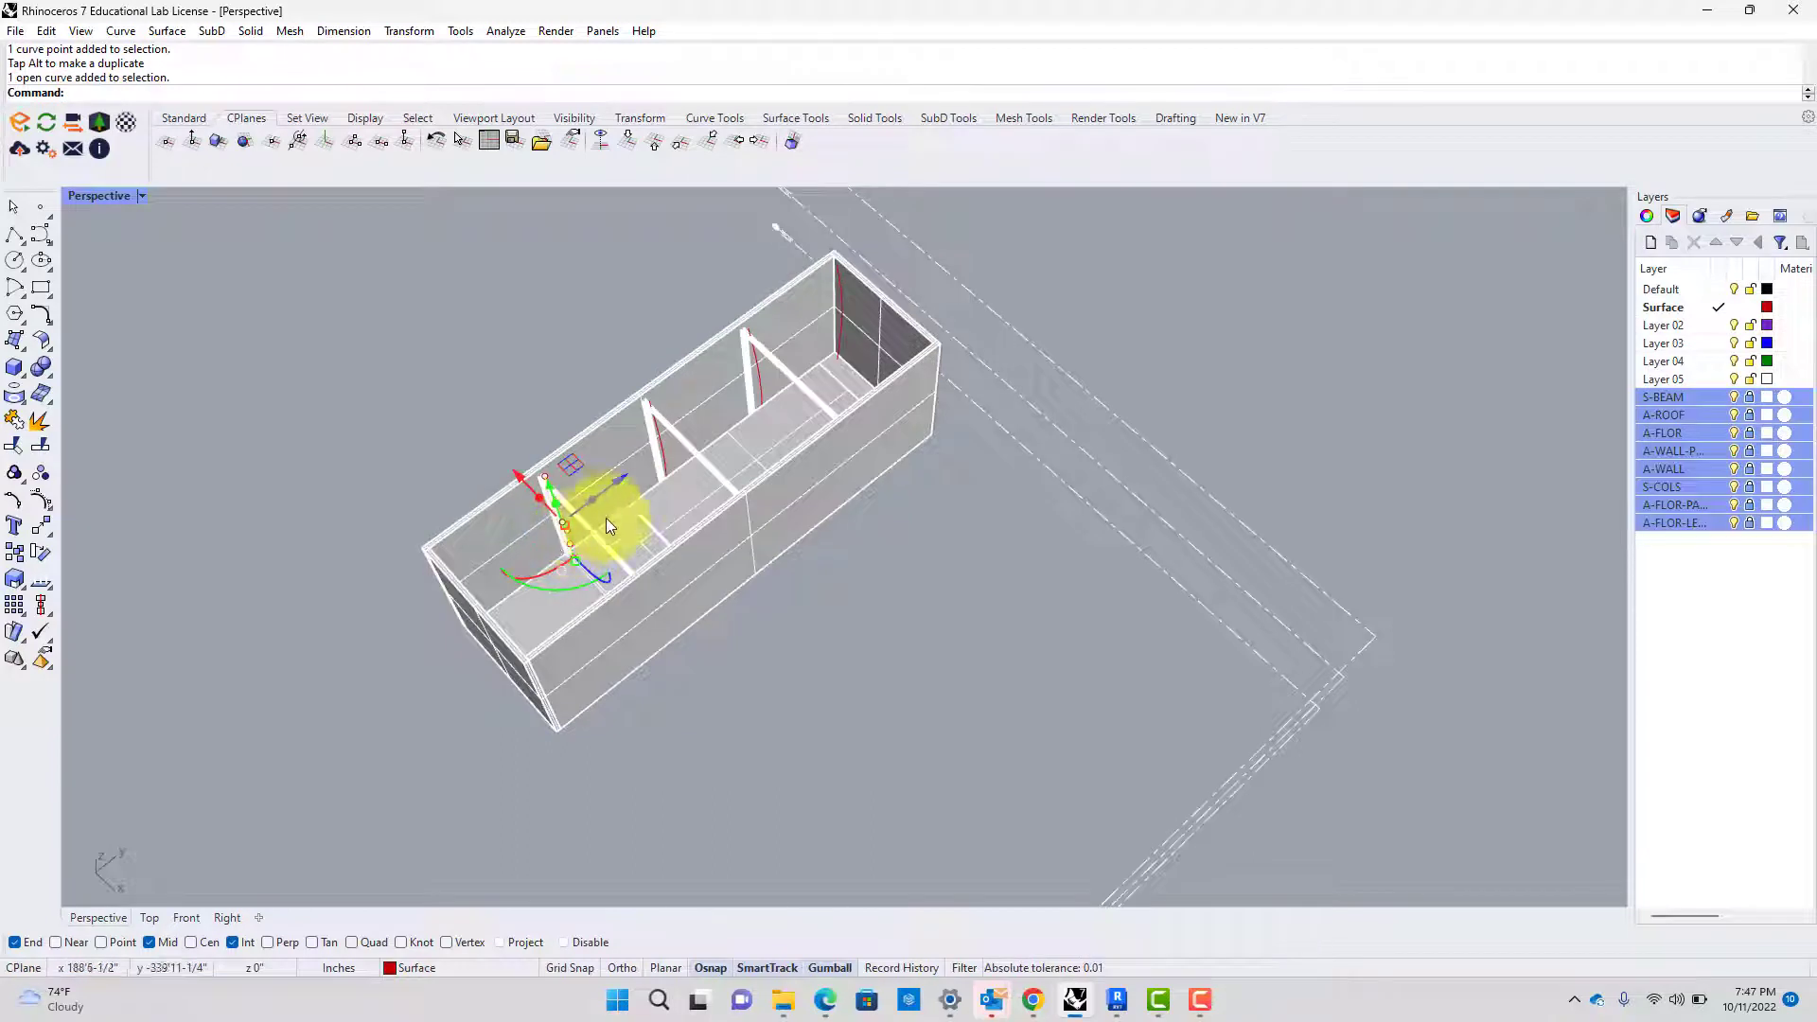
{"action": "left_click", "coordinate": [662, 453], "text": "shift"}
{"action": "left_click", "coordinate": [763, 373], "text": "shift"}
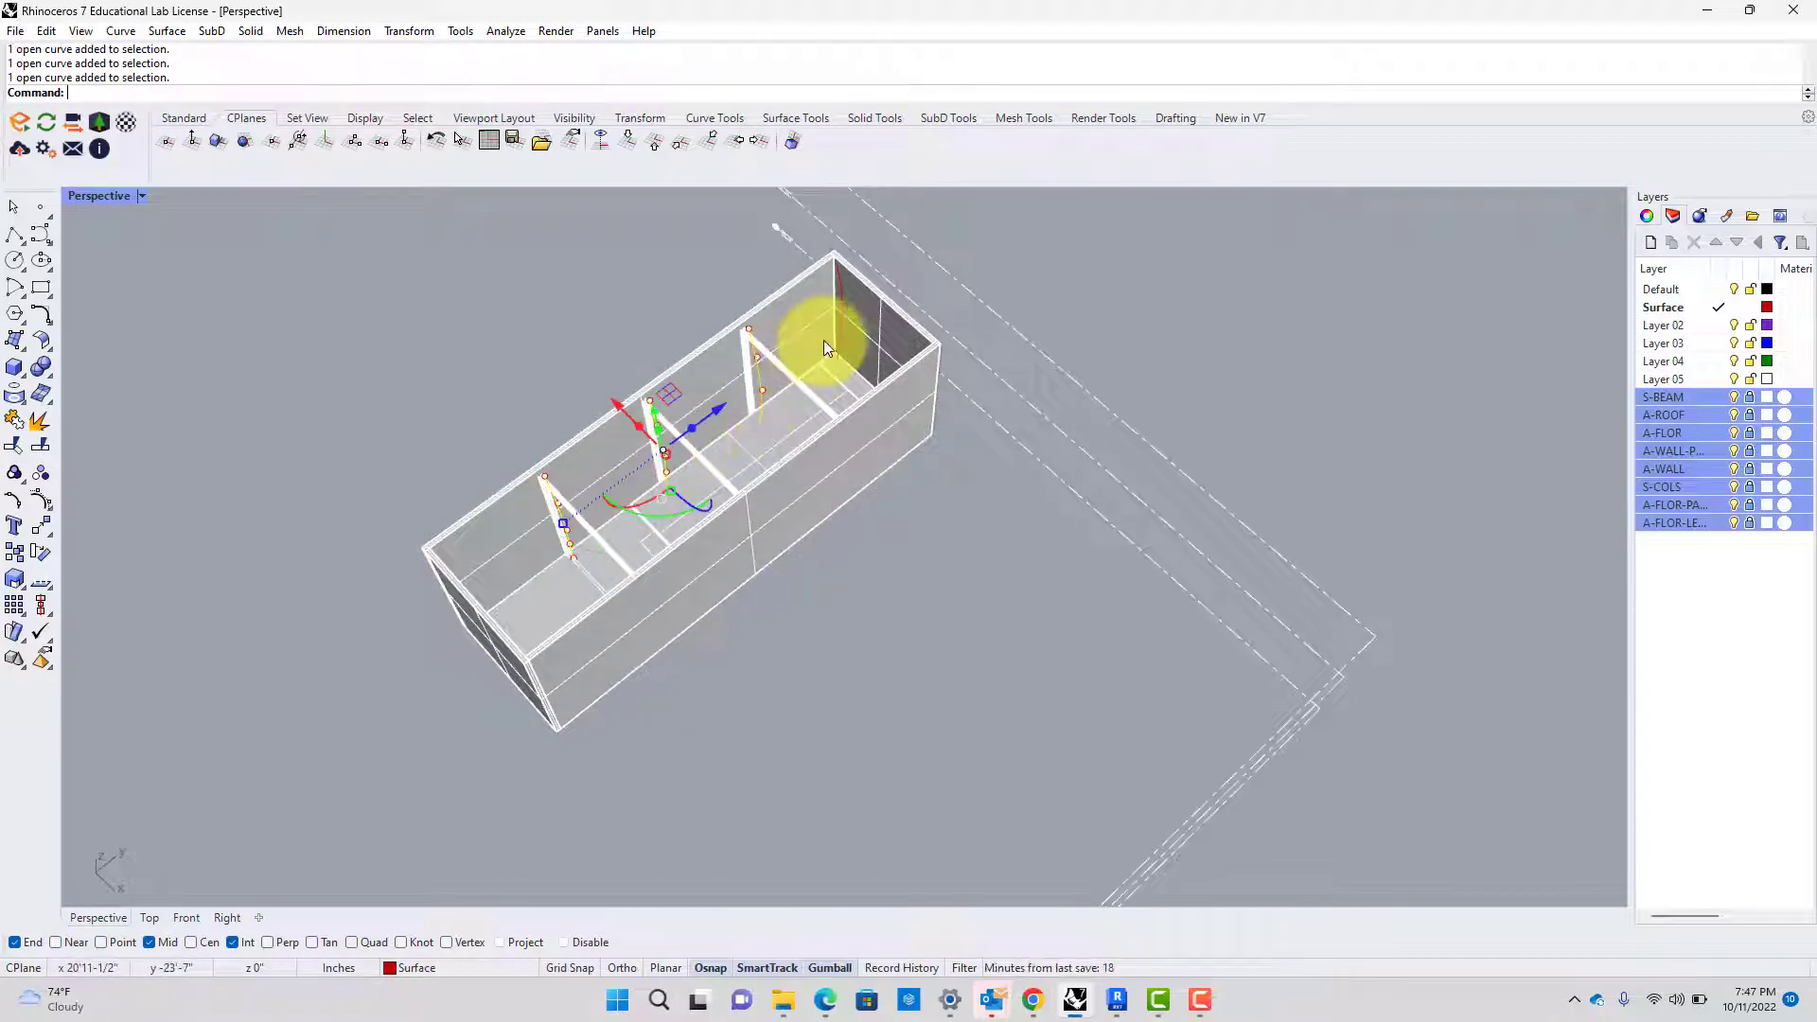
{"action": "left_click", "coordinate": [843, 321], "text": "shift"}
{"action": "type", "text": "loft"}
{"action": "key", "text": "Return"}
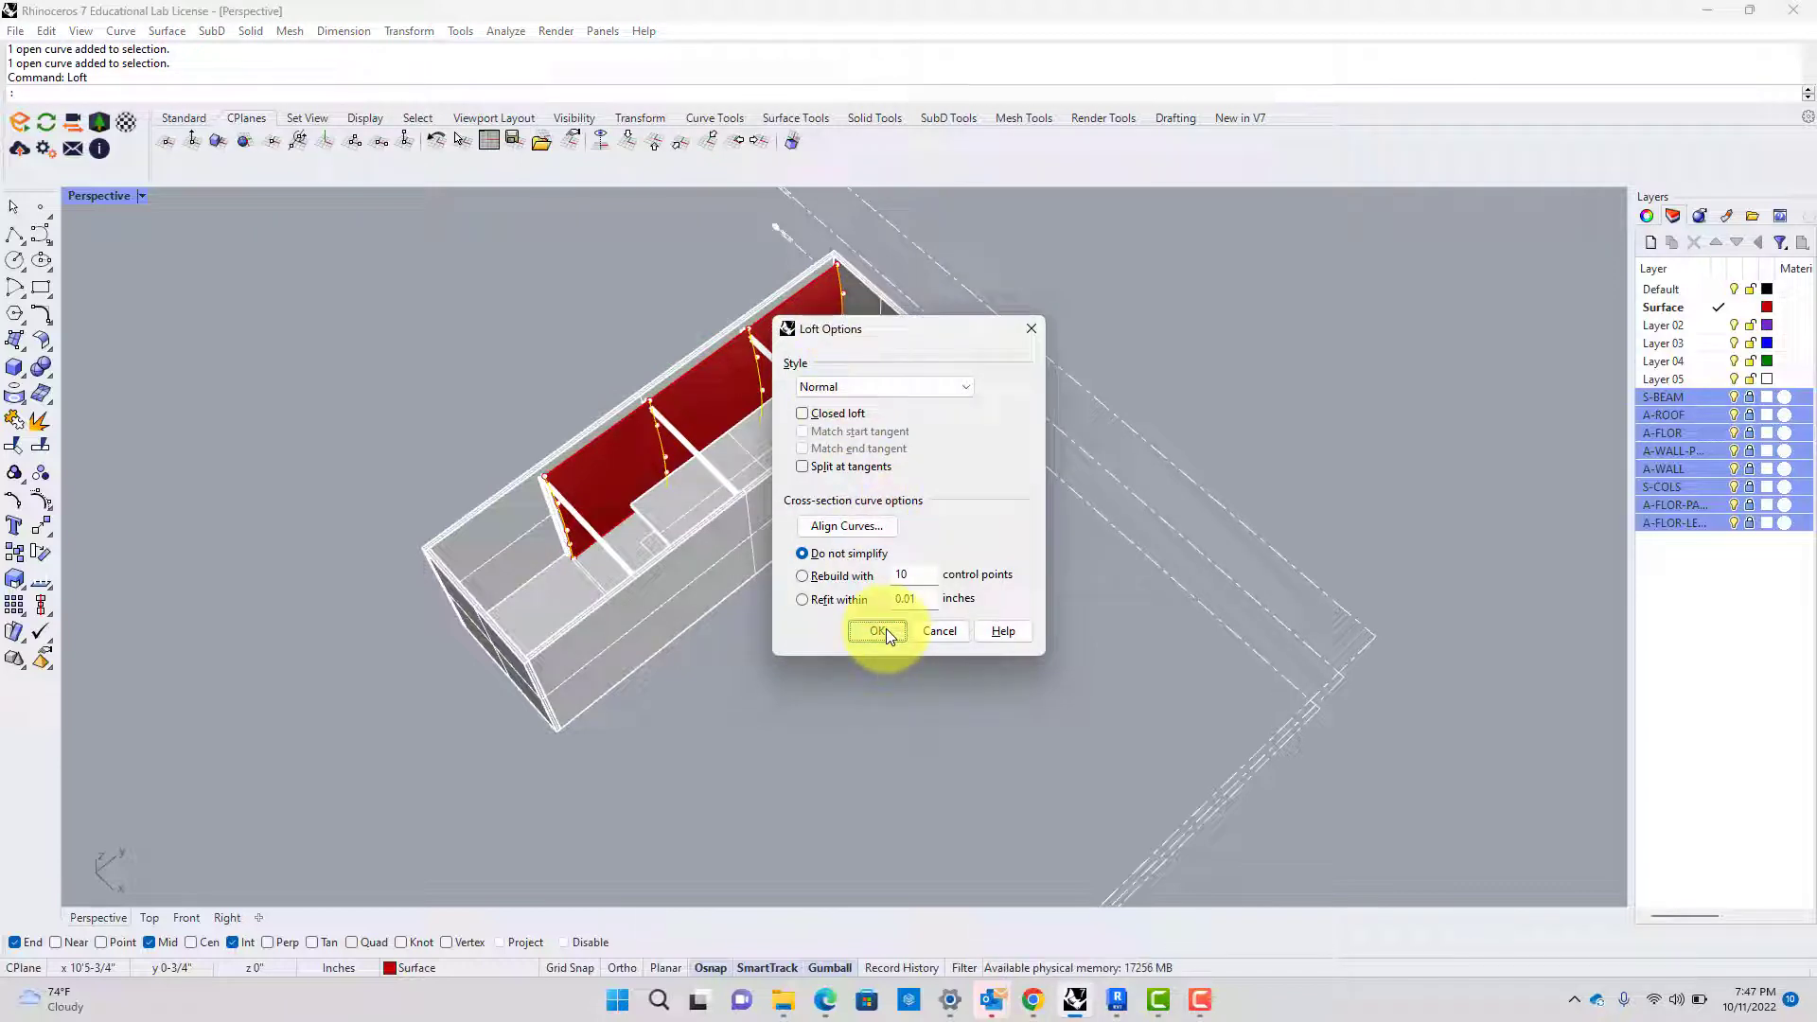
{"action": "left_click", "coordinate": [878, 630]}
Show the viewport's display settings and widen their area until the full option names are readable
{"action": "scroll", "coordinate": [666, 452], "scroll_direction": "up", "scroll_amount": 8}
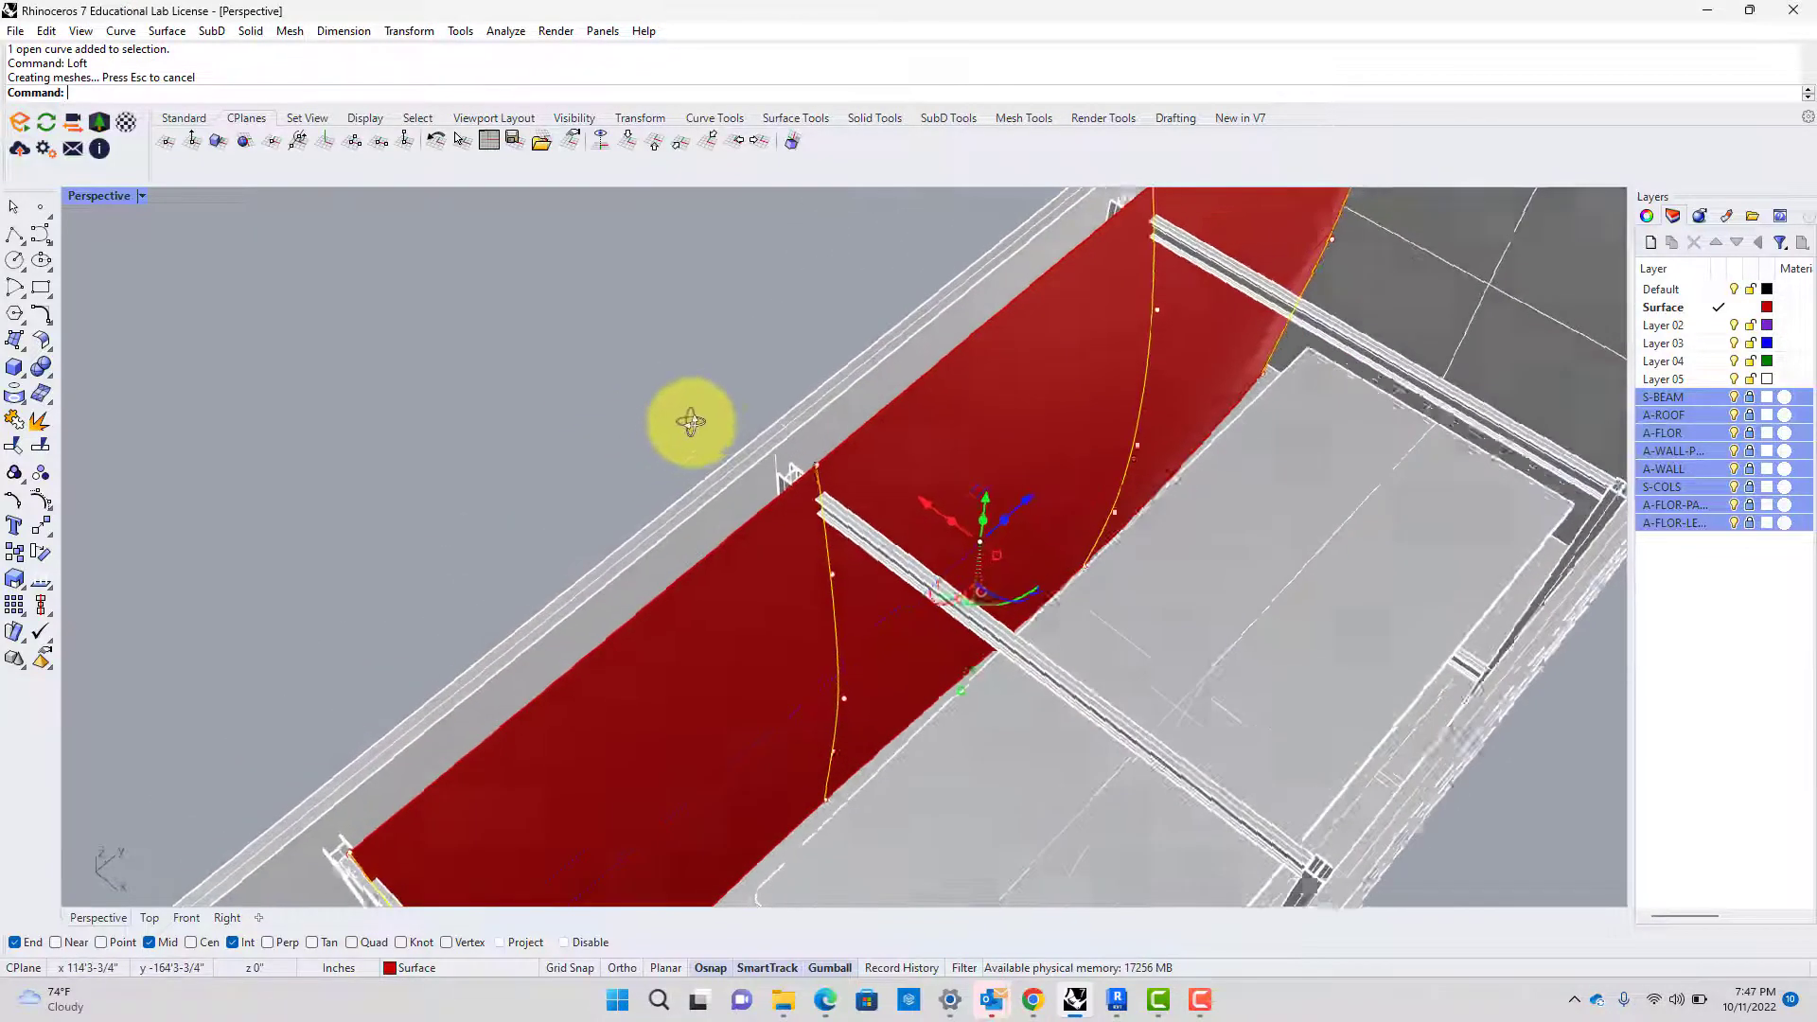
{"action": "right_click_drag", "start_coordinate": [691, 422], "coordinate": [576, 437]}
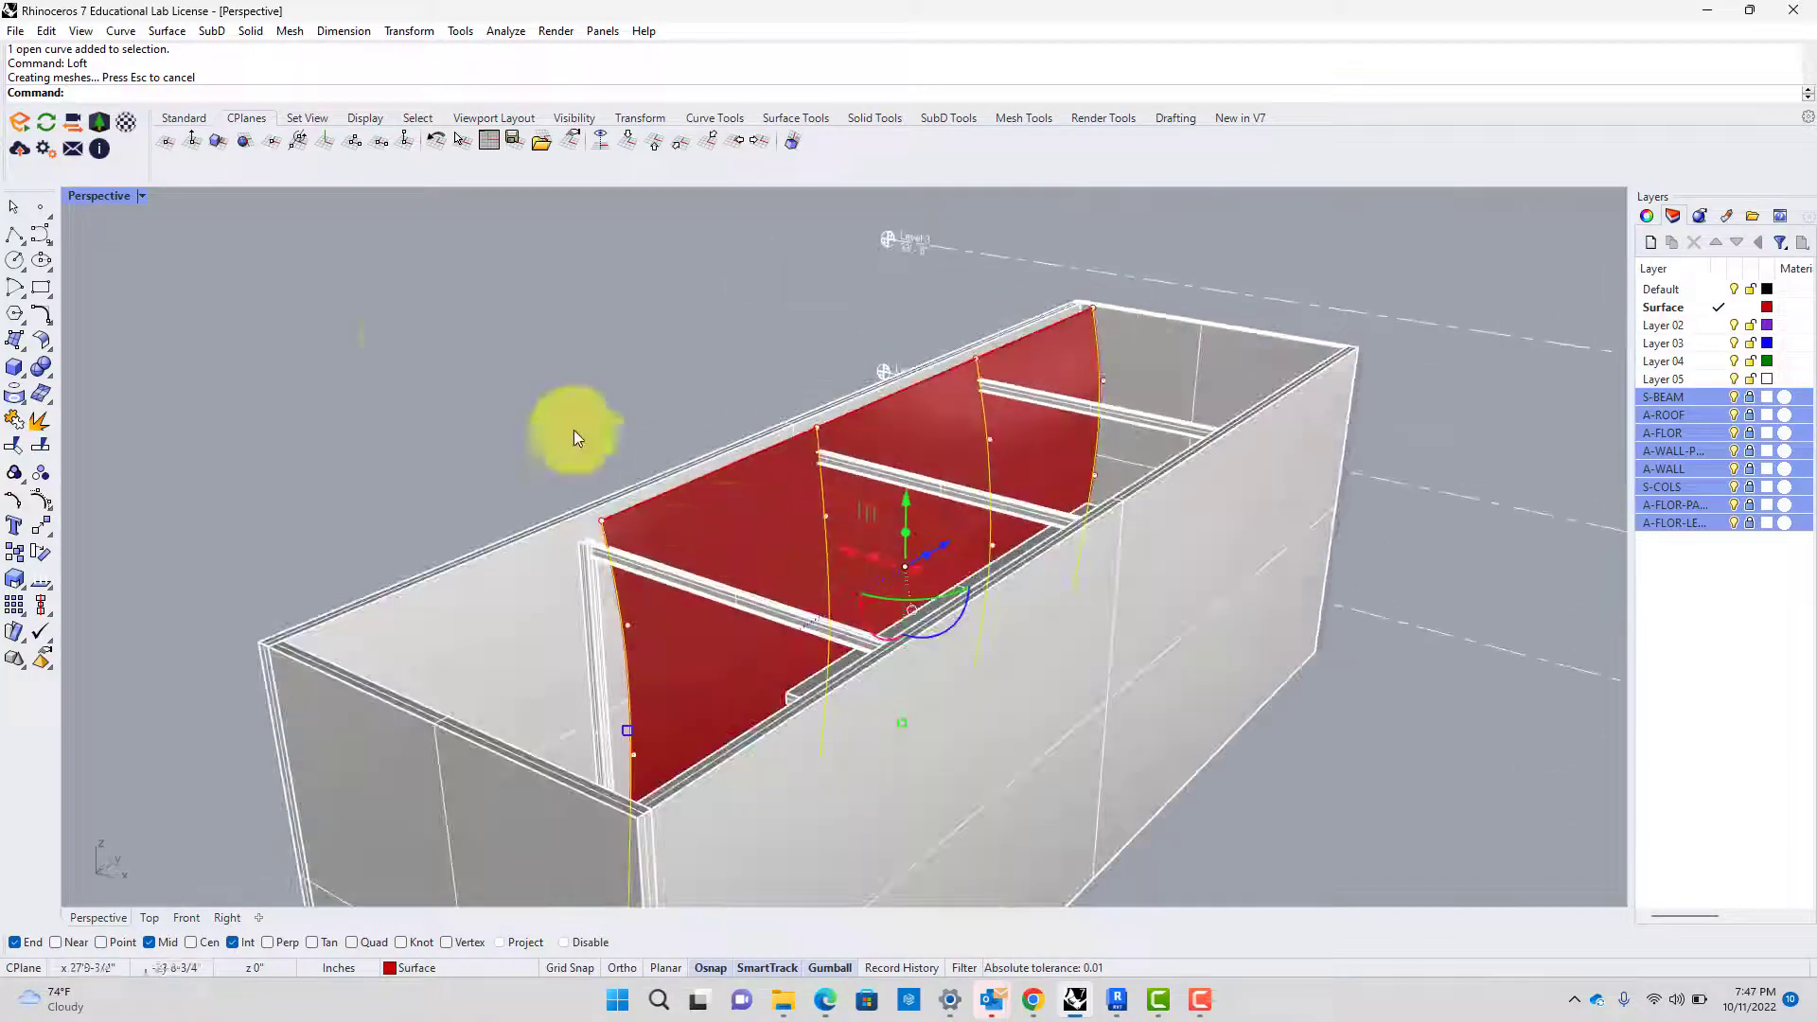
{"action": "scroll", "coordinate": [776, 737], "scroll_direction": "up", "scroll_amount": 8}
{"action": "right_click_drag", "start_coordinate": [673, 695], "coordinate": [787, 640]}
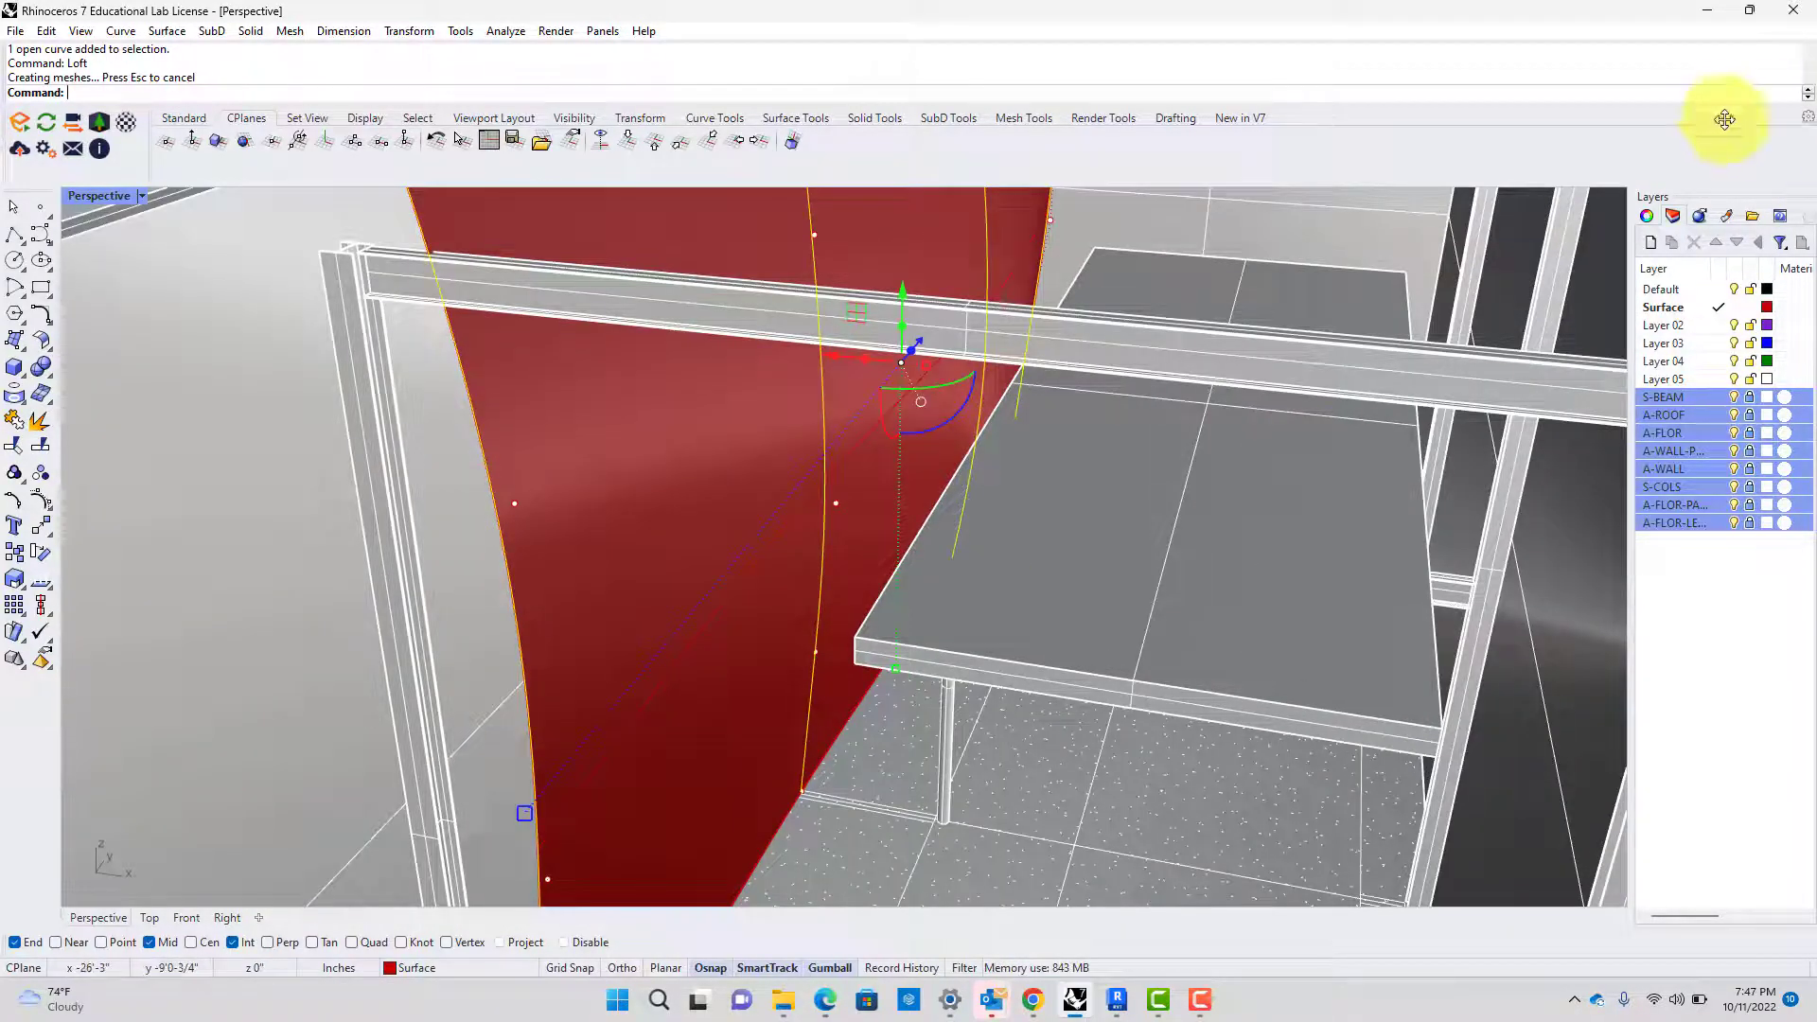
{"action": "left_click", "coordinate": [1807, 223]}
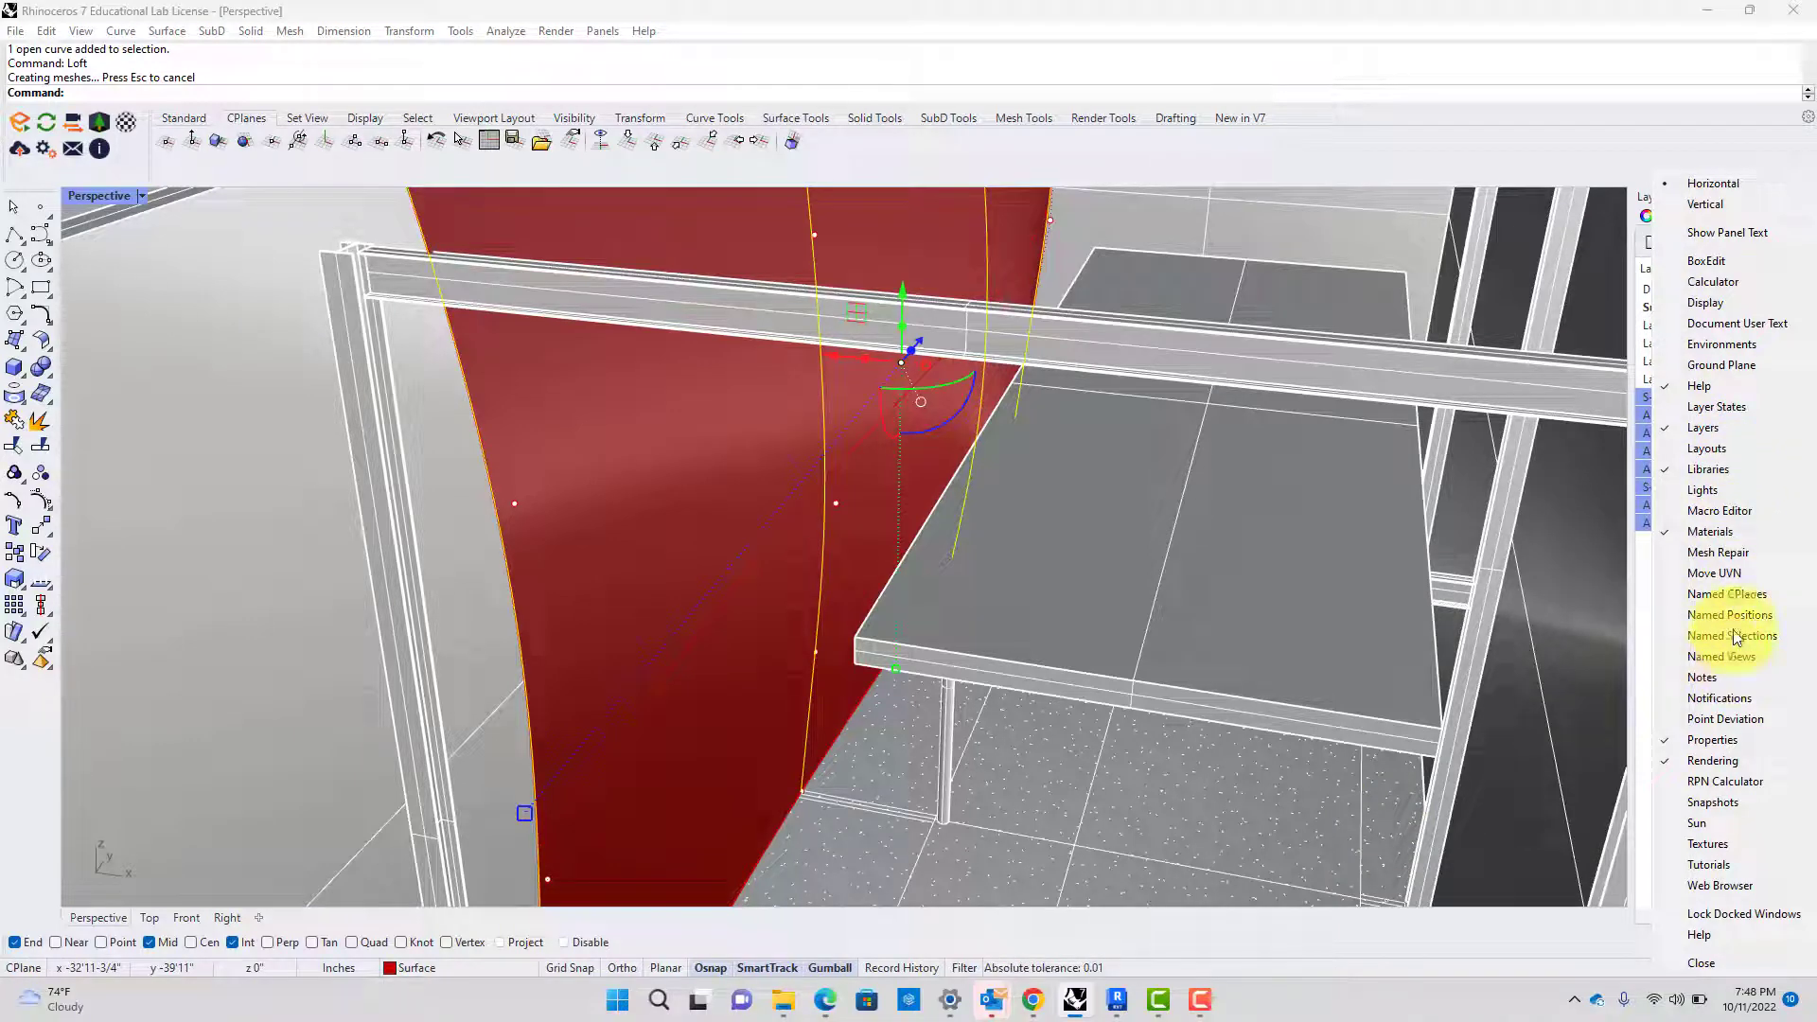
{"action": "left_click", "coordinate": [1723, 305]}
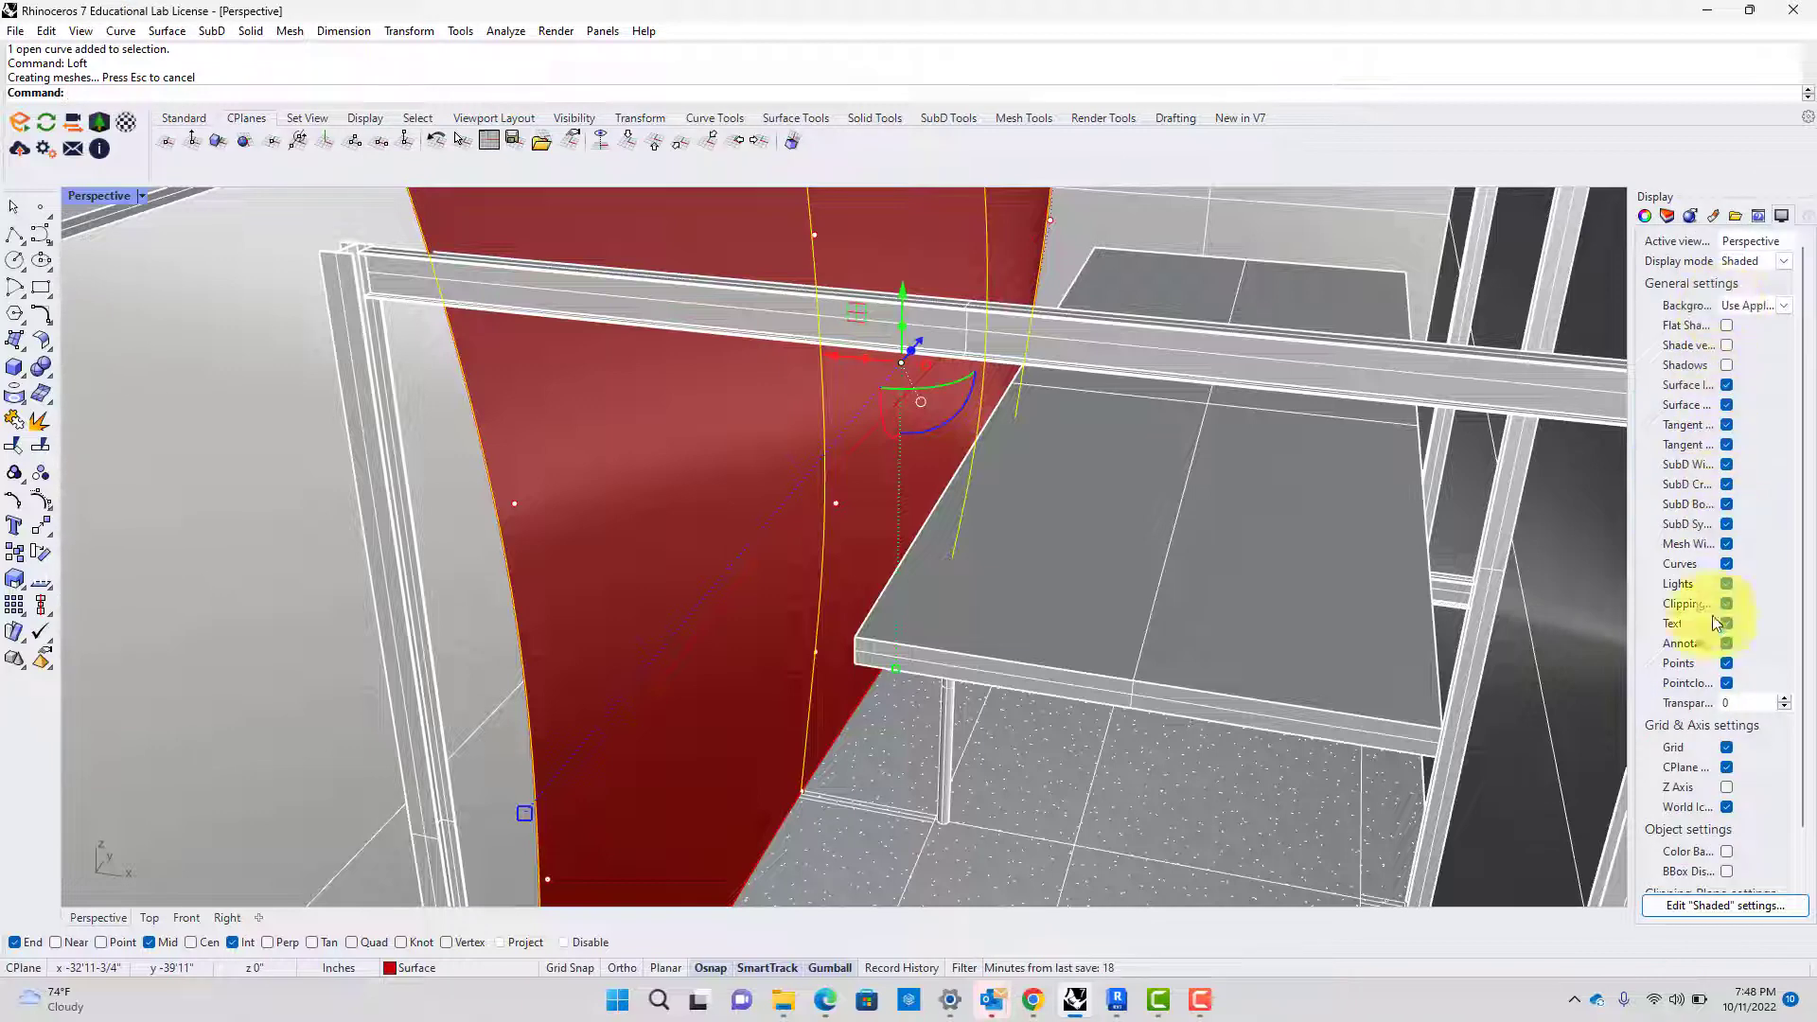
{"action": "scroll", "coordinate": [1715, 771], "scroll_direction": "down", "scroll_amount": 1}
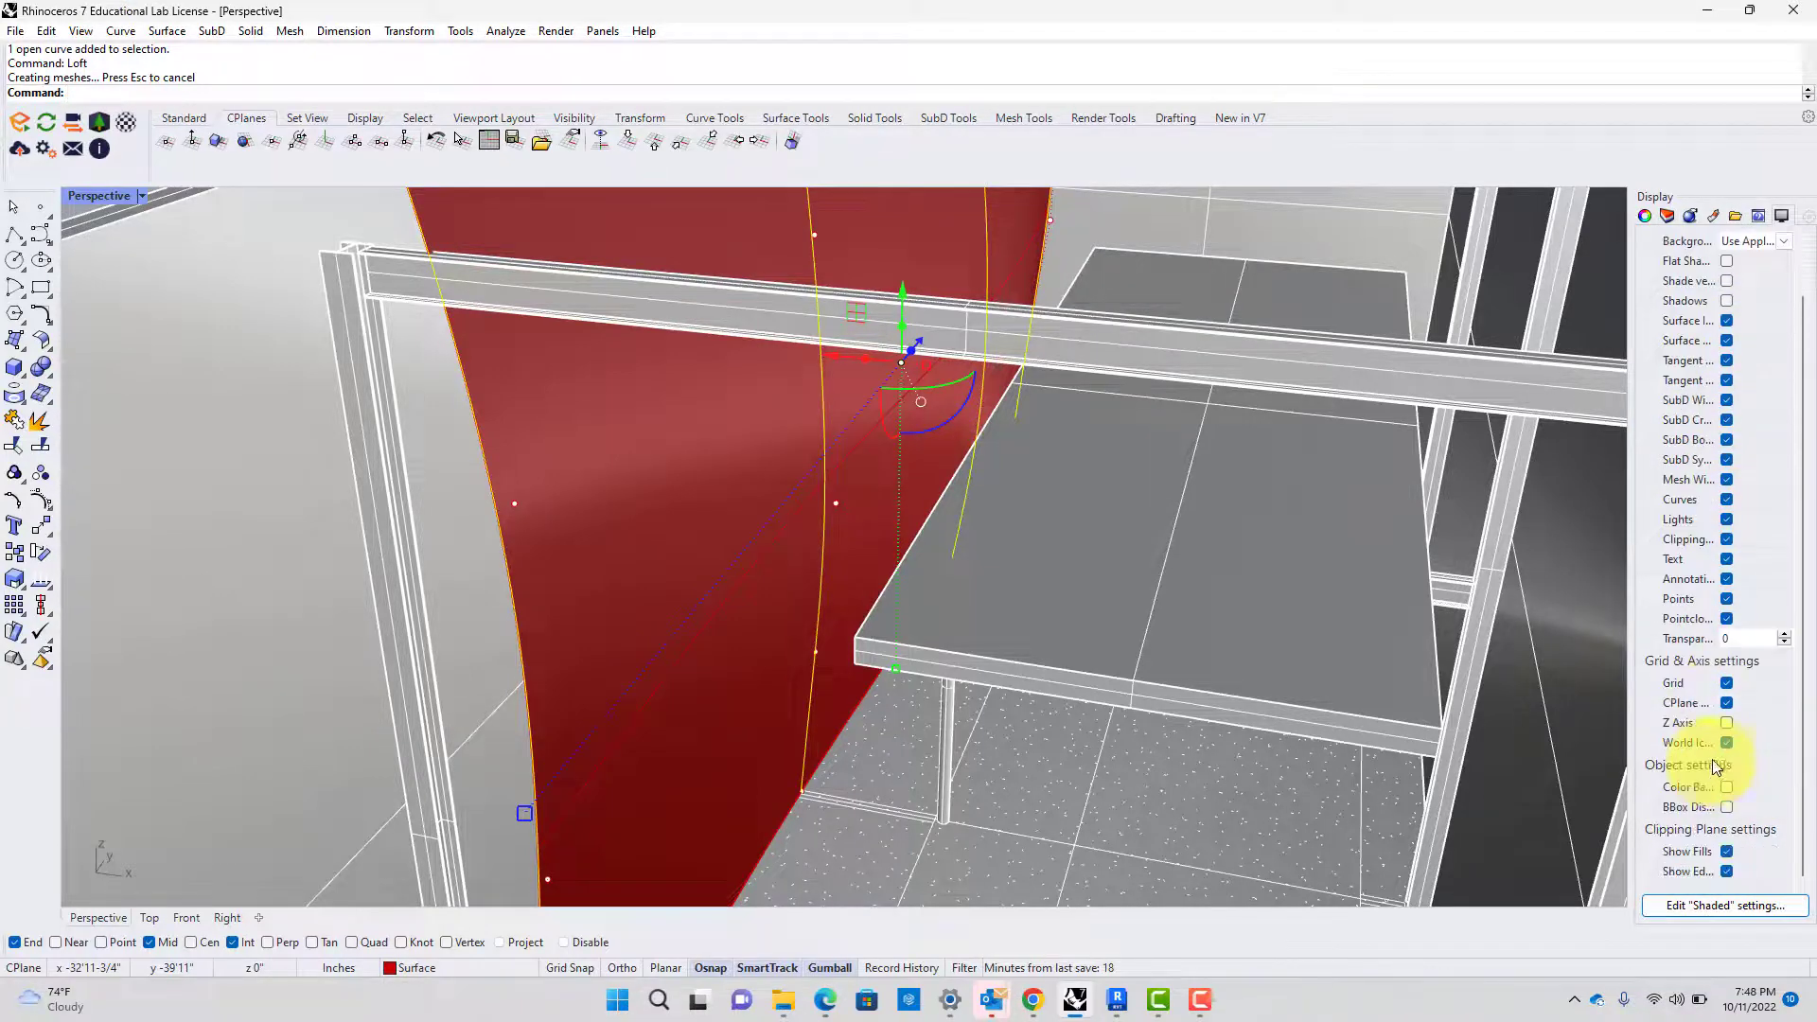
{"action": "scroll", "coordinate": [1717, 765], "scroll_direction": "up", "scroll_amount": 1}
{"action": "left_click_drag", "start_coordinate": [1628, 697], "coordinate": [1526, 710]}
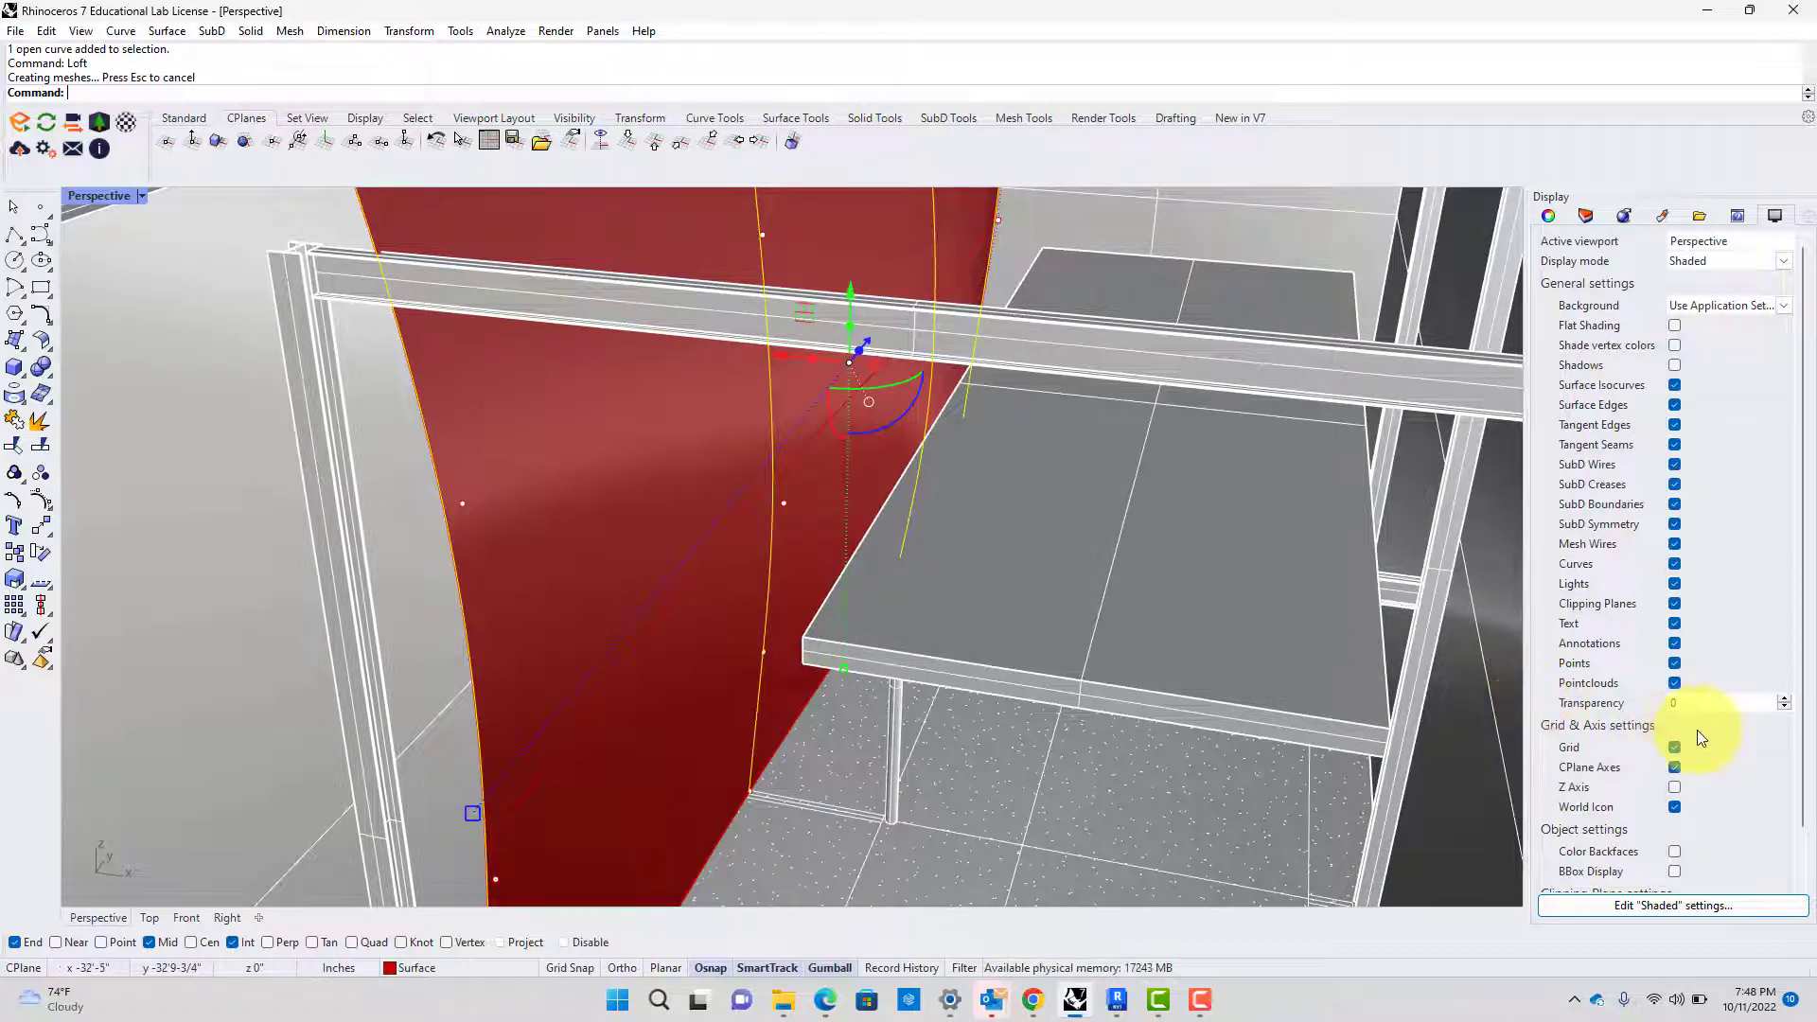
{"action": "scroll", "coordinate": [1701, 737], "scroll_direction": "down", "scroll_amount": 1}
{"action": "scroll", "coordinate": [1701, 731], "scroll_direction": "up", "scroll_amount": 1}
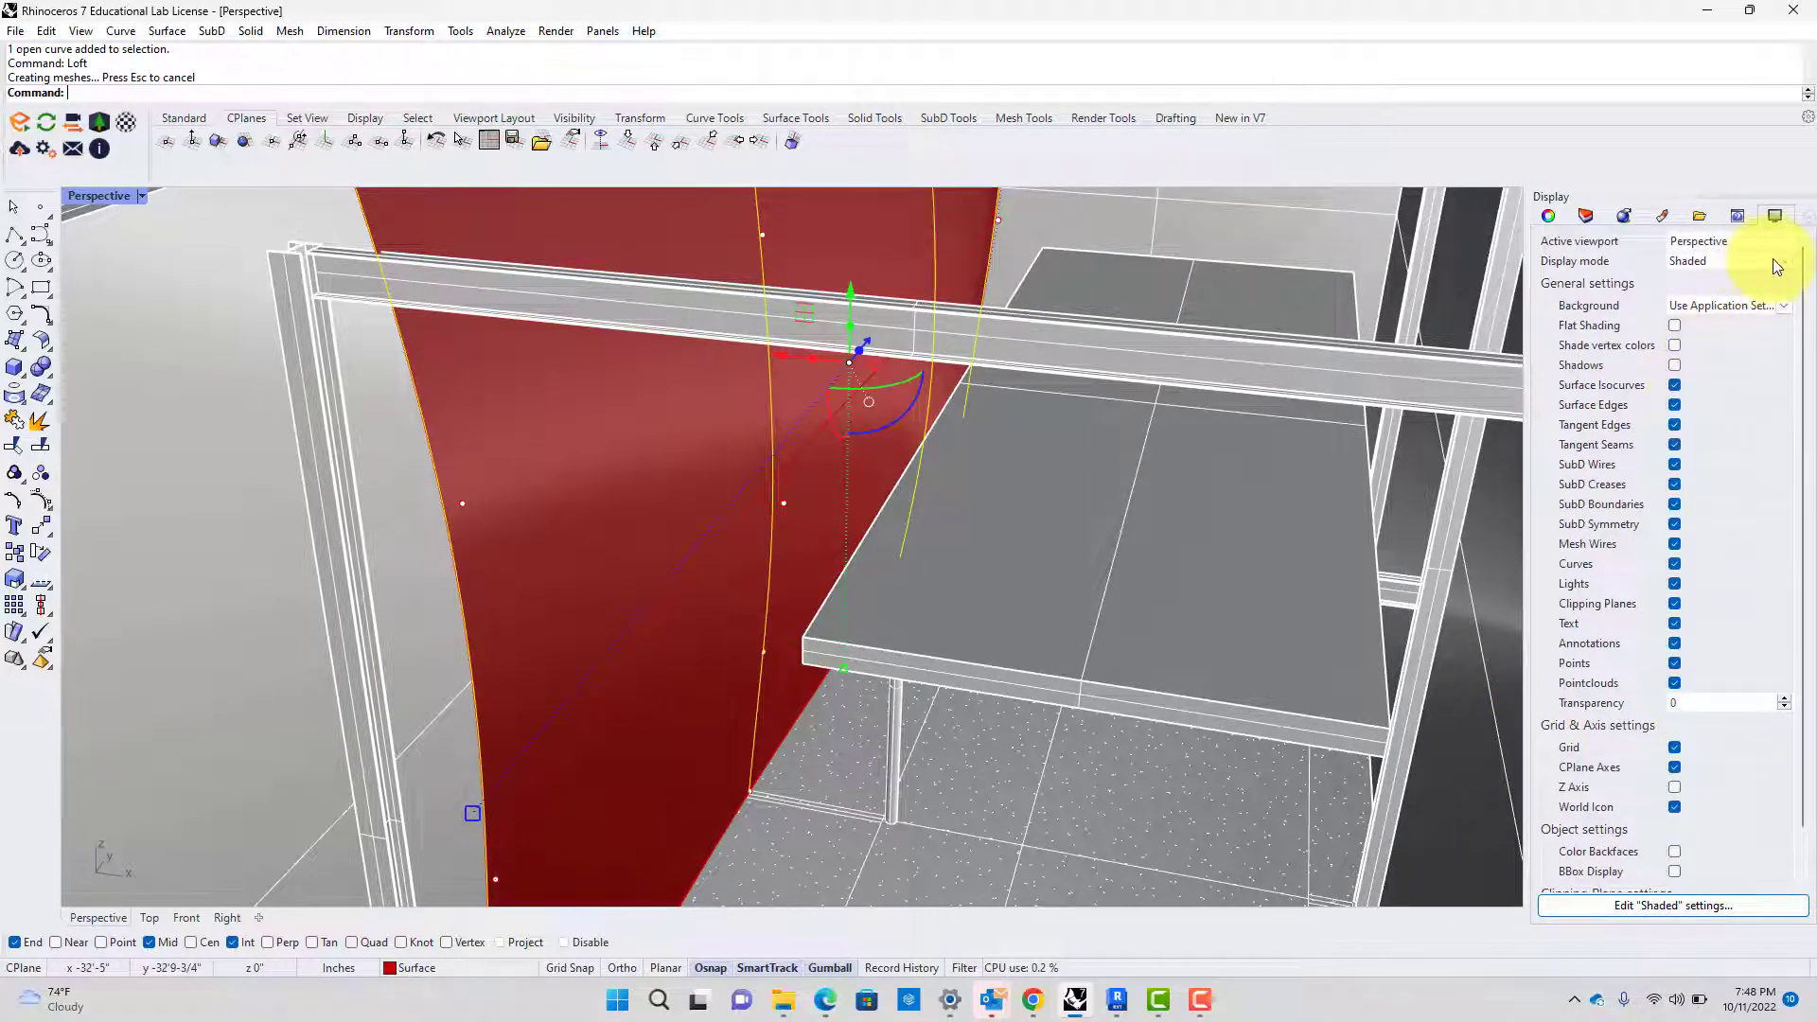
Try to move the lower control point of the middle frame's curve toward the long wall while the lofted surface is in place
{"action": "scroll", "coordinate": [1079, 497], "scroll_direction": "down", "scroll_amount": 3}
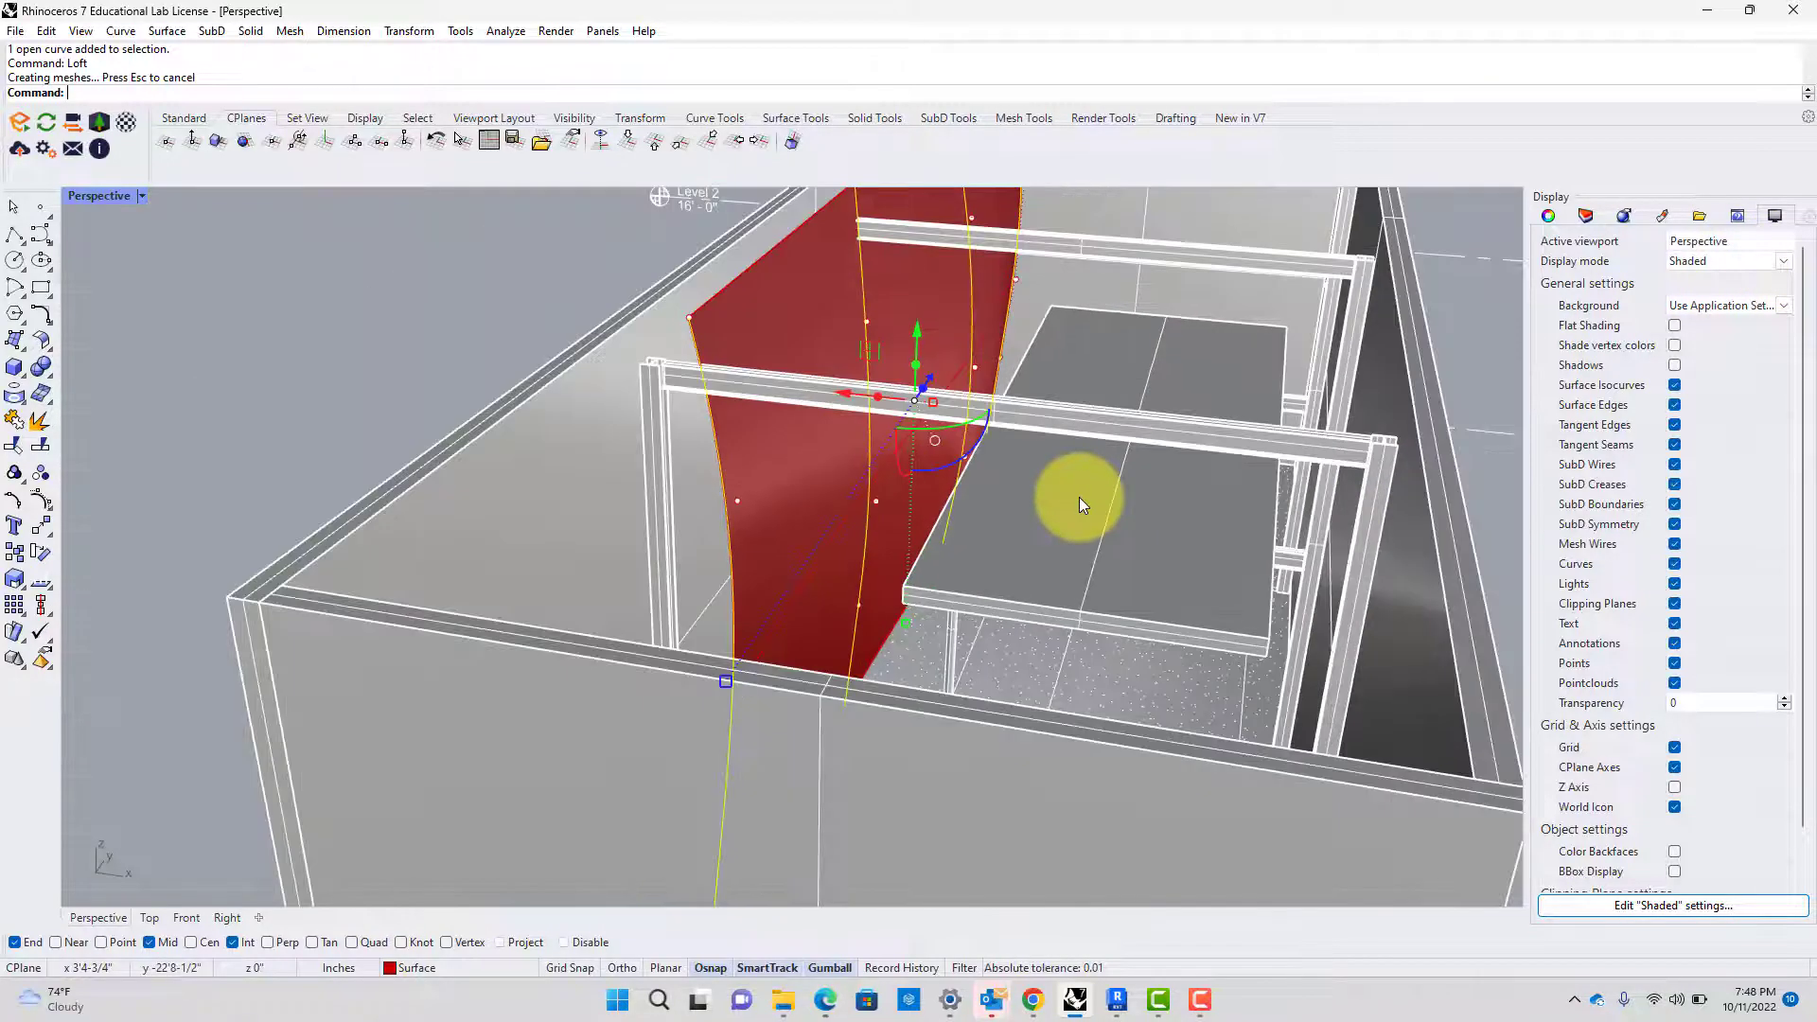
{"action": "right_click_drag", "start_coordinate": [1079, 512], "coordinate": [1084, 604]}
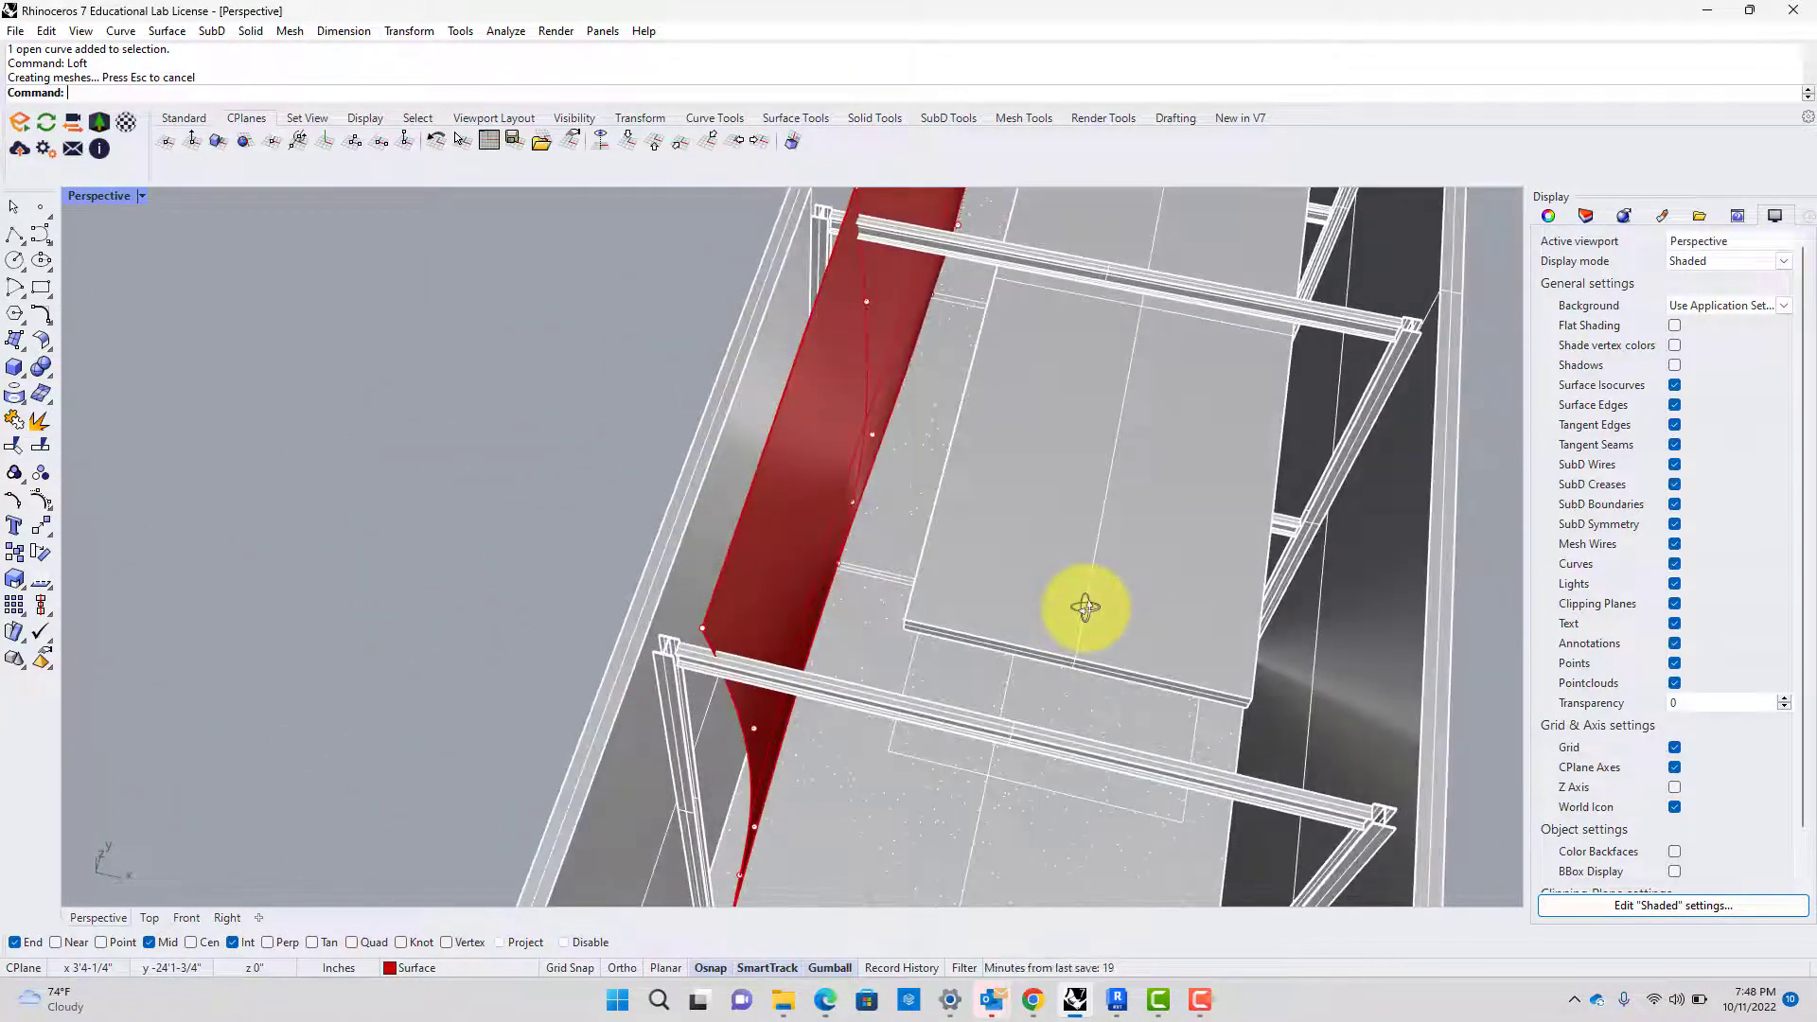
{"action": "left_click", "coordinate": [877, 436]}
{"action": "left_click_drag", "start_coordinate": [876, 437], "coordinate": [832, 425]}
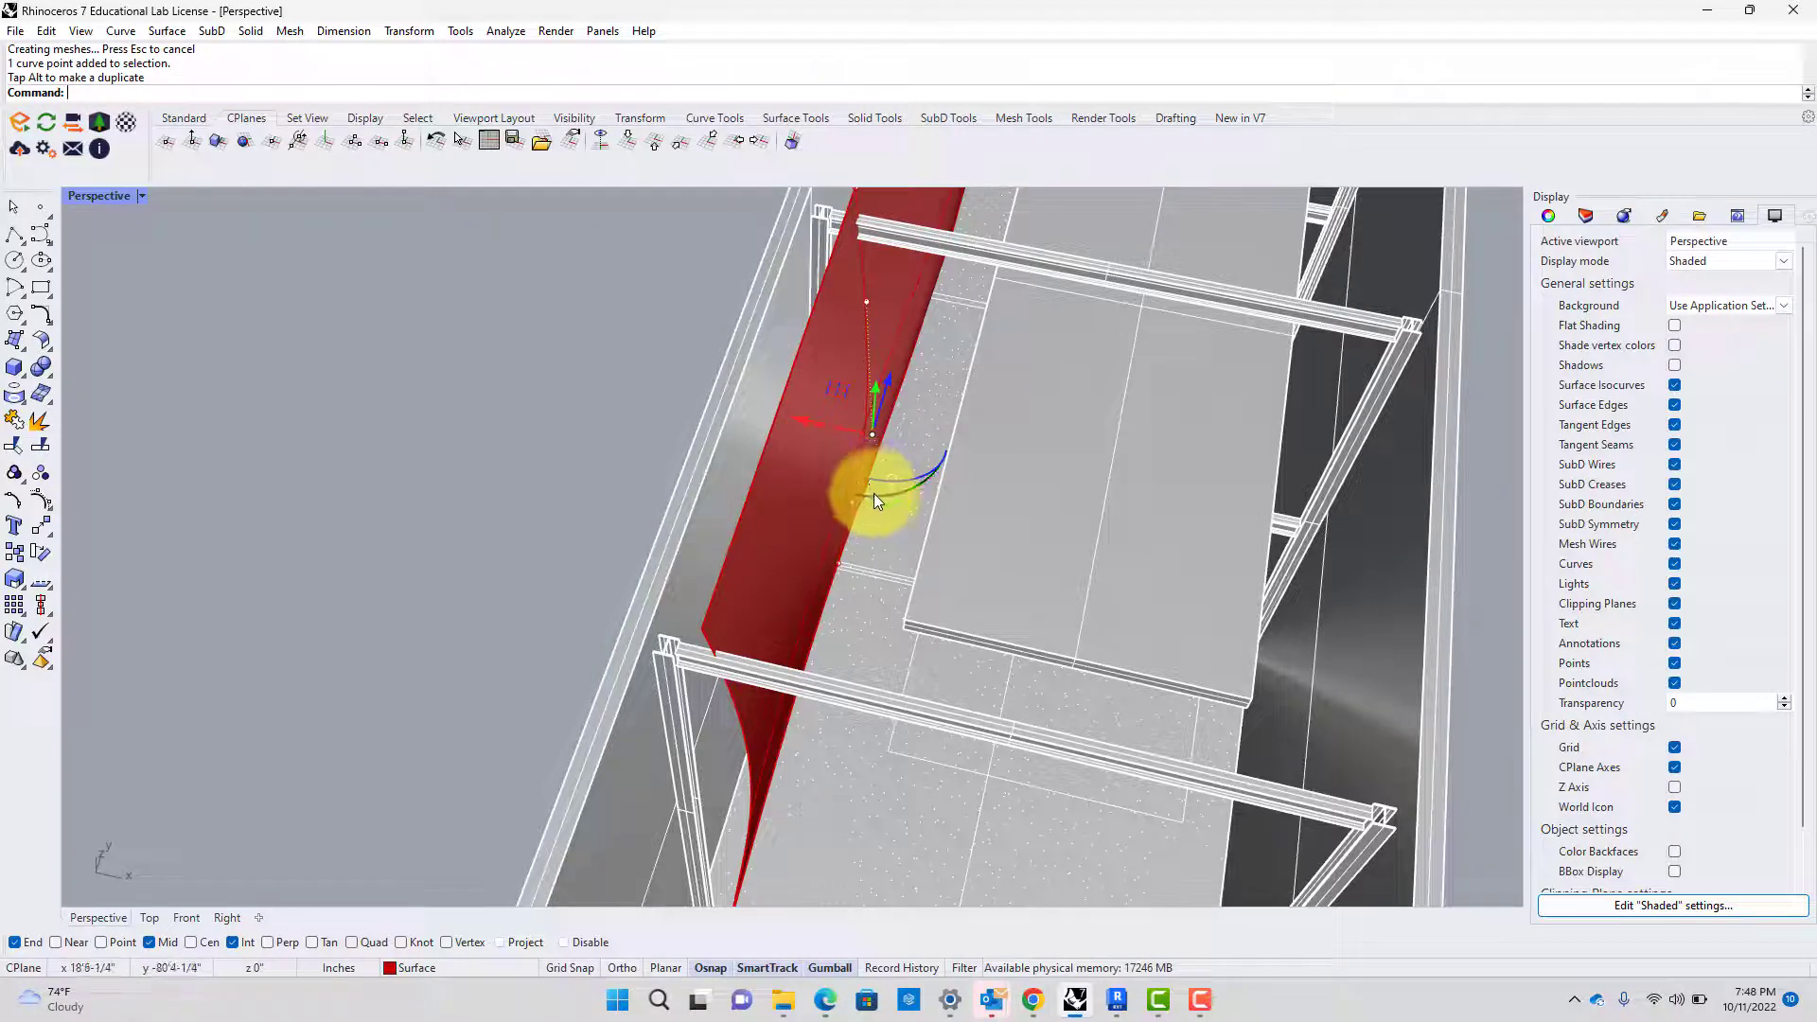
Delete the lofted surface, keeping its profile curves
{"action": "scroll", "coordinate": [886, 504], "scroll_direction": "down", "scroll_amount": 2}
{"action": "left_click", "coordinate": [826, 519]}
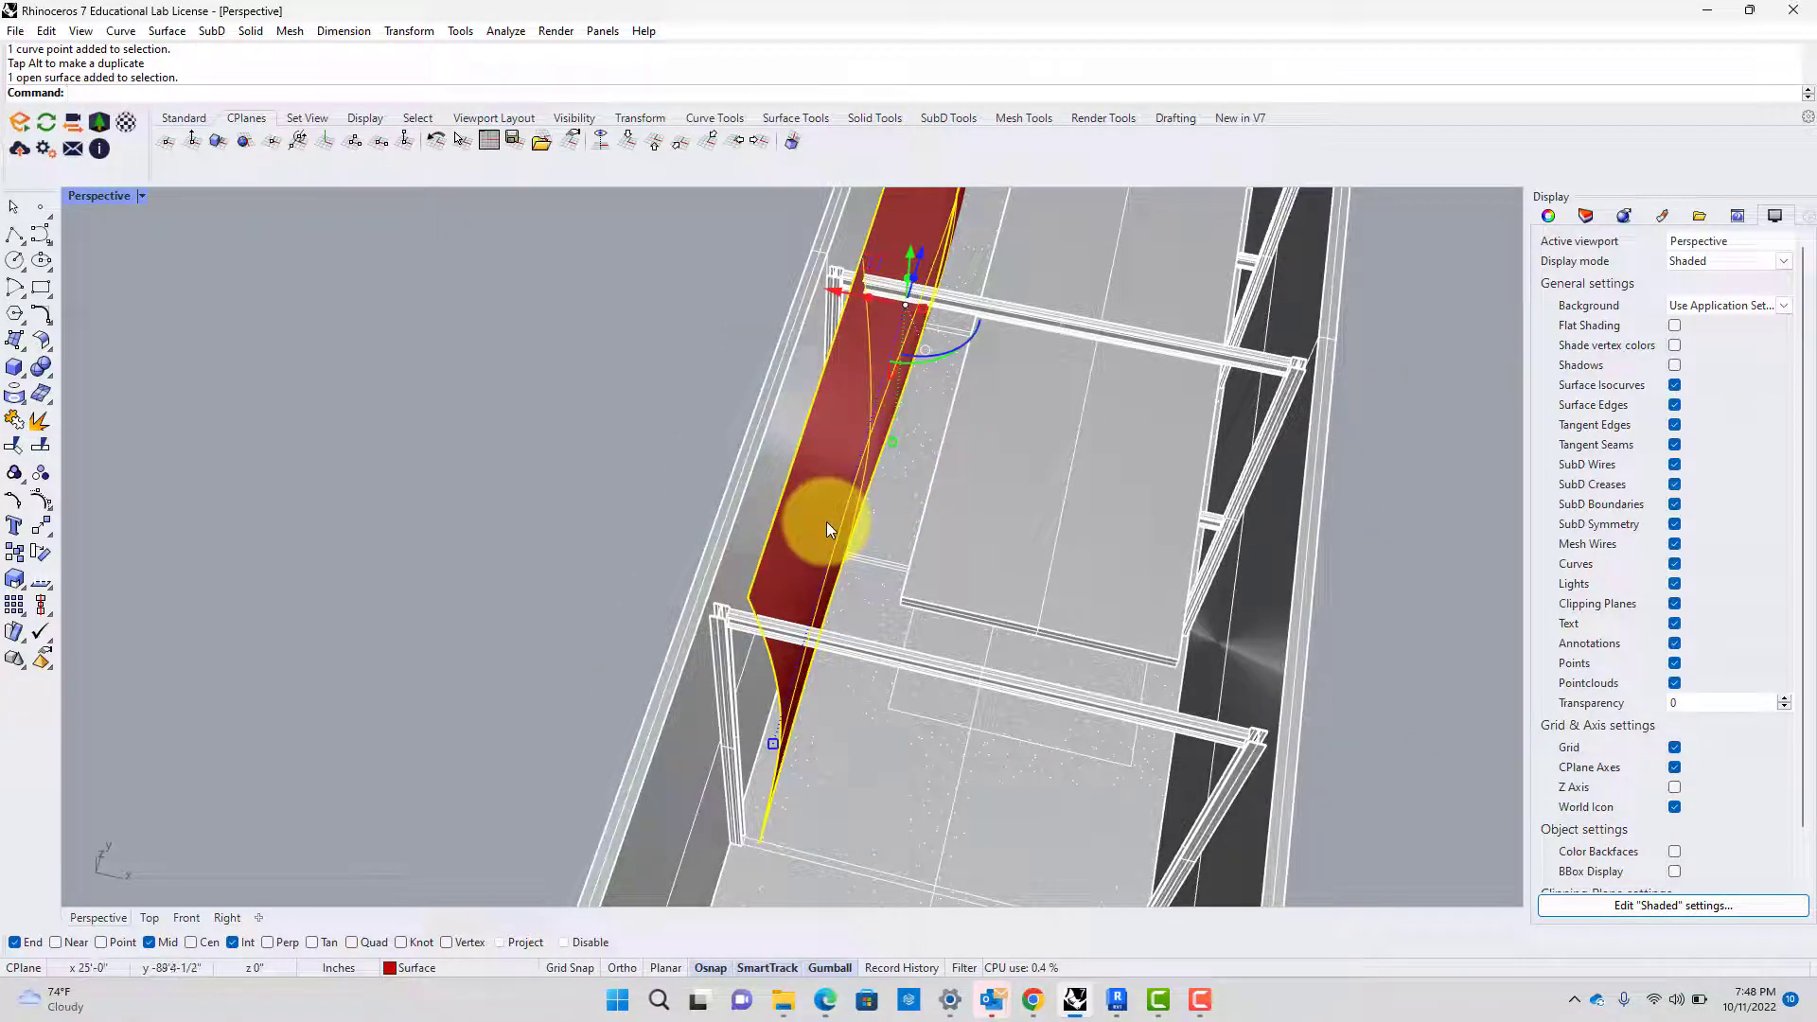
{"action": "key", "text": "Delete"}
Turn on Record History and loft the four profile curves again in order, using Normal style and Do not simplify
{"action": "scroll", "coordinate": [843, 535], "scroll_direction": "down", "scroll_amount": 3}
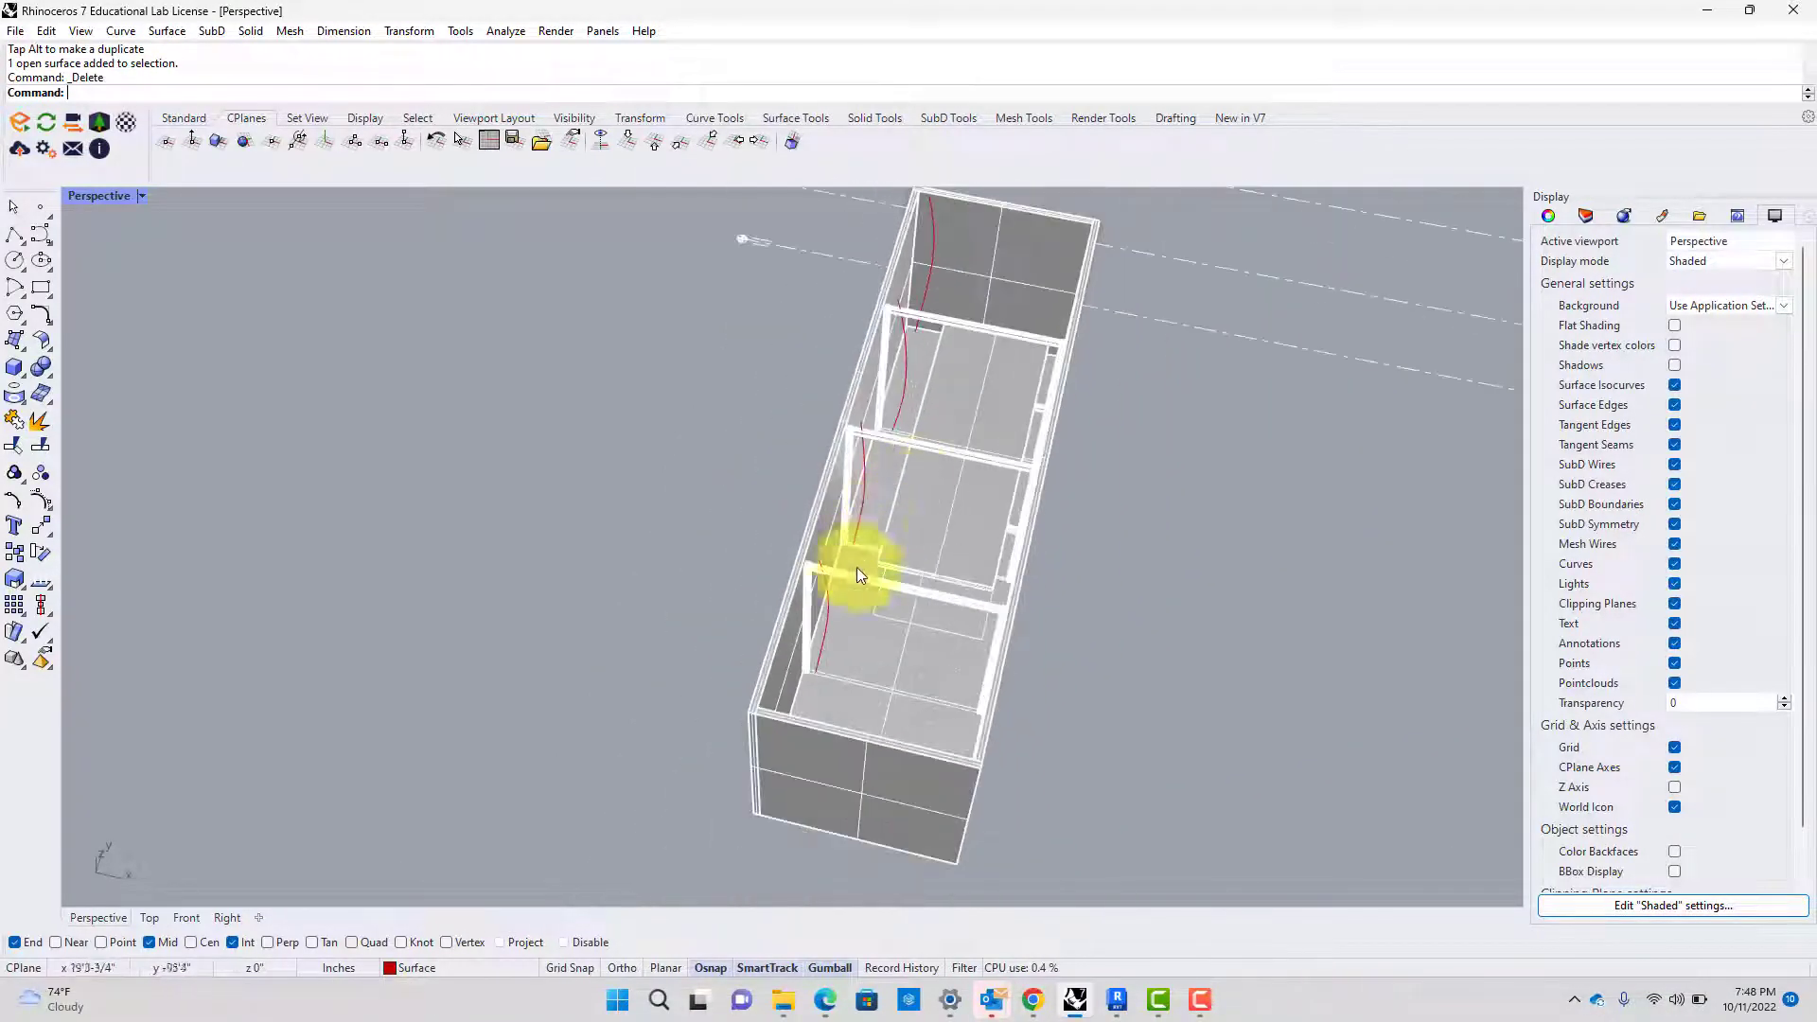
{"action": "left_click", "coordinate": [833, 612]}
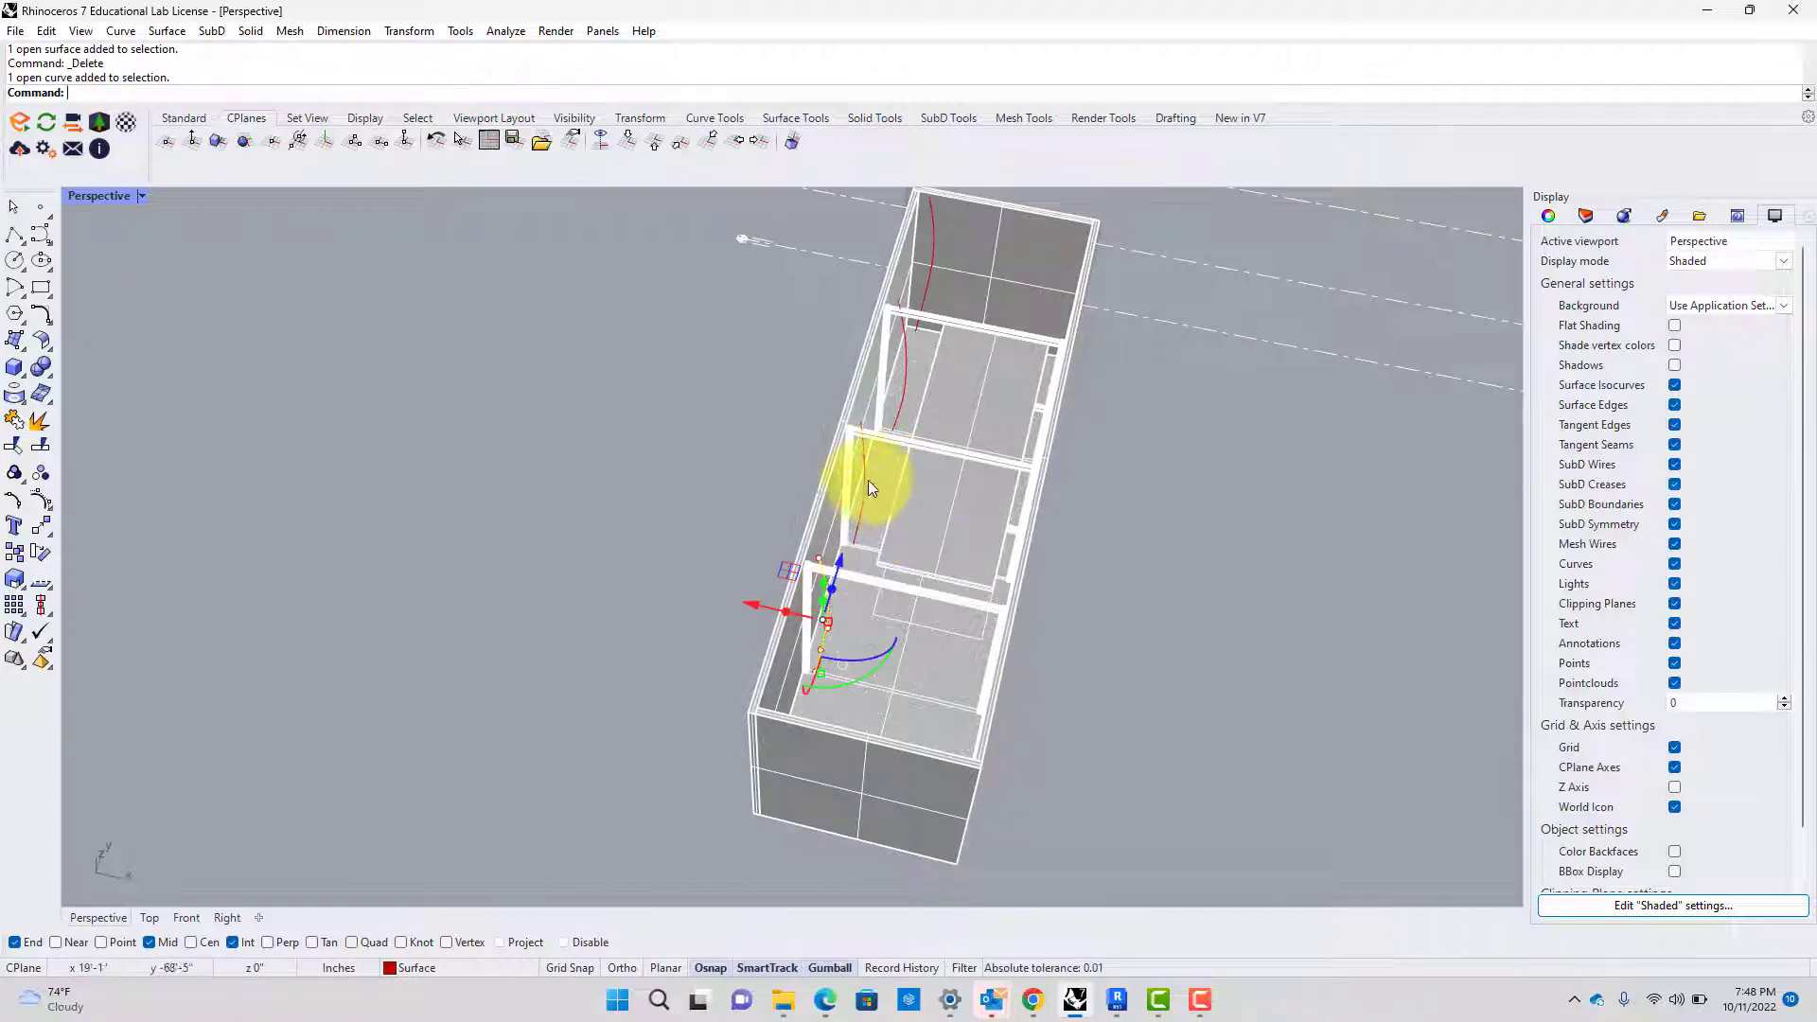
{"action": "left_click", "coordinate": [905, 378], "text": "shift"}
{"action": "left_click", "coordinate": [935, 289], "text": "shift"}
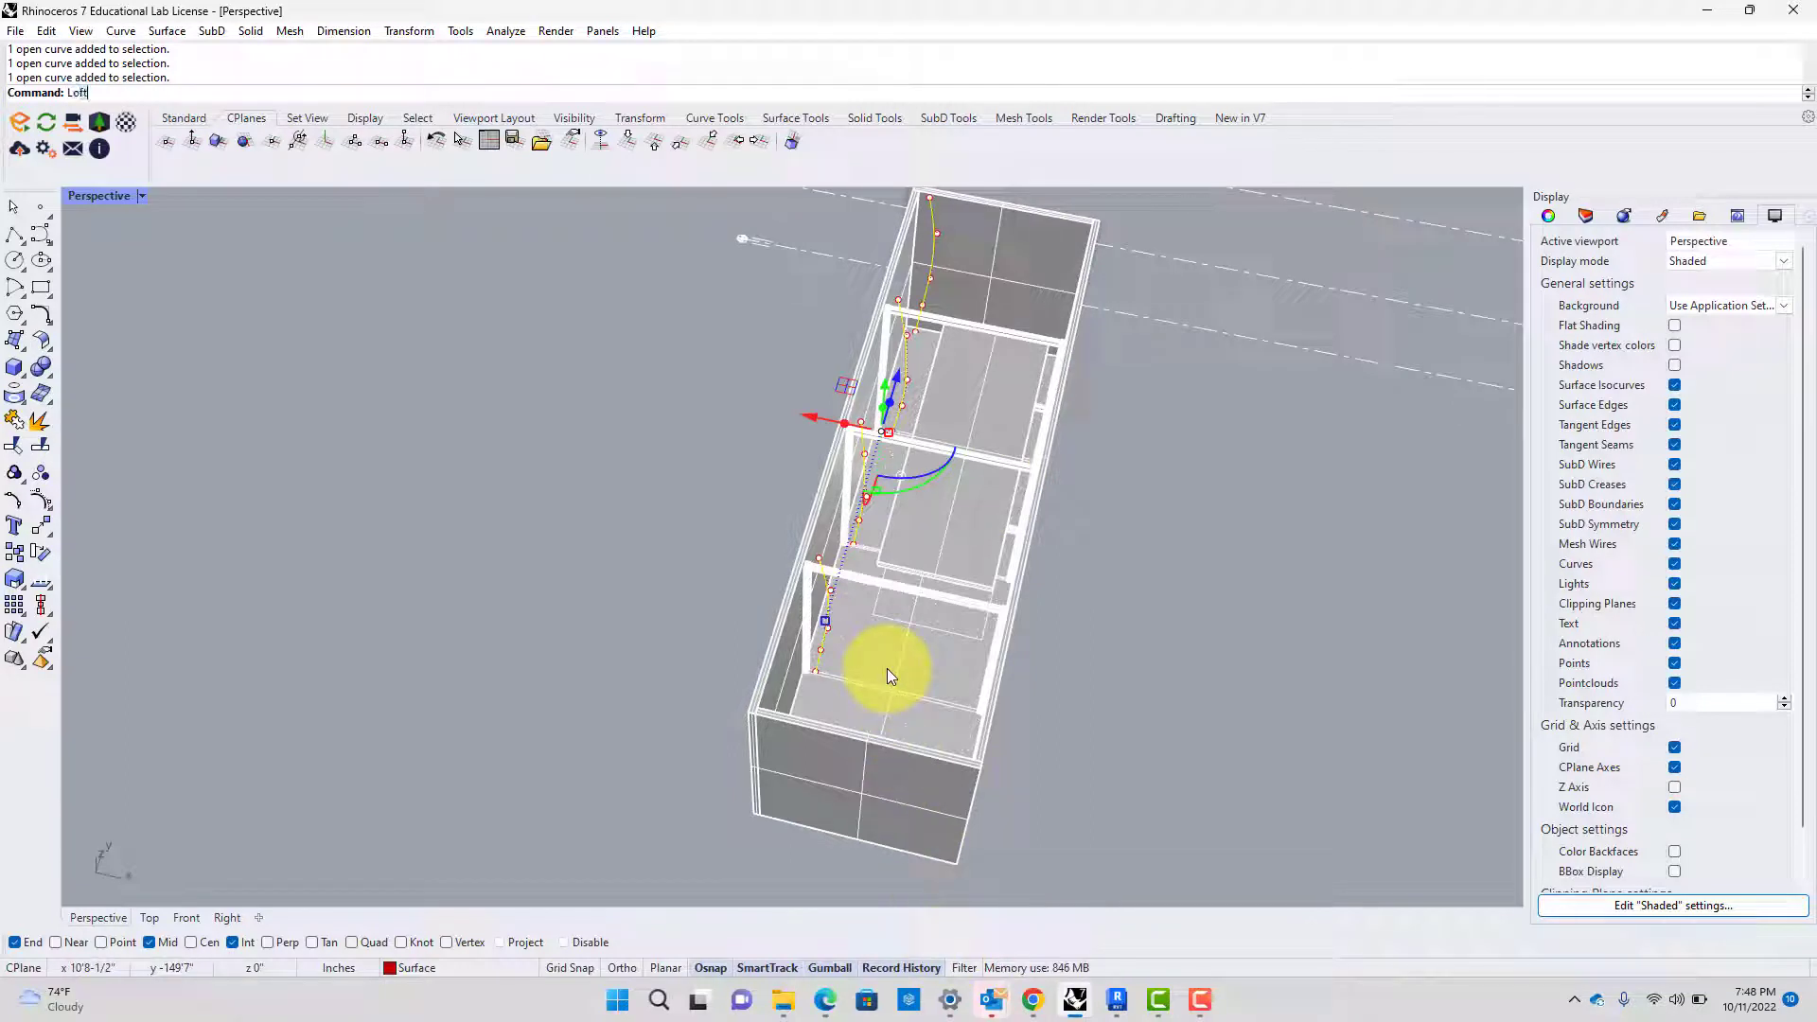
{"action": "key", "text": "Return"}
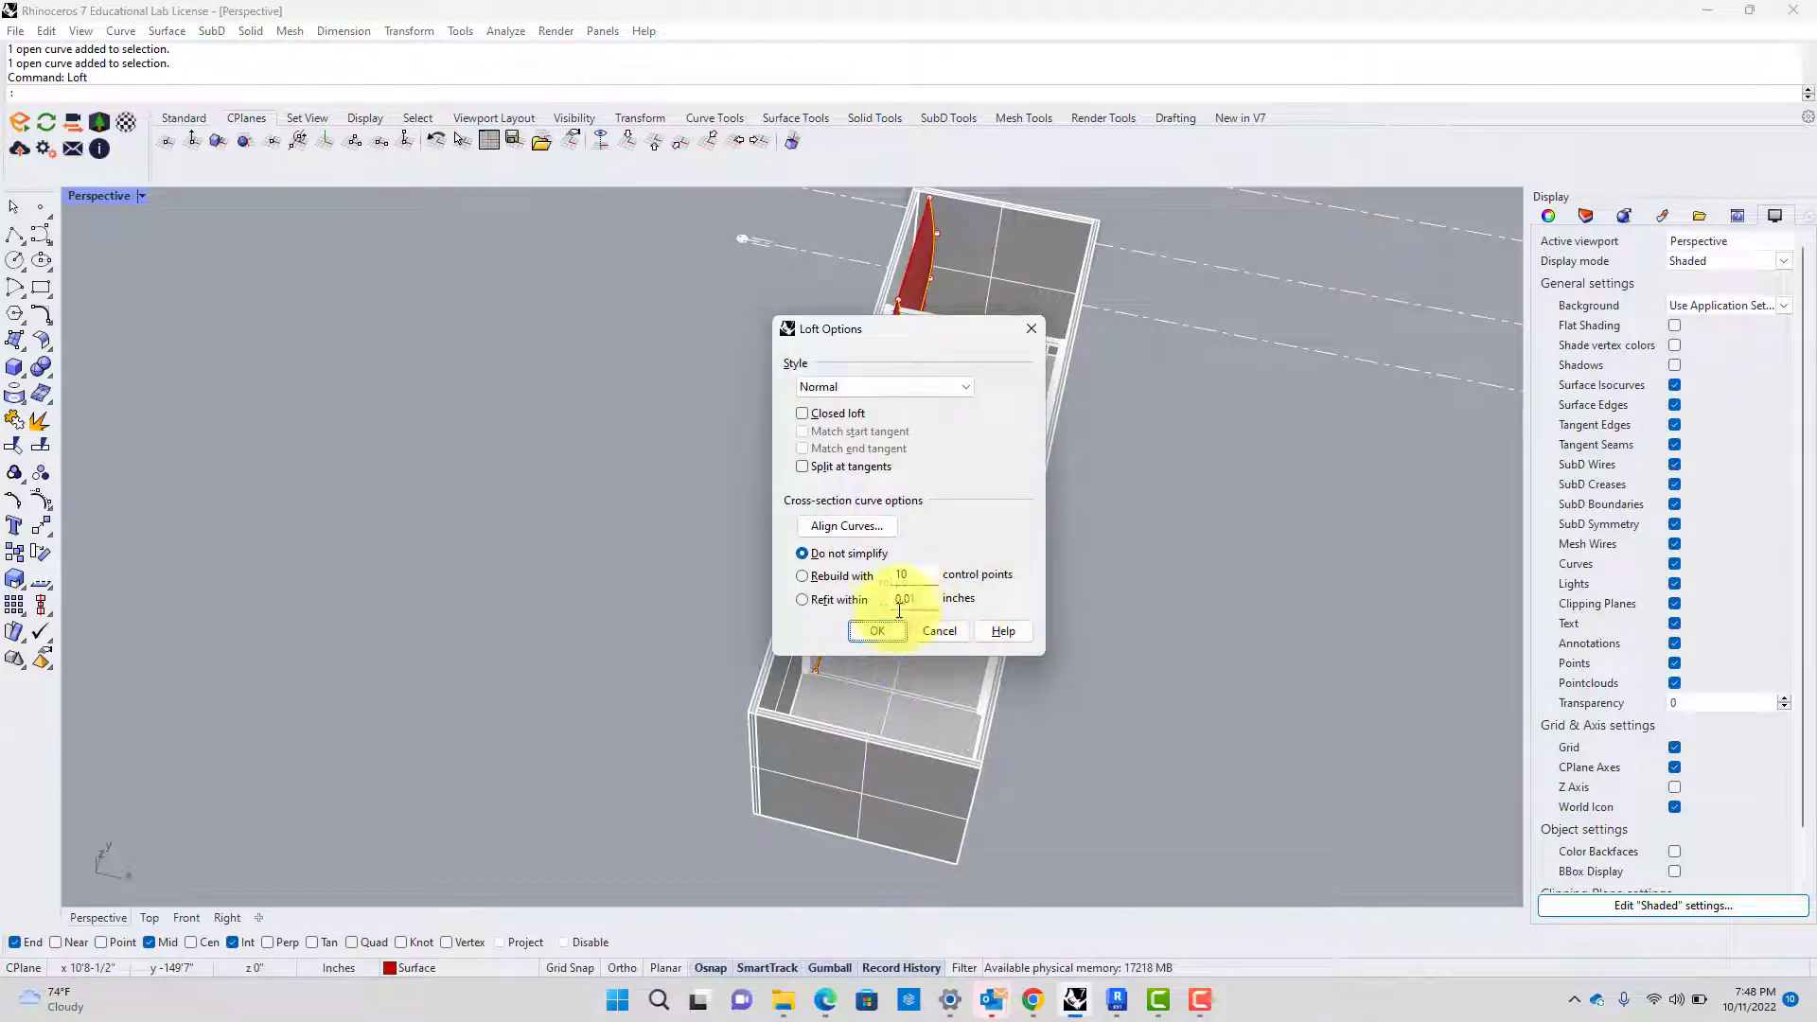
{"action": "left_click", "coordinate": [876, 631]}
Move the upper control point of the middle frame's curve toward the long wall to reshape the history-linked loft
{"action": "scroll", "coordinate": [786, 474], "scroll_direction": "up", "scroll_amount": 5}
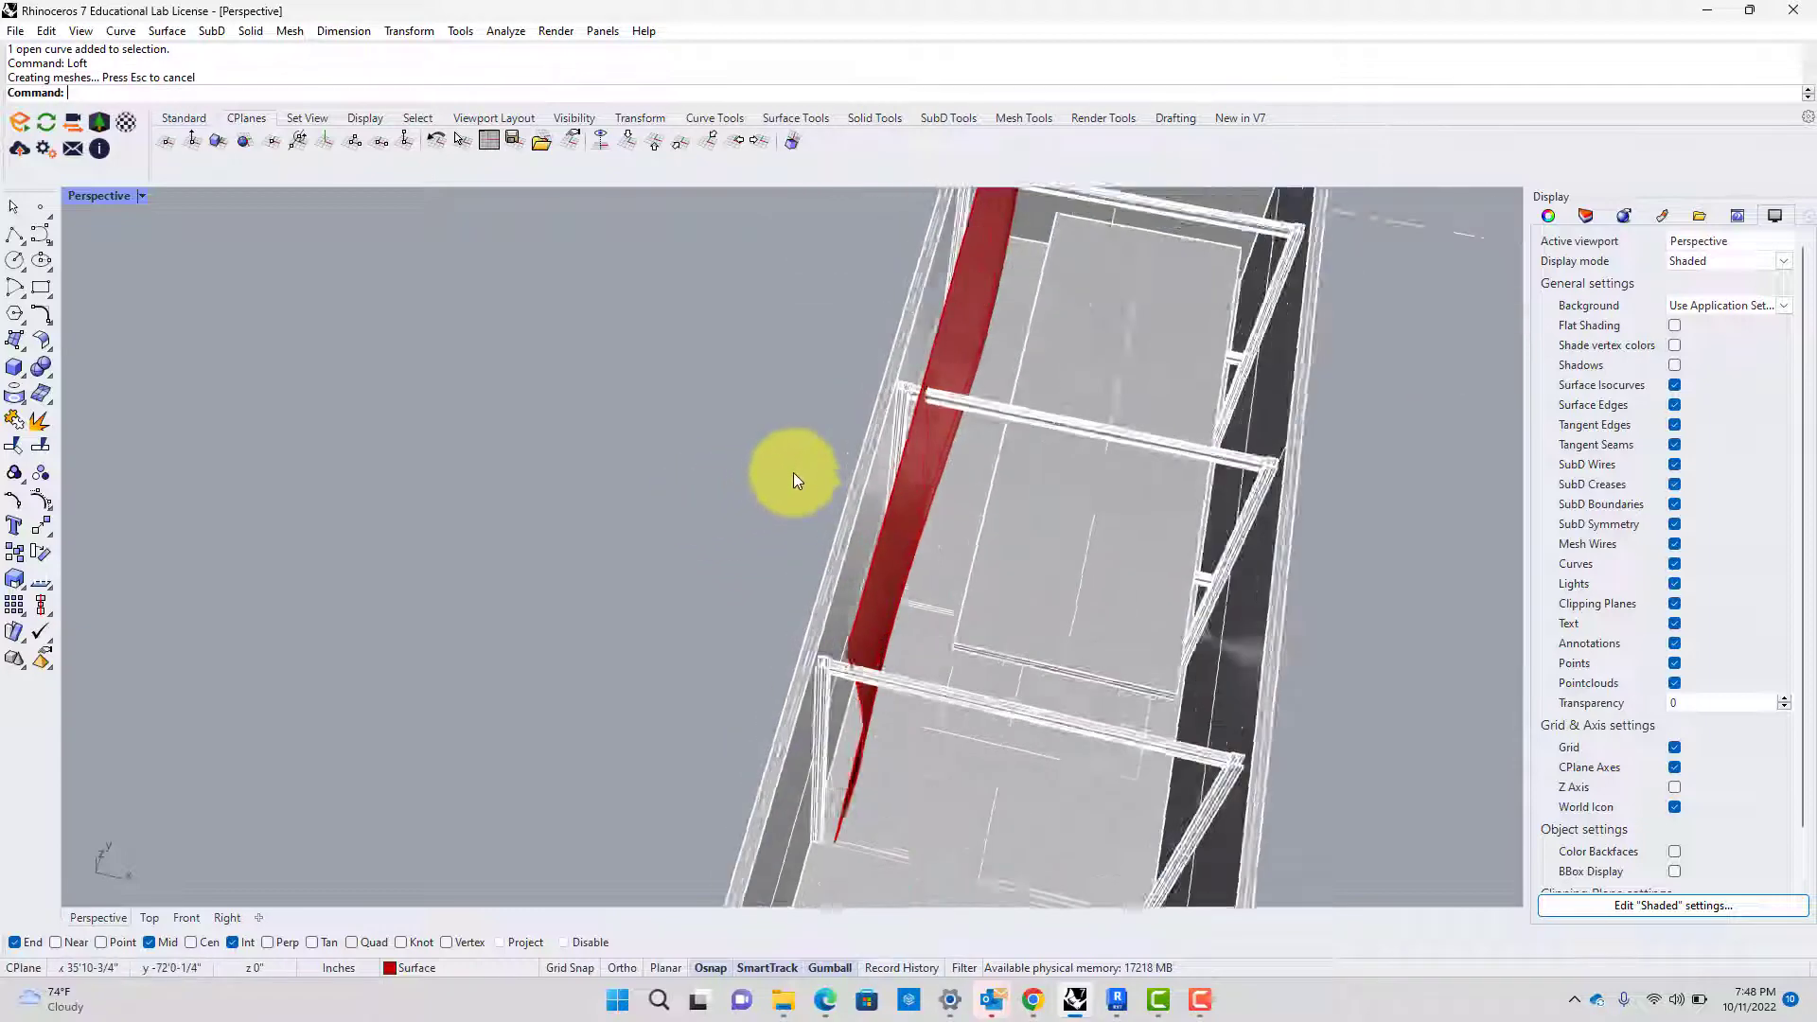
{"action": "left_click", "coordinate": [1000, 489]}
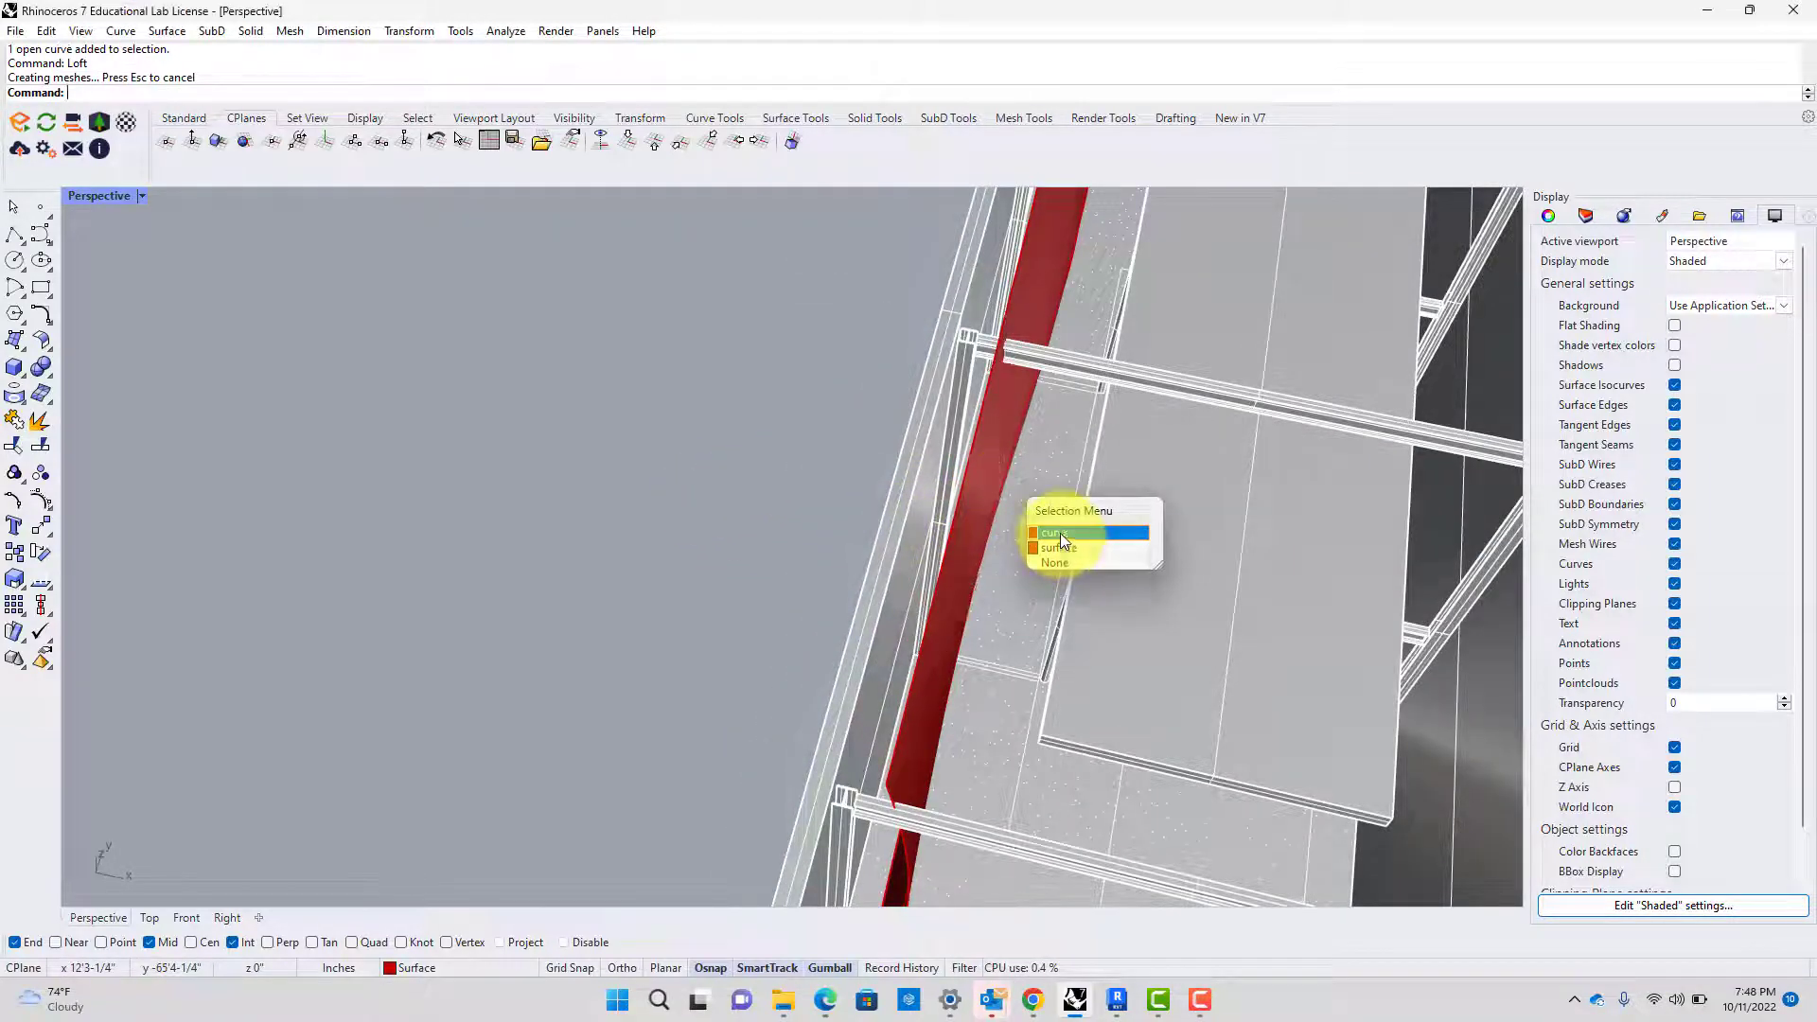
{"action": "left_click", "coordinate": [1060, 532]}
{"action": "right_click_drag", "start_coordinate": [994, 528], "coordinate": [997, 551]}
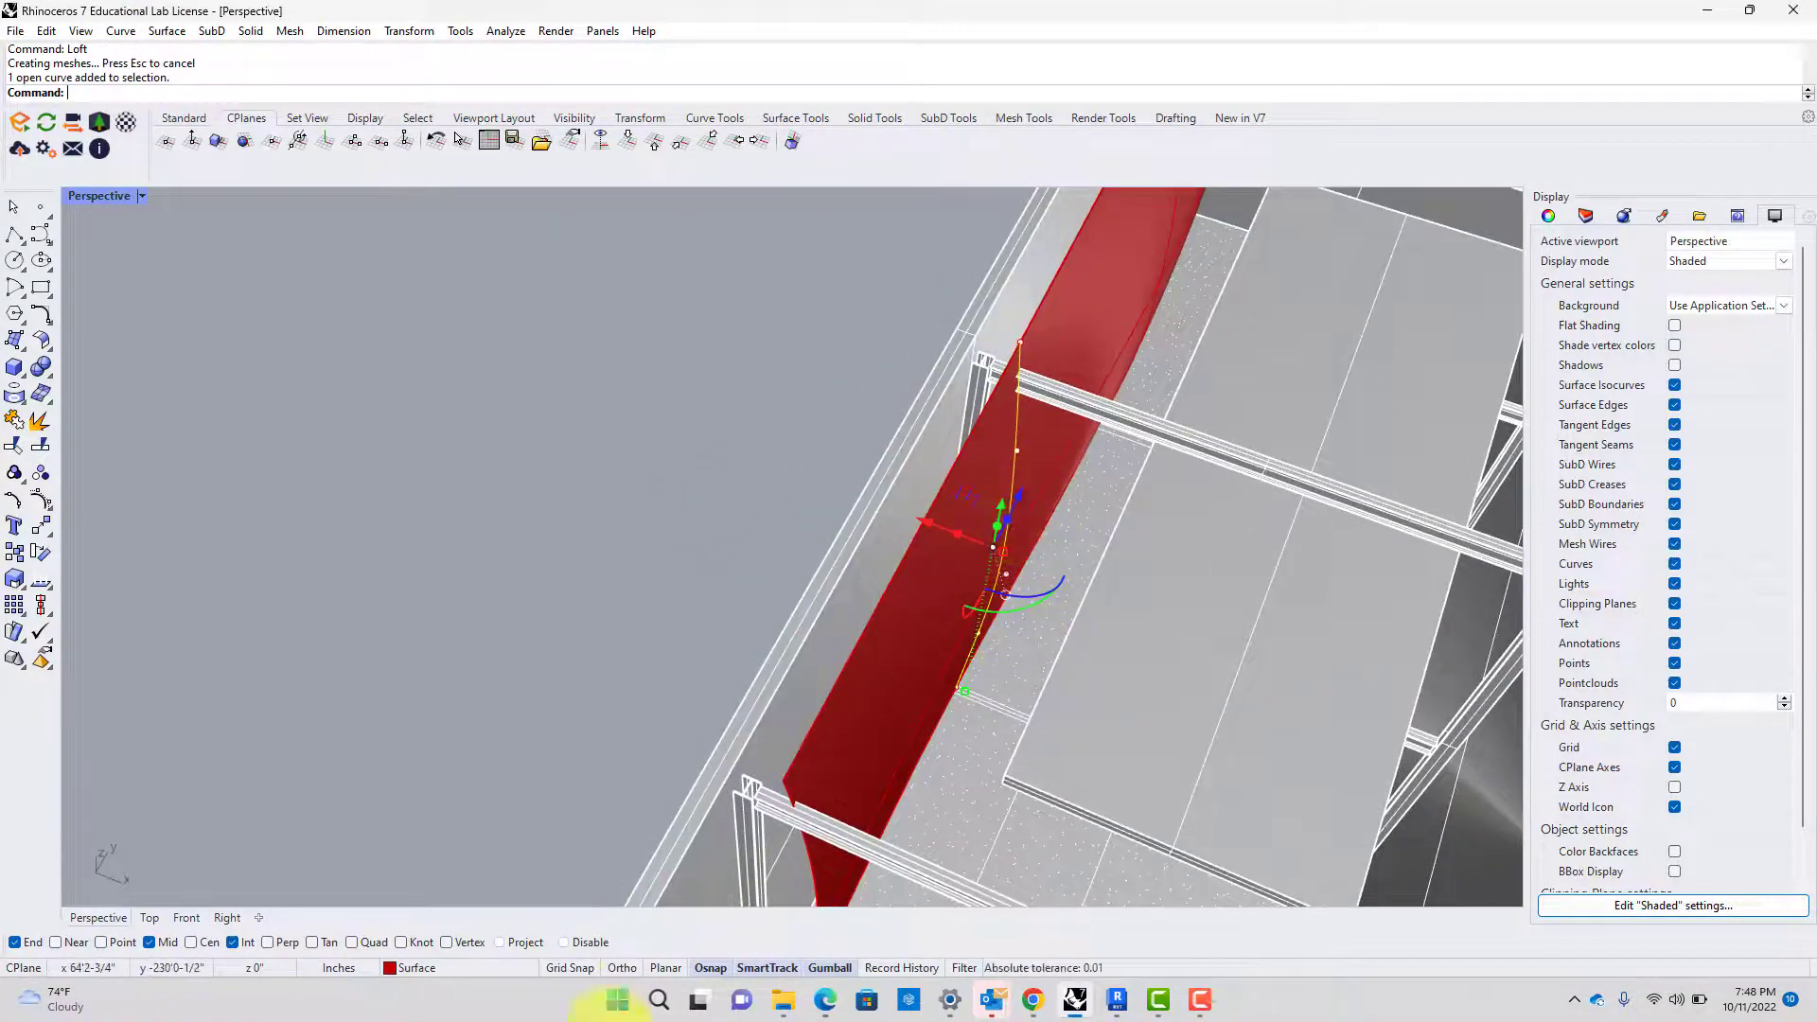
{"action": "left_click", "coordinate": [1016, 451]}
{"action": "left_click_drag", "start_coordinate": [1002, 445], "coordinate": [979, 443]}
{"action": "right_click_drag", "start_coordinate": [1051, 485], "coordinate": [1011, 482]}
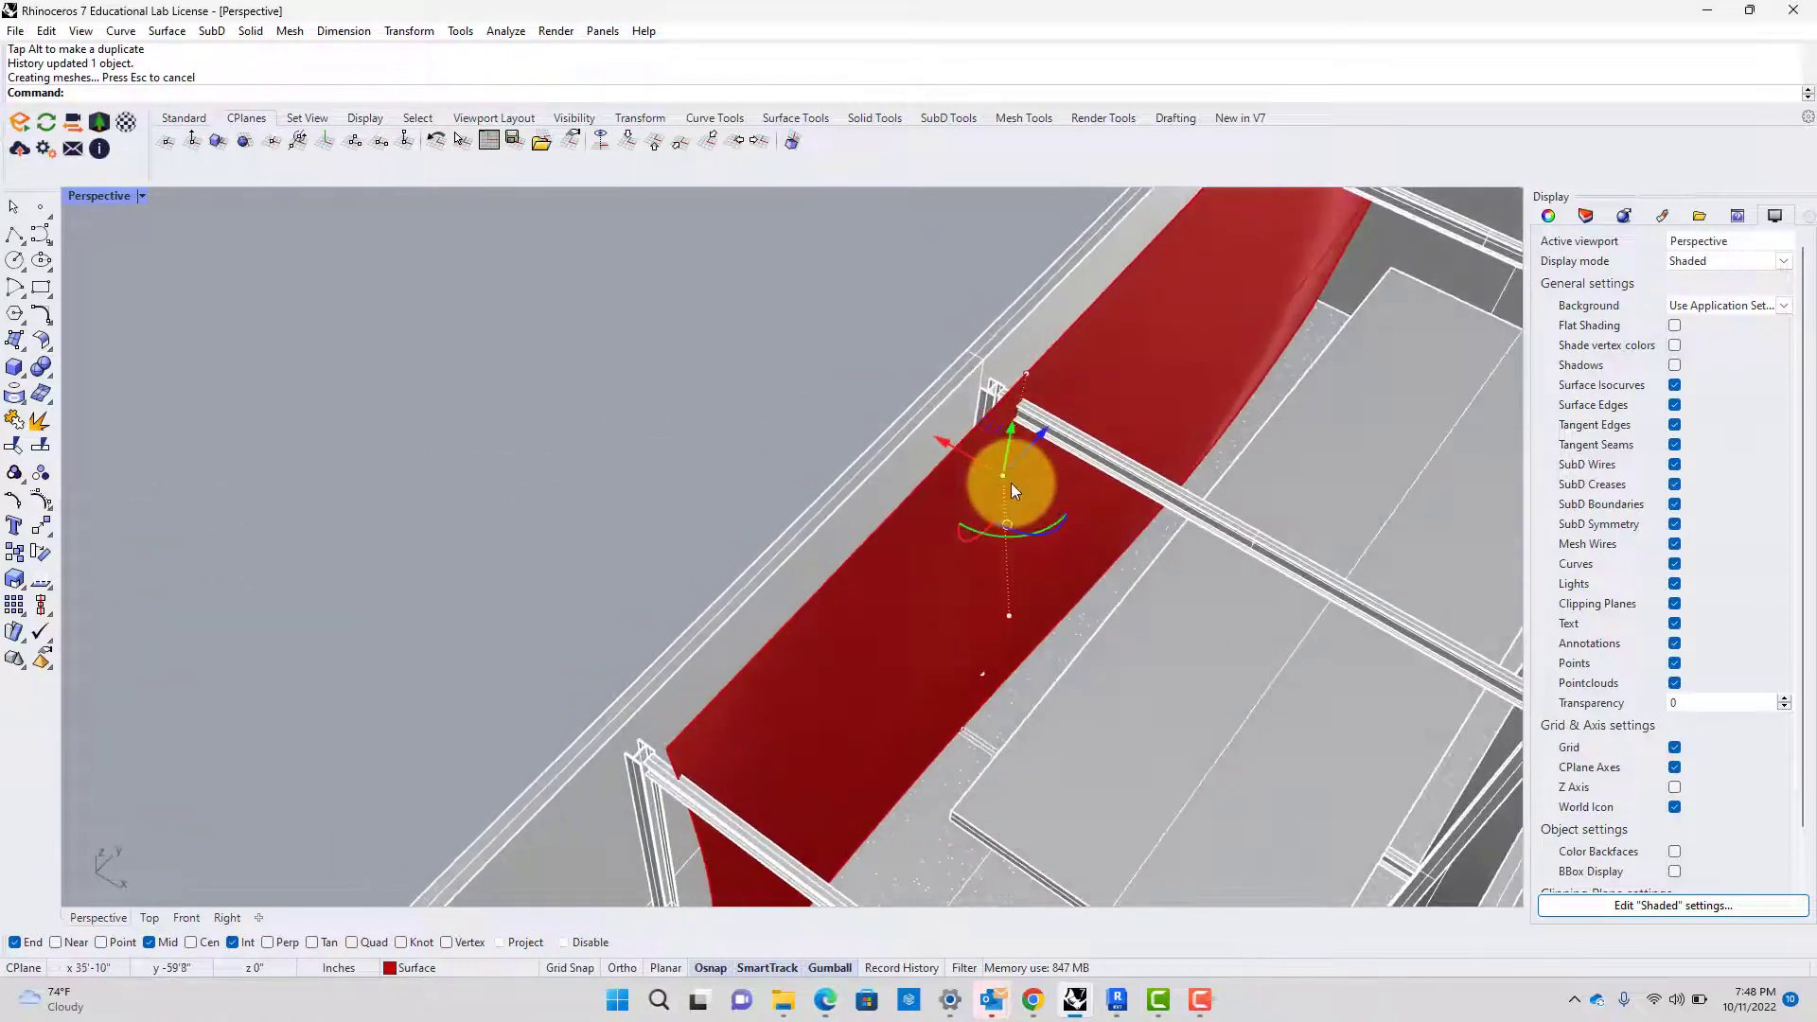
Shift the whole profile curve at the frame nearest the far end wall slightly inward, away from the long wall
{"action": "scroll", "coordinate": [1011, 483], "scroll_direction": "down", "scroll_amount": 7}
{"action": "left_click", "coordinate": [1128, 388]}
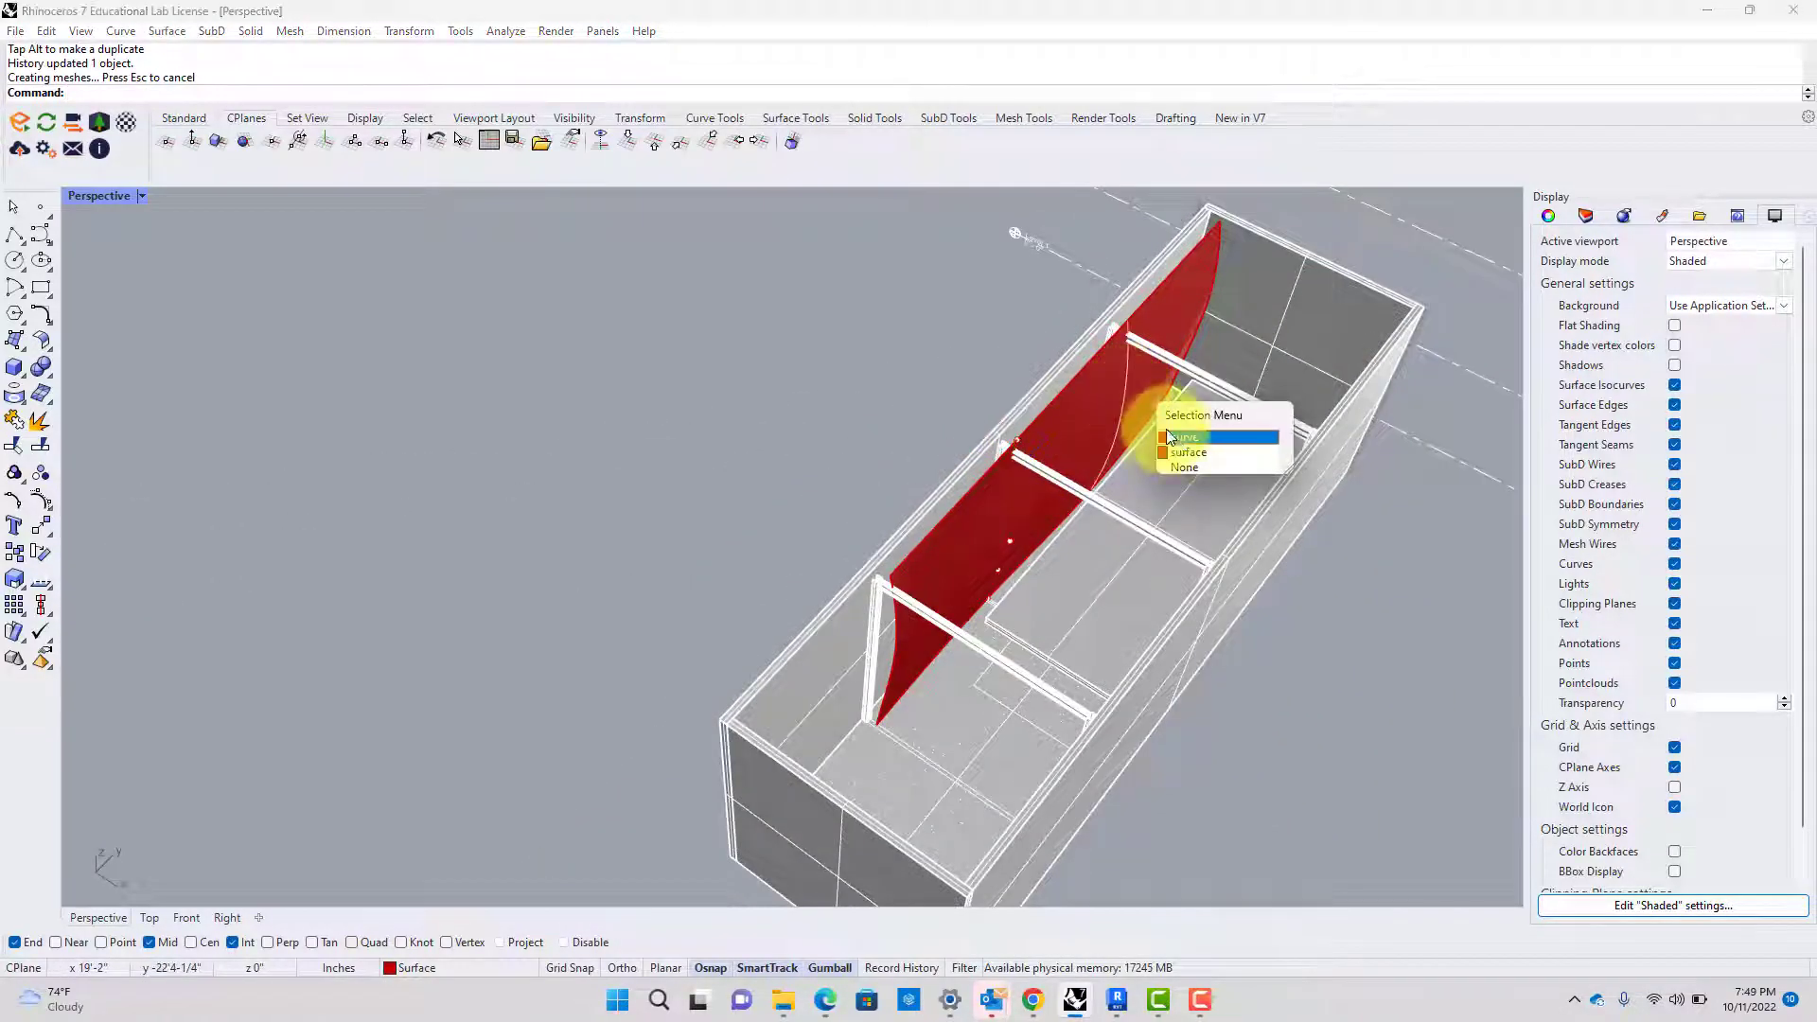
{"action": "left_click", "coordinate": [1183, 449]}
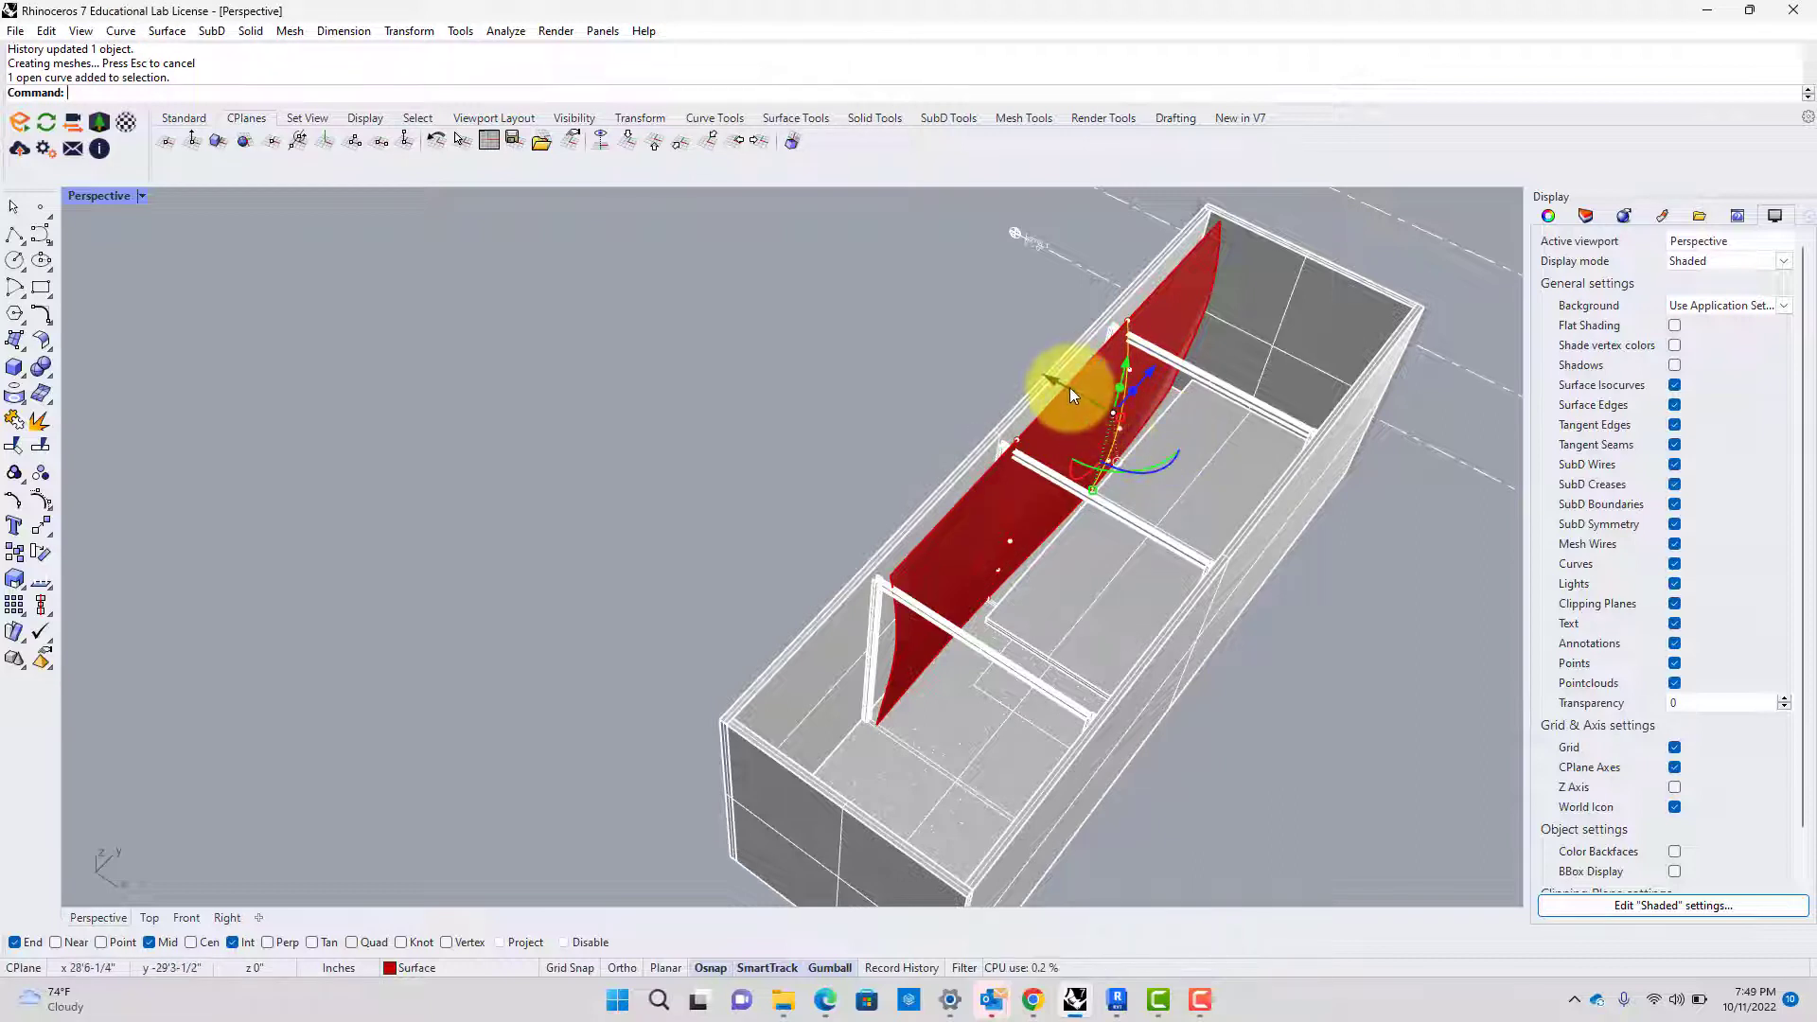
{"action": "left_click_drag", "start_coordinate": [1070, 388], "coordinate": [1076, 394]}
{"action": "scroll", "coordinate": [1214, 426], "scroll_direction": "up", "scroll_amount": 6}
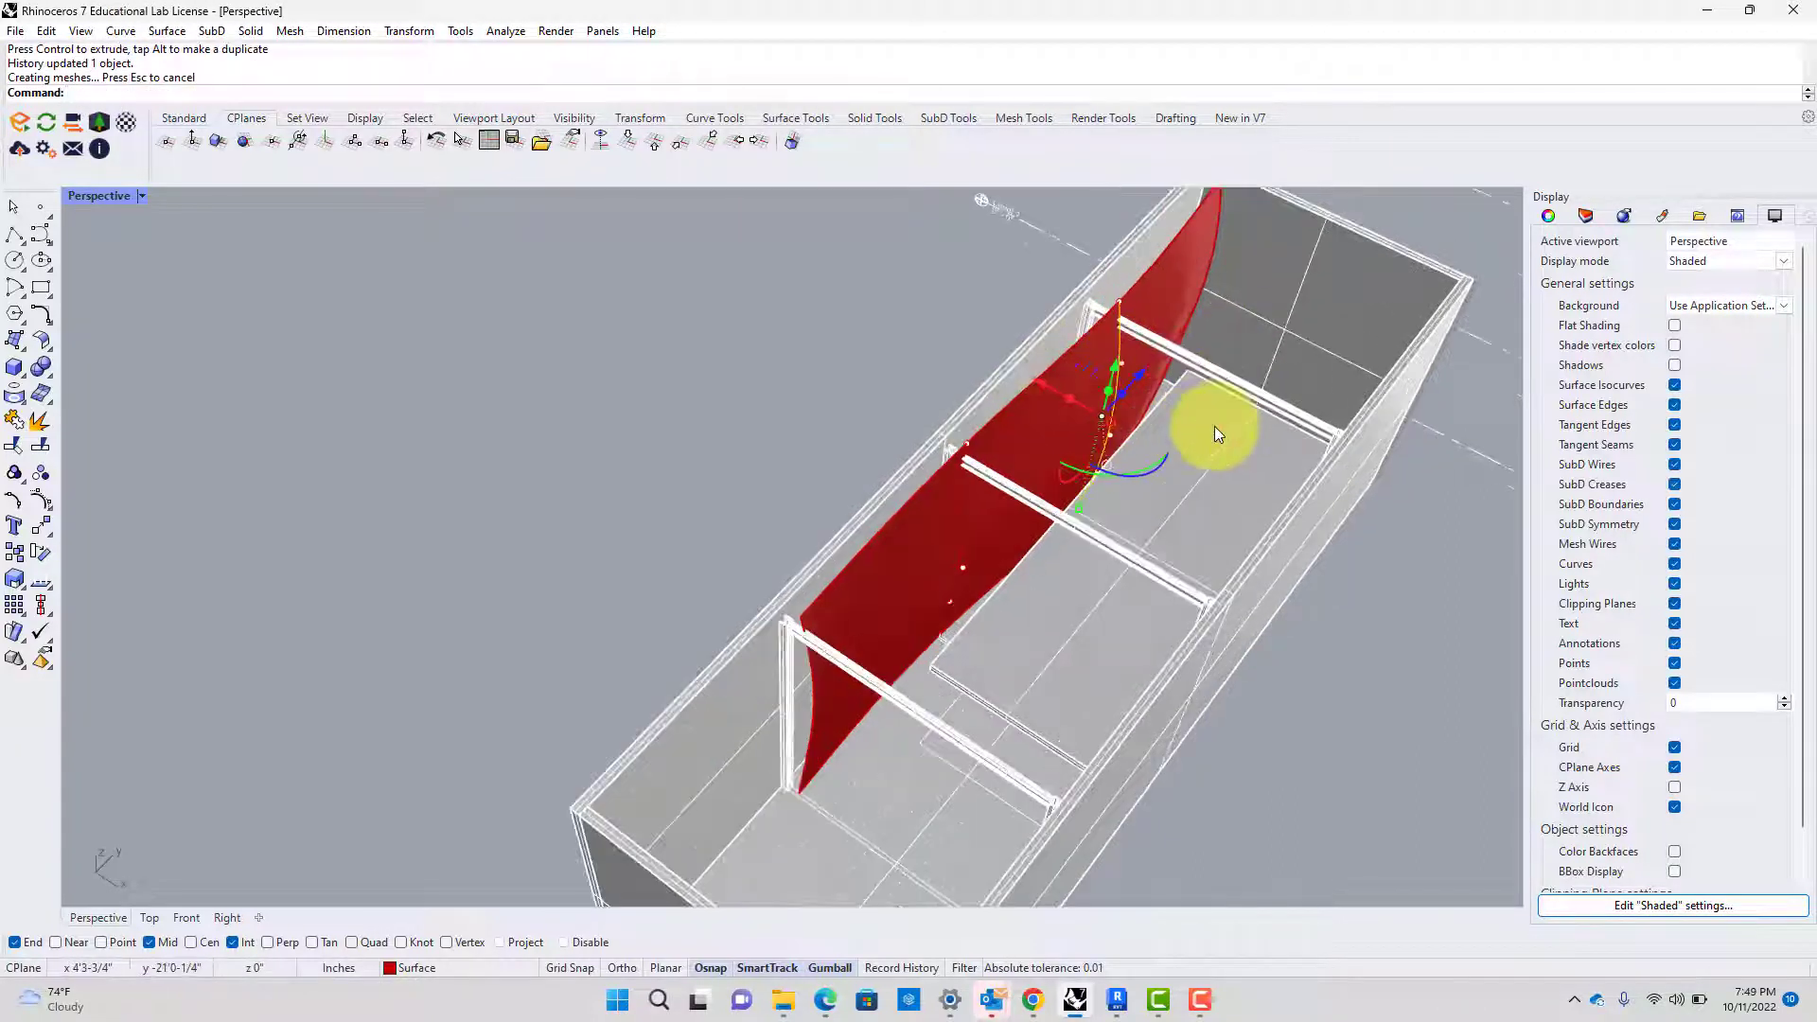
Move the profile curve at the far end lengthwise toward the end wall to extend the lofted surface
{"action": "right_click_drag", "start_coordinate": [1212, 426], "coordinate": [1096, 616]}
{"action": "scroll", "coordinate": [1155, 629], "scroll_direction": "up", "scroll_amount": 5}
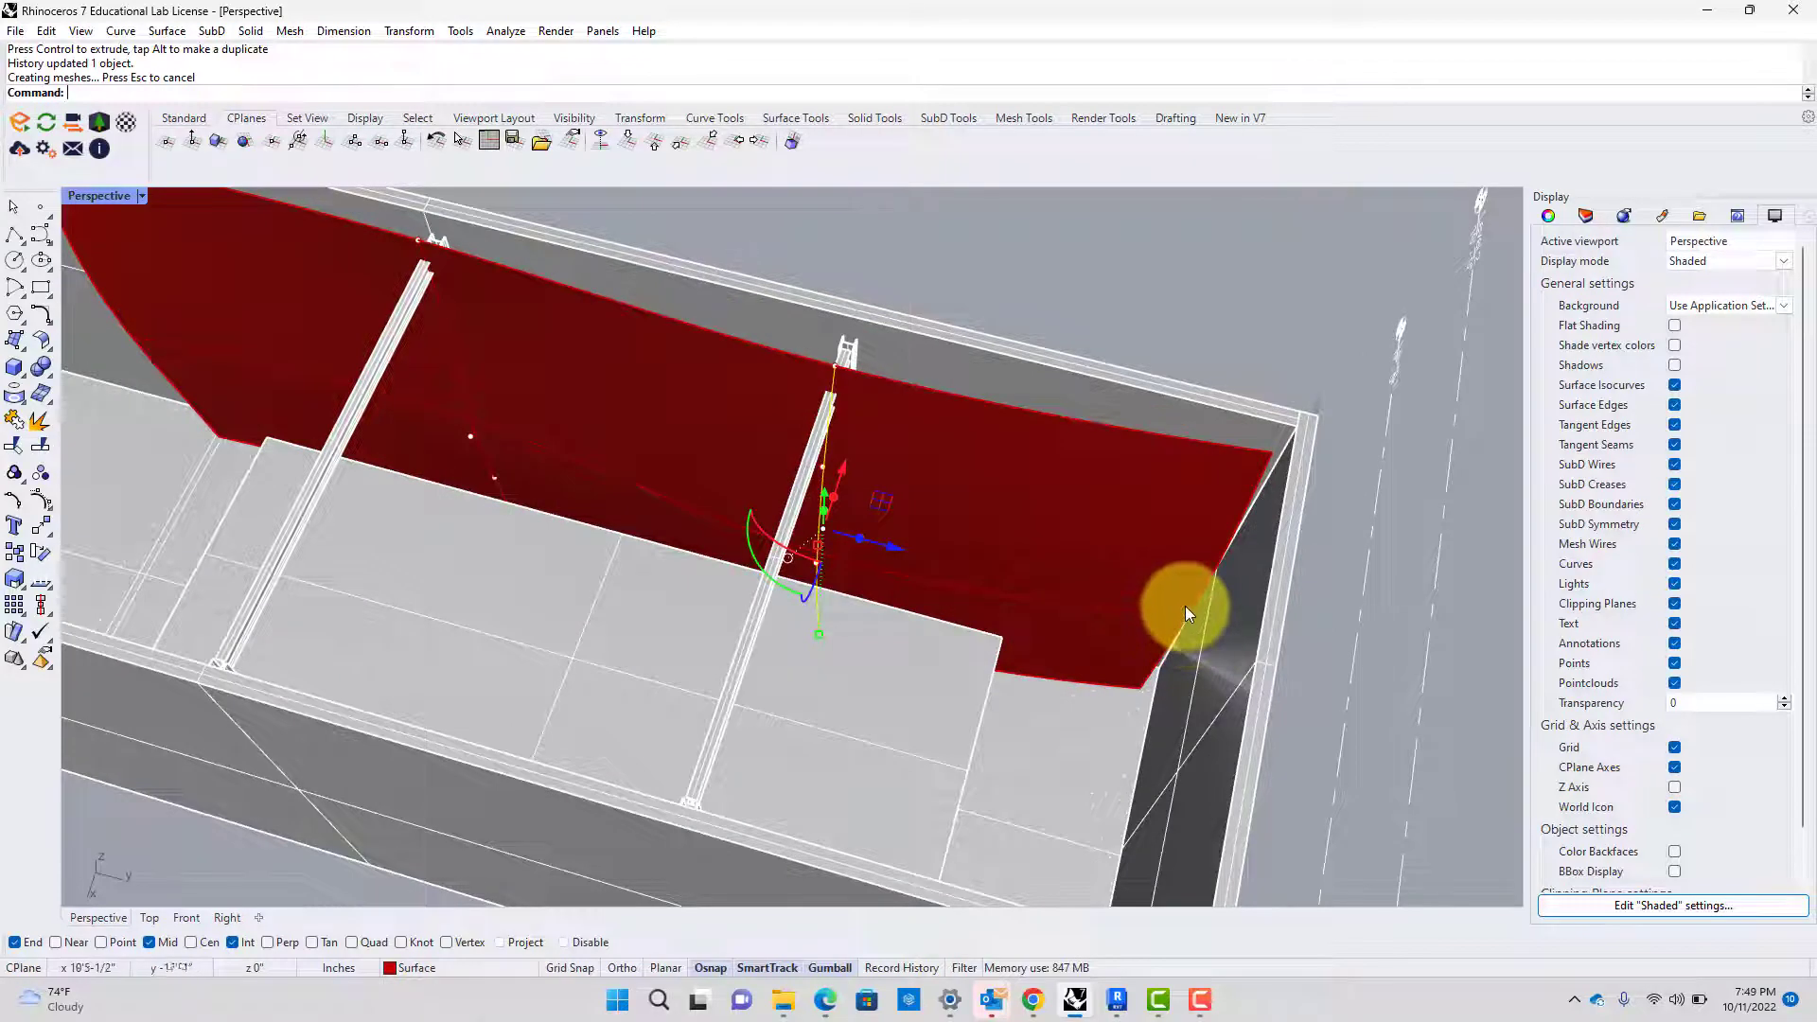
{"action": "left_click", "coordinate": [1185, 606]}
{"action": "left_click", "coordinate": [1197, 605]}
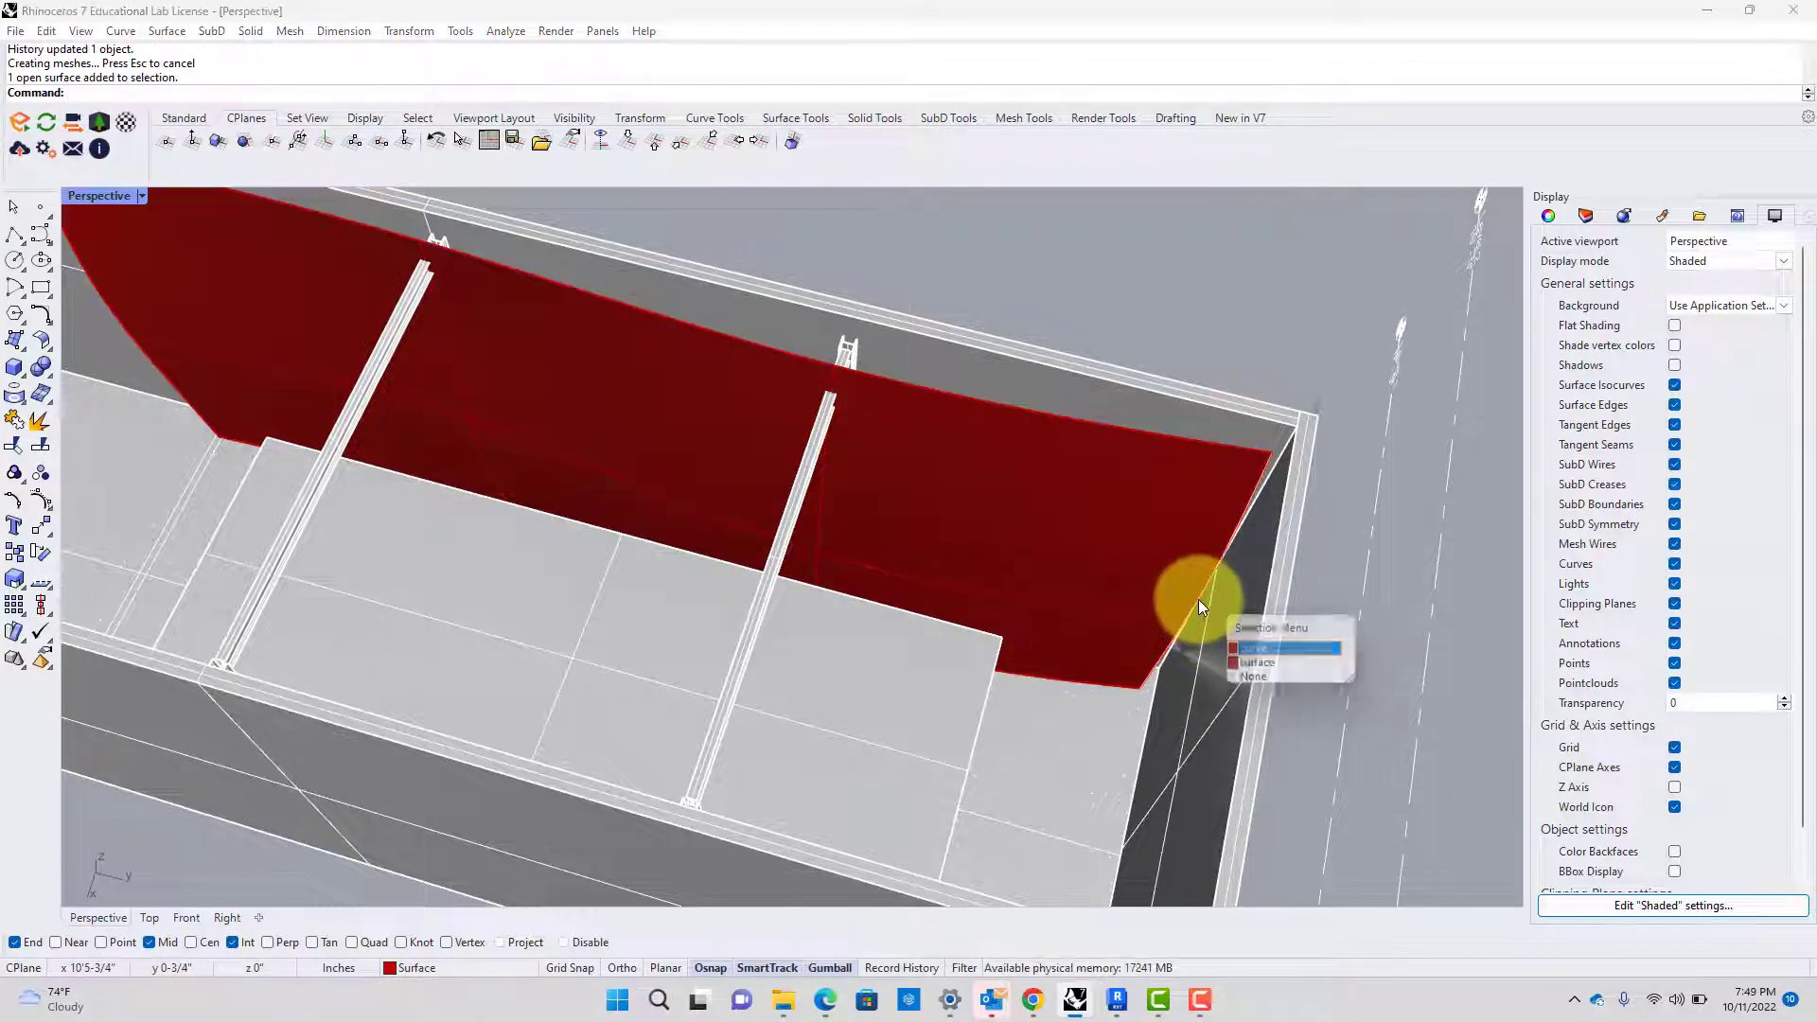
{"action": "left_click", "coordinate": [1250, 655]}
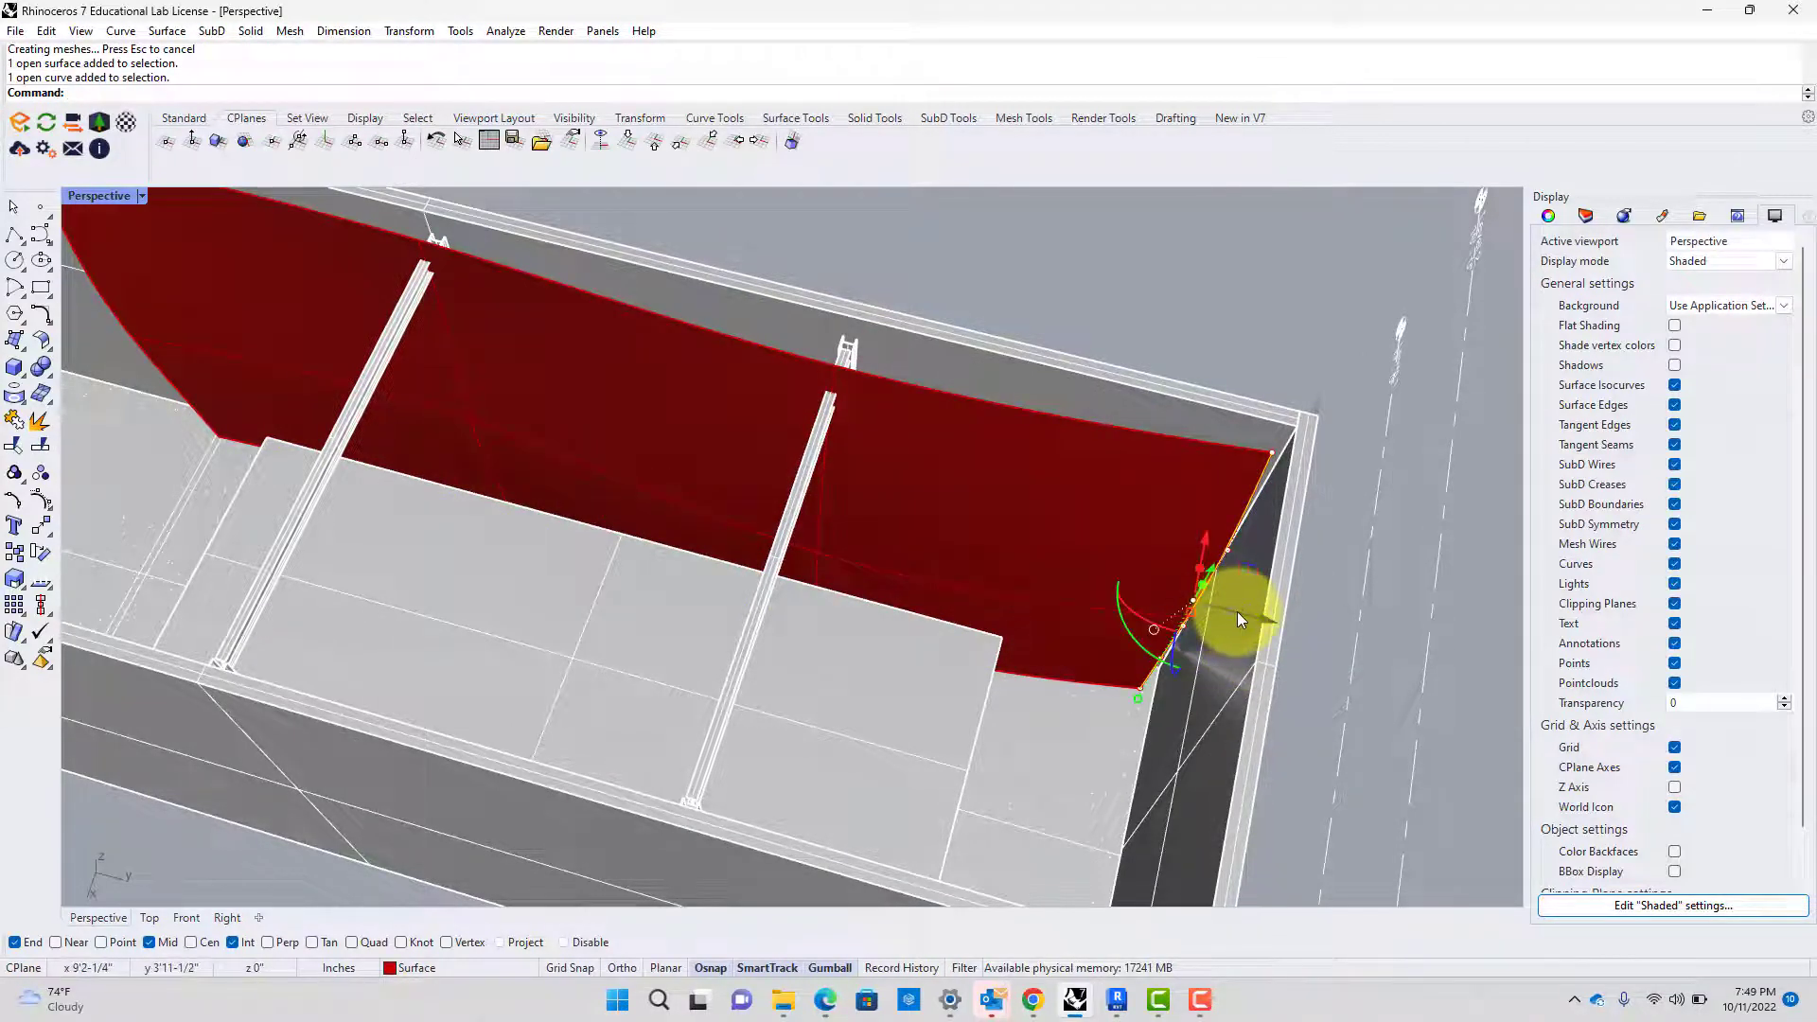
{"action": "left_click_drag", "start_coordinate": [1247, 616], "coordinate": [1254, 623]}
{"action": "type", "text": "1;"}
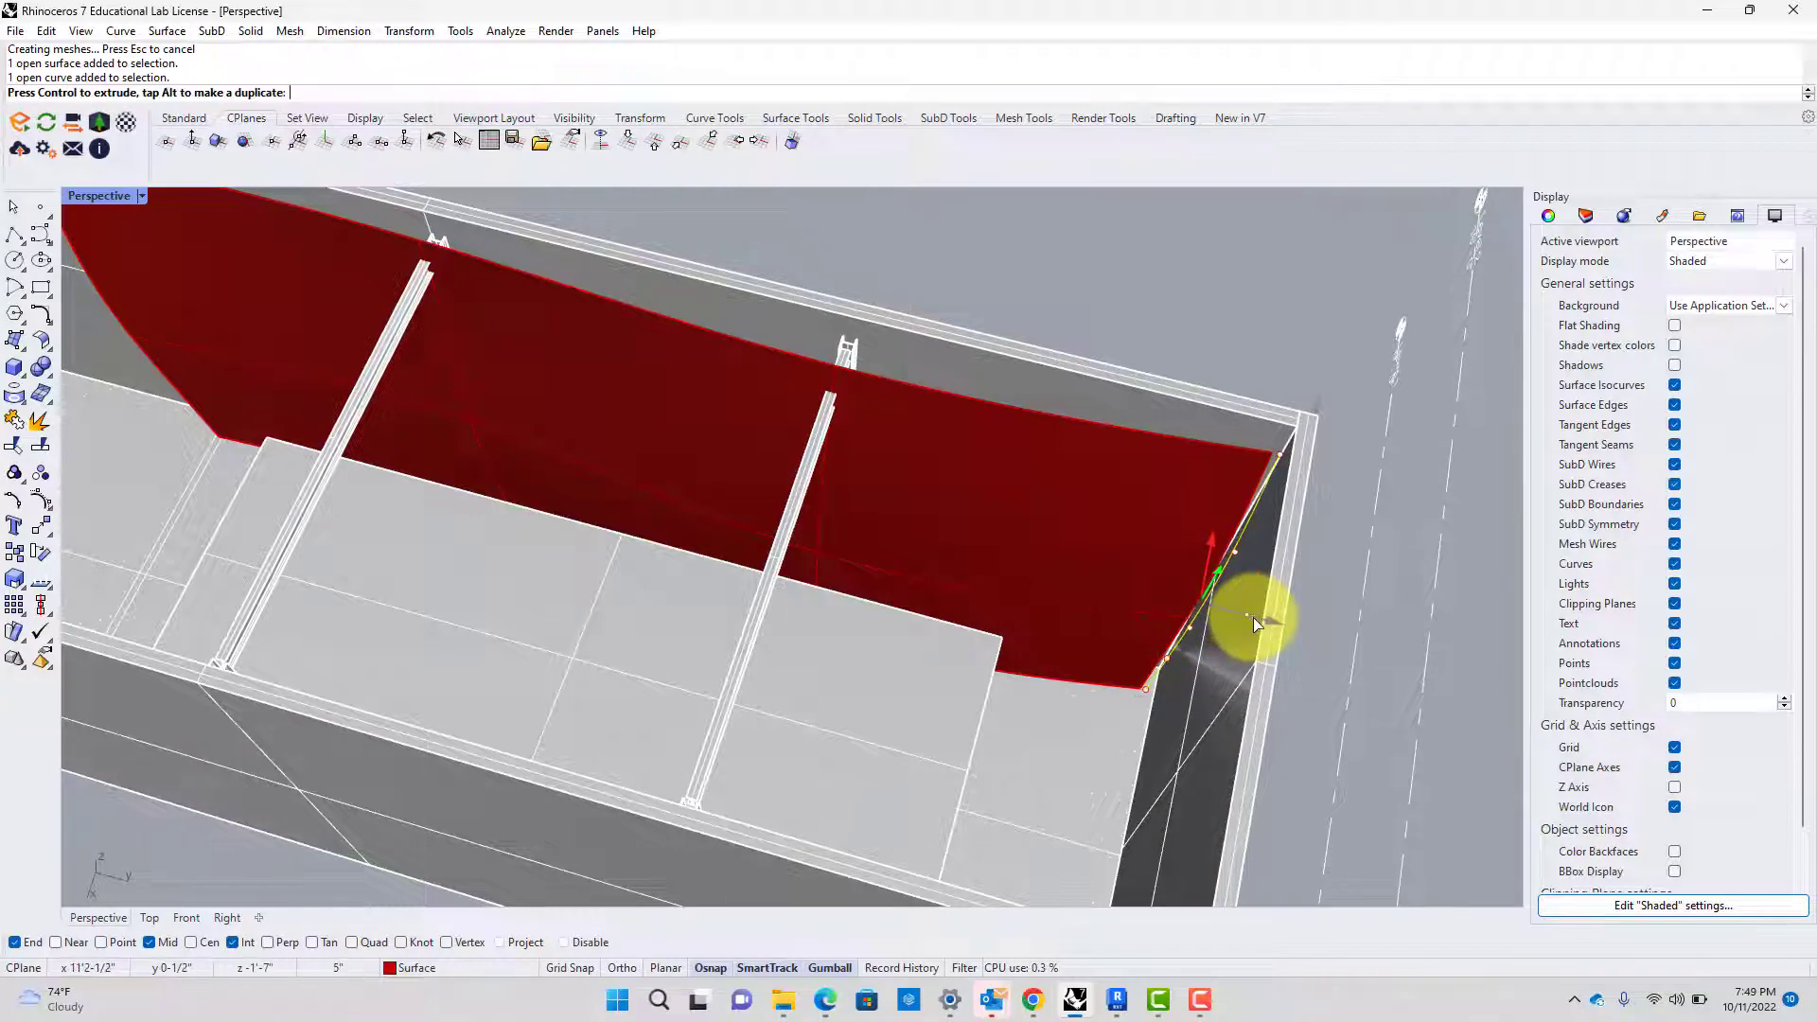
{"action": "key", "text": "Return"}
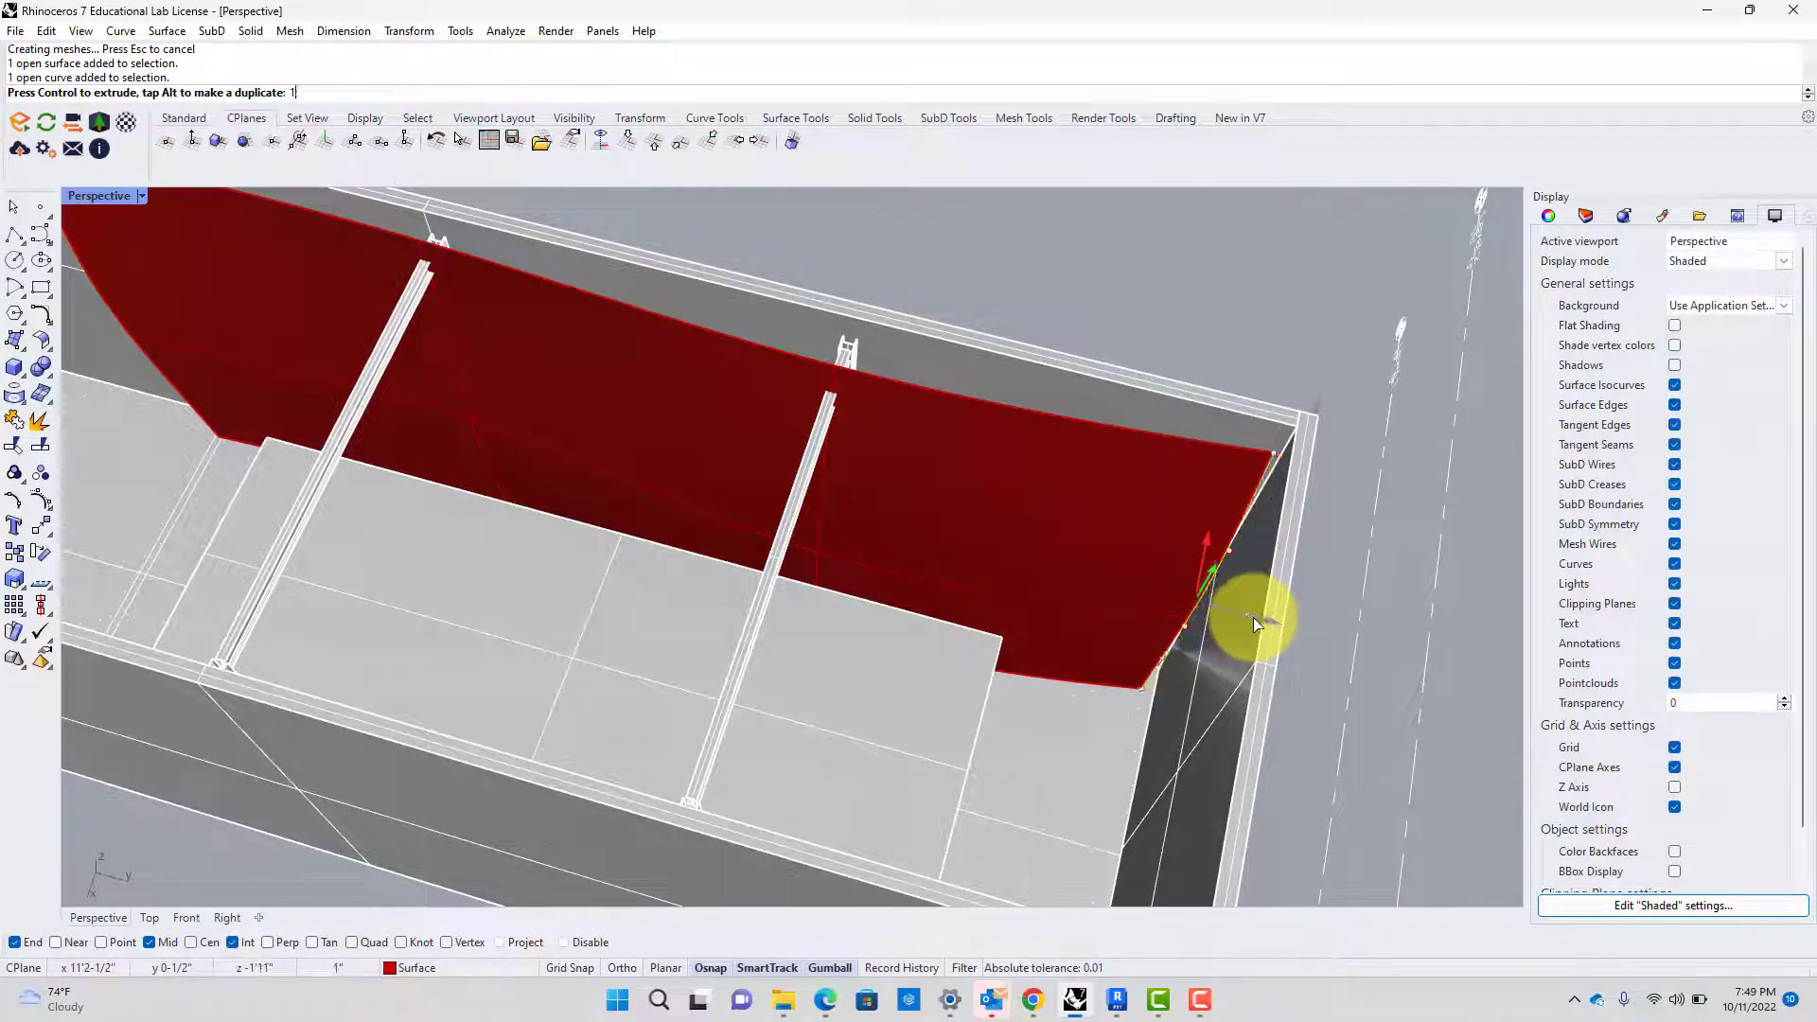
{"action": "key", "text": "Escape"}
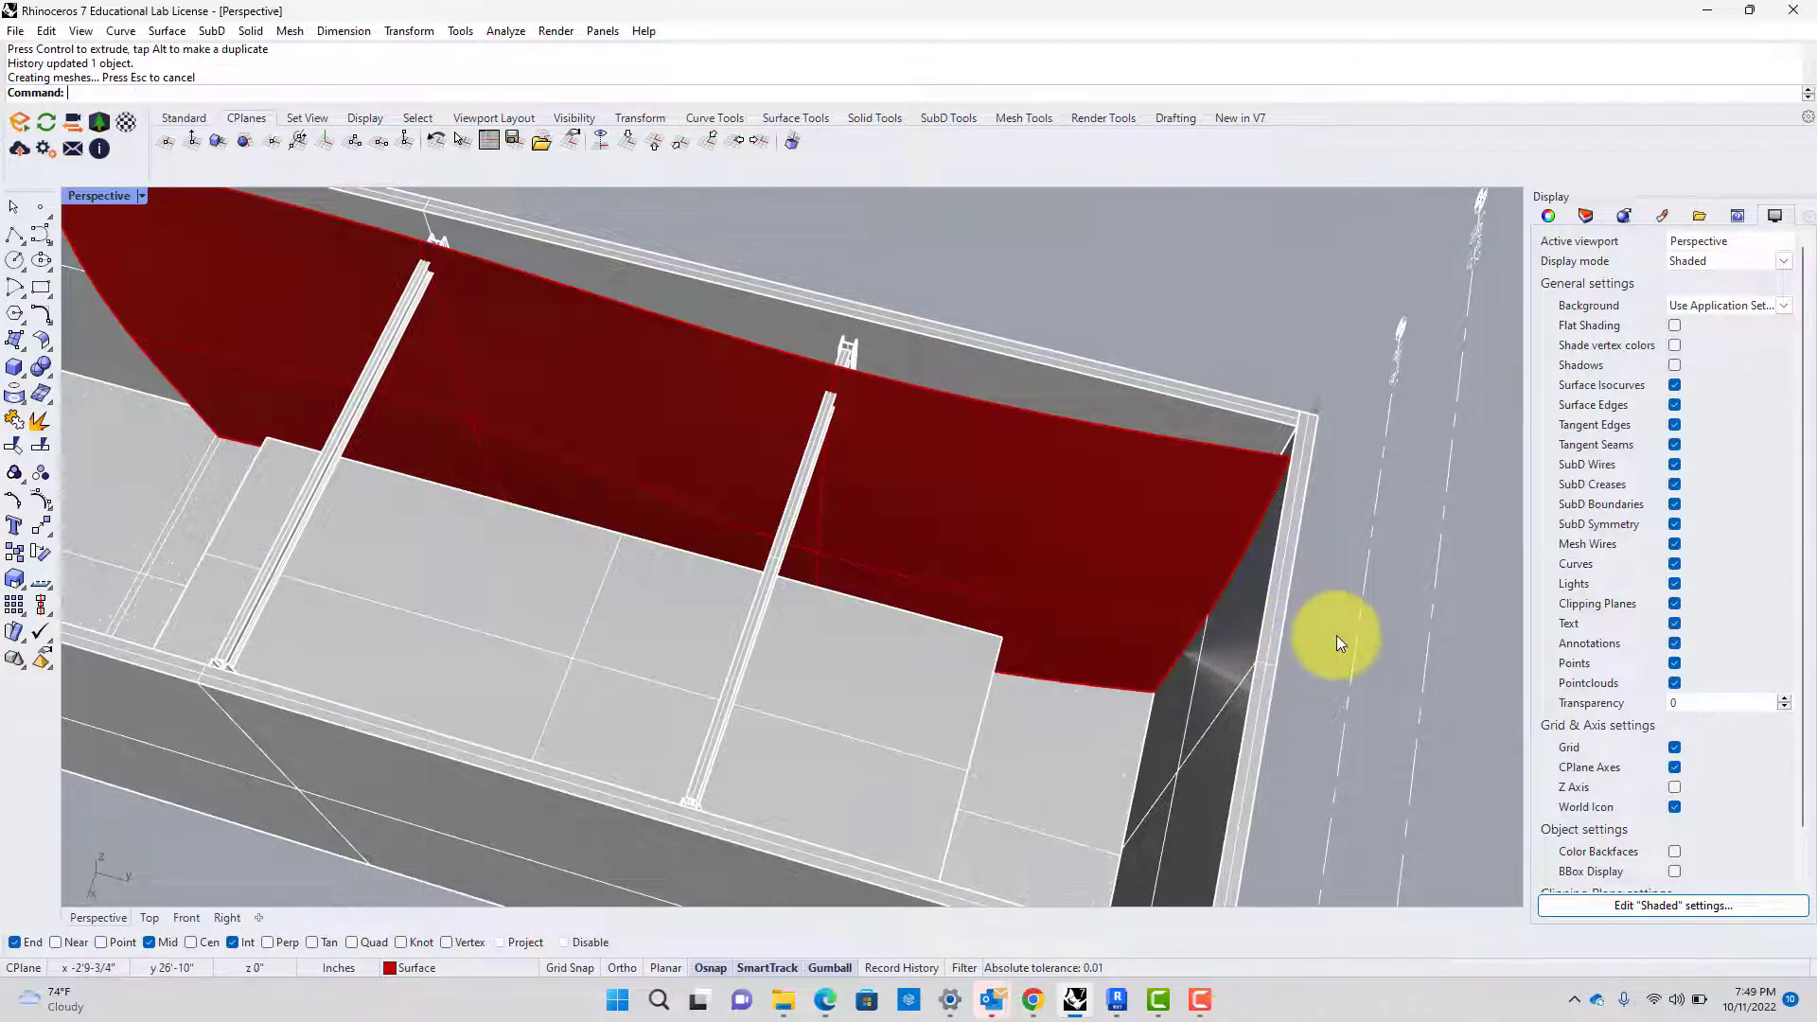
Select the lofted surface and start exporting only that selection, with ACIS (*.sat) as the file type
{"action": "scroll", "coordinate": [1336, 634], "scroll_direction": "down", "scroll_amount": 5}
{"action": "right_click_drag", "start_coordinate": [985, 581], "coordinate": [1128, 685]}
{"action": "scroll", "coordinate": [946, 455], "scroll_direction": "up", "scroll_amount": 5}
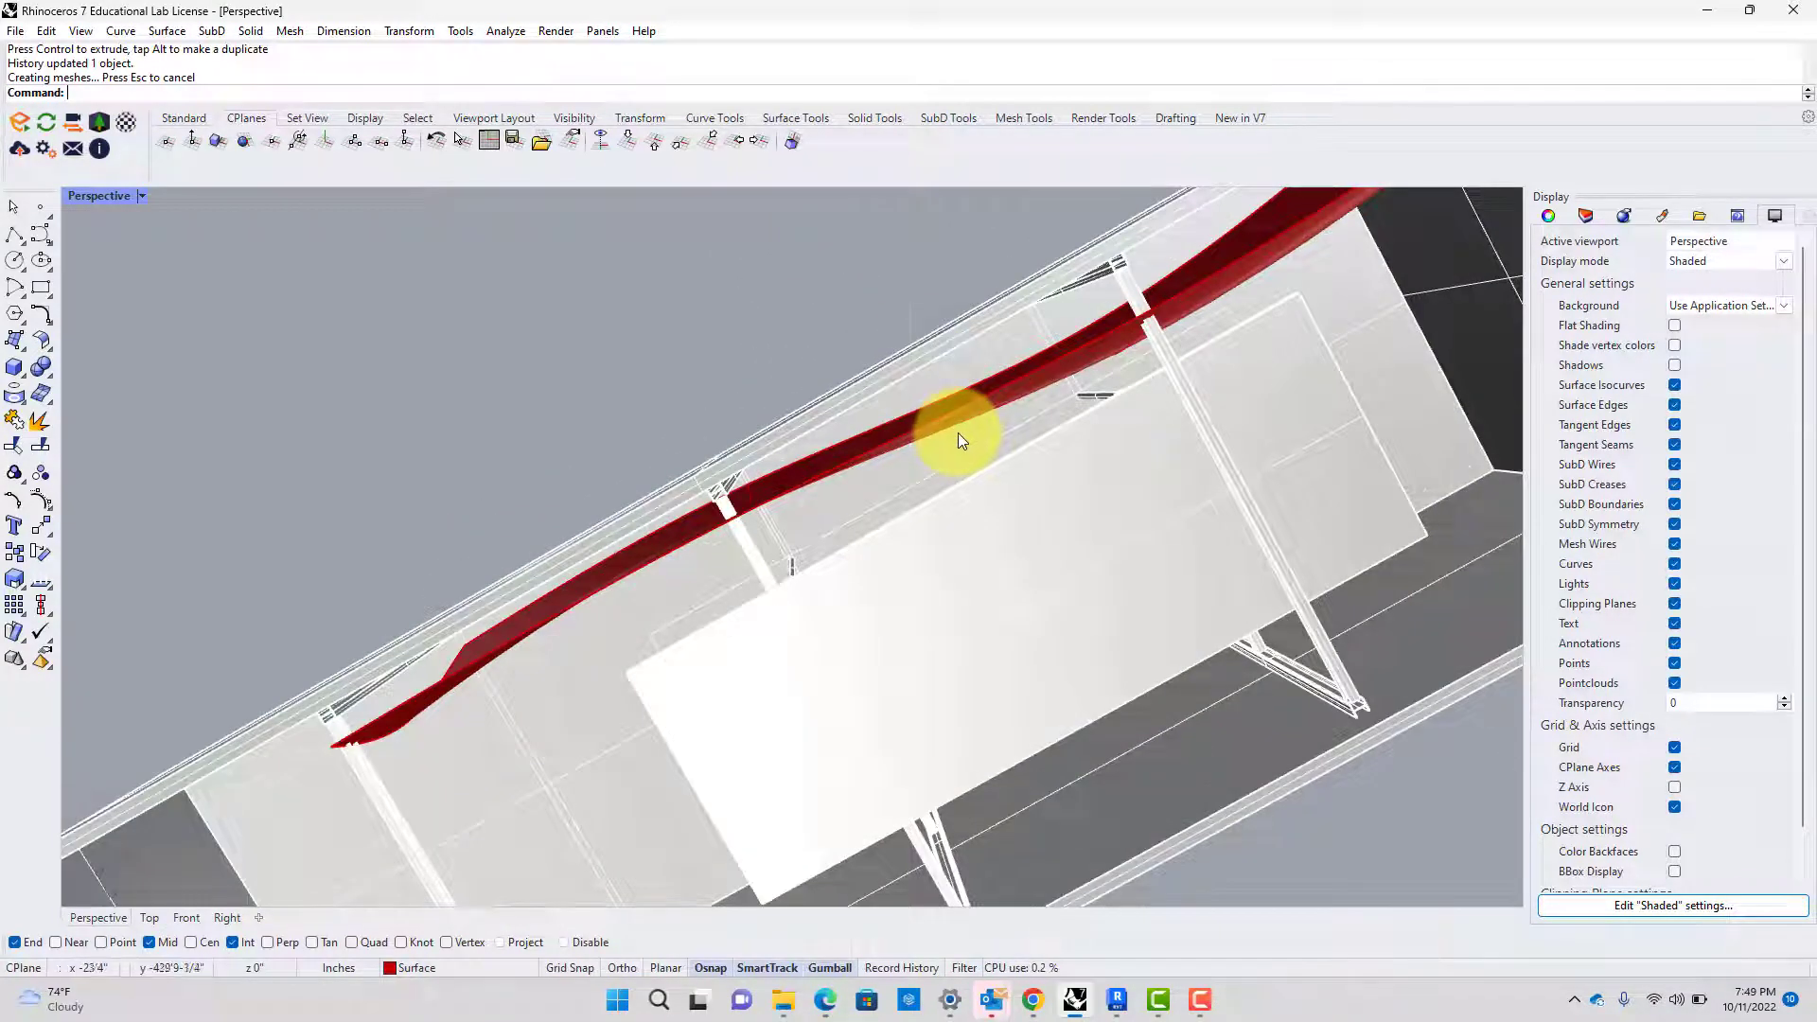
{"action": "scroll", "coordinate": [958, 434], "scroll_direction": "down", "scroll_amount": 6}
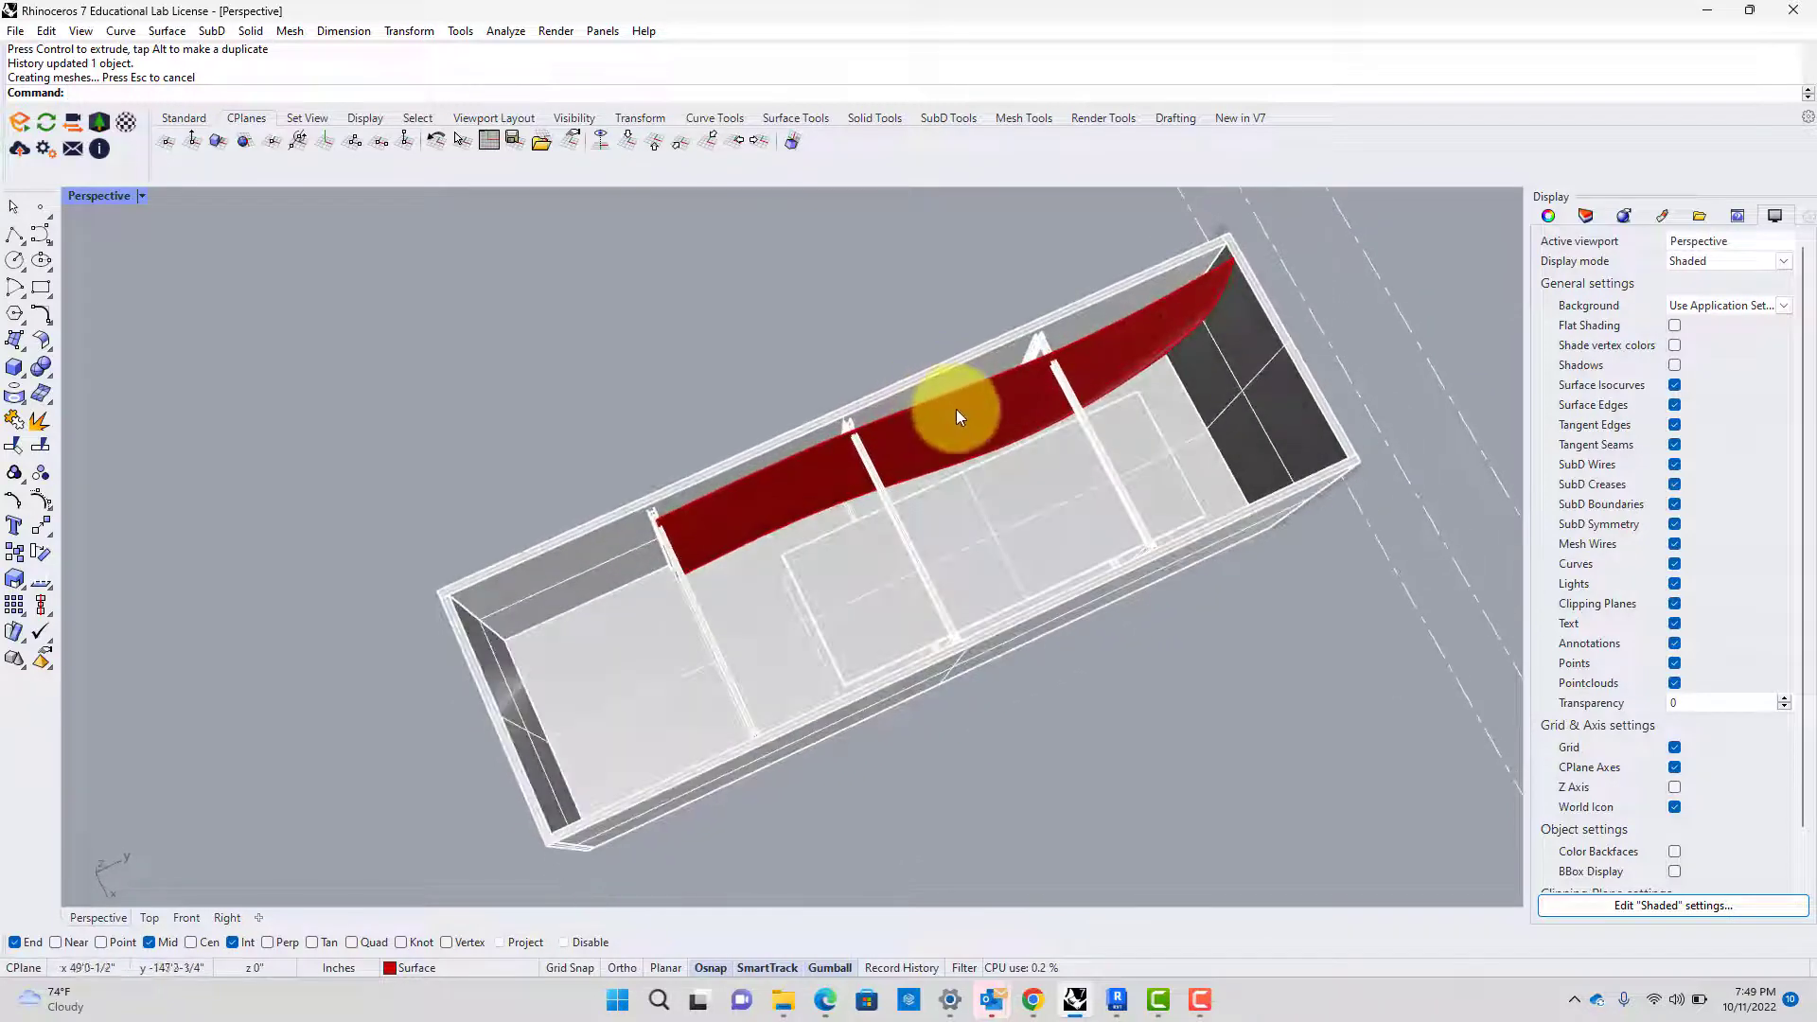
{"action": "left_click", "coordinate": [958, 413]}
{"action": "scroll", "coordinate": [856, 441], "scroll_direction": "up", "scroll_amount": 4}
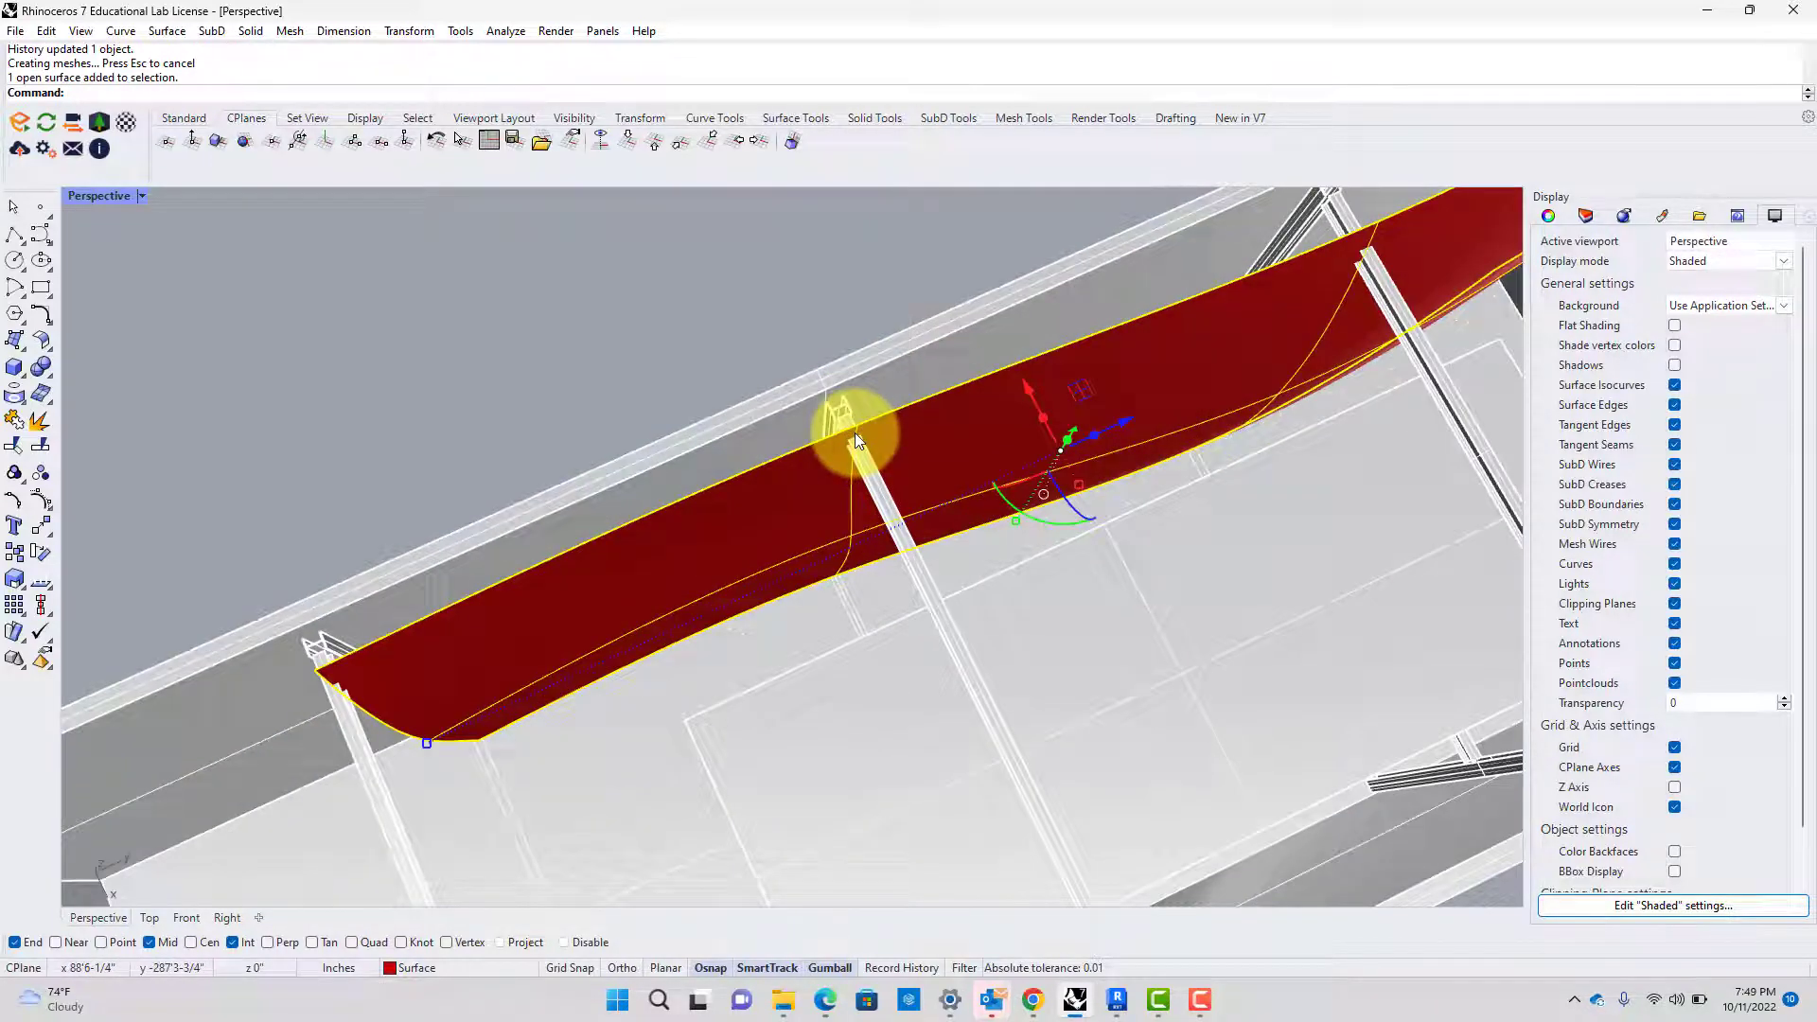
{"action": "left_click", "coordinate": [16, 31]}
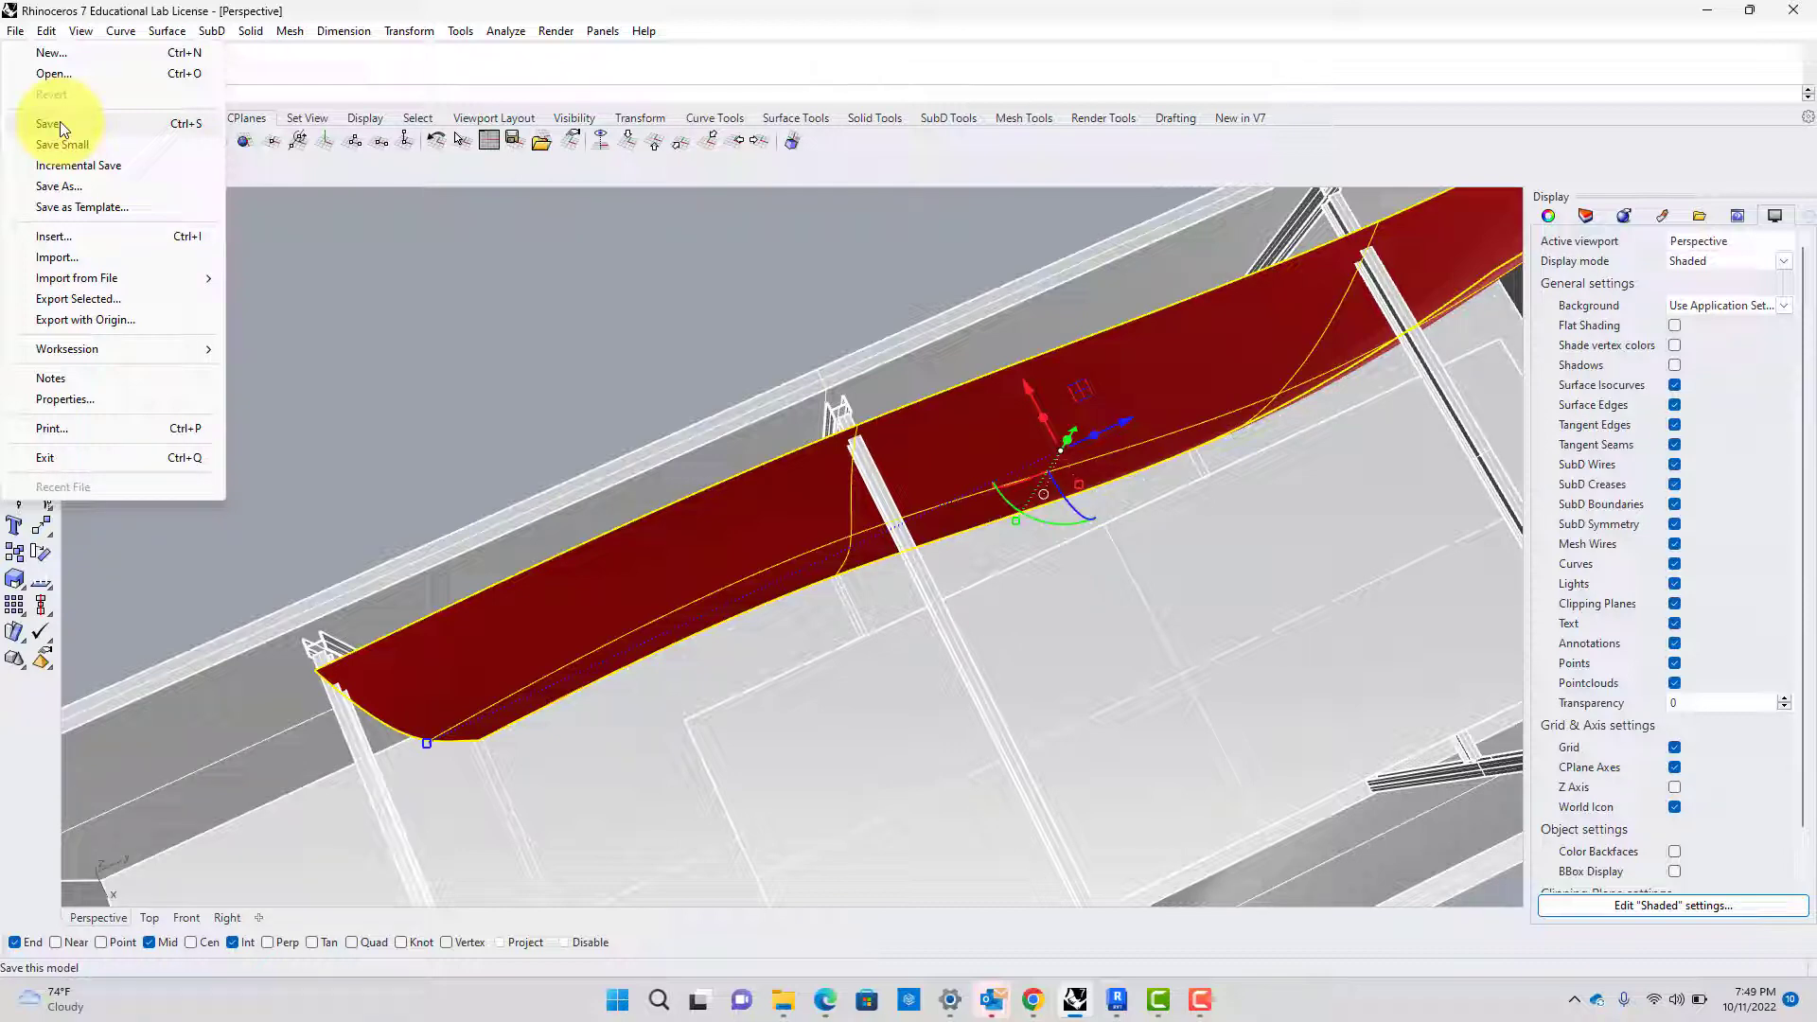
{"action": "left_click", "coordinate": [129, 303]}
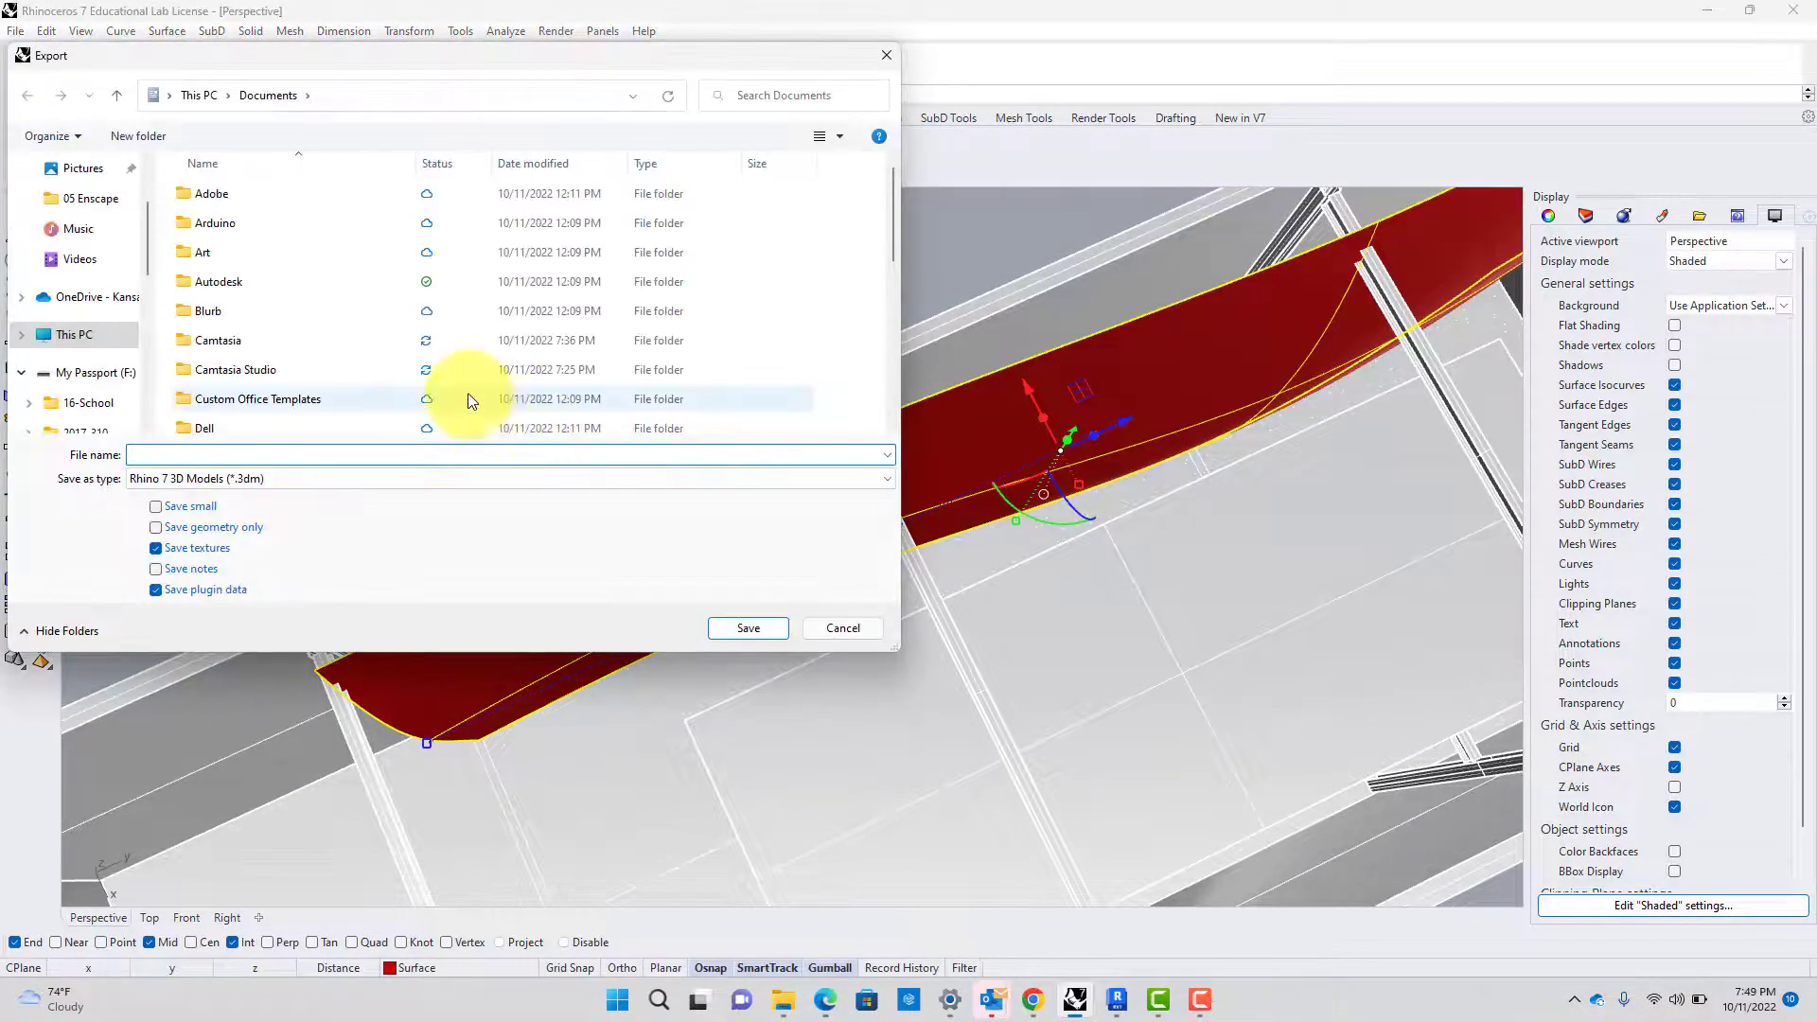
{"action": "left_click", "coordinate": [397, 477]}
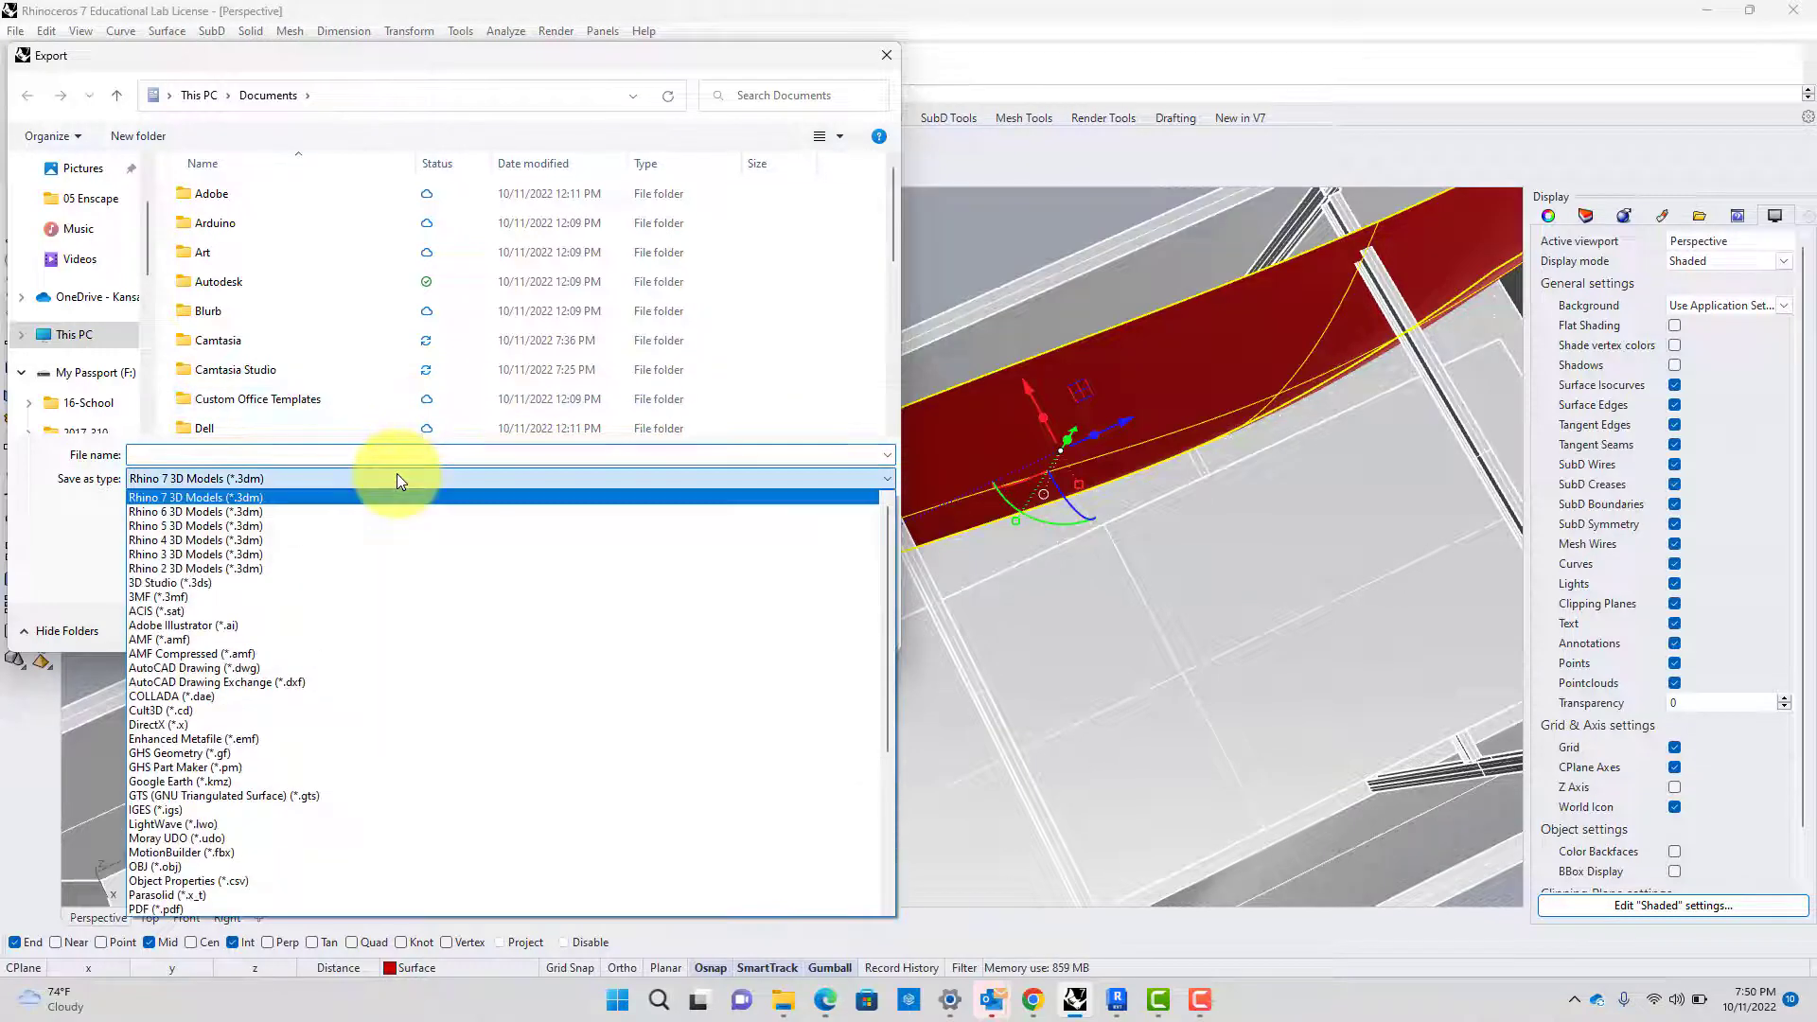
{"action": "left_click", "coordinate": [314, 612]}
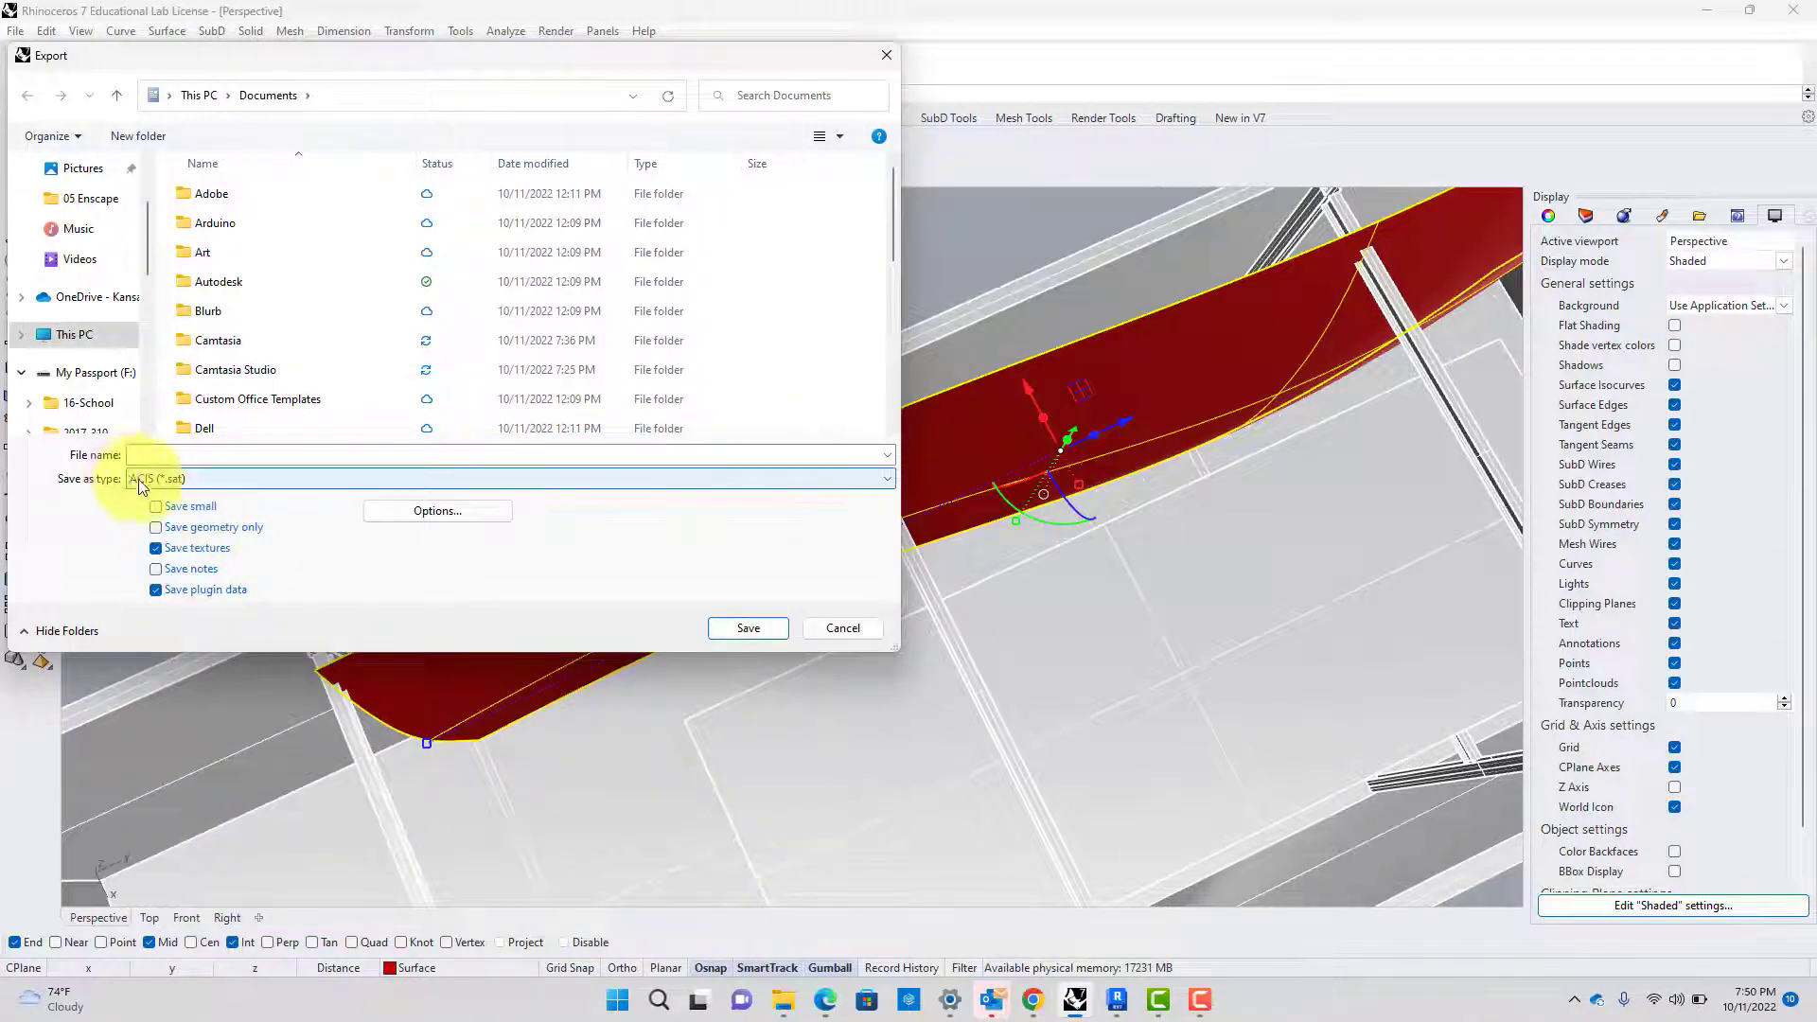
Set the export location to the Assignment 05 folder under Documents - IAID Documents, 00-DeptHead, IARC310, Assignments in OneDrive
{"action": "scroll", "coordinate": [259, 382], "scroll_direction": "down", "scroll_amount": 5}
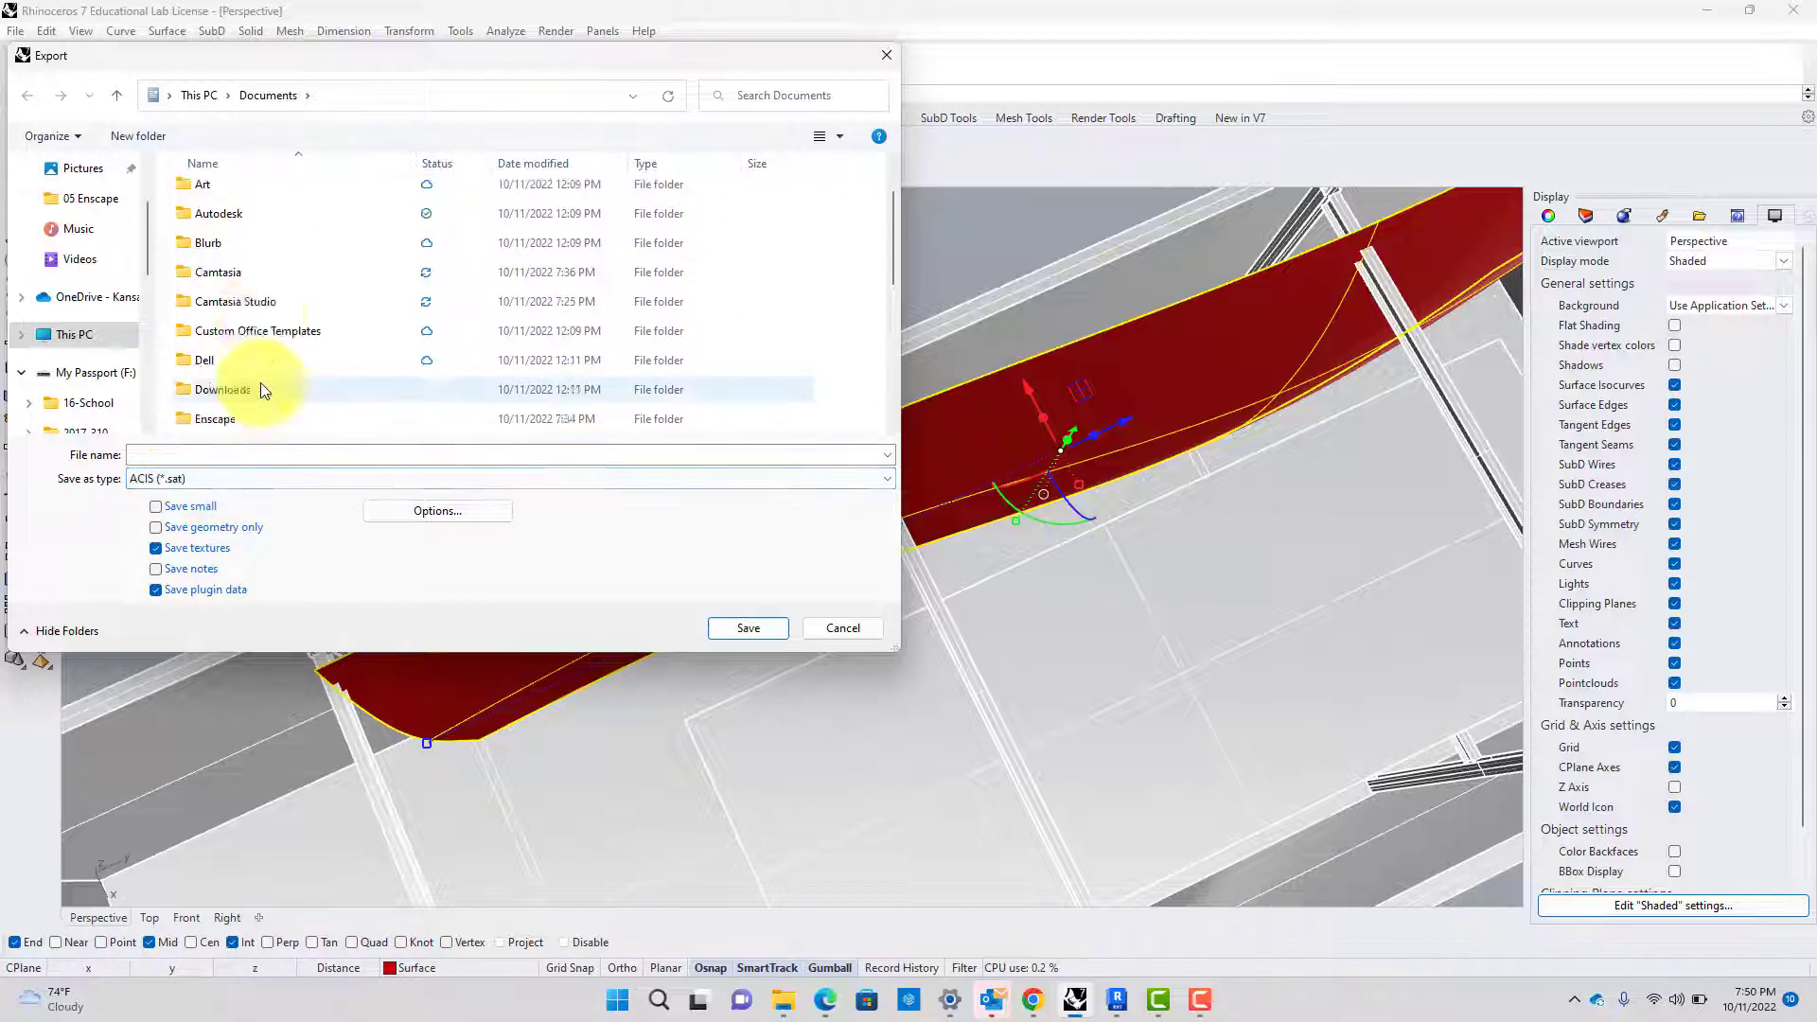
{"action": "scroll", "coordinate": [258, 378], "scroll_direction": "up", "scroll_amount": 2}
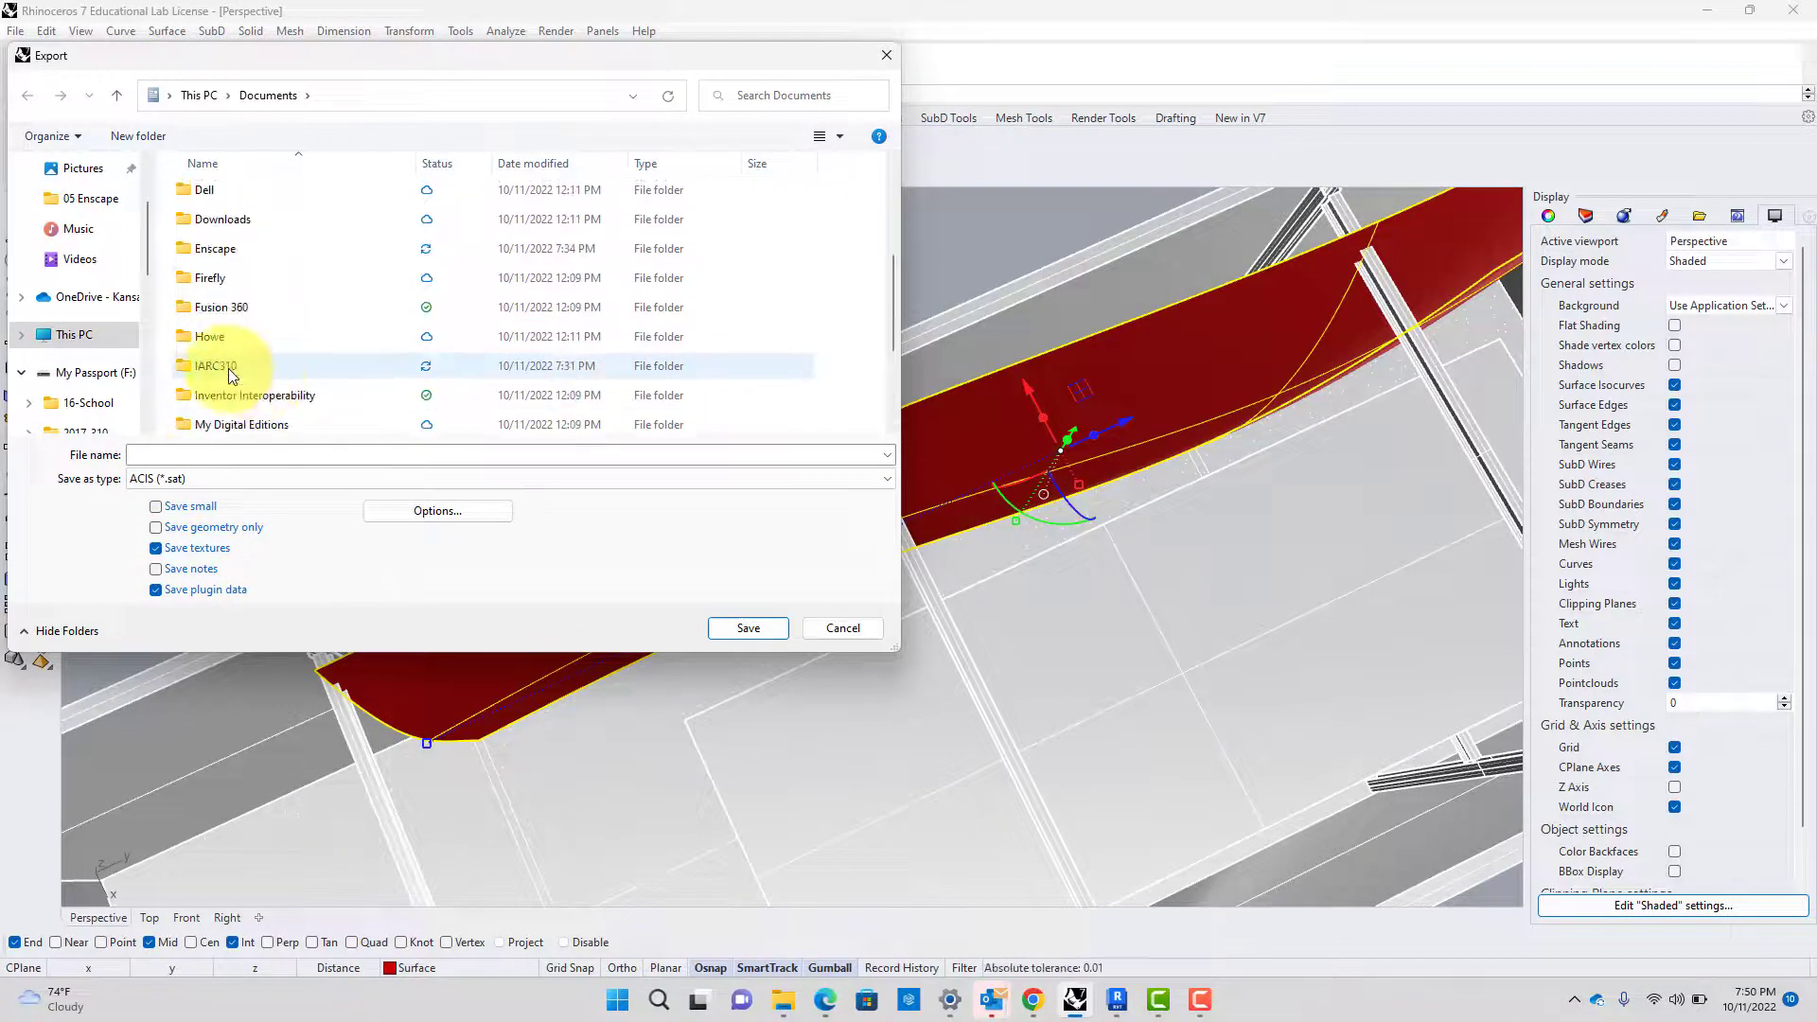
{"action": "left_click", "coordinate": [98, 299]}
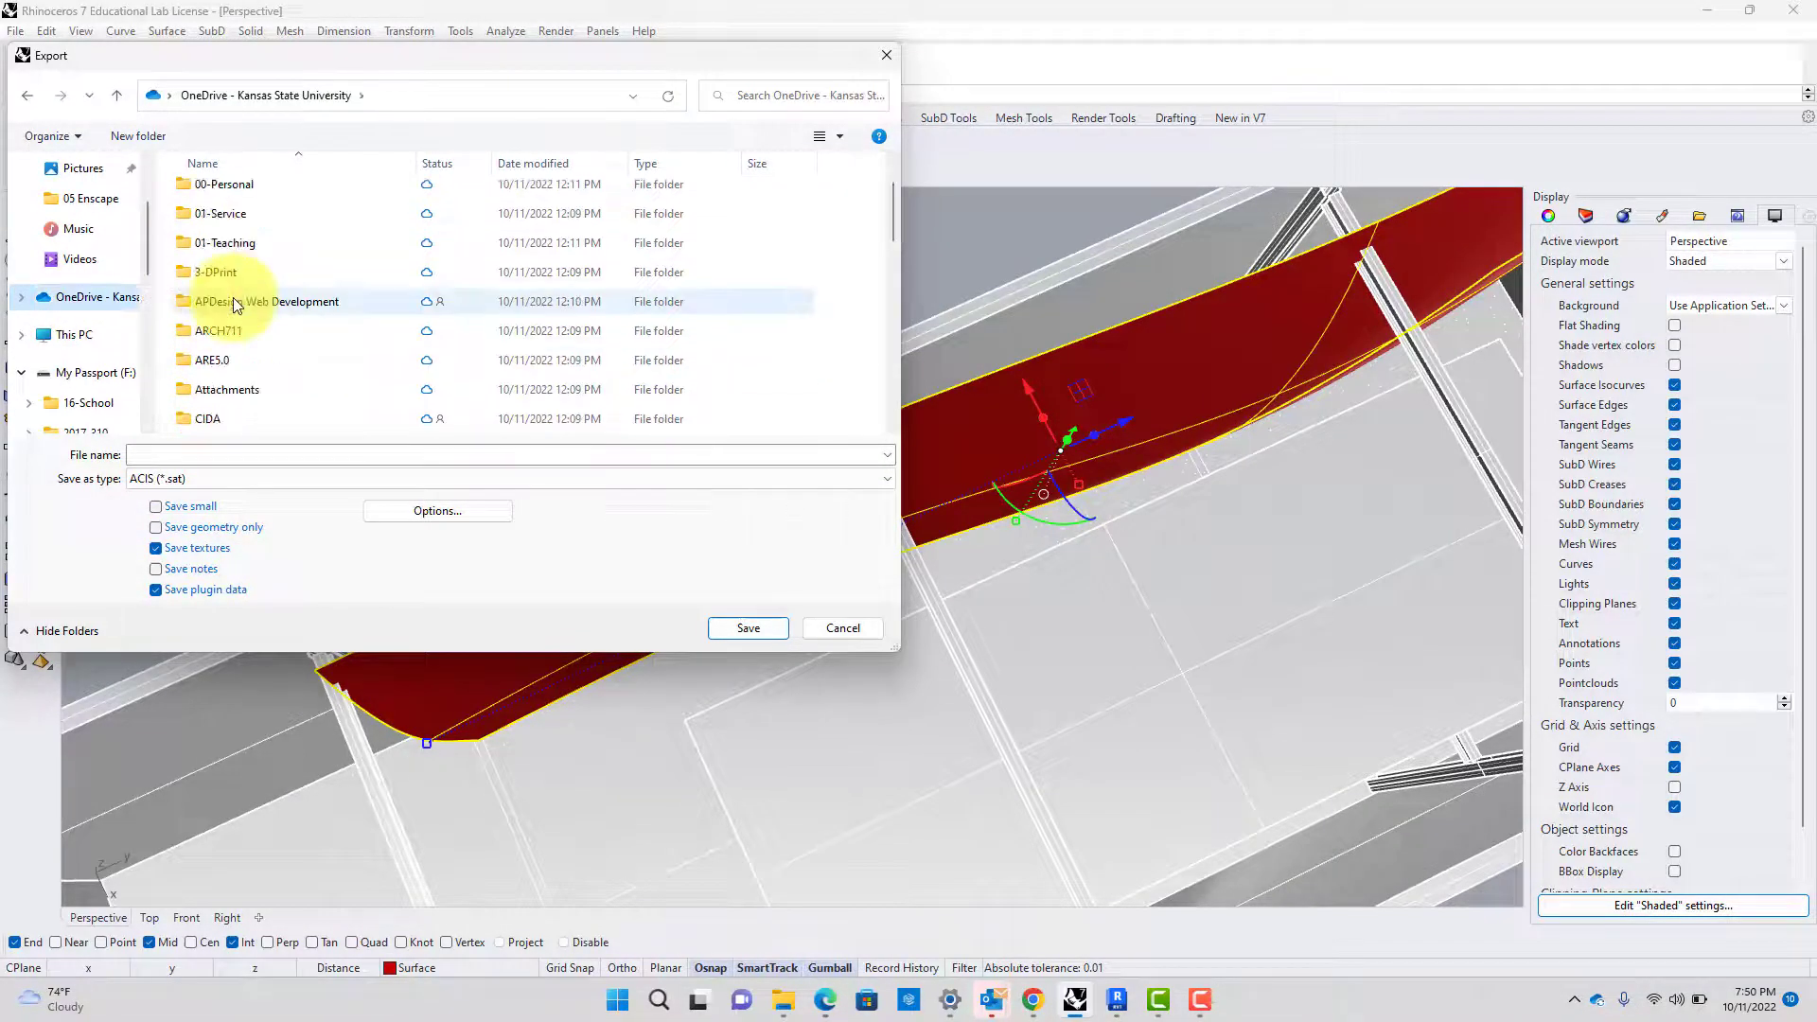
{"action": "scroll", "coordinate": [232, 310], "scroll_direction": "up", "scroll_amount": 1}
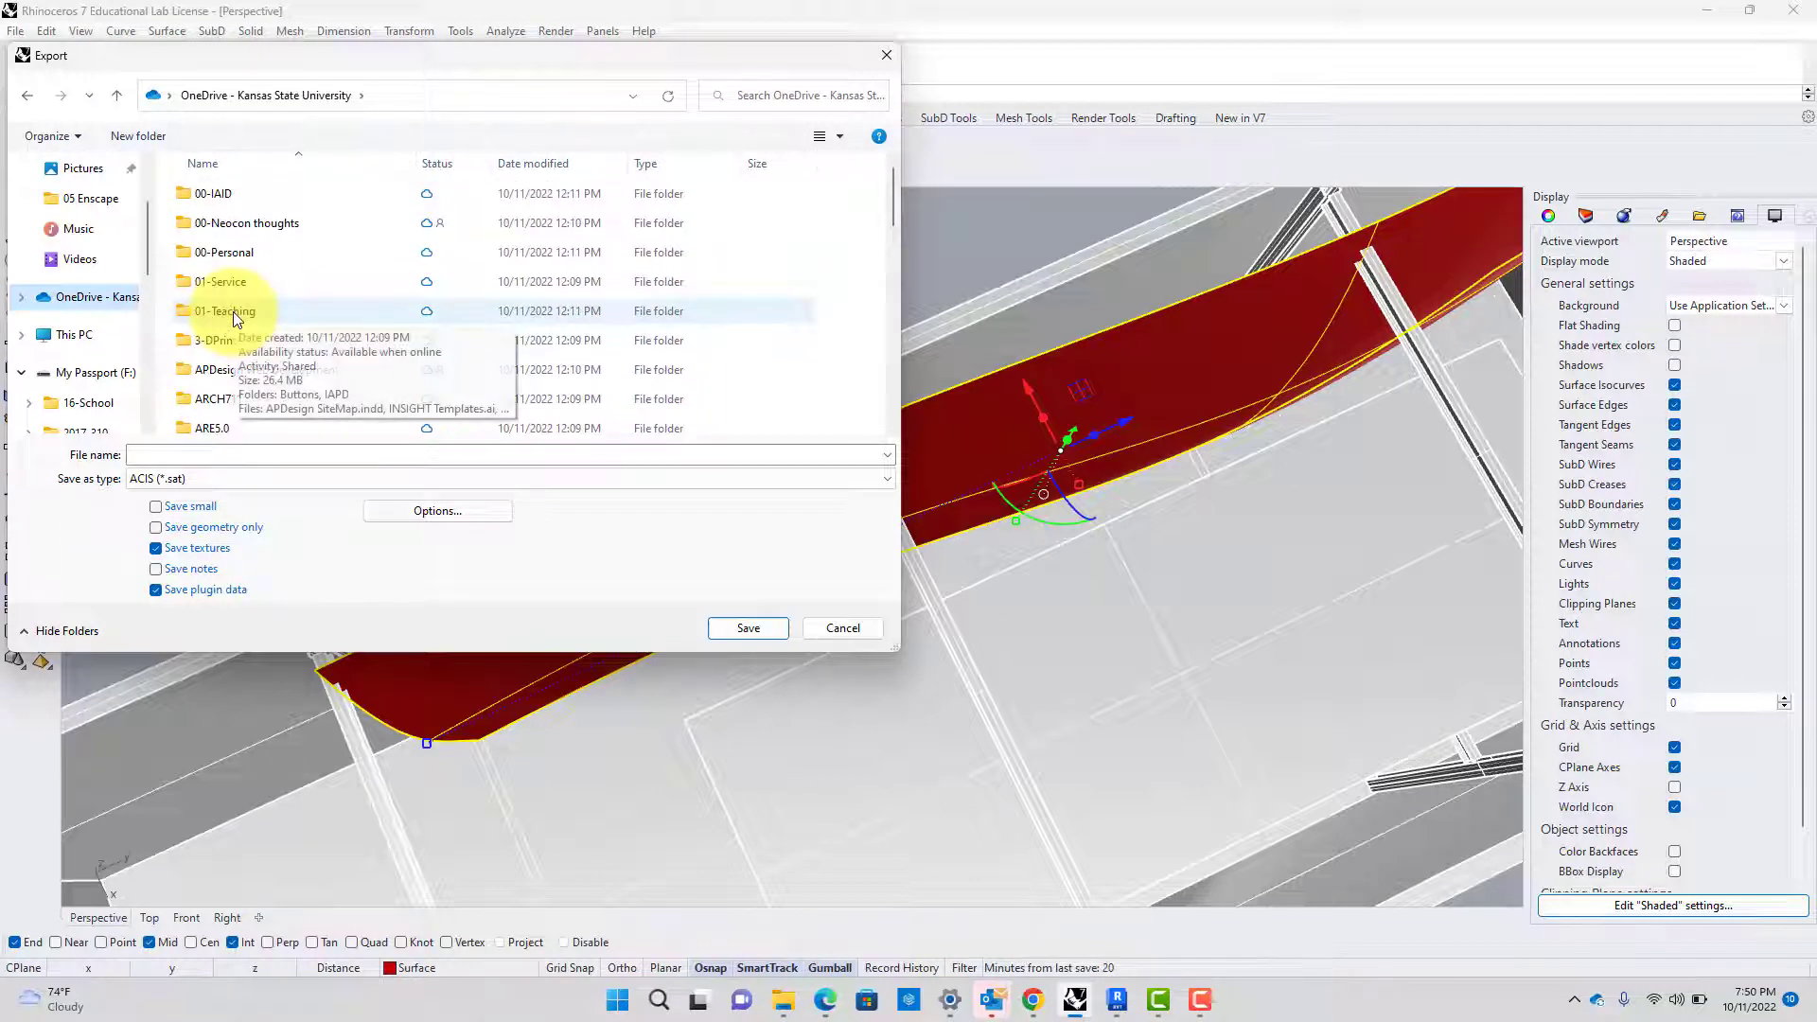
{"action": "scroll", "coordinate": [247, 316], "scroll_direction": "down", "scroll_amount": 1}
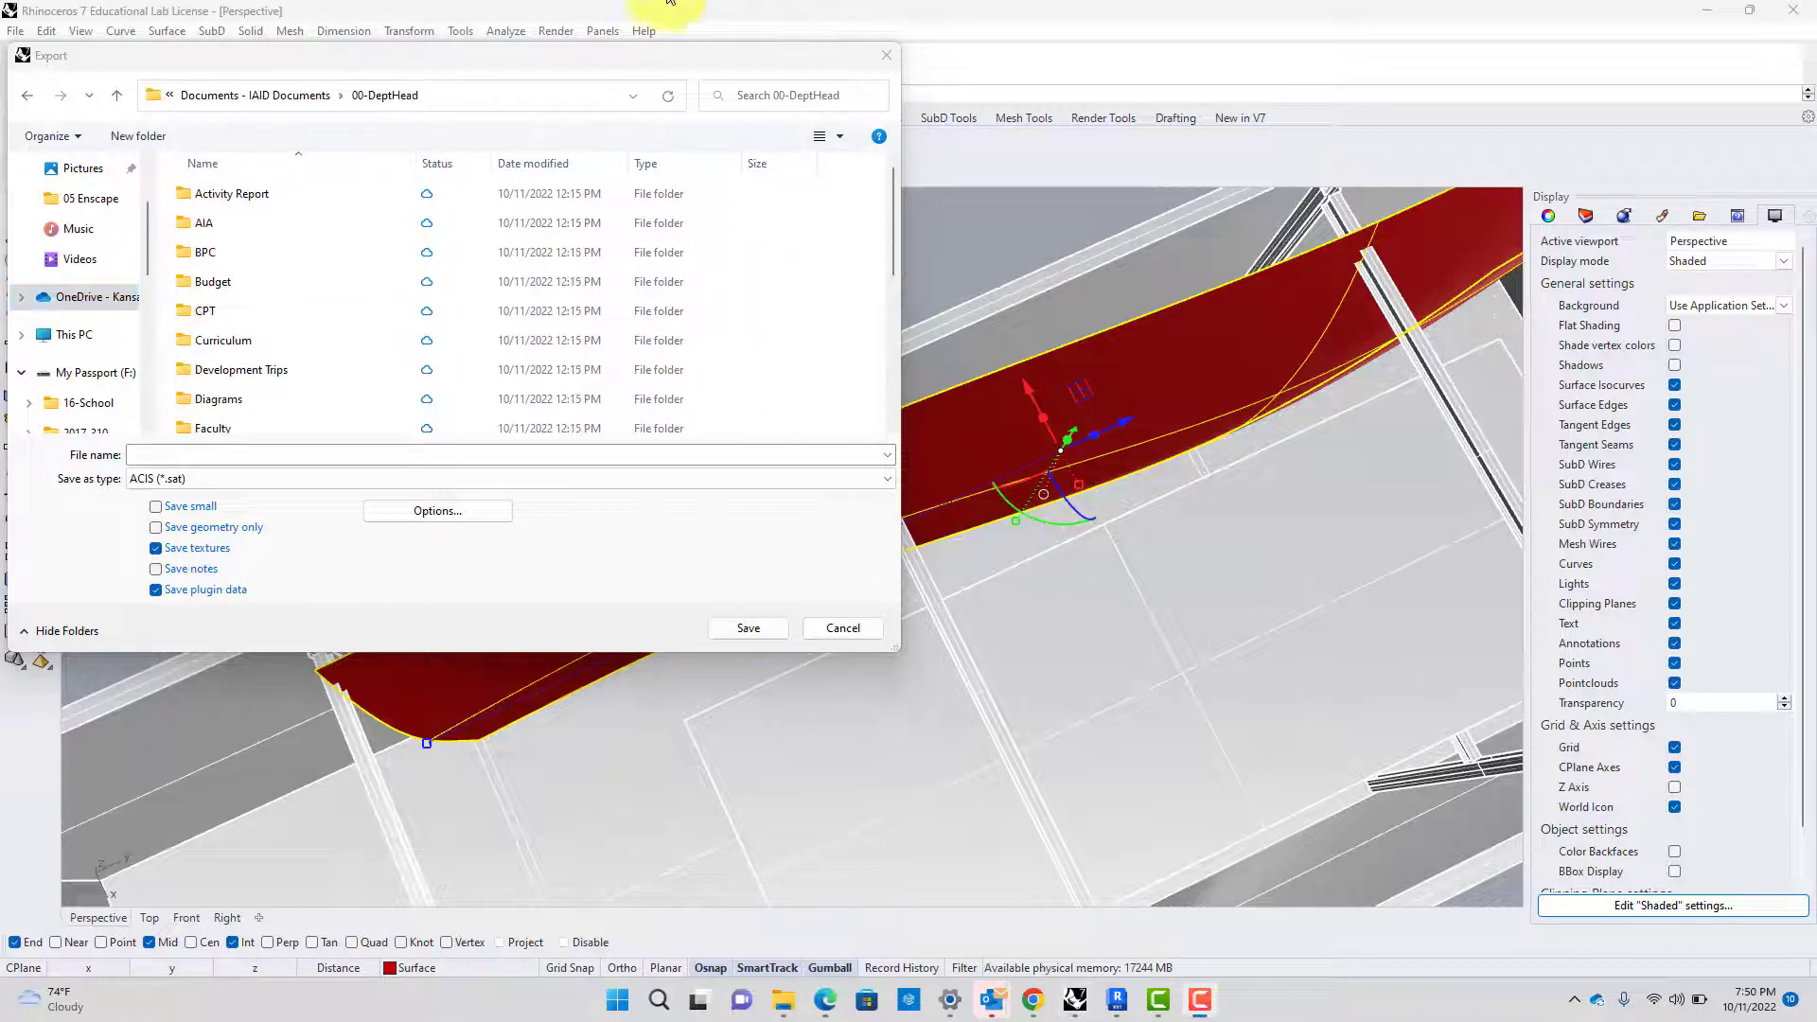
{"action": "scroll", "coordinate": [233, 326], "scroll_direction": "down", "scroll_amount": 1}
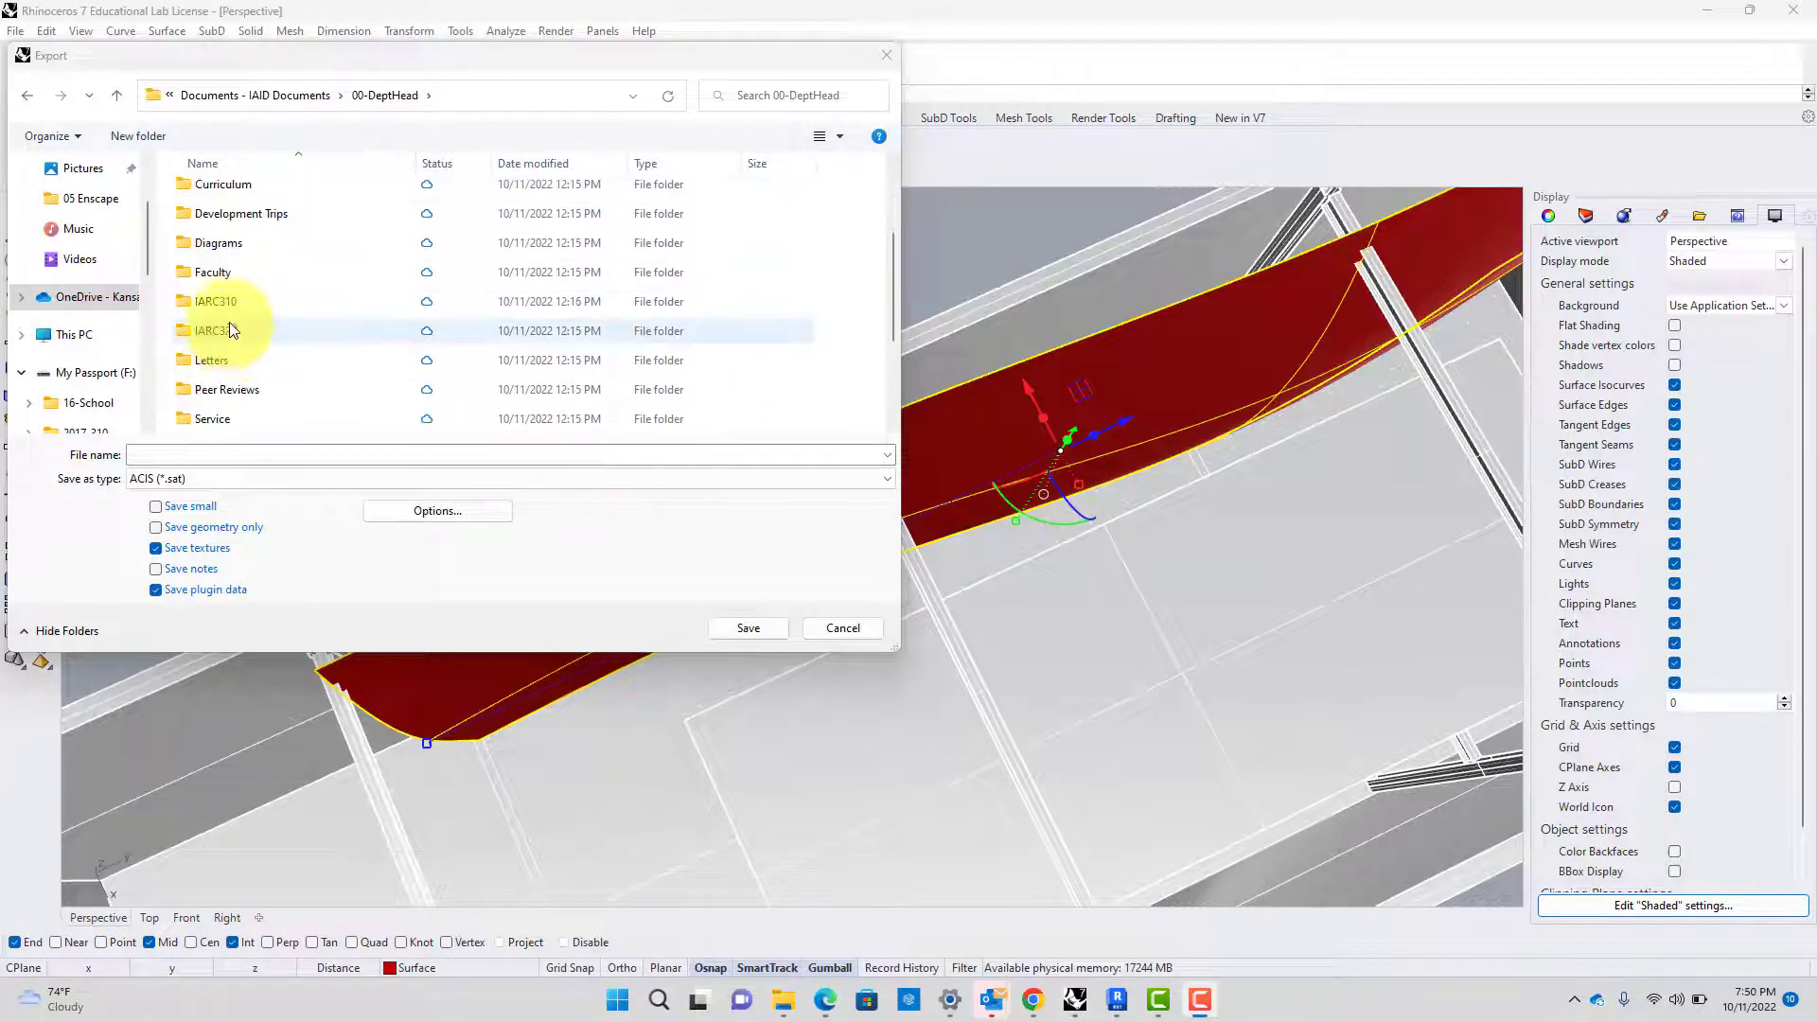
{"action": "double_click", "coordinate": [230, 305]}
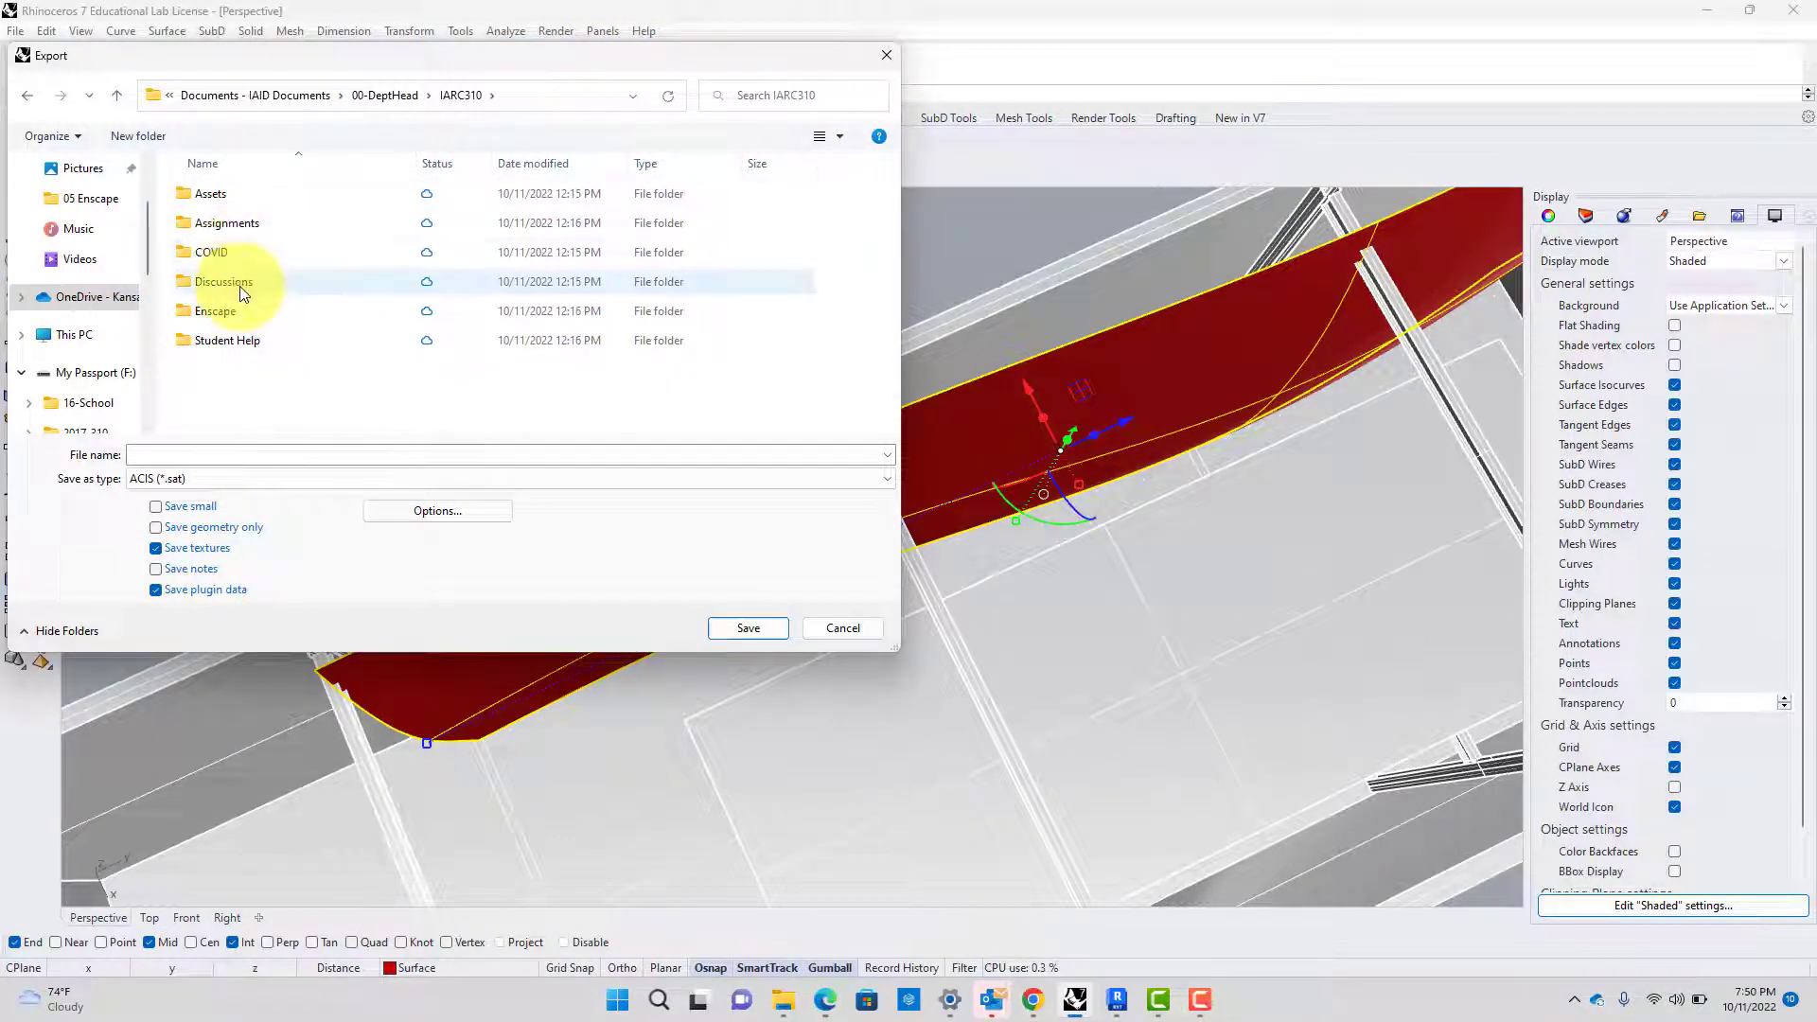
{"action": "double_click", "coordinate": [241, 311]}
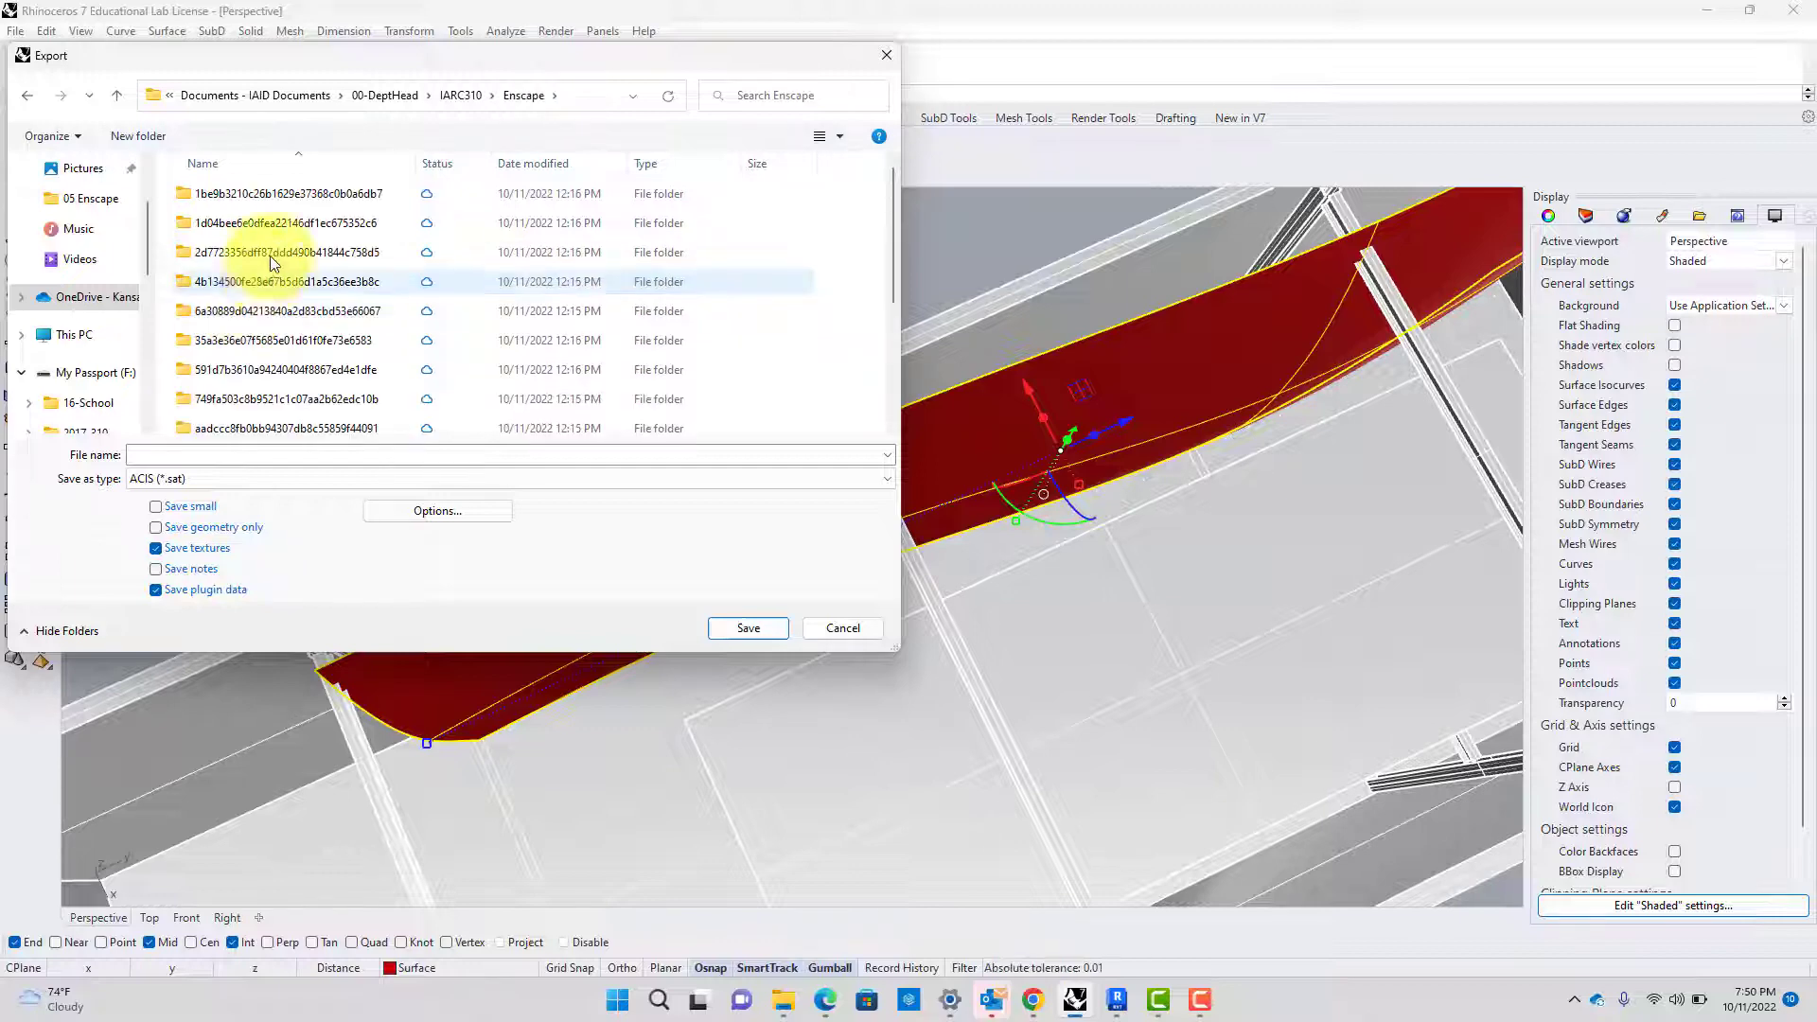
{"action": "left_click", "coordinate": [461, 94]}
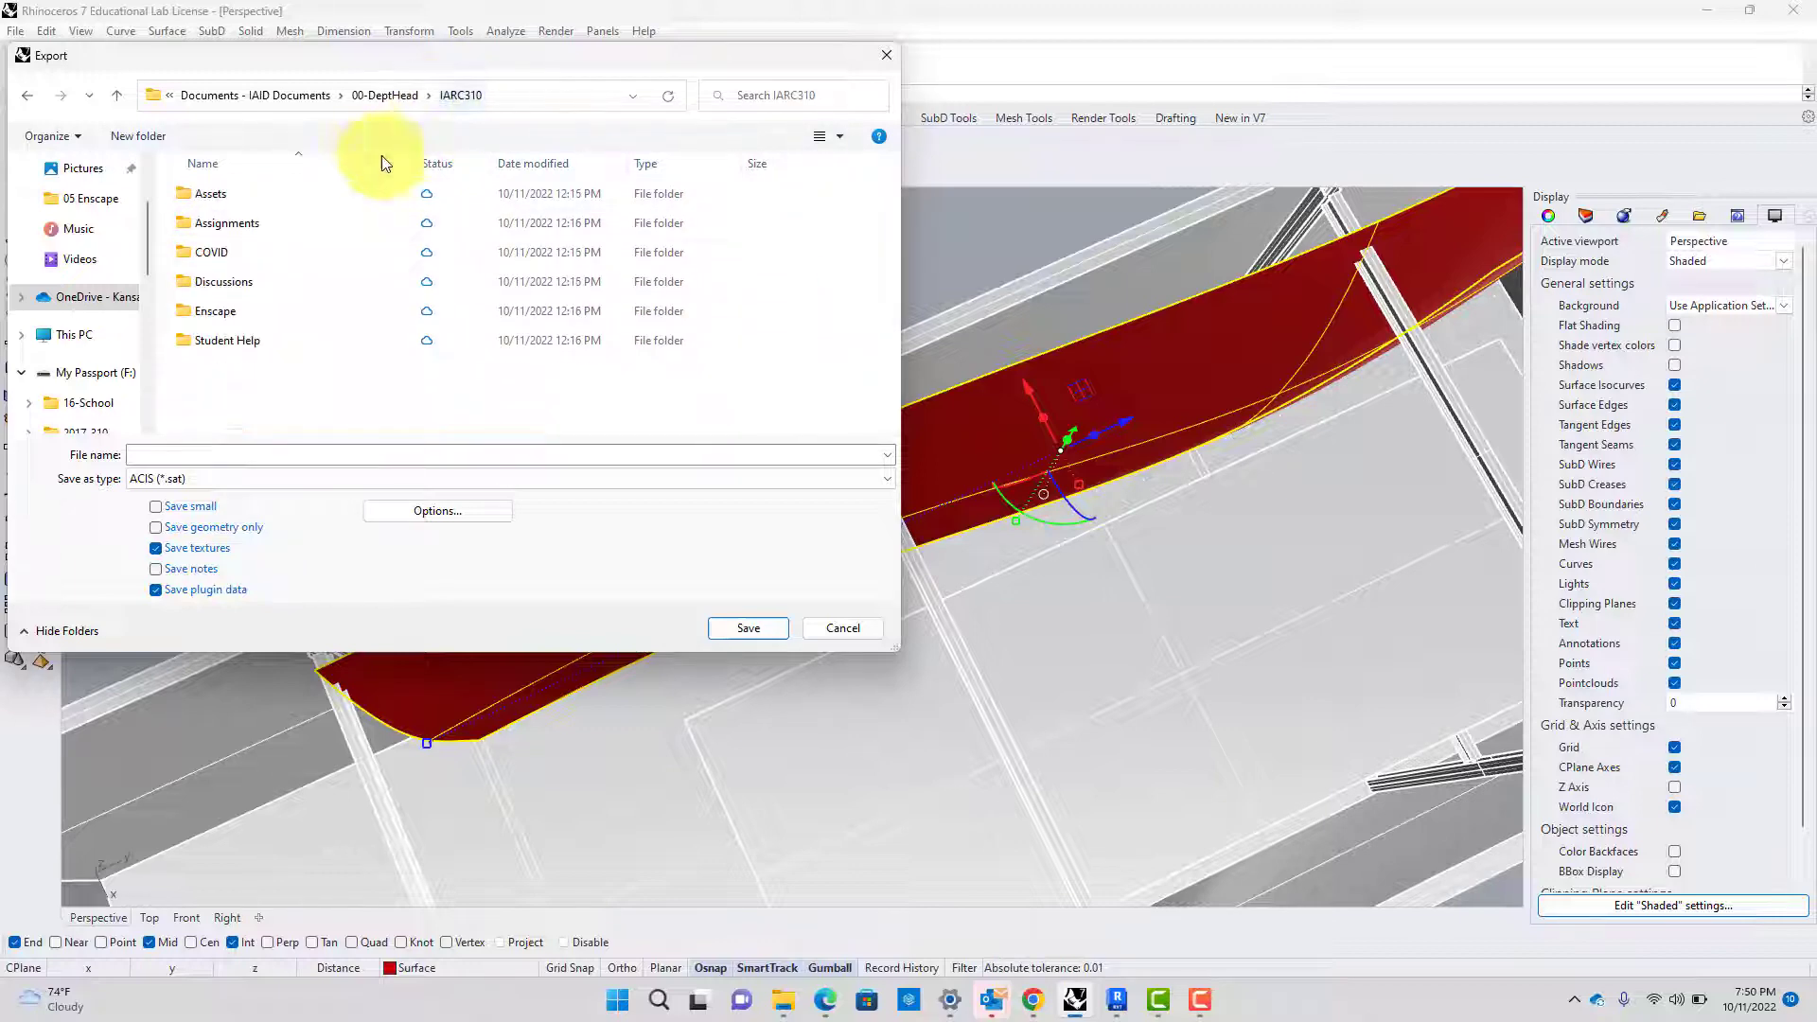
{"action": "left_click", "coordinate": [242, 225]}
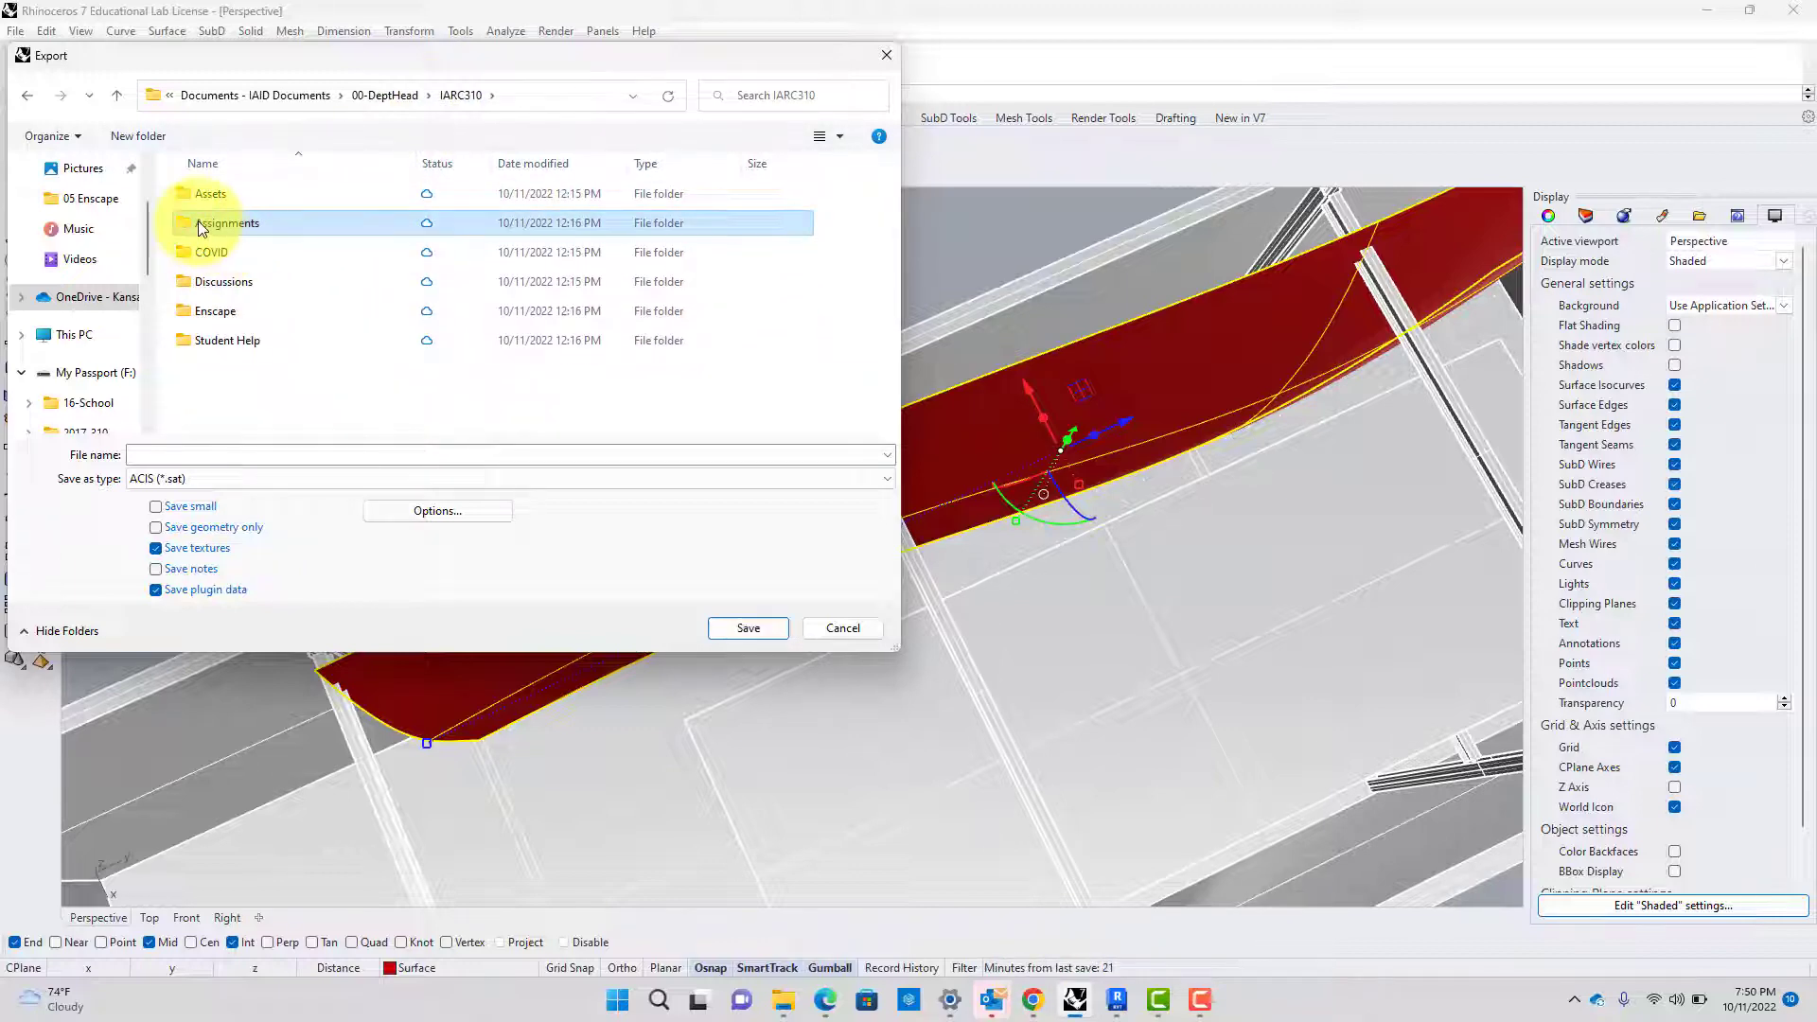
{"action": "double_click", "coordinate": [203, 225]}
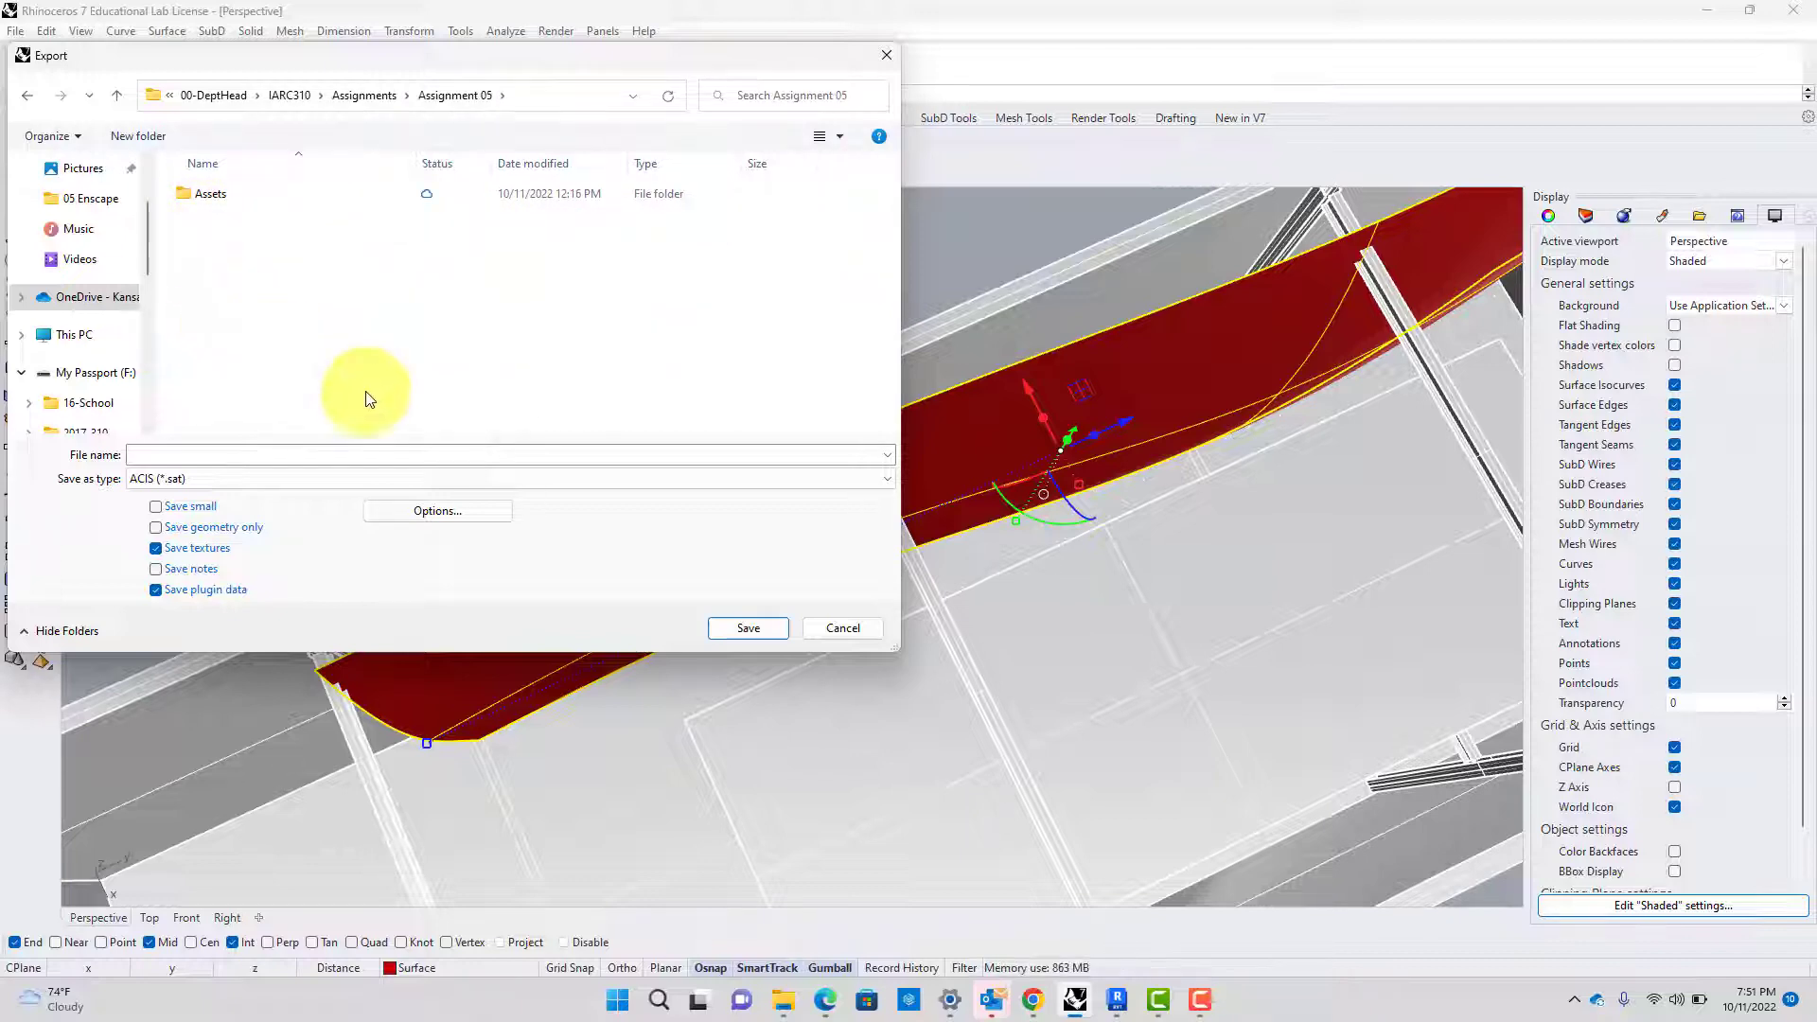
Name the export file Custom Surface and save it as ACIS with the Default SAT export options
{"action": "left_click", "coordinate": [749, 629]}
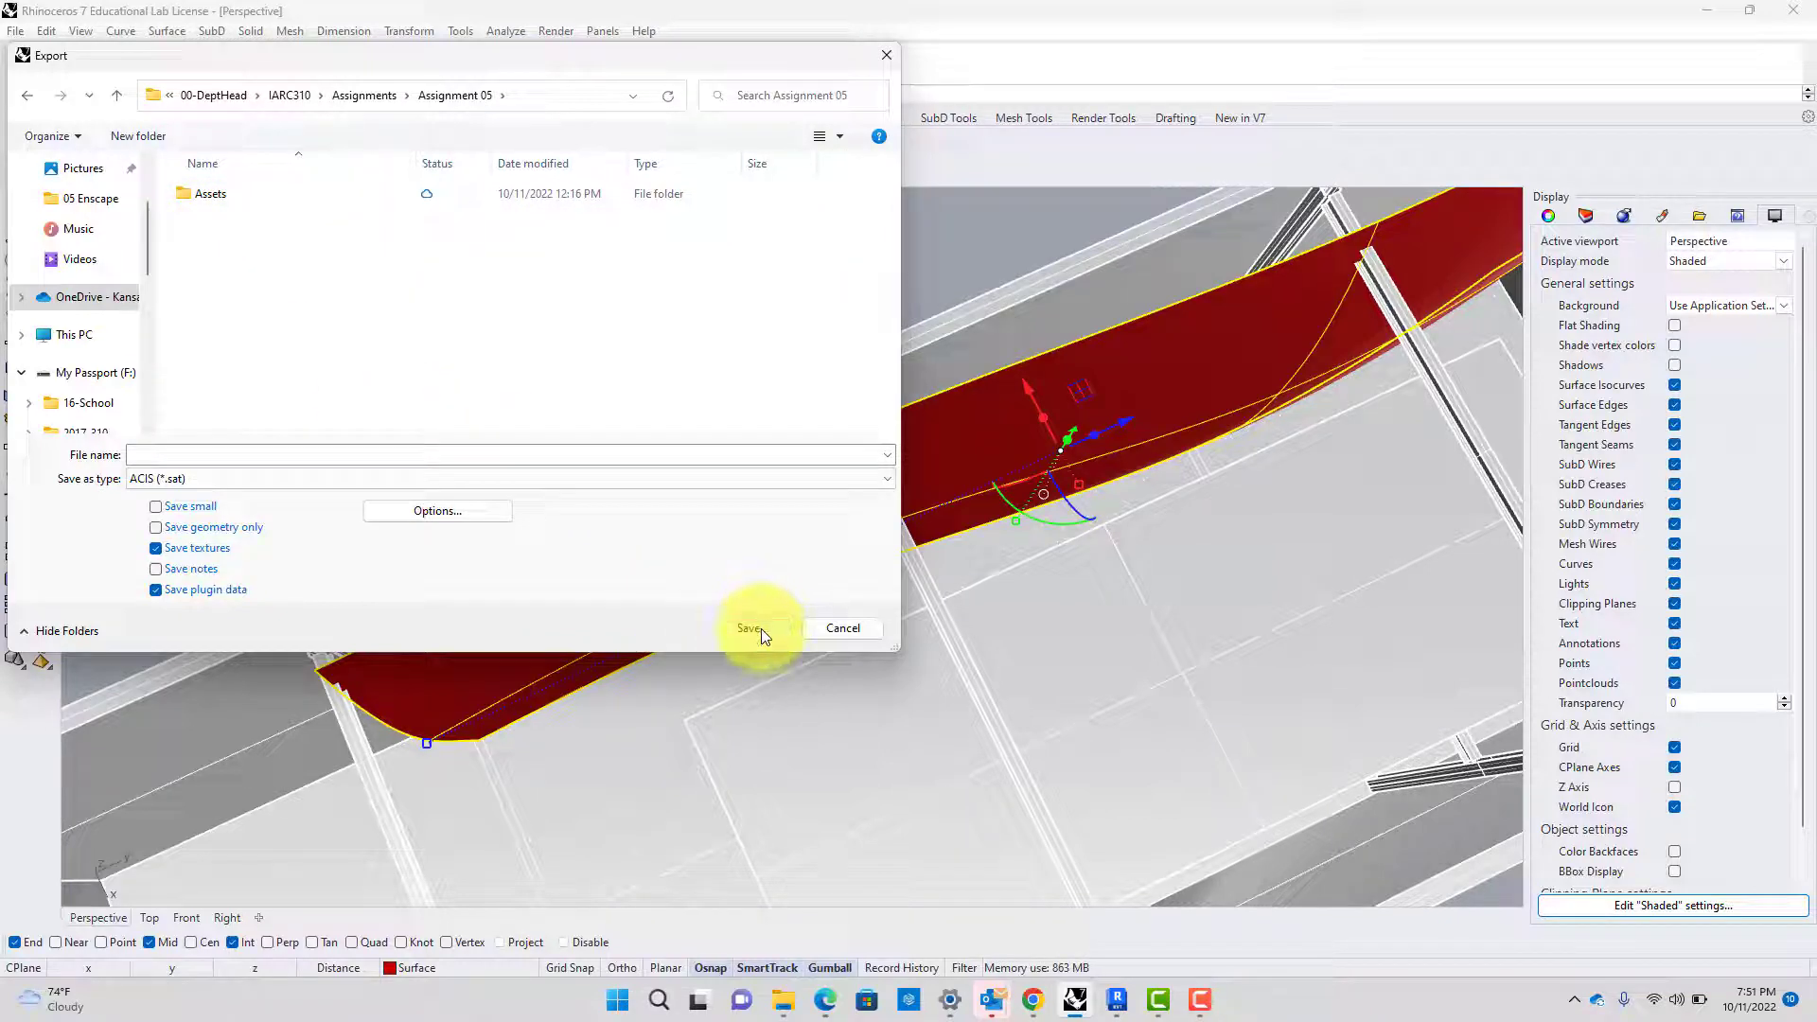
{"action": "left_click", "coordinate": [321, 455]}
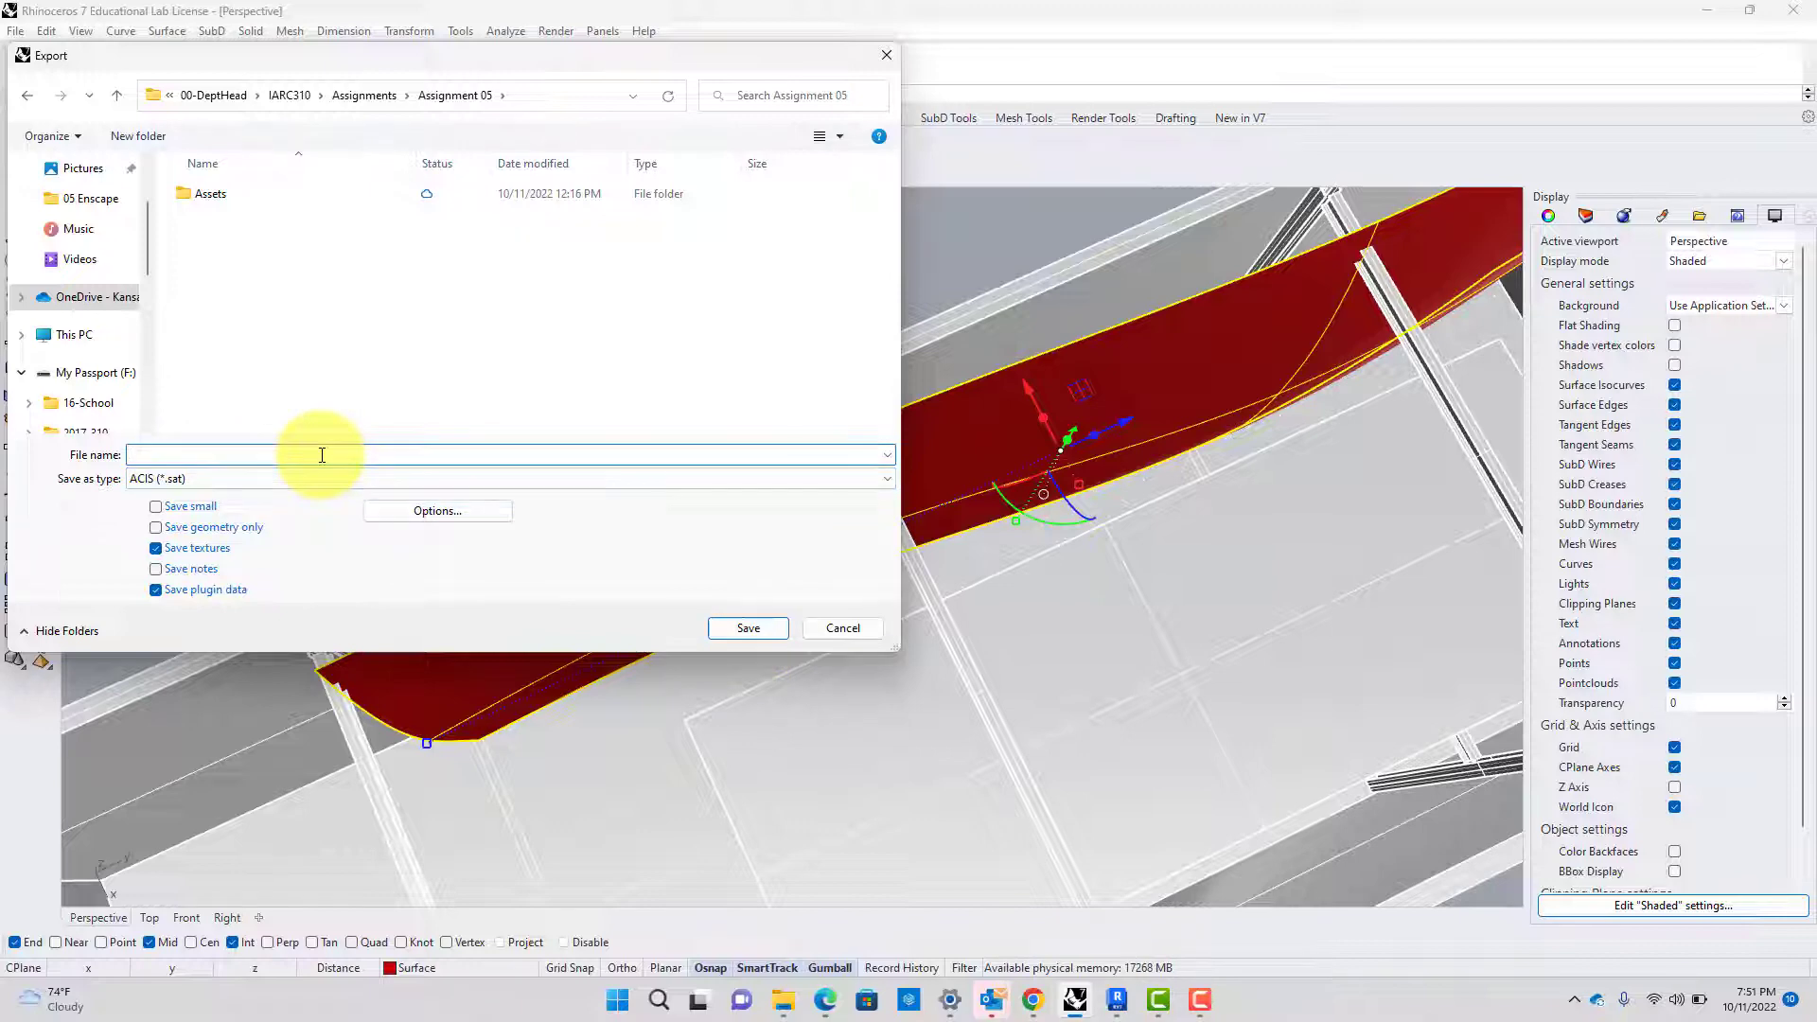
{"action": "type", "text": "Custom Surf"}
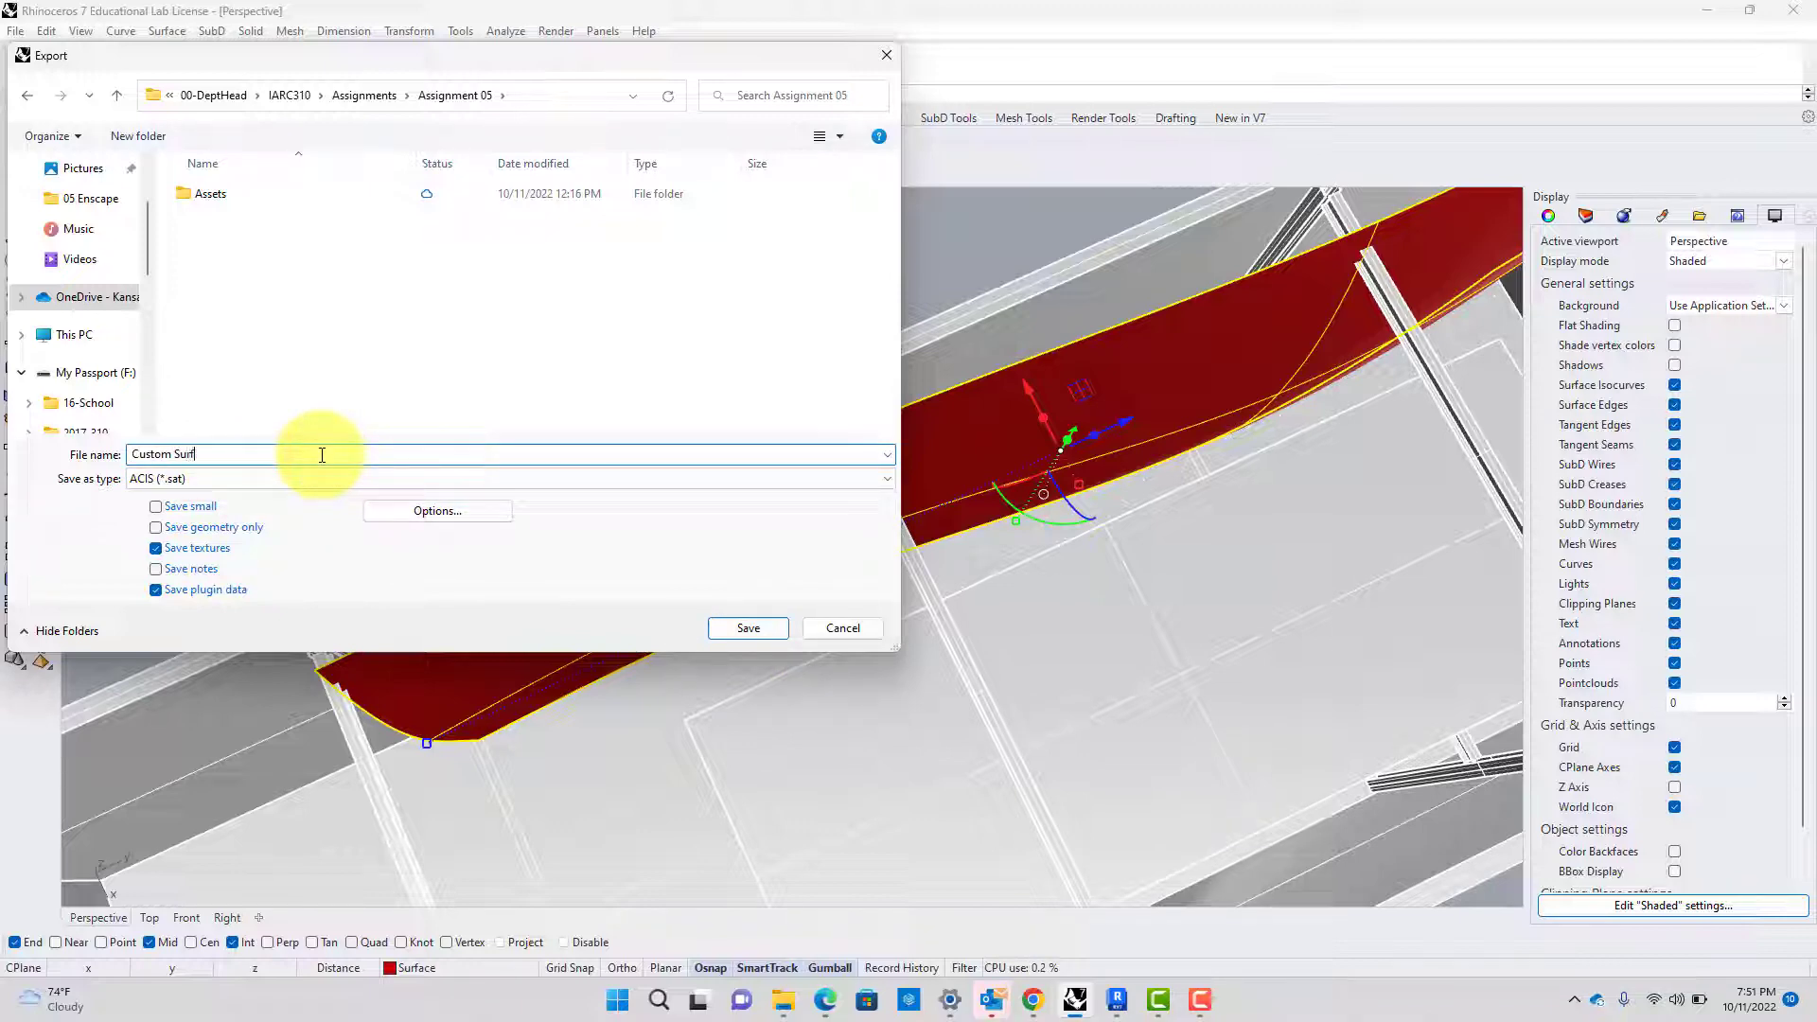
{"action": "type", "text": "c"}
{"action": "key", "text": "Return"}
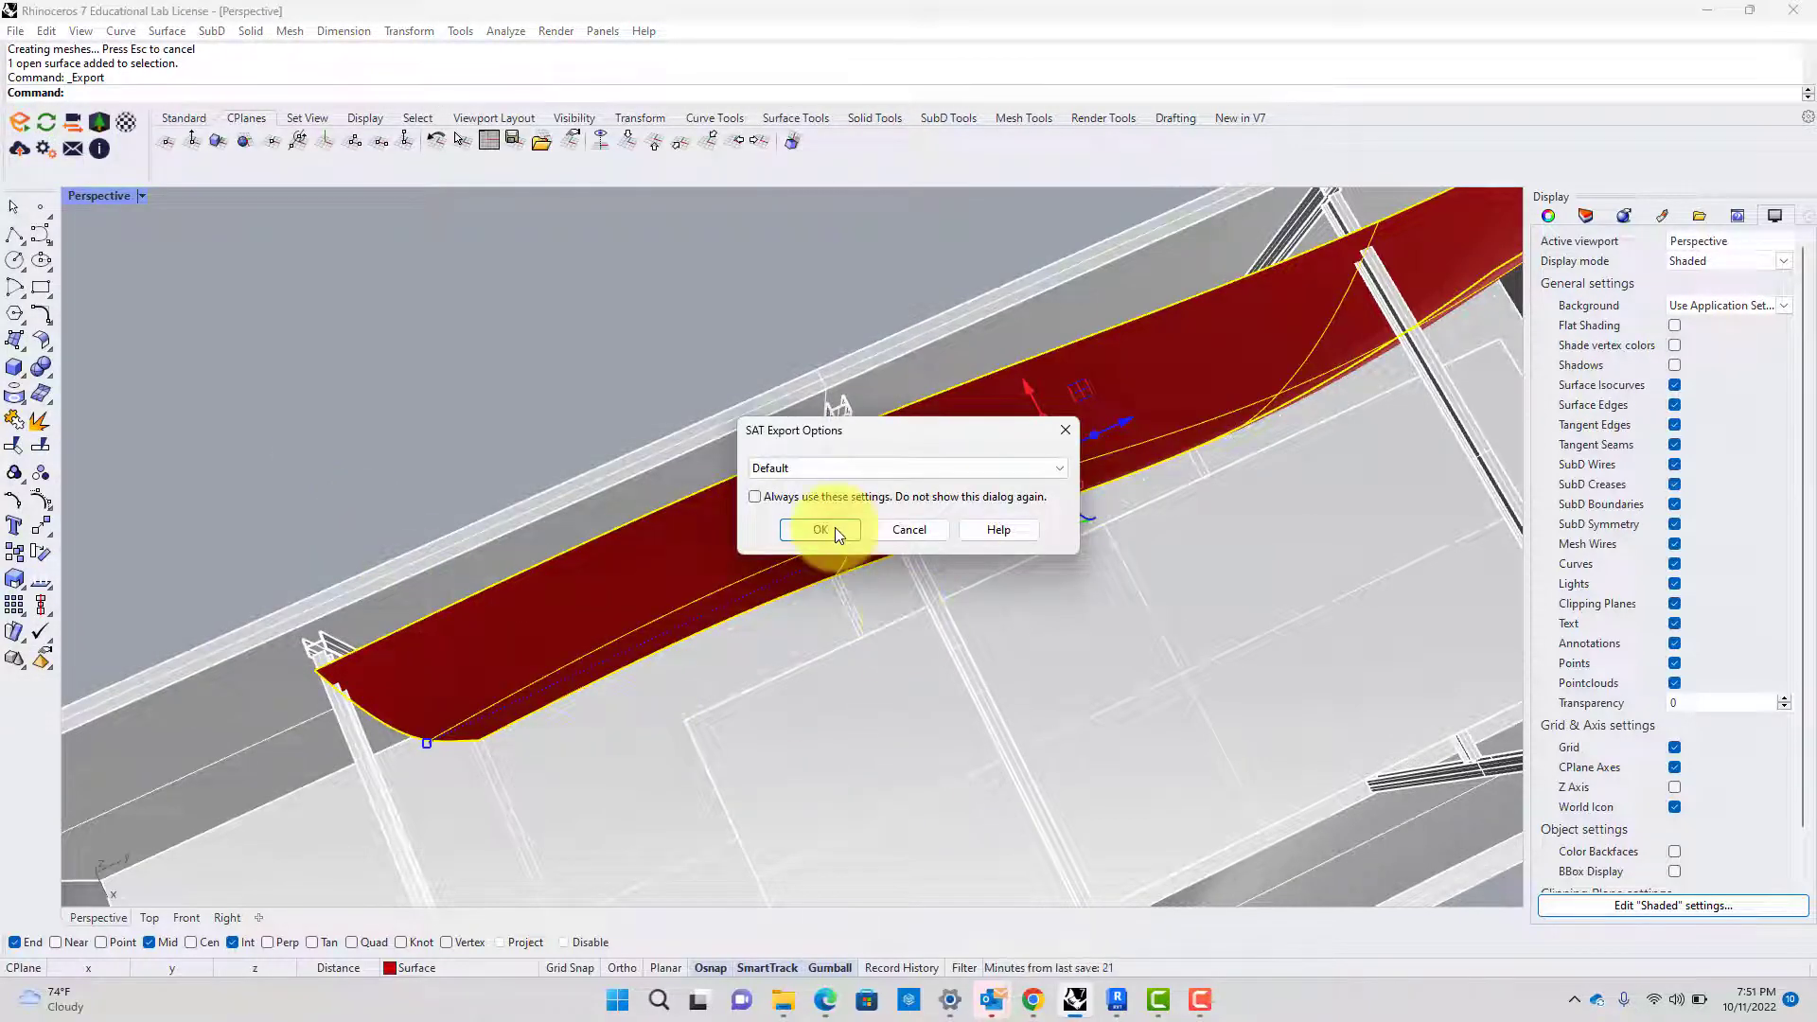
{"action": "left_click", "coordinate": [838, 532]}
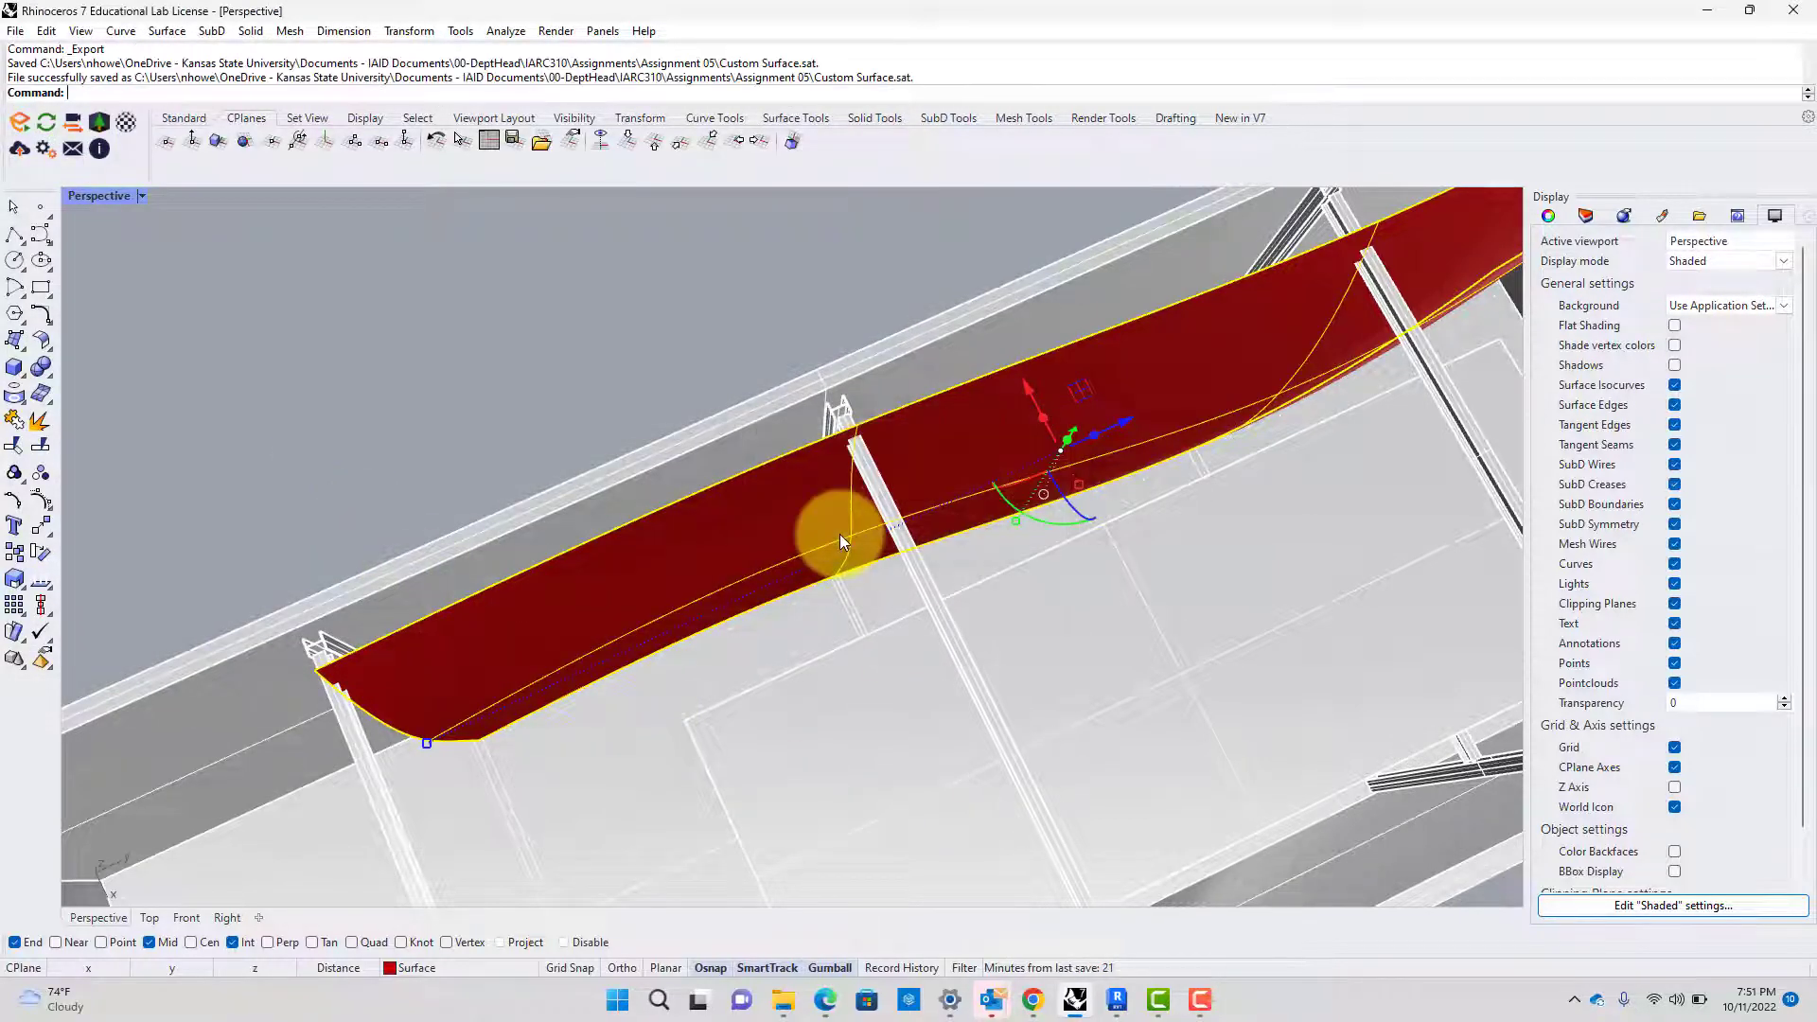
Switch to Revit, start an in-place mass in the {3D} view and save the project
{"action": "left_click", "coordinate": [1117, 1000]}
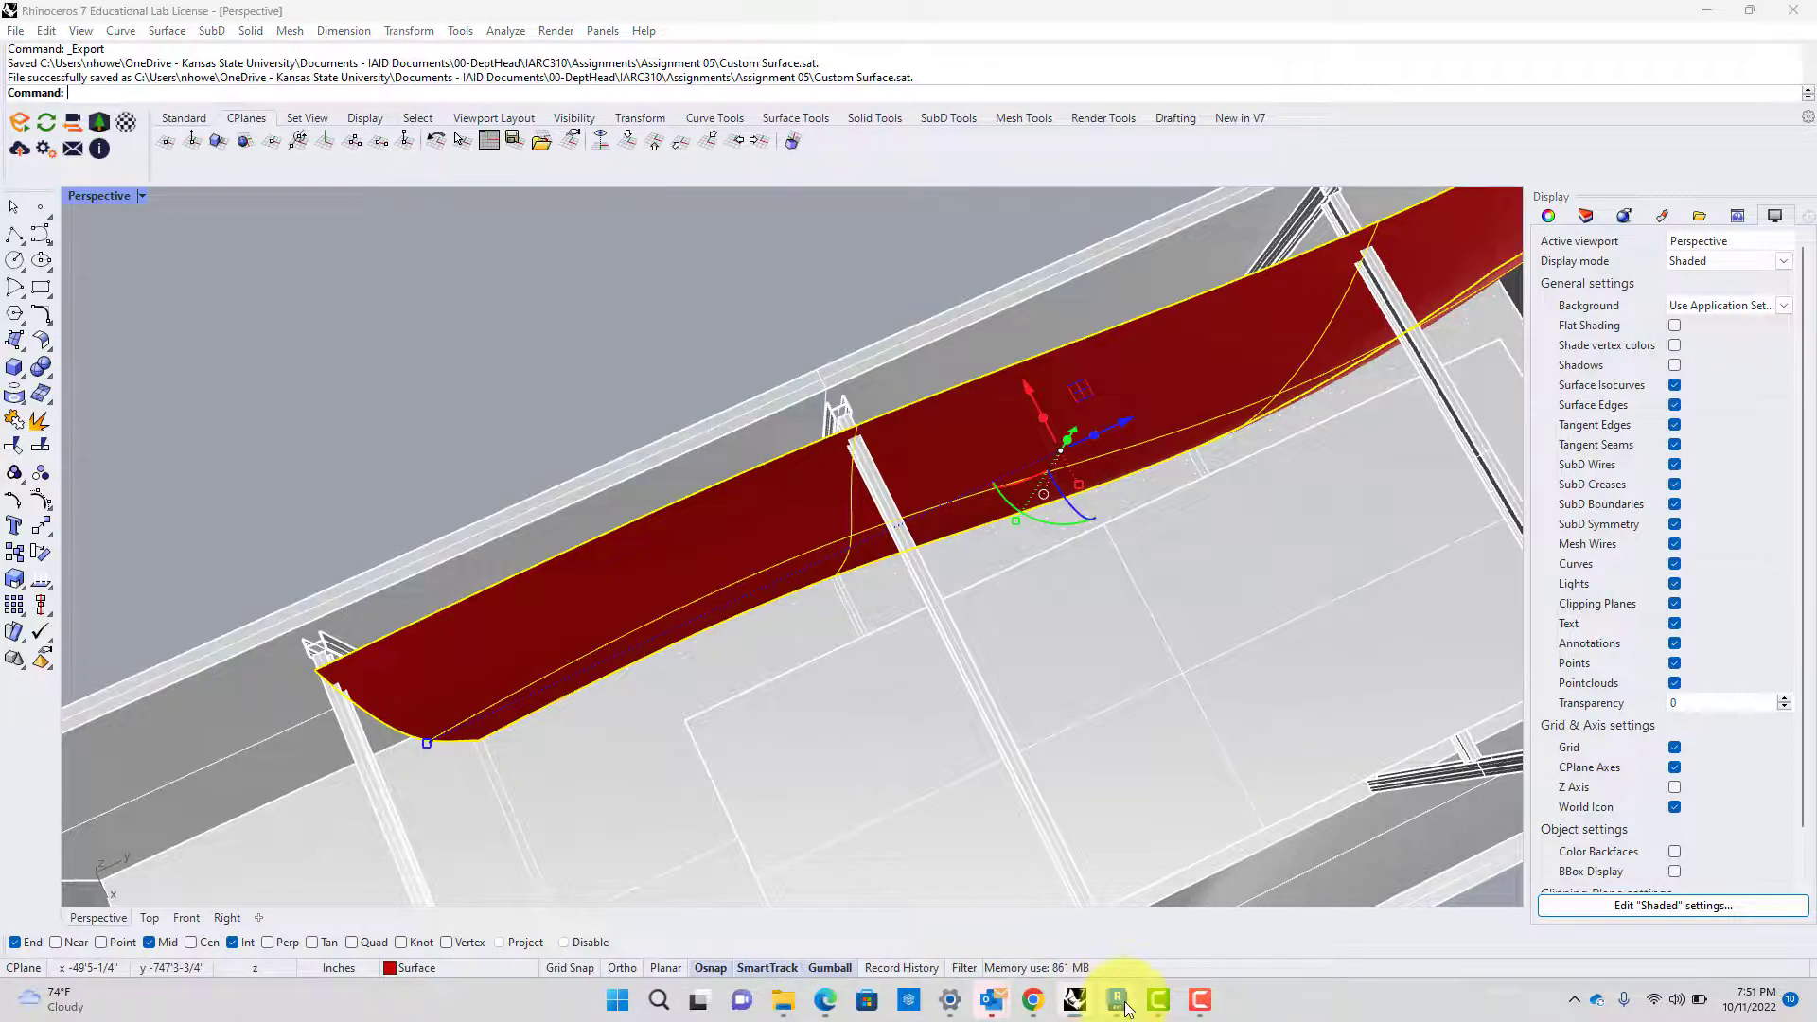
{"action": "scroll", "coordinate": [956, 624], "scroll_direction": "down", "scroll_amount": 2}
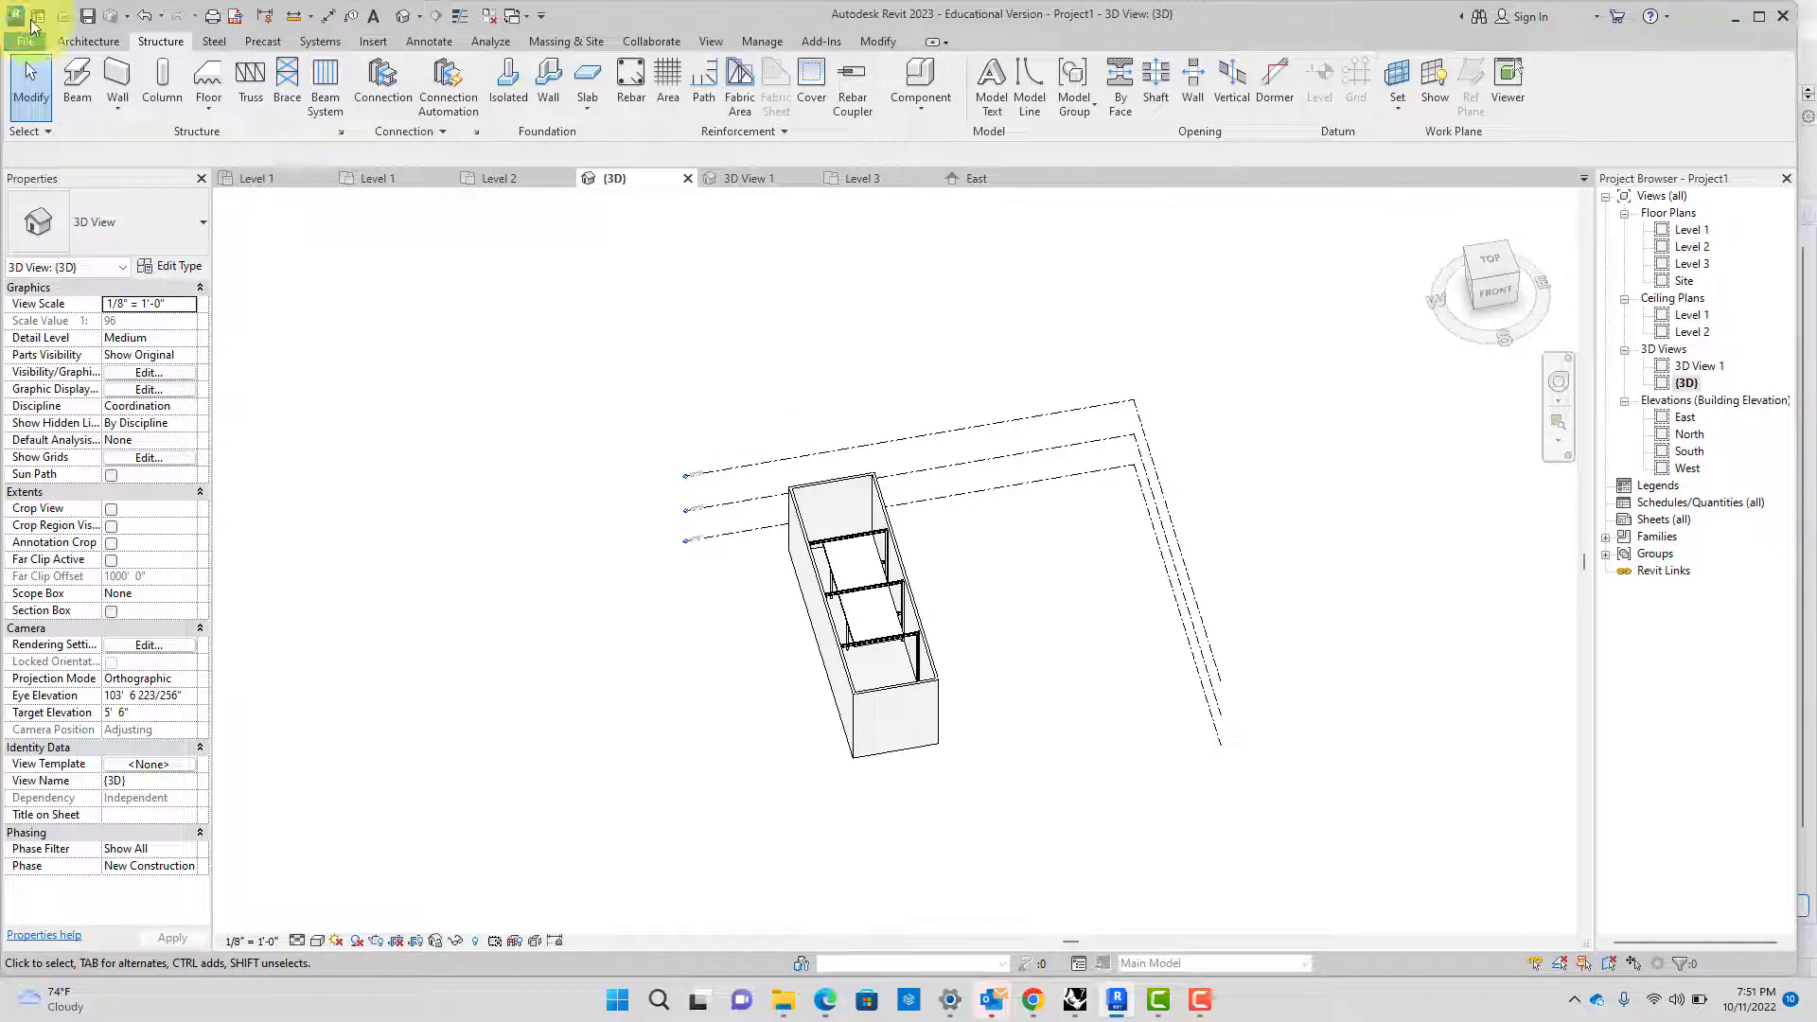
{"action": "left_click", "coordinate": [88, 41]}
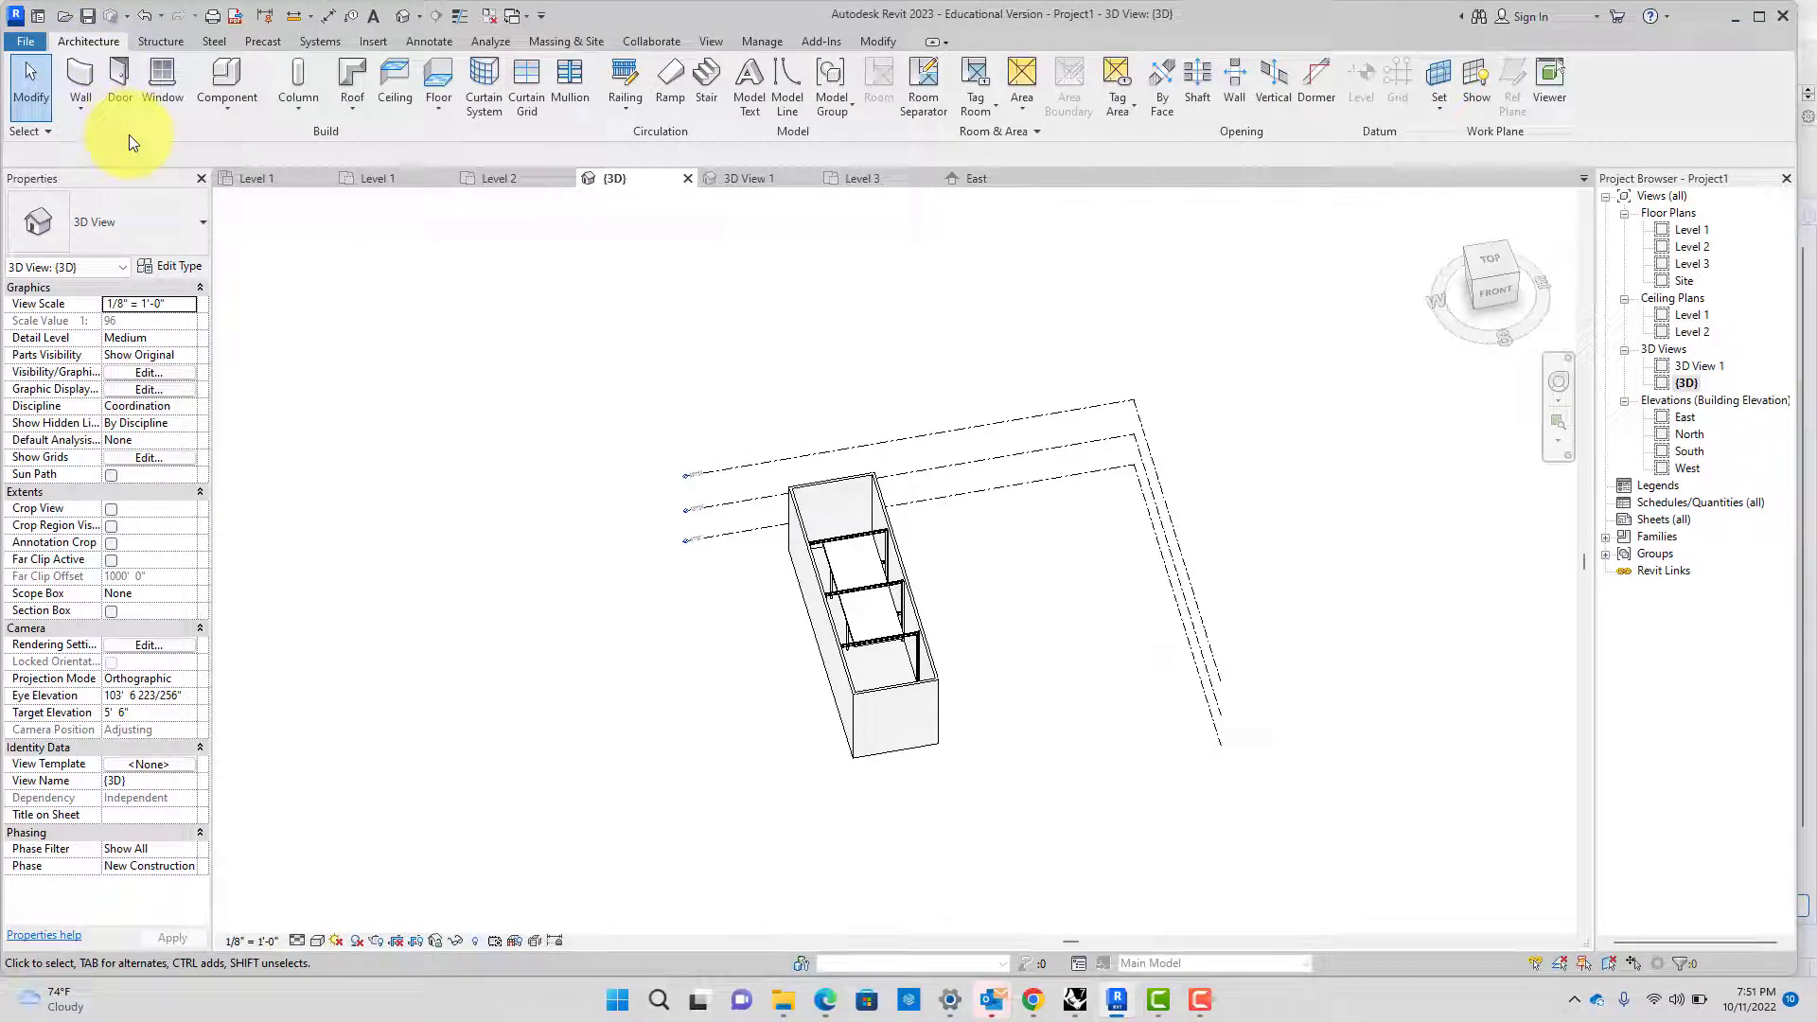
{"action": "left_click", "coordinate": [216, 118]}
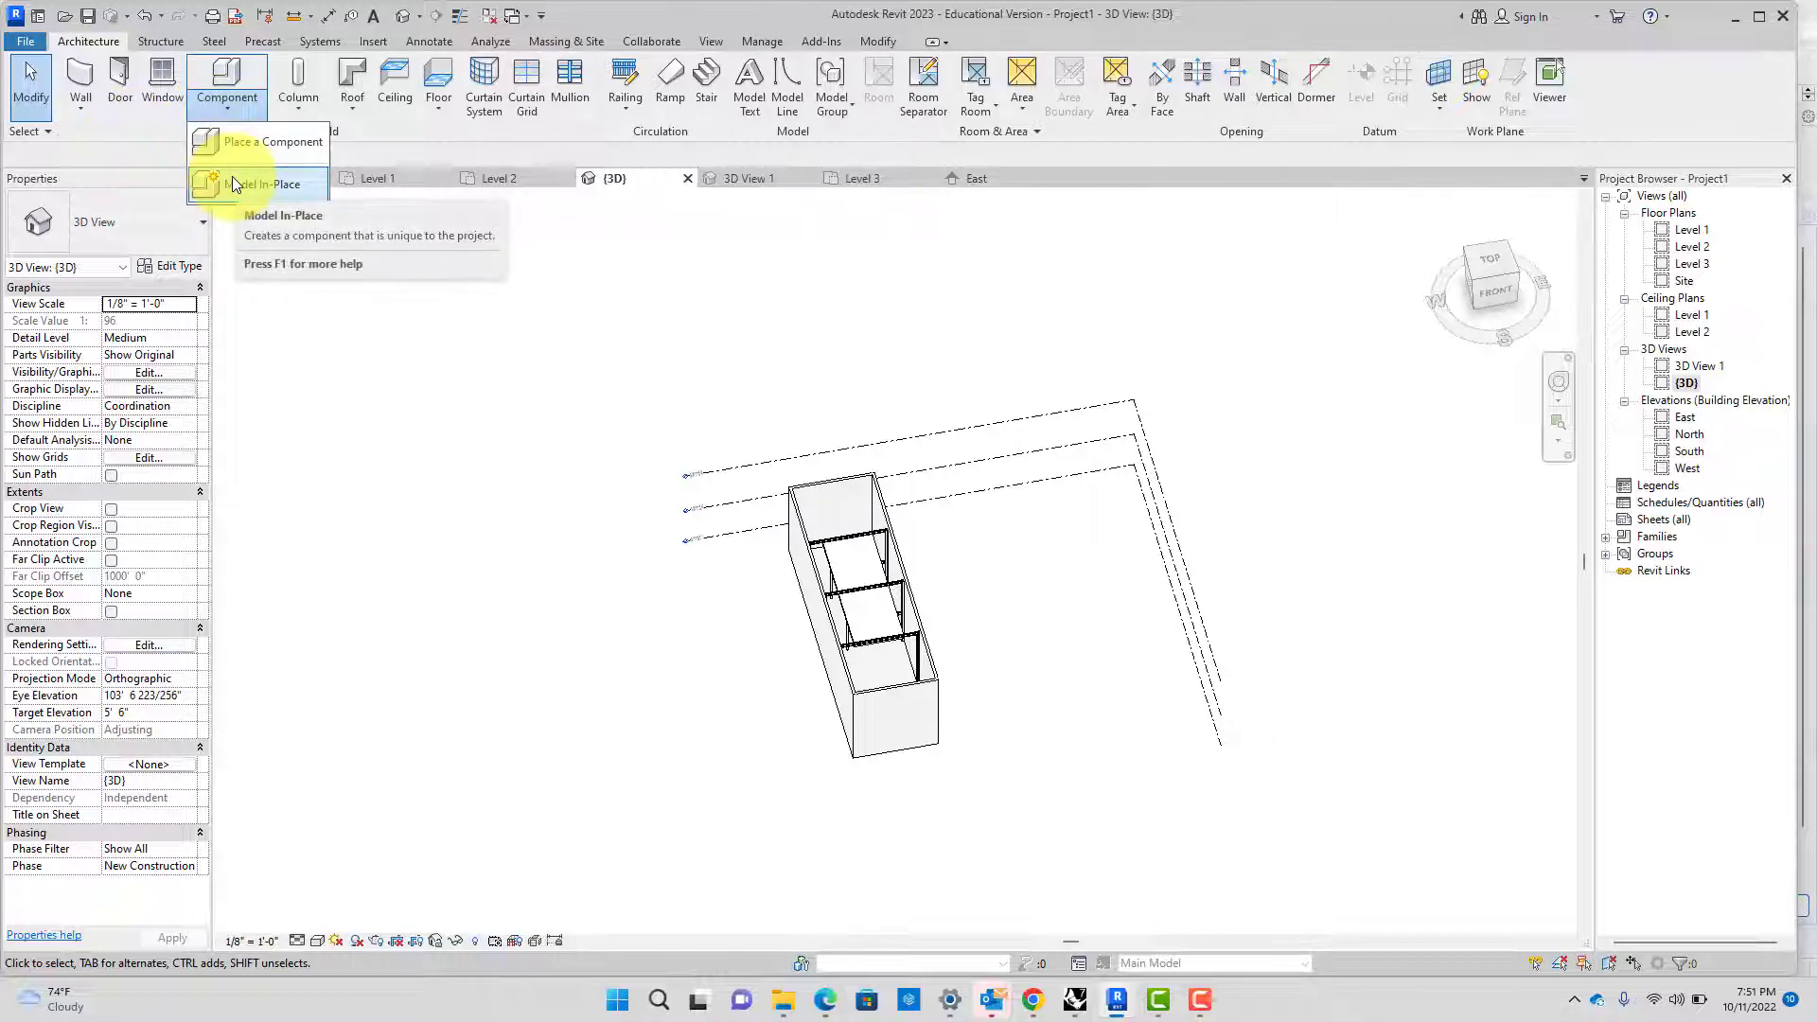
{"action": "left_click", "coordinate": [598, 41]}
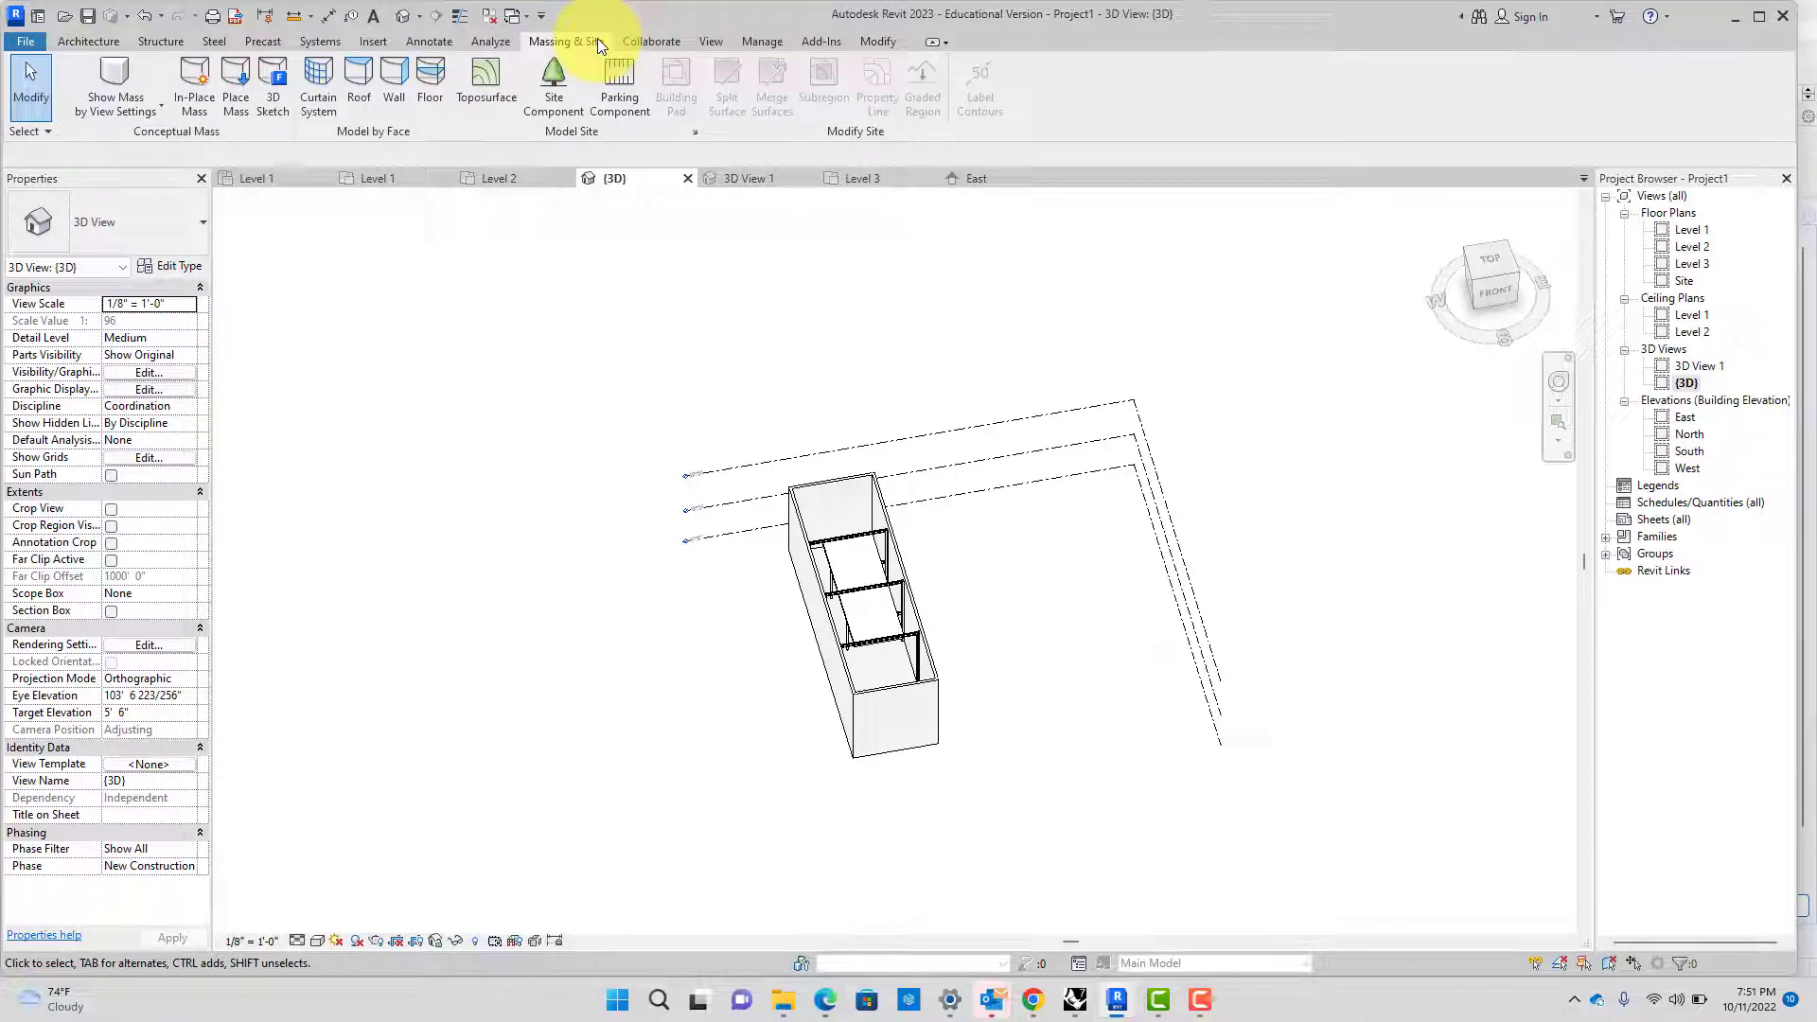
{"action": "left_click", "coordinate": [195, 104]}
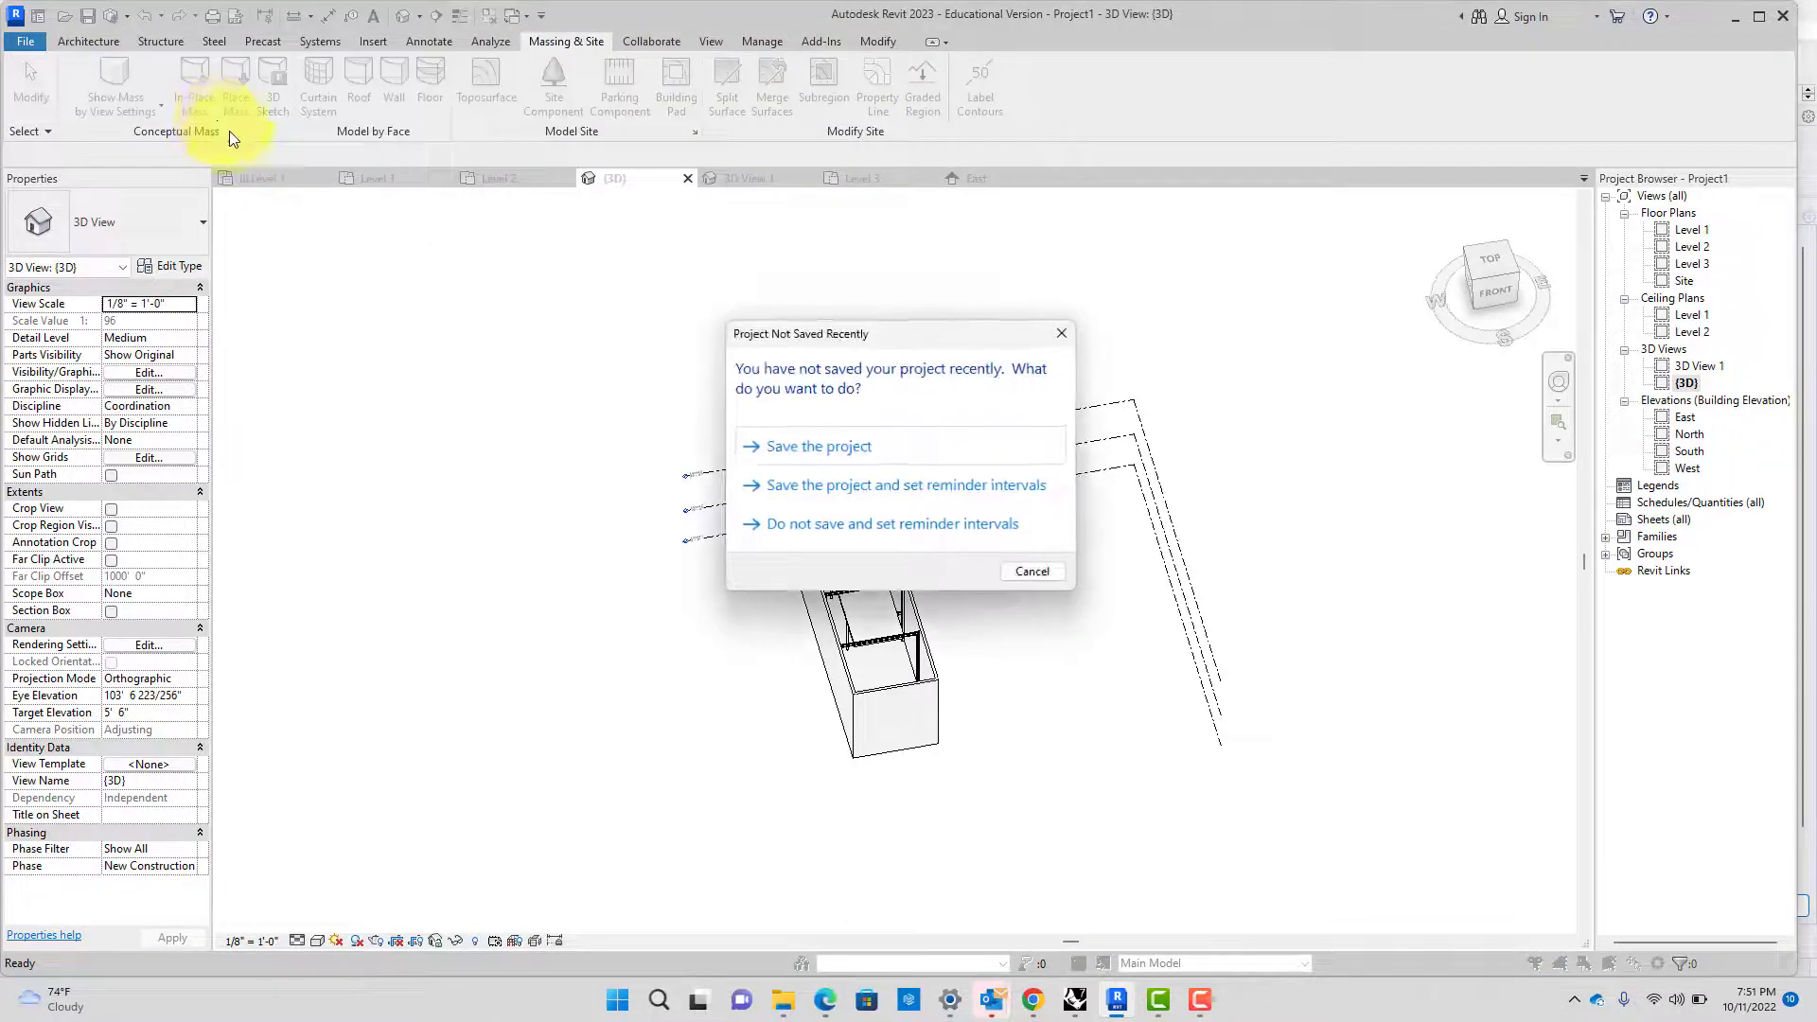
{"action": "left_click", "coordinate": [865, 453]}
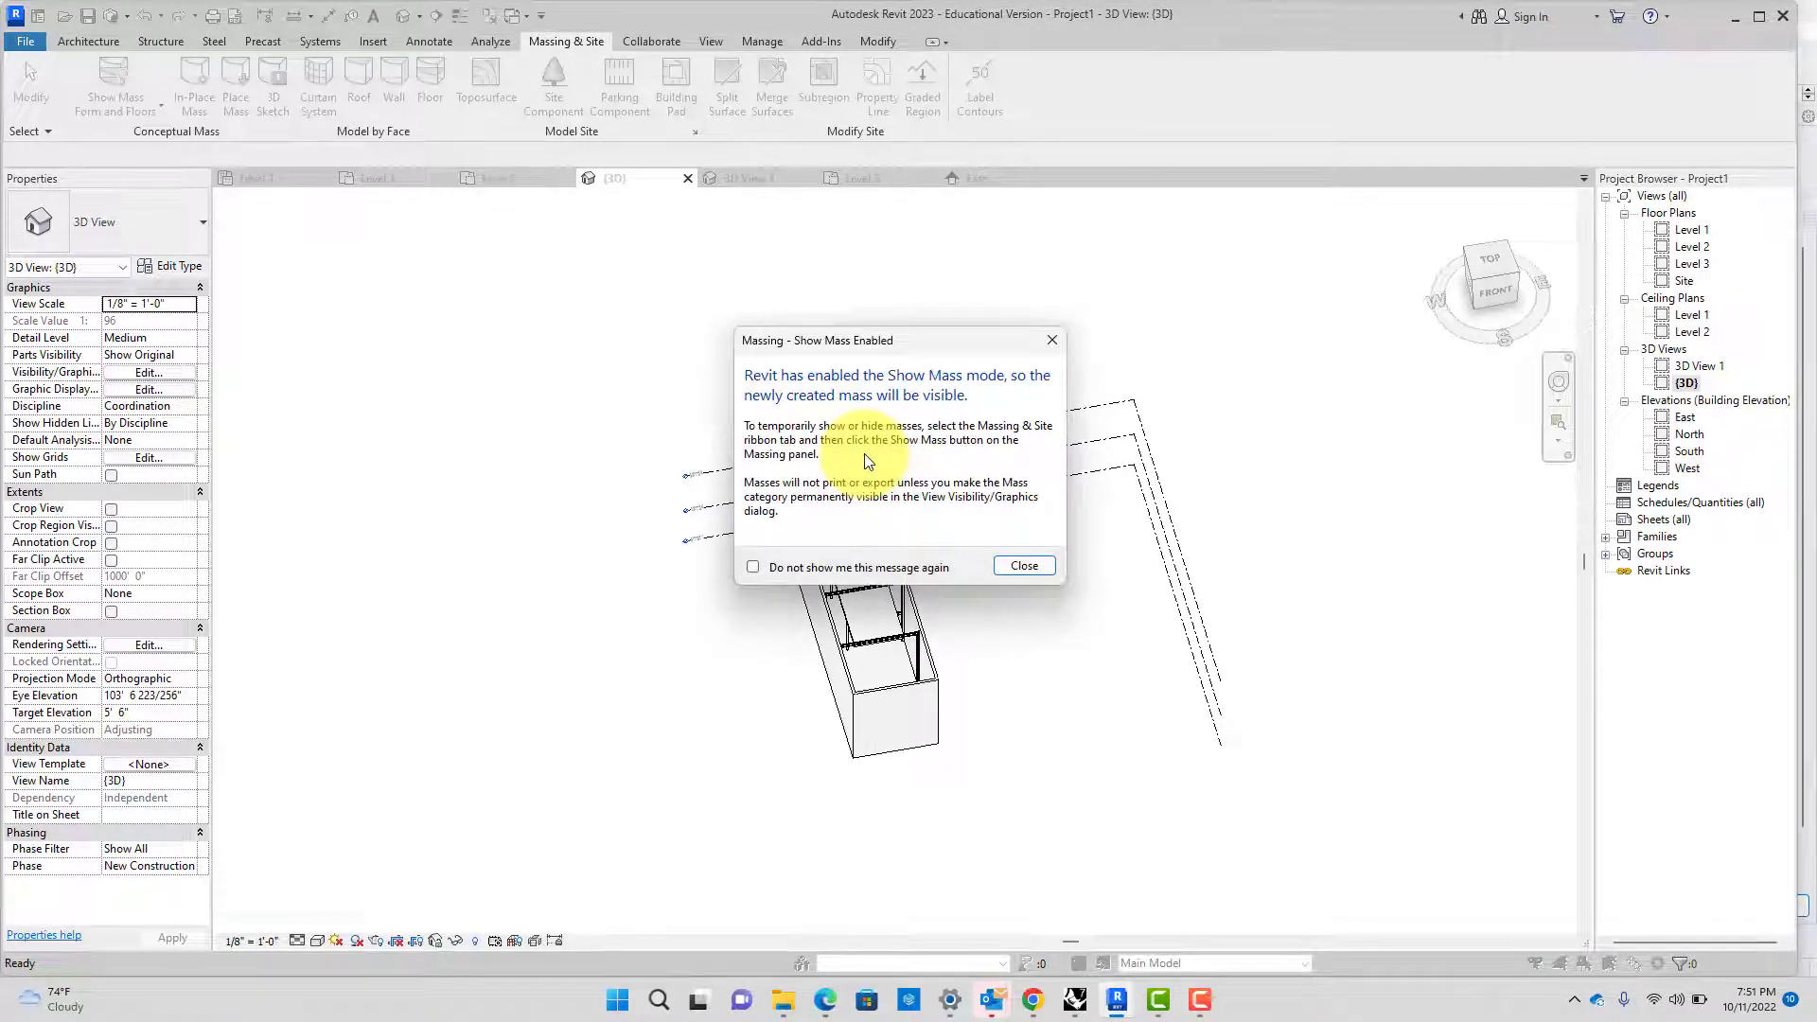
Dismiss the Show Mass notice and name the new in-place mass Custom Surface
{"action": "left_click", "coordinate": [1029, 566]}
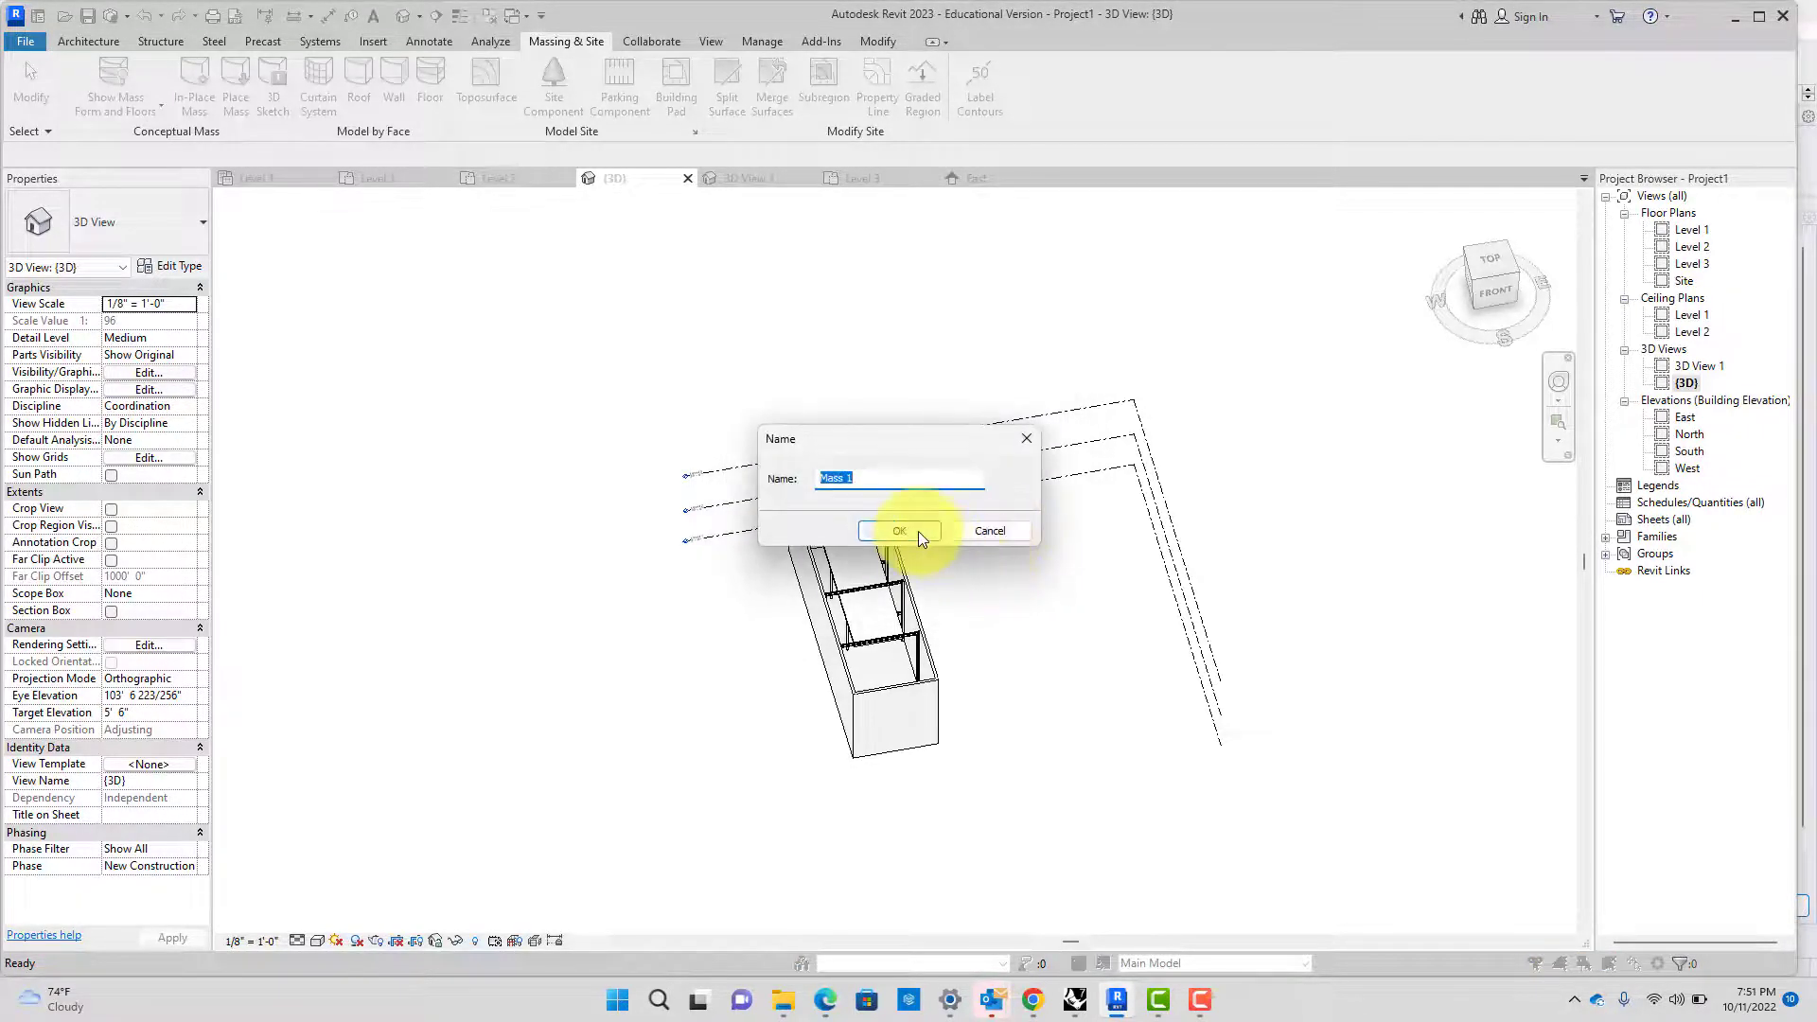
{"action": "key", "text": "BackSpace"}
{"action": "type", "text": "Custom Surface"}
{"action": "left_click", "coordinate": [899, 531]}
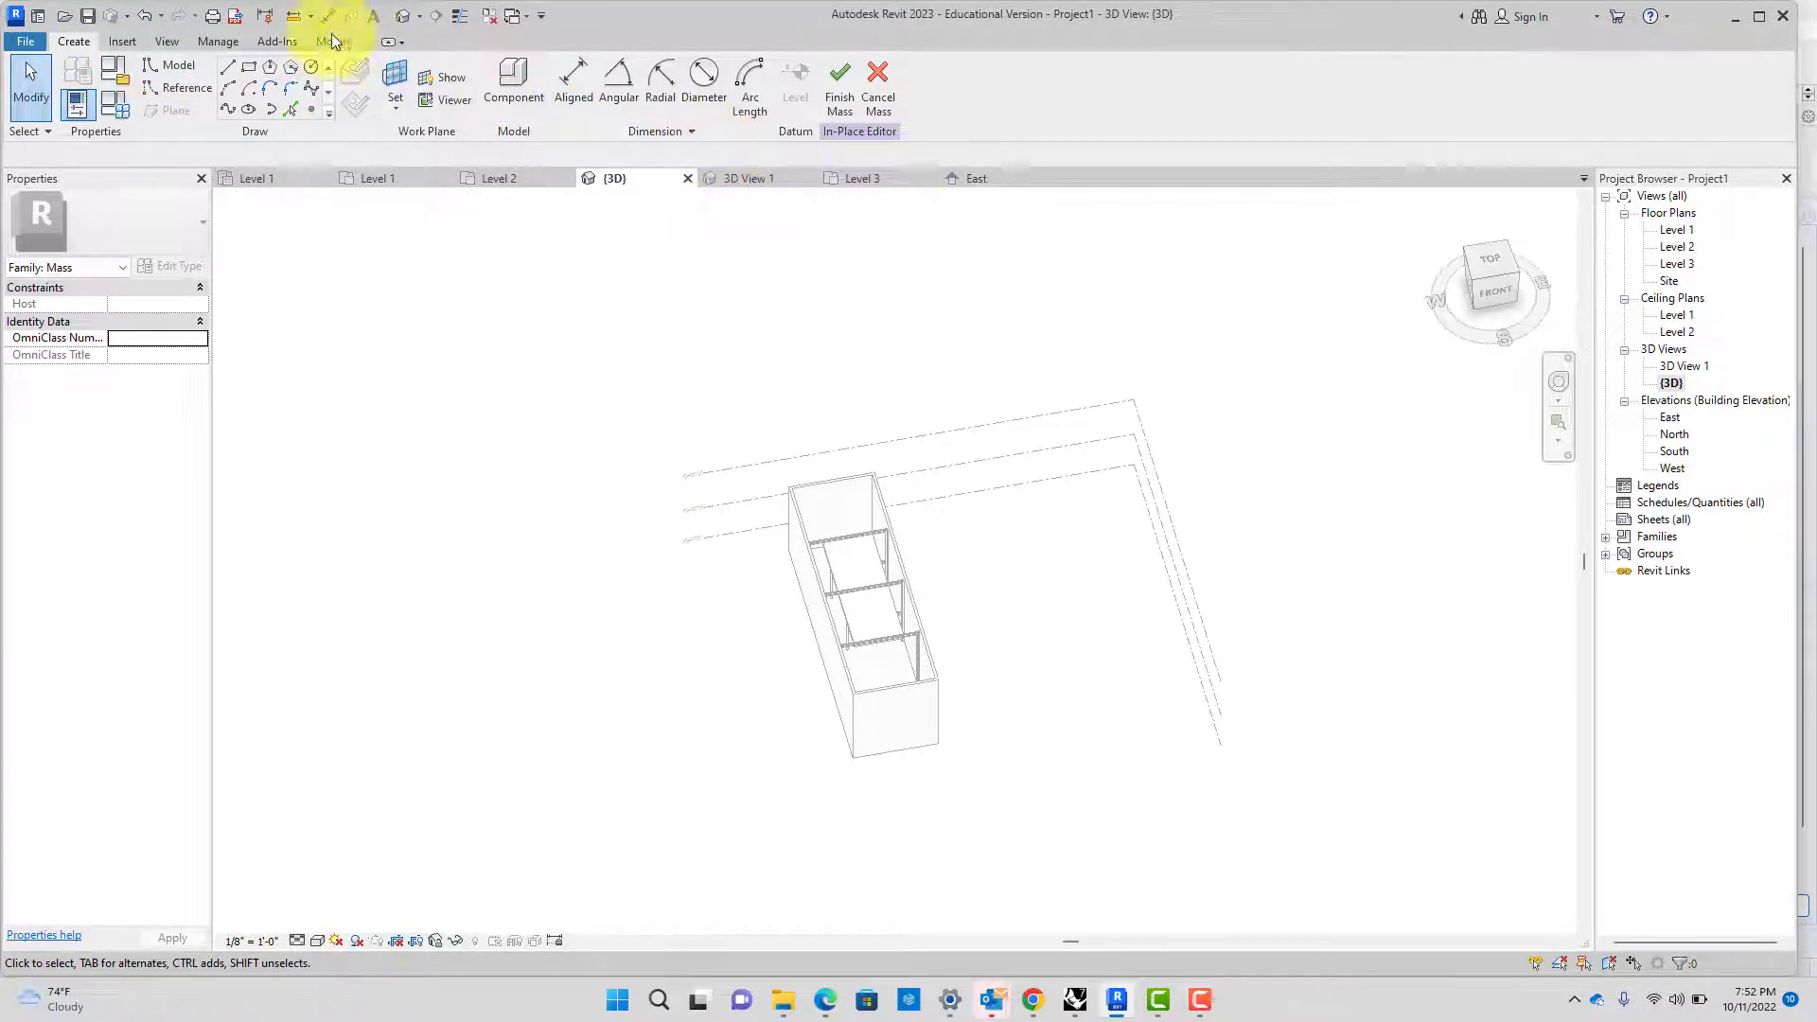
Start linking a CAD file into the in-place mass, with ACIS SAT Files (*.sat) as the file type
{"action": "left_click", "coordinate": [123, 40]}
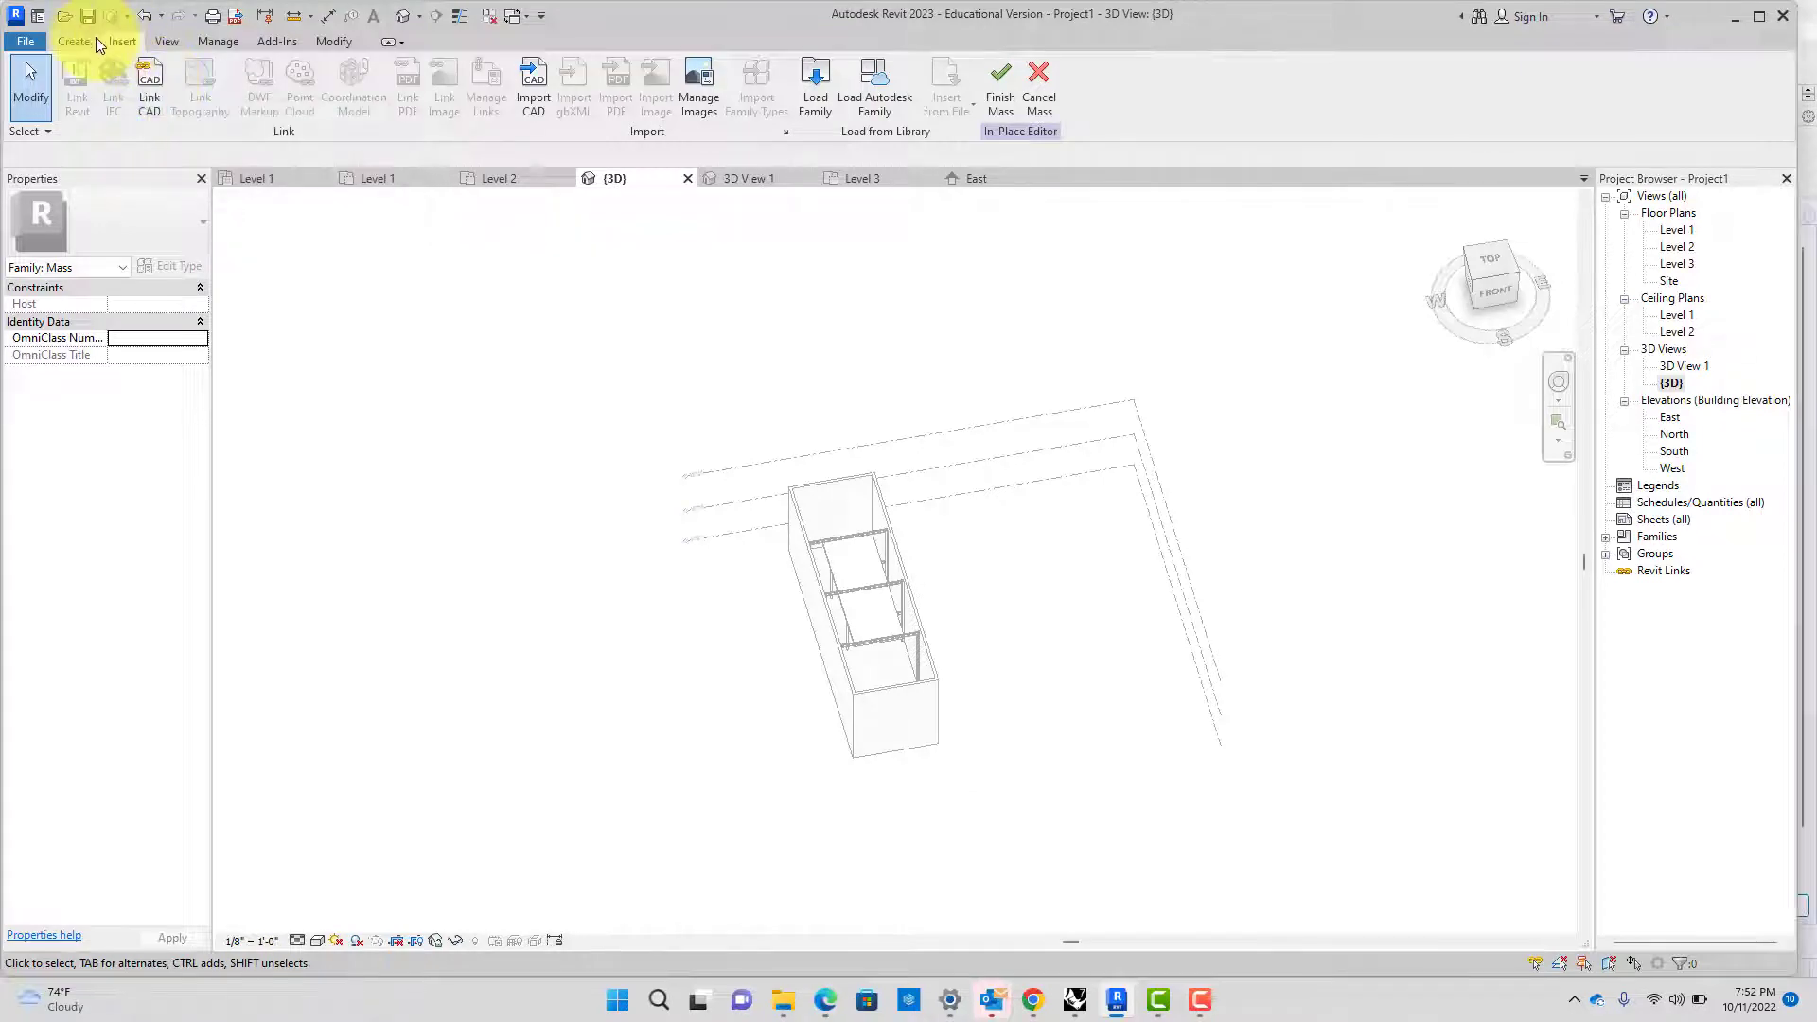
{"action": "left_click", "coordinate": [150, 91]}
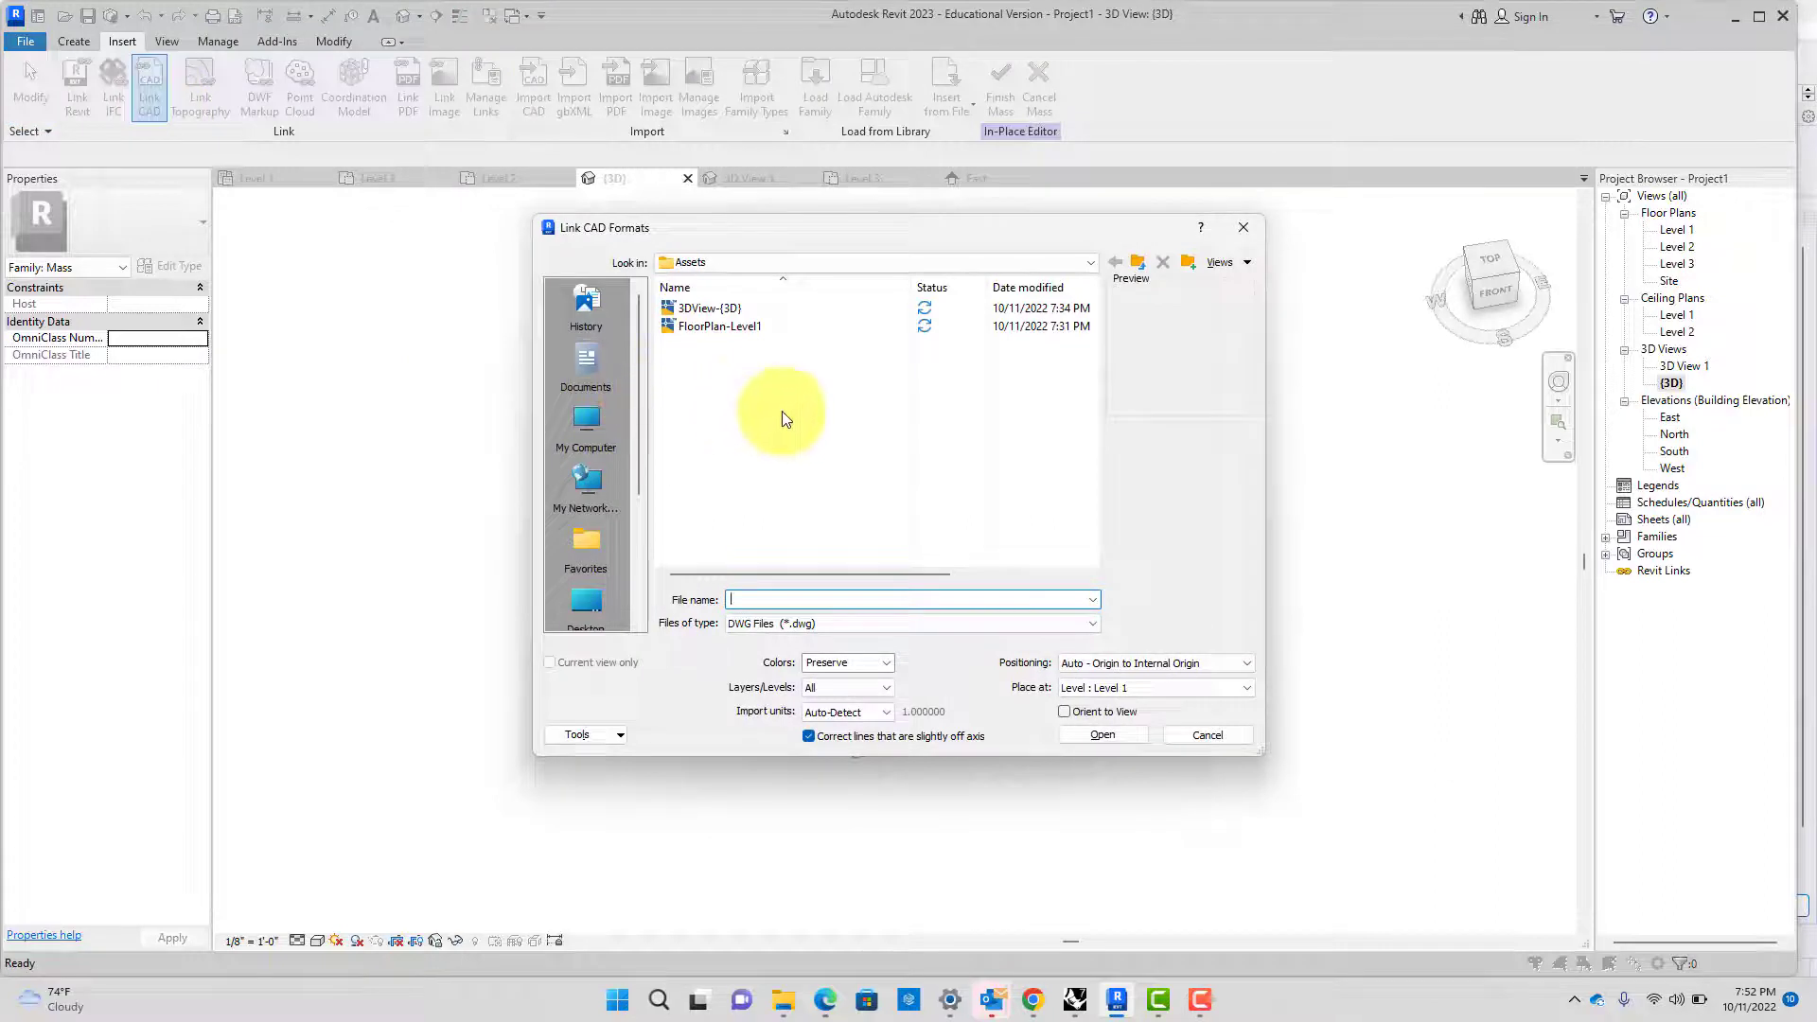
{"action": "left_click", "coordinate": [916, 624]}
{"action": "left_click", "coordinate": [889, 675]}
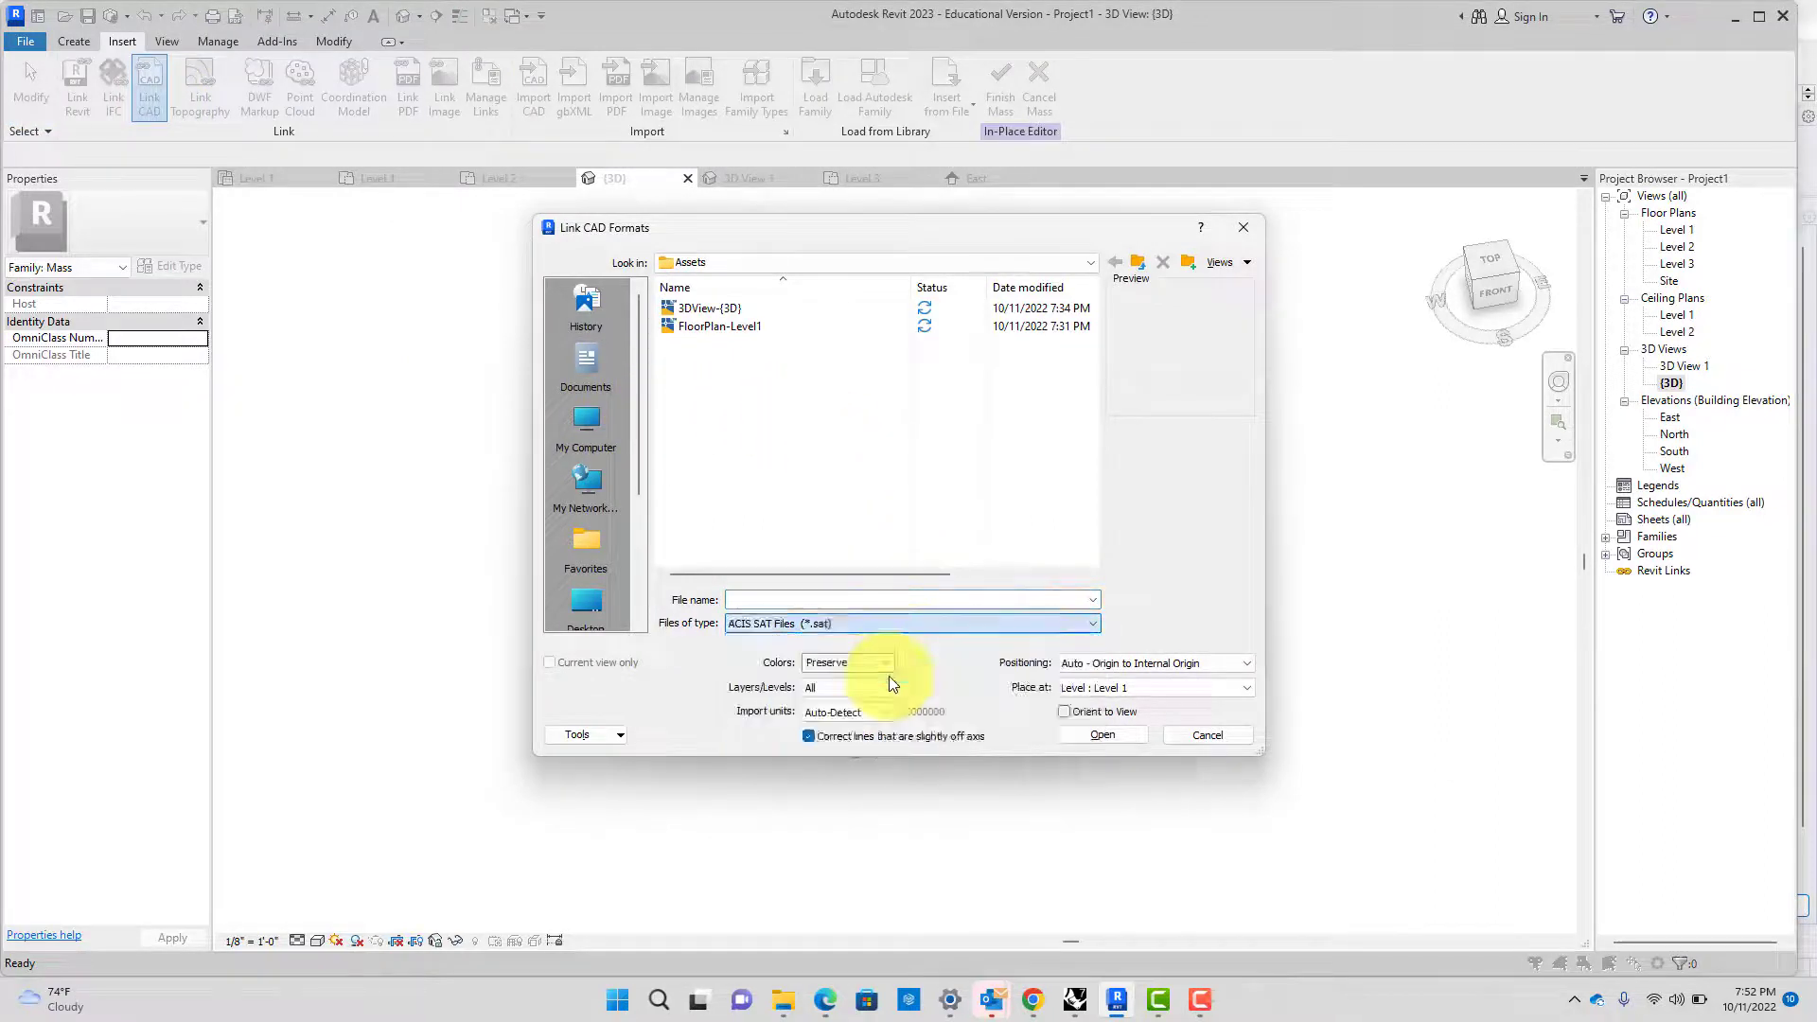
Link Custom Surface.sat from OneDrive folder Documents - IAID Documents, 00-DeptHead, IARC310, Assignments, Assignment 05, keeping Auto-Detect units and Auto - Origin to Internal Origin positioning
{"action": "left_click", "coordinate": [1021, 260]}
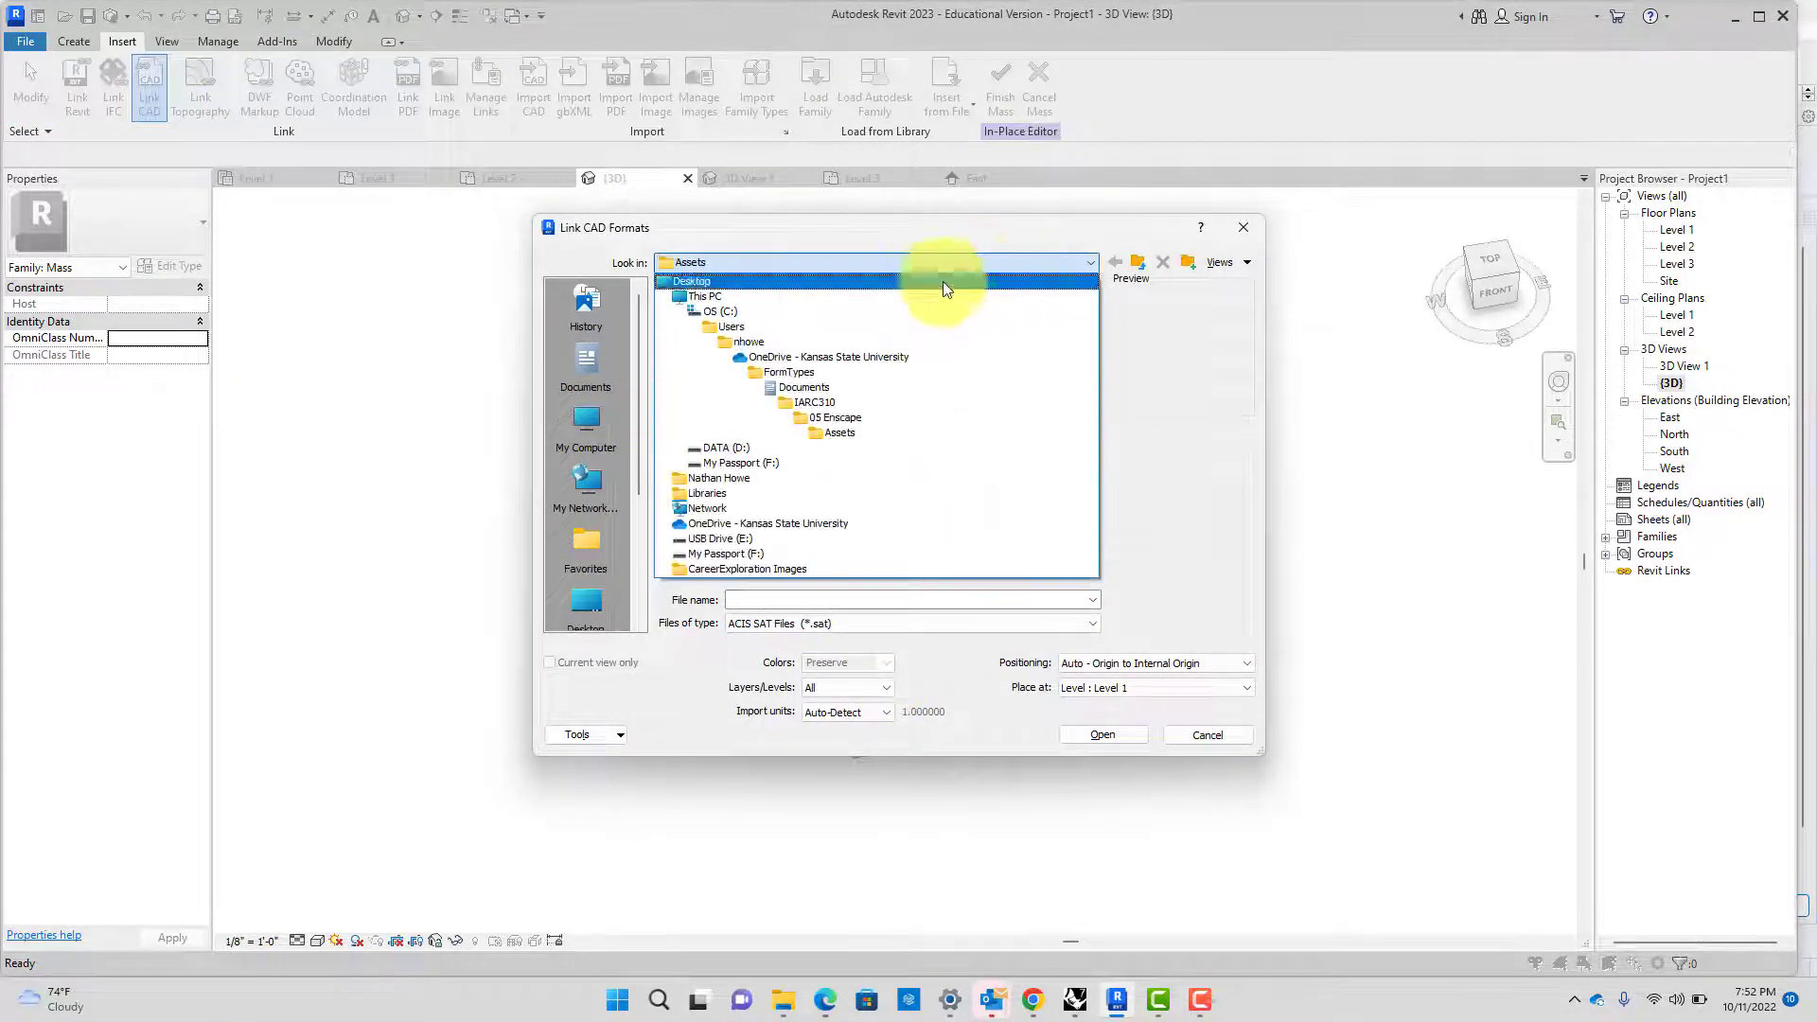
{"action": "left_click", "coordinate": [763, 362]}
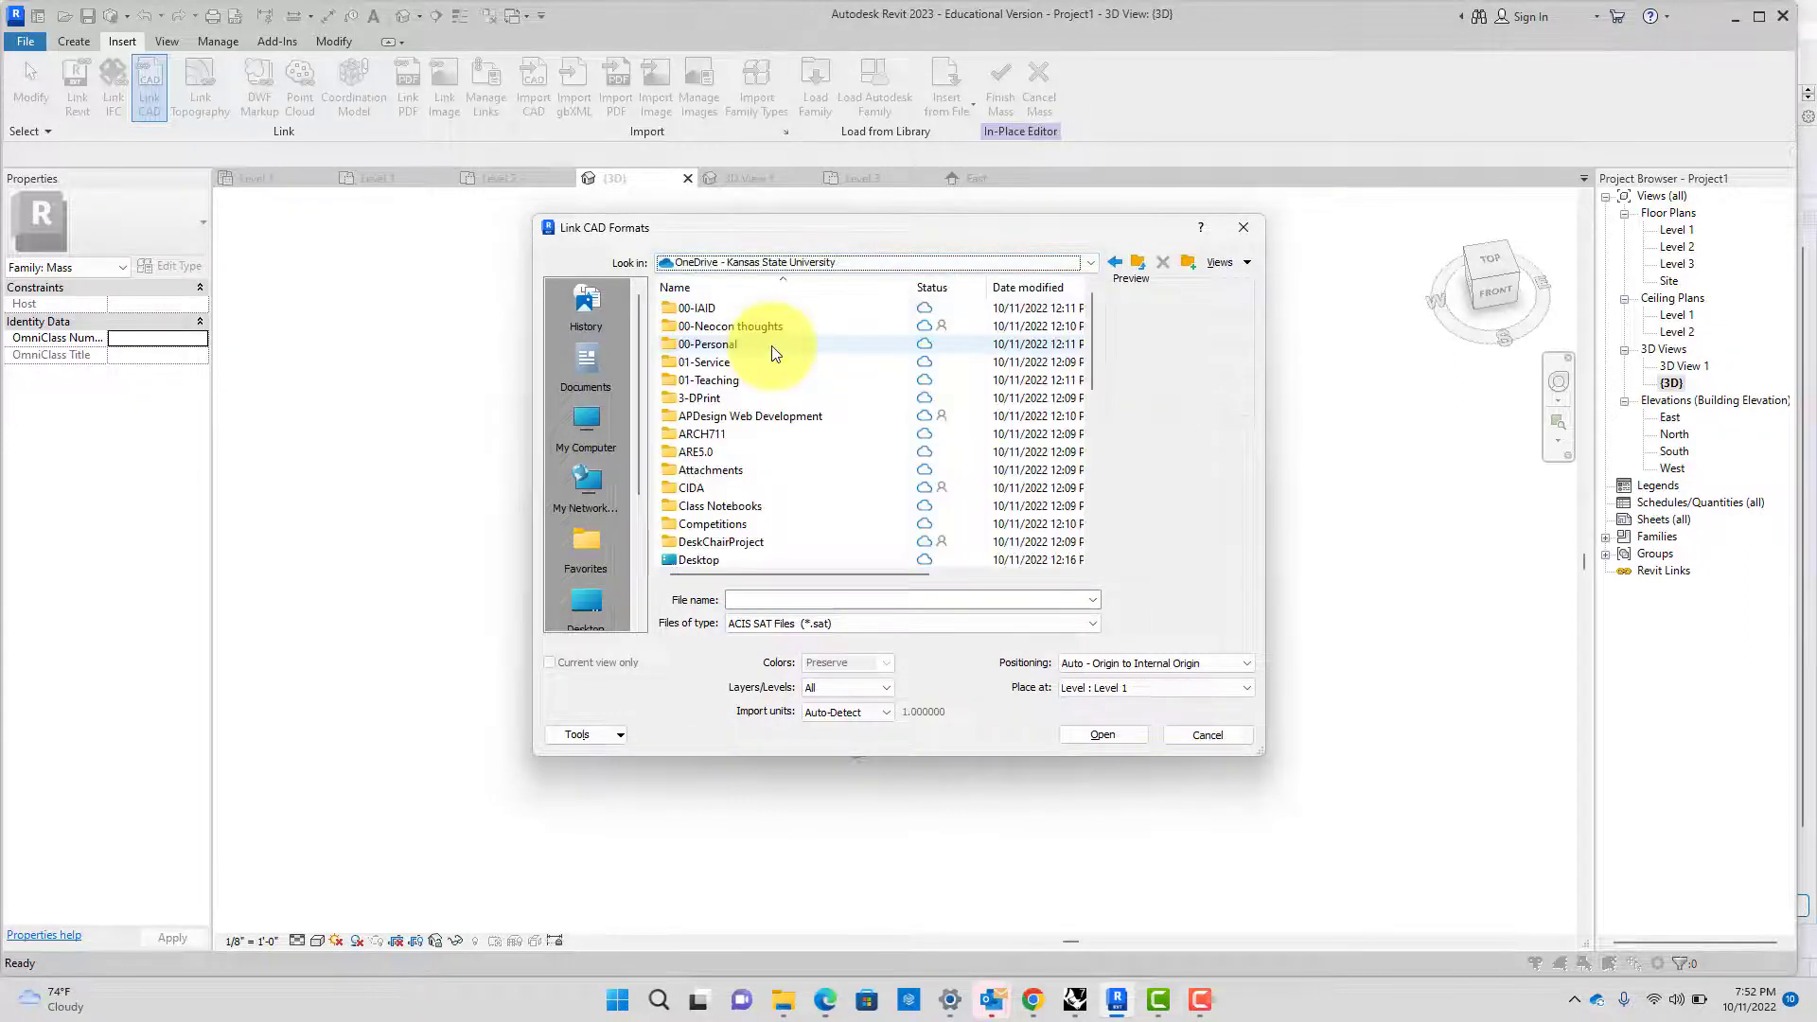
{"action": "scroll", "coordinate": [753, 415], "scroll_direction": "down", "scroll_amount": 3}
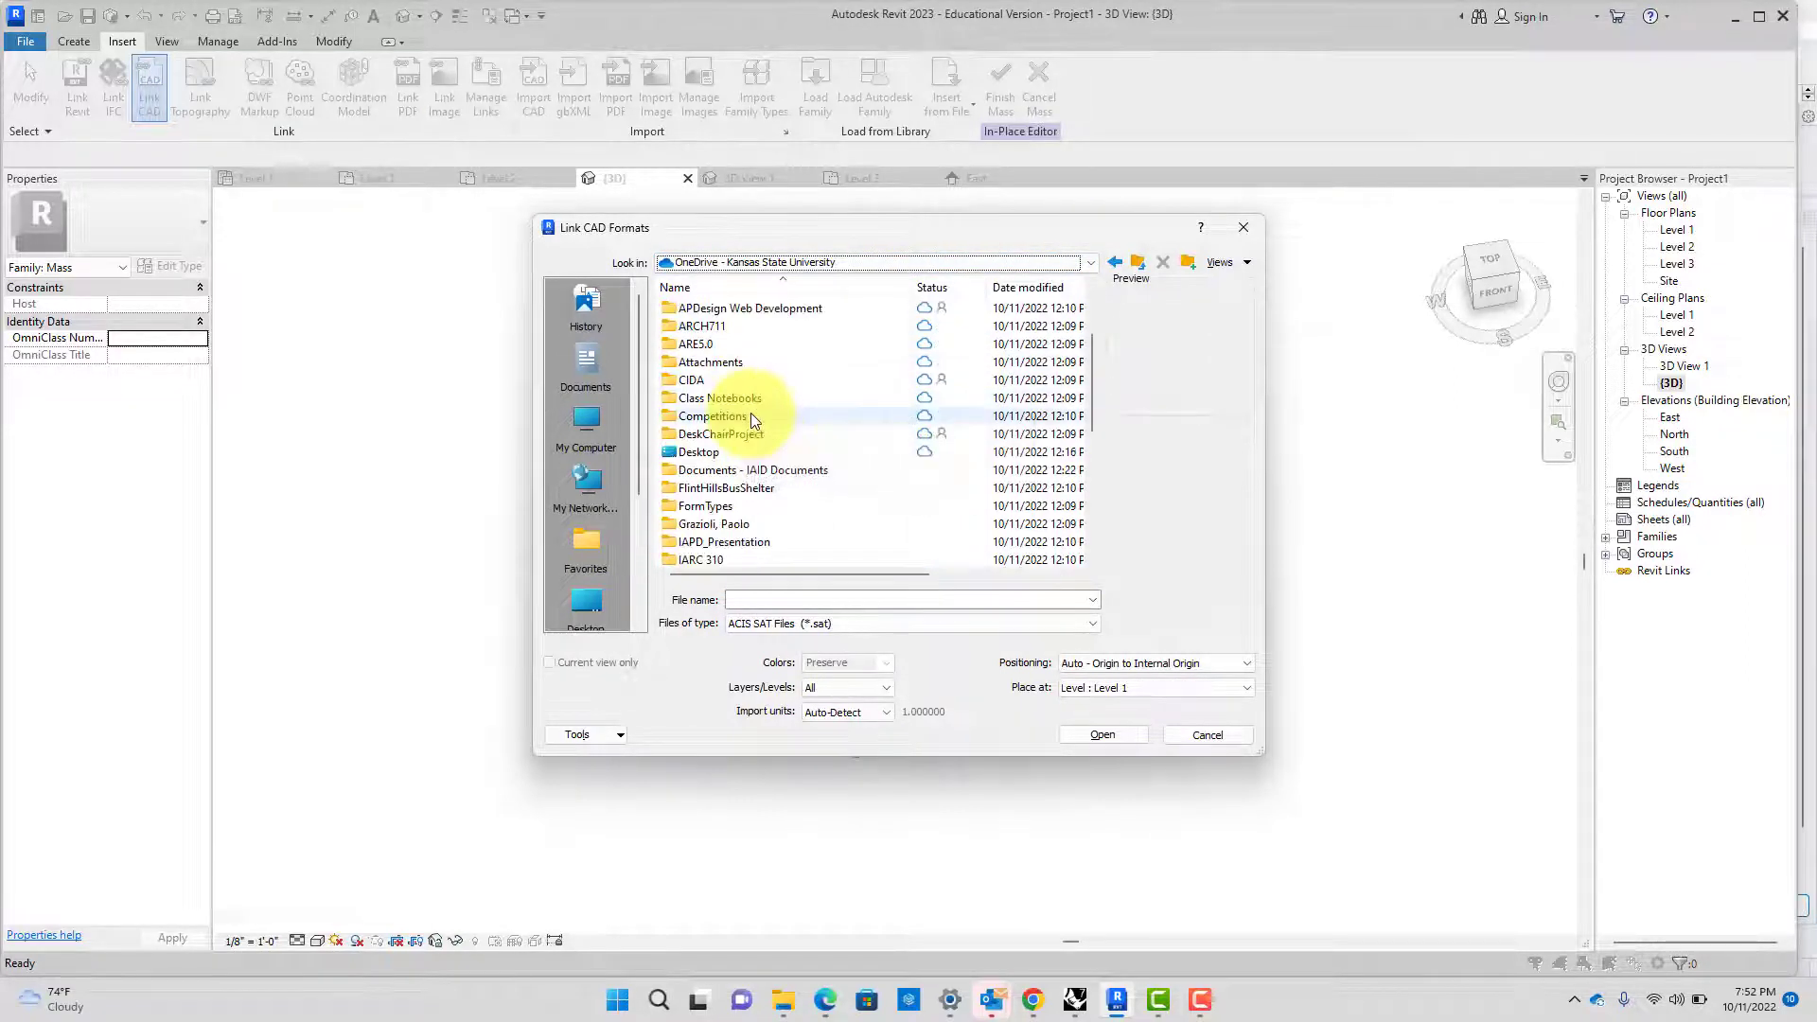
{"action": "double_click", "coordinate": [763, 417]}
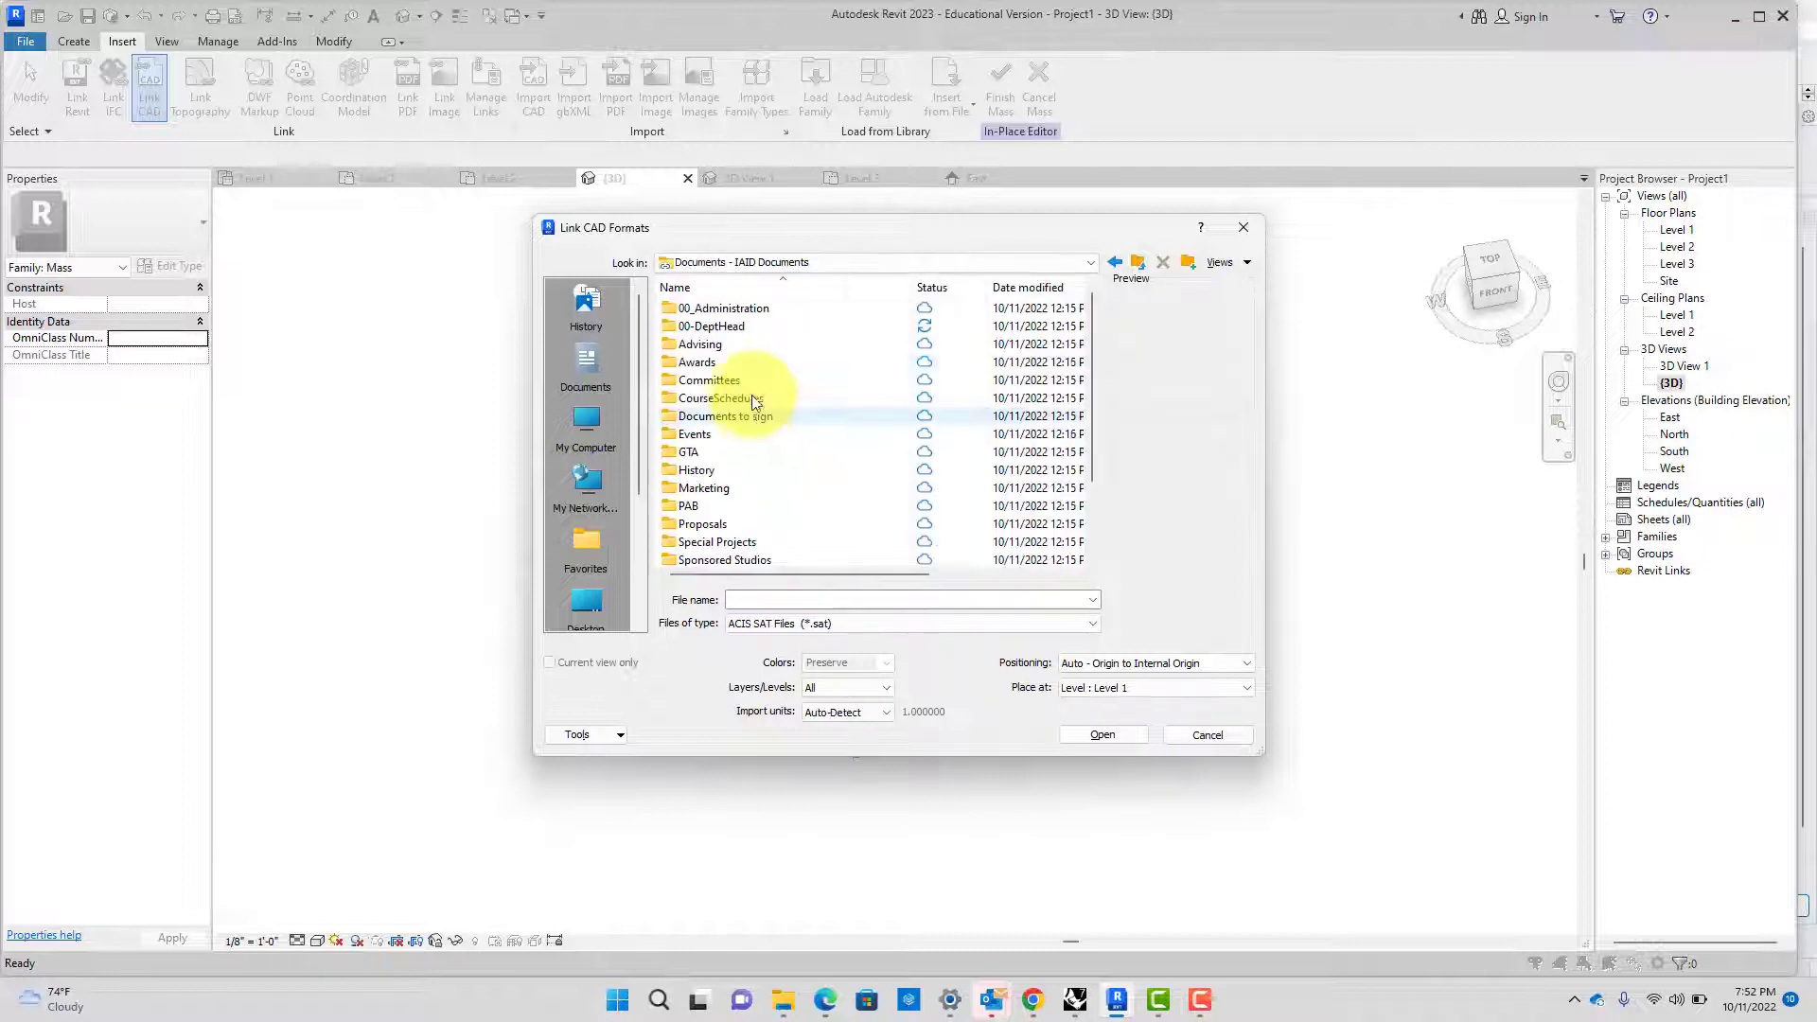
{"action": "double_click", "coordinate": [737, 323]}
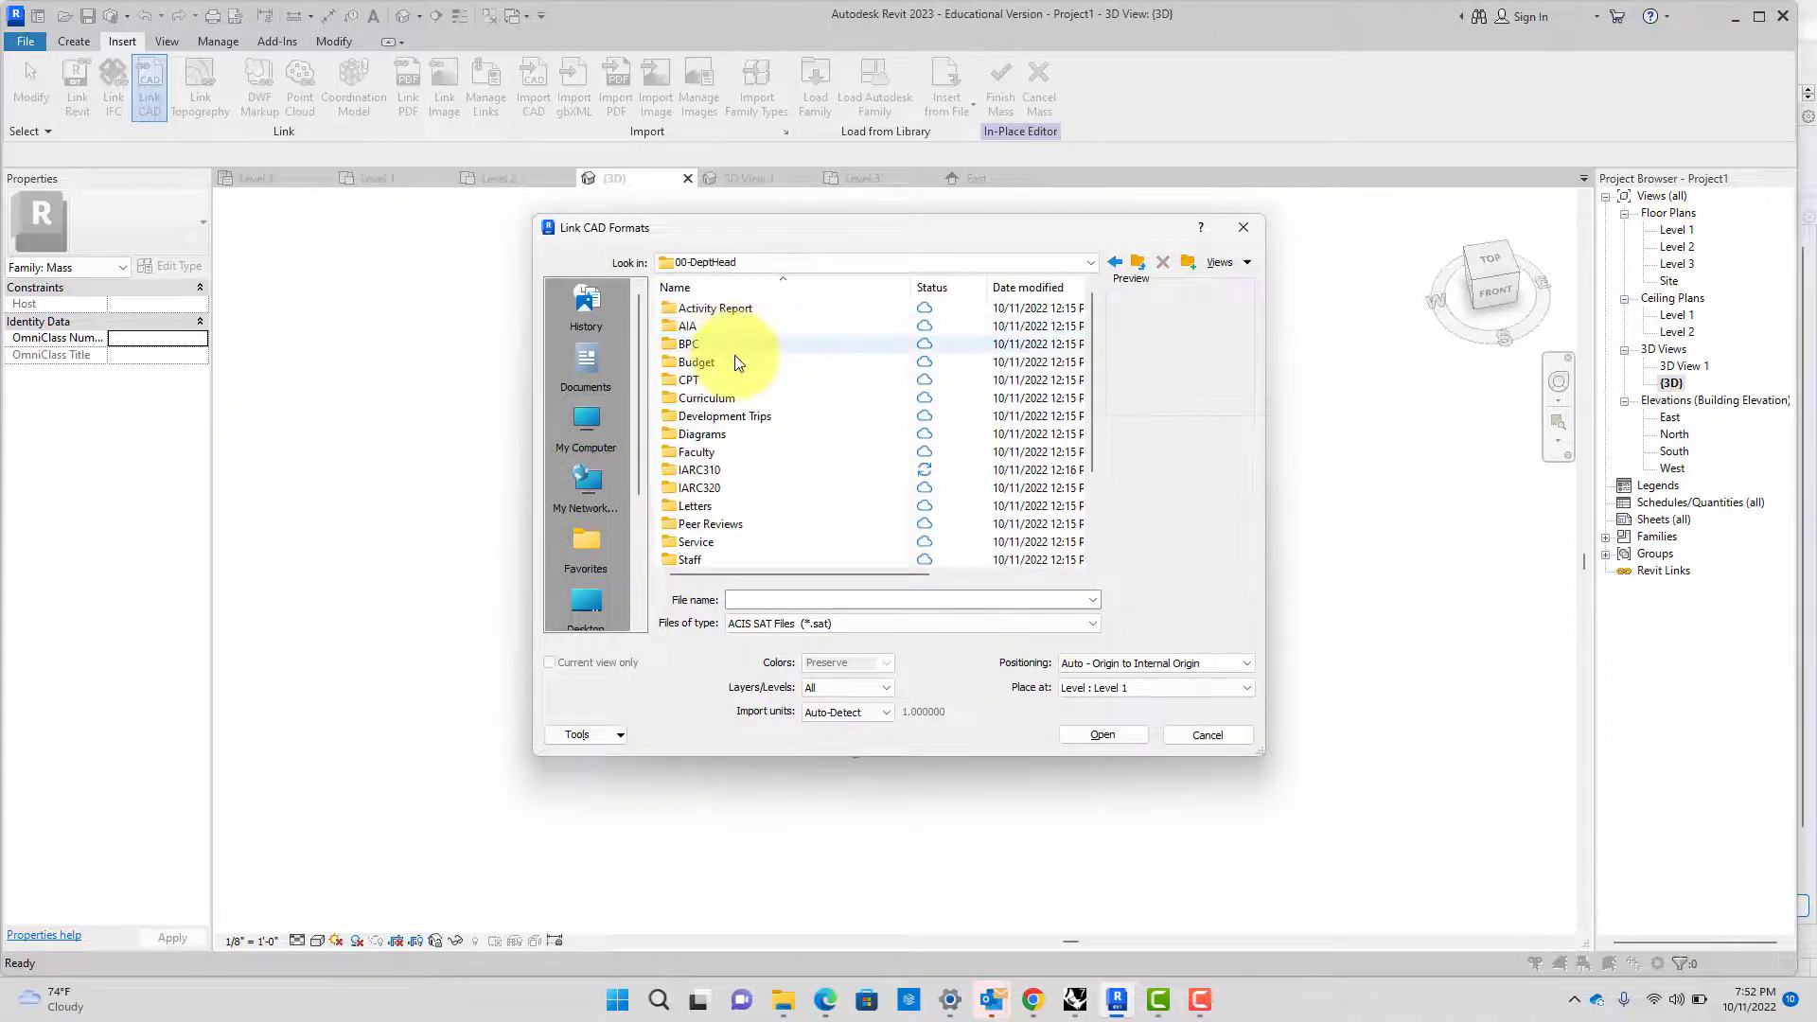
{"action": "double_click", "coordinate": [736, 469]}
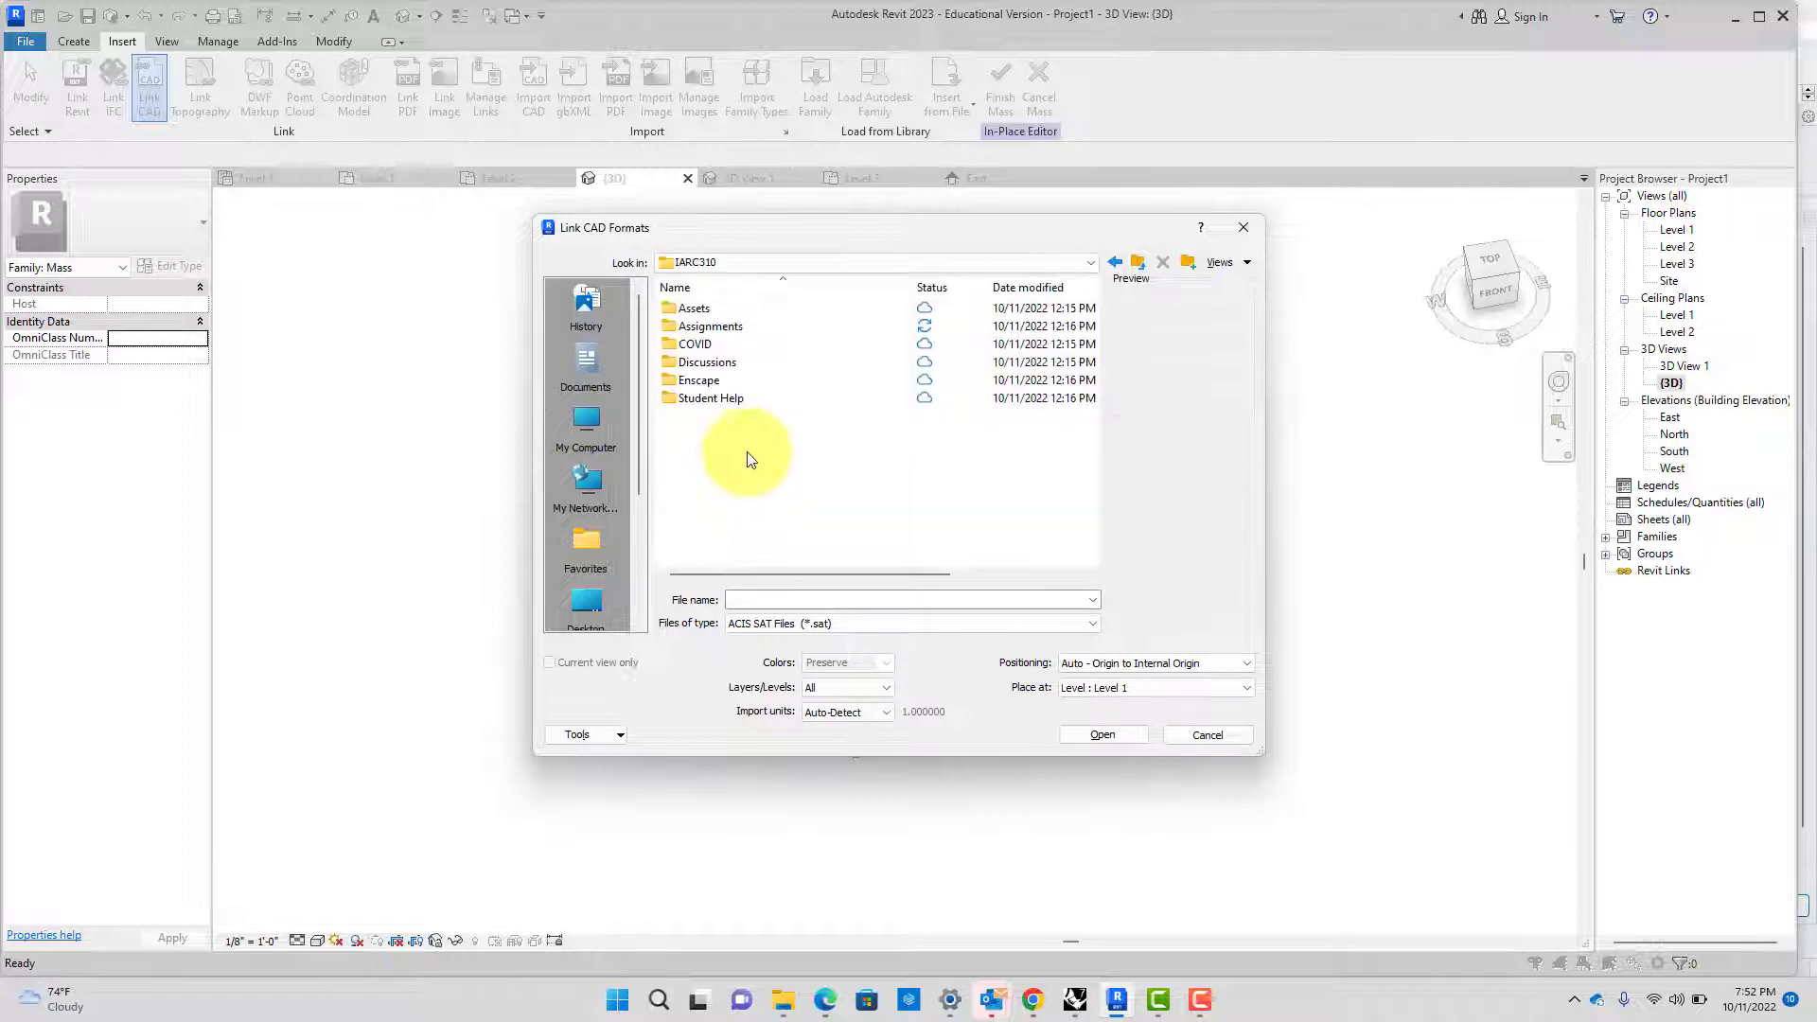
{"action": "double_click", "coordinate": [729, 326]}
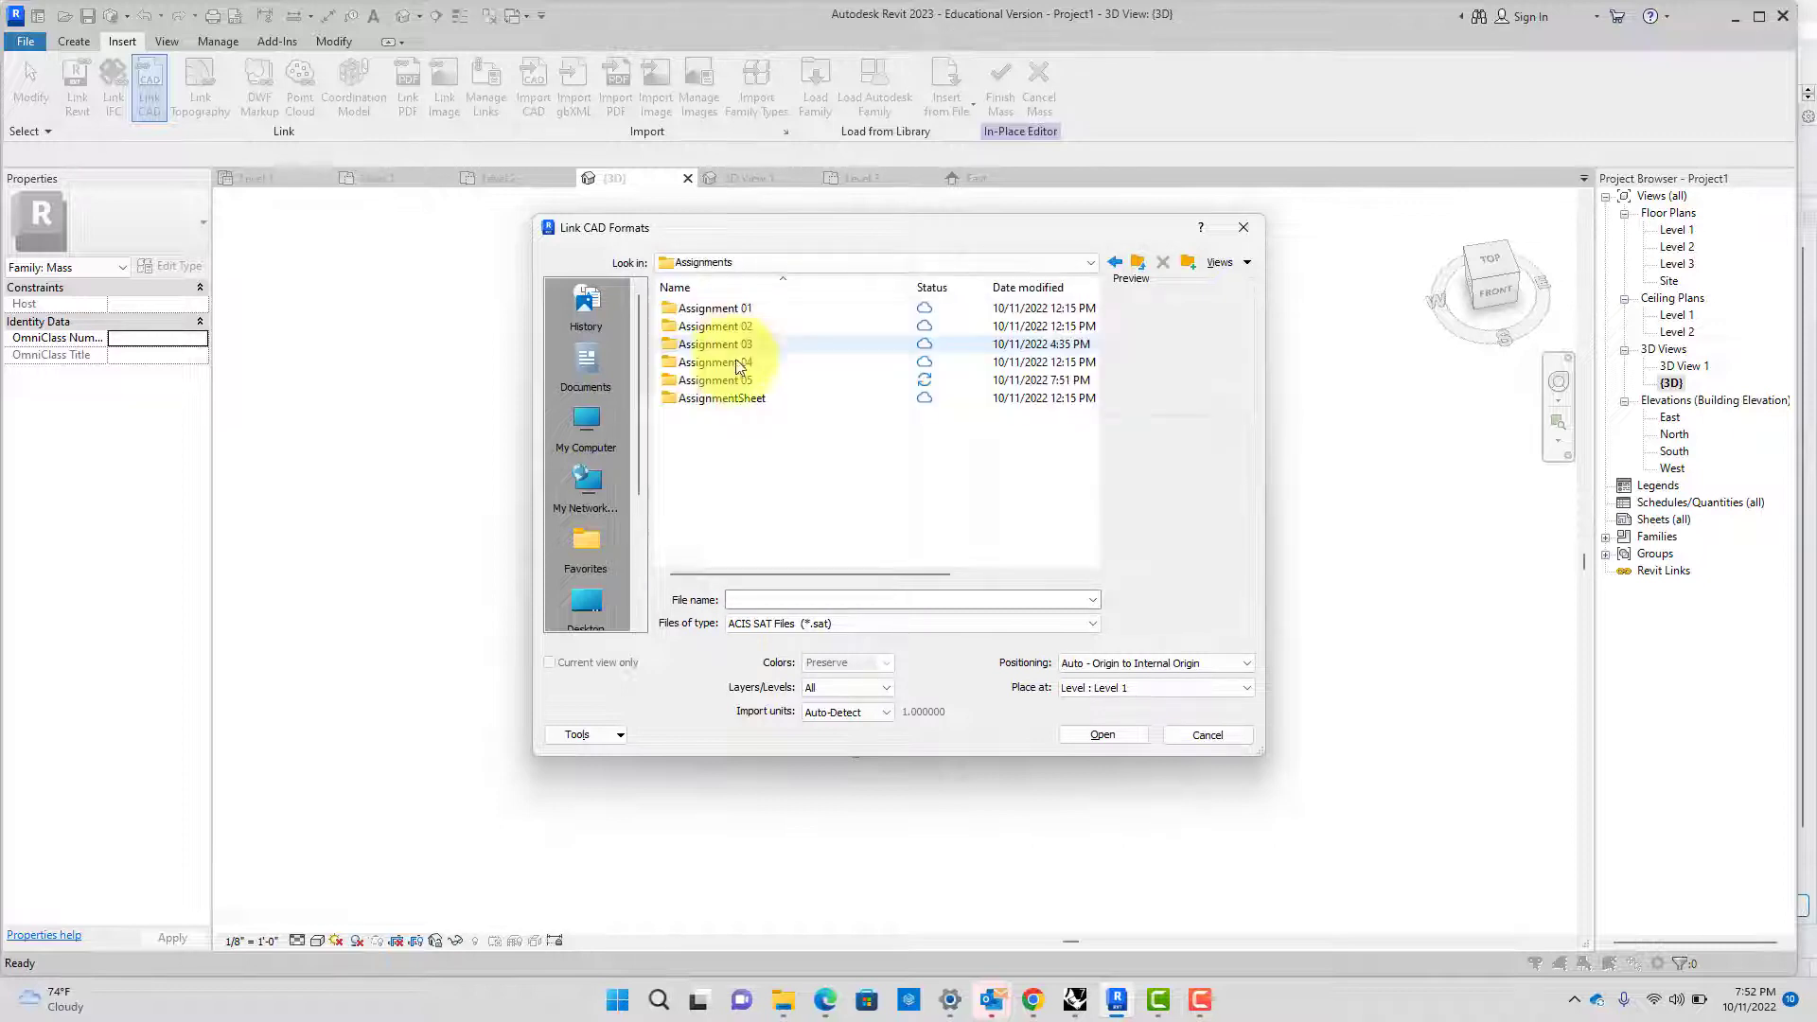
{"action": "double_click", "coordinate": [743, 381]}
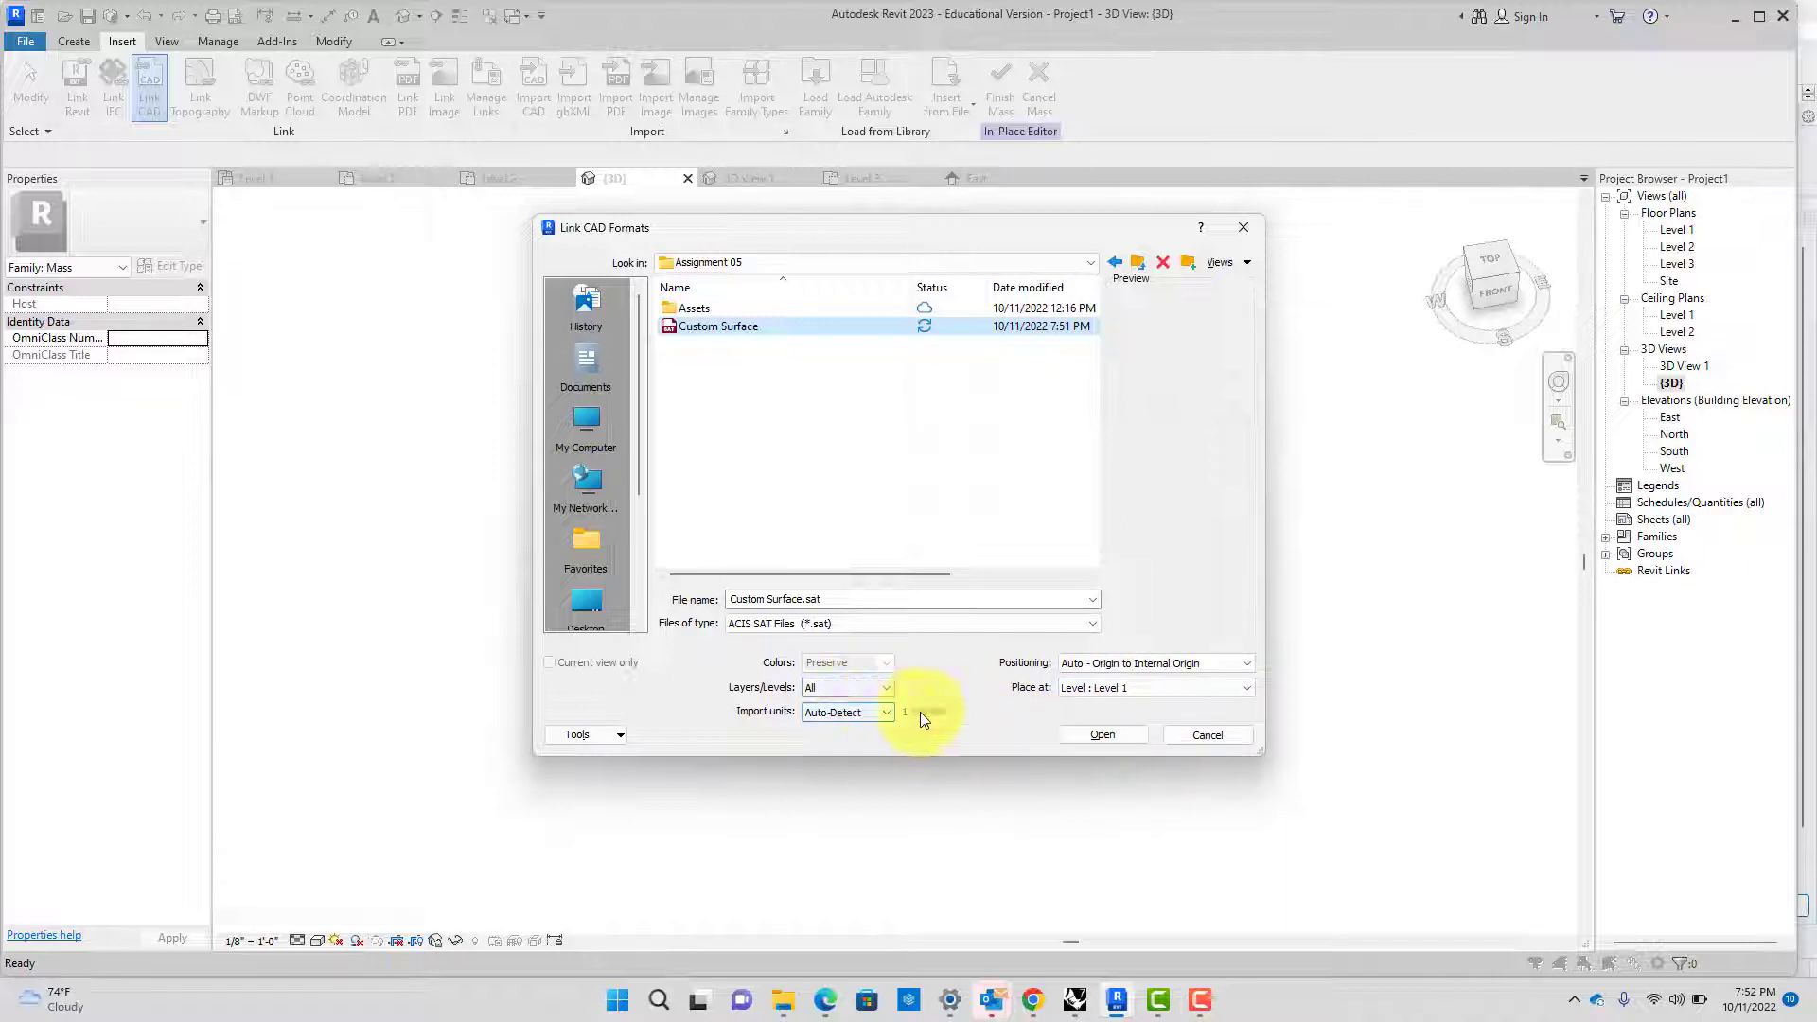
{"action": "left_click", "coordinate": [1104, 736]}
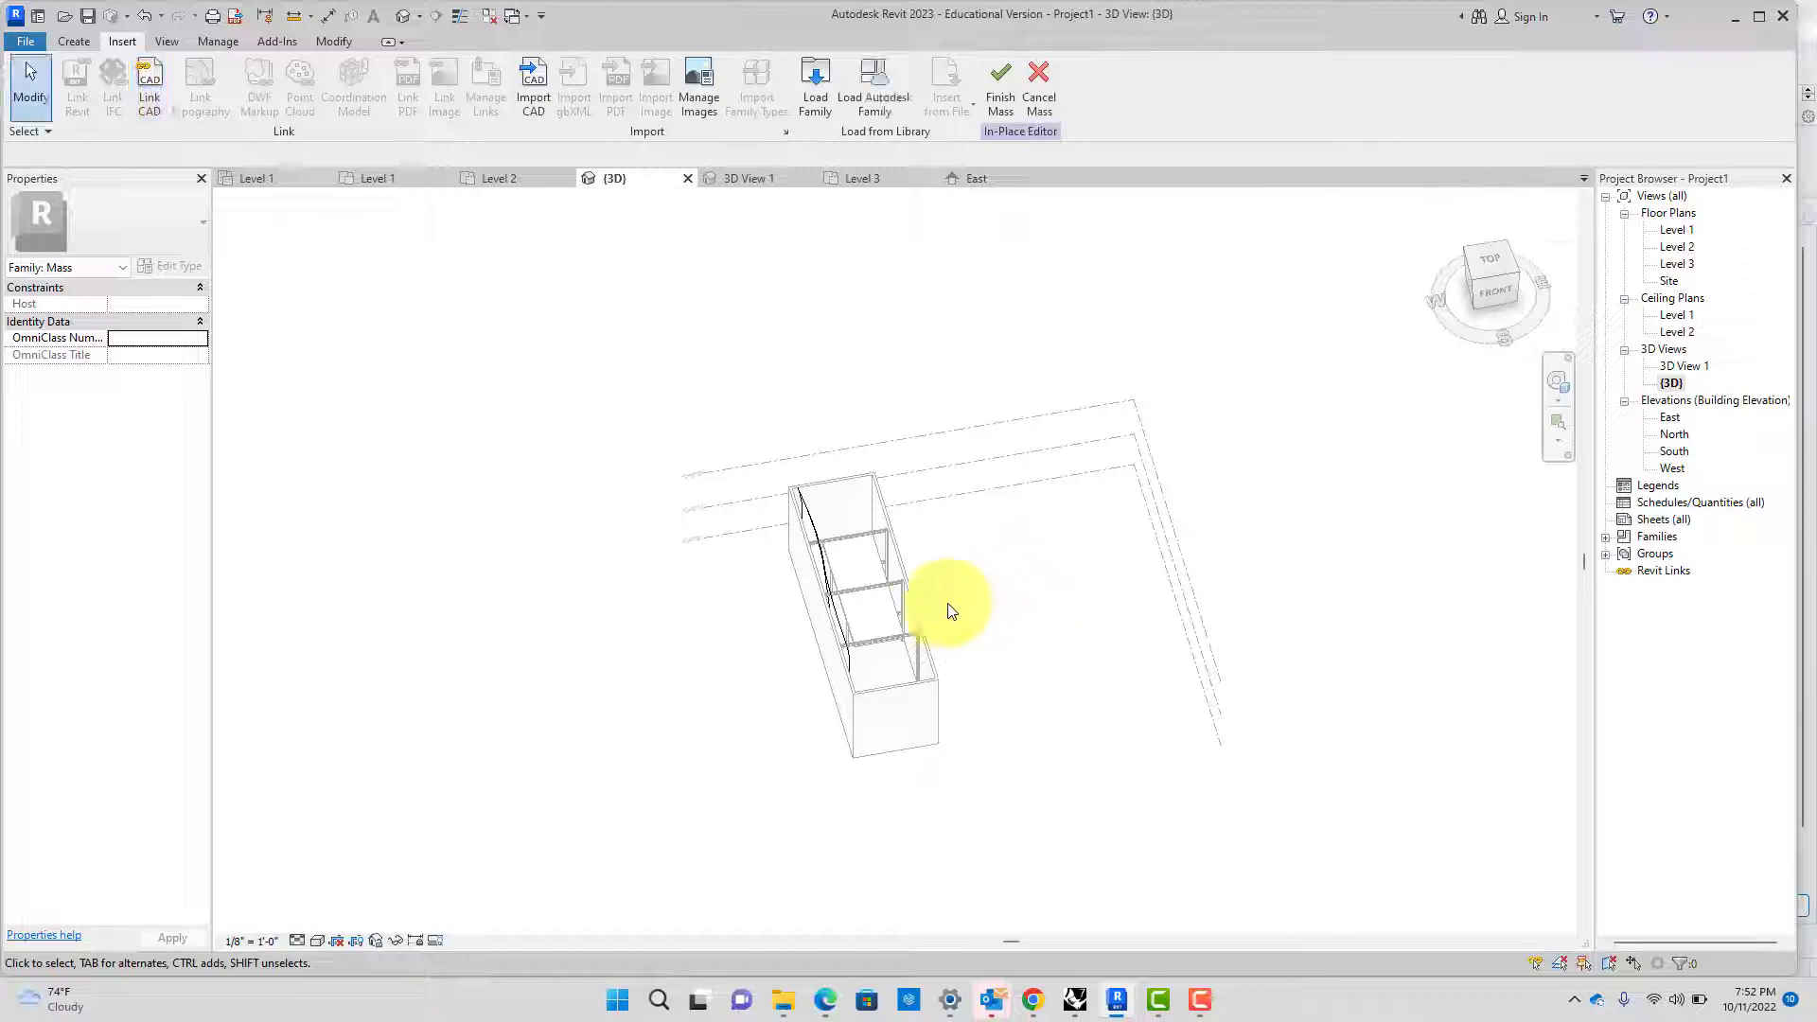
Check the linked custom surface inside the building by selecting it in the {3D} view, and finish the in-place mass
{"action": "scroll", "coordinate": [999, 549], "scroll_direction": "down", "scroll_amount": 2}
{"action": "middle_click_drag", "start_coordinate": [999, 549], "coordinate": [783, 599], "text": "shift"}
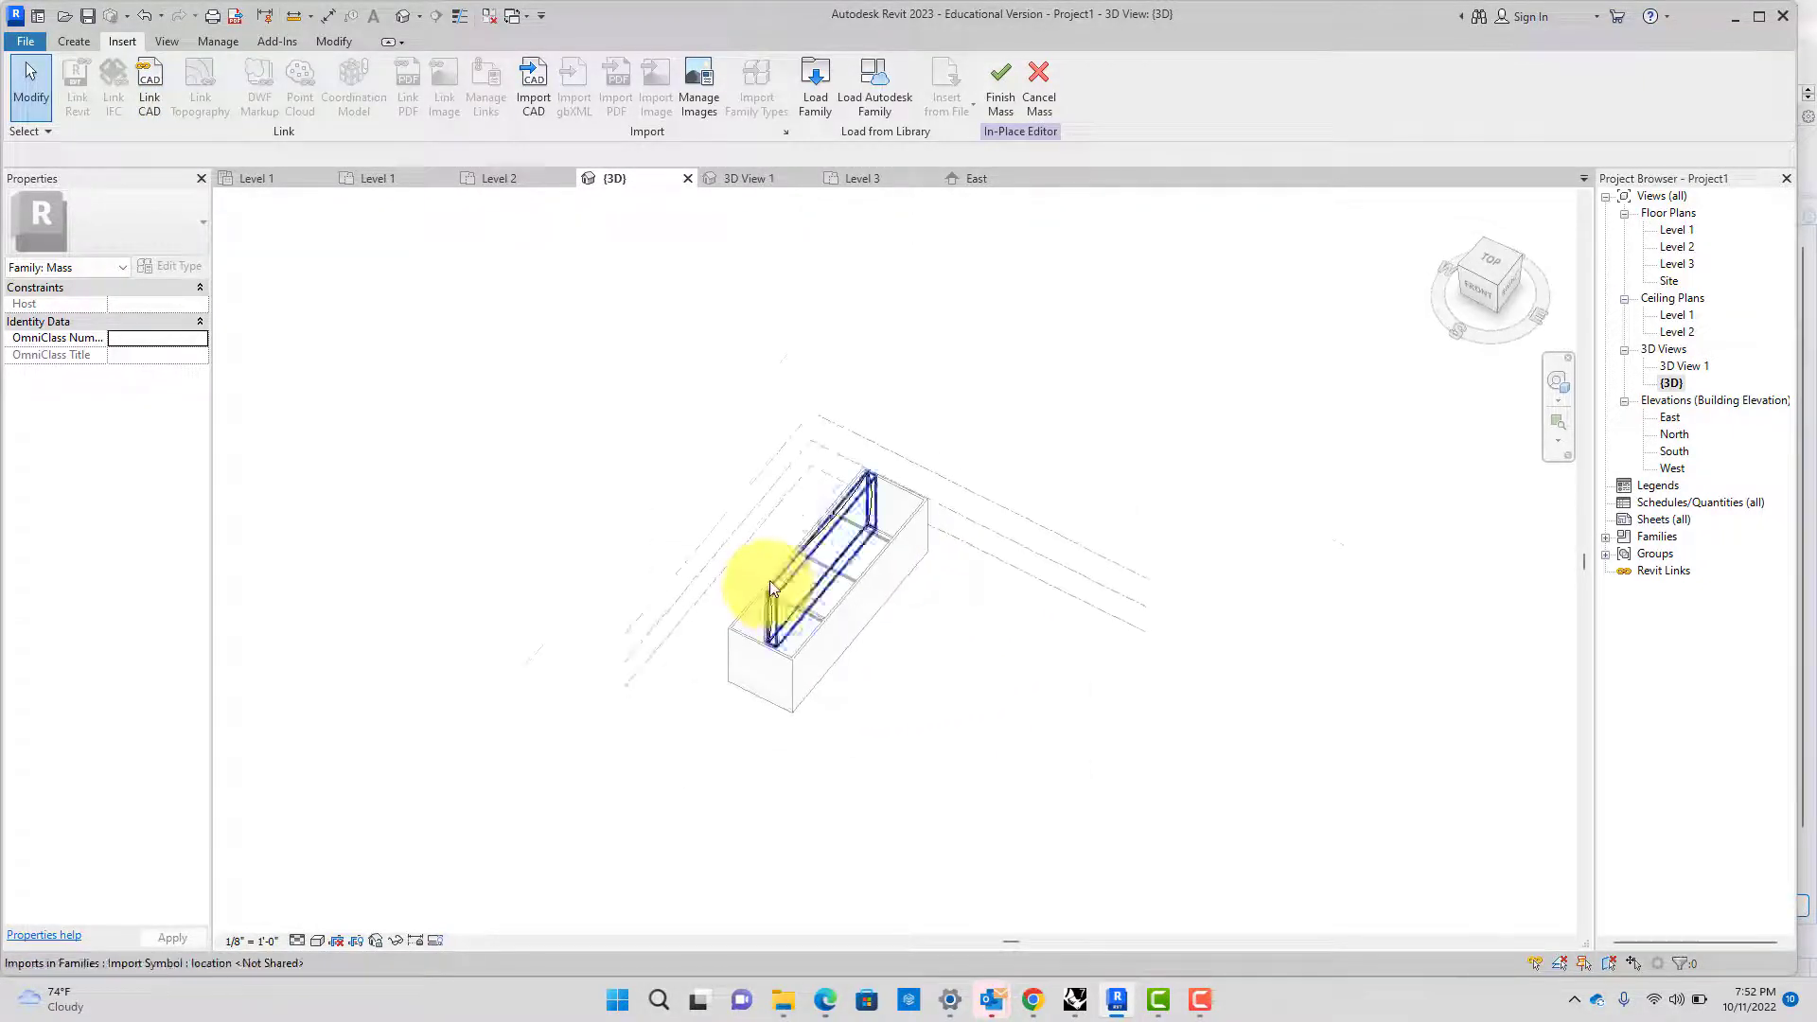
{"action": "scroll", "coordinate": [803, 568], "scroll_direction": "up", "scroll_amount": 3}
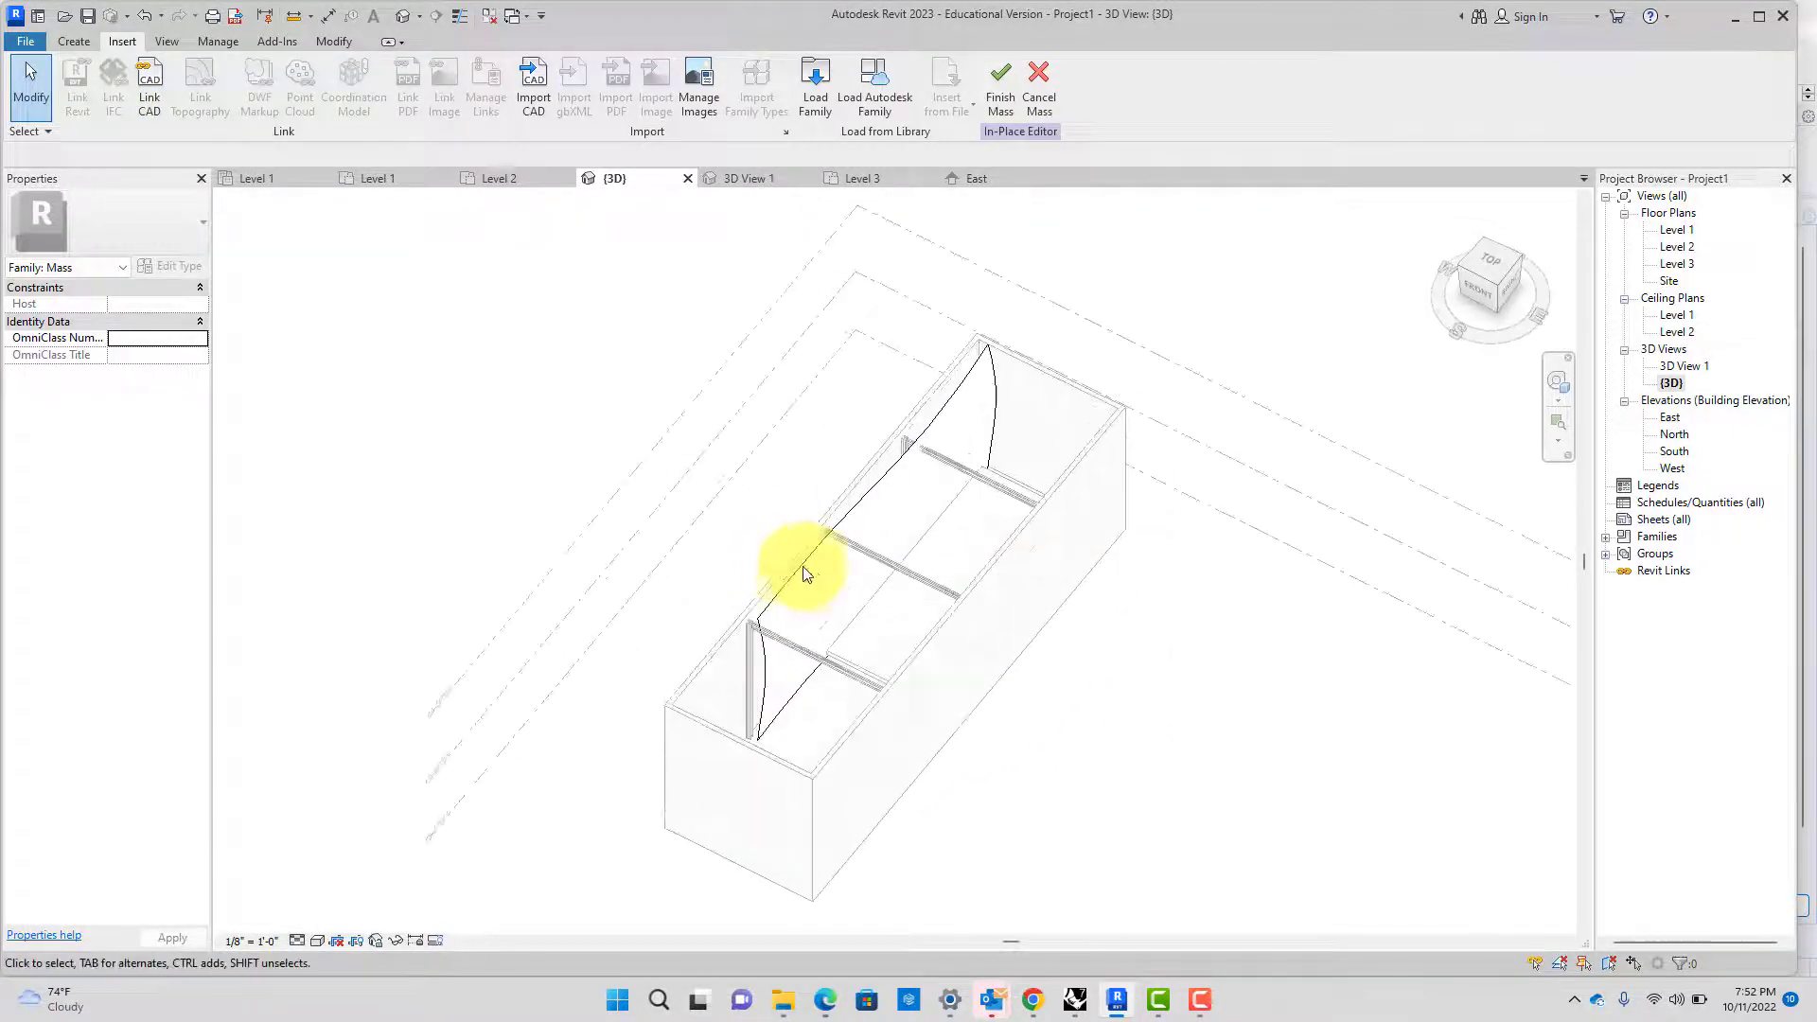
{"action": "left_click", "coordinate": [868, 470]}
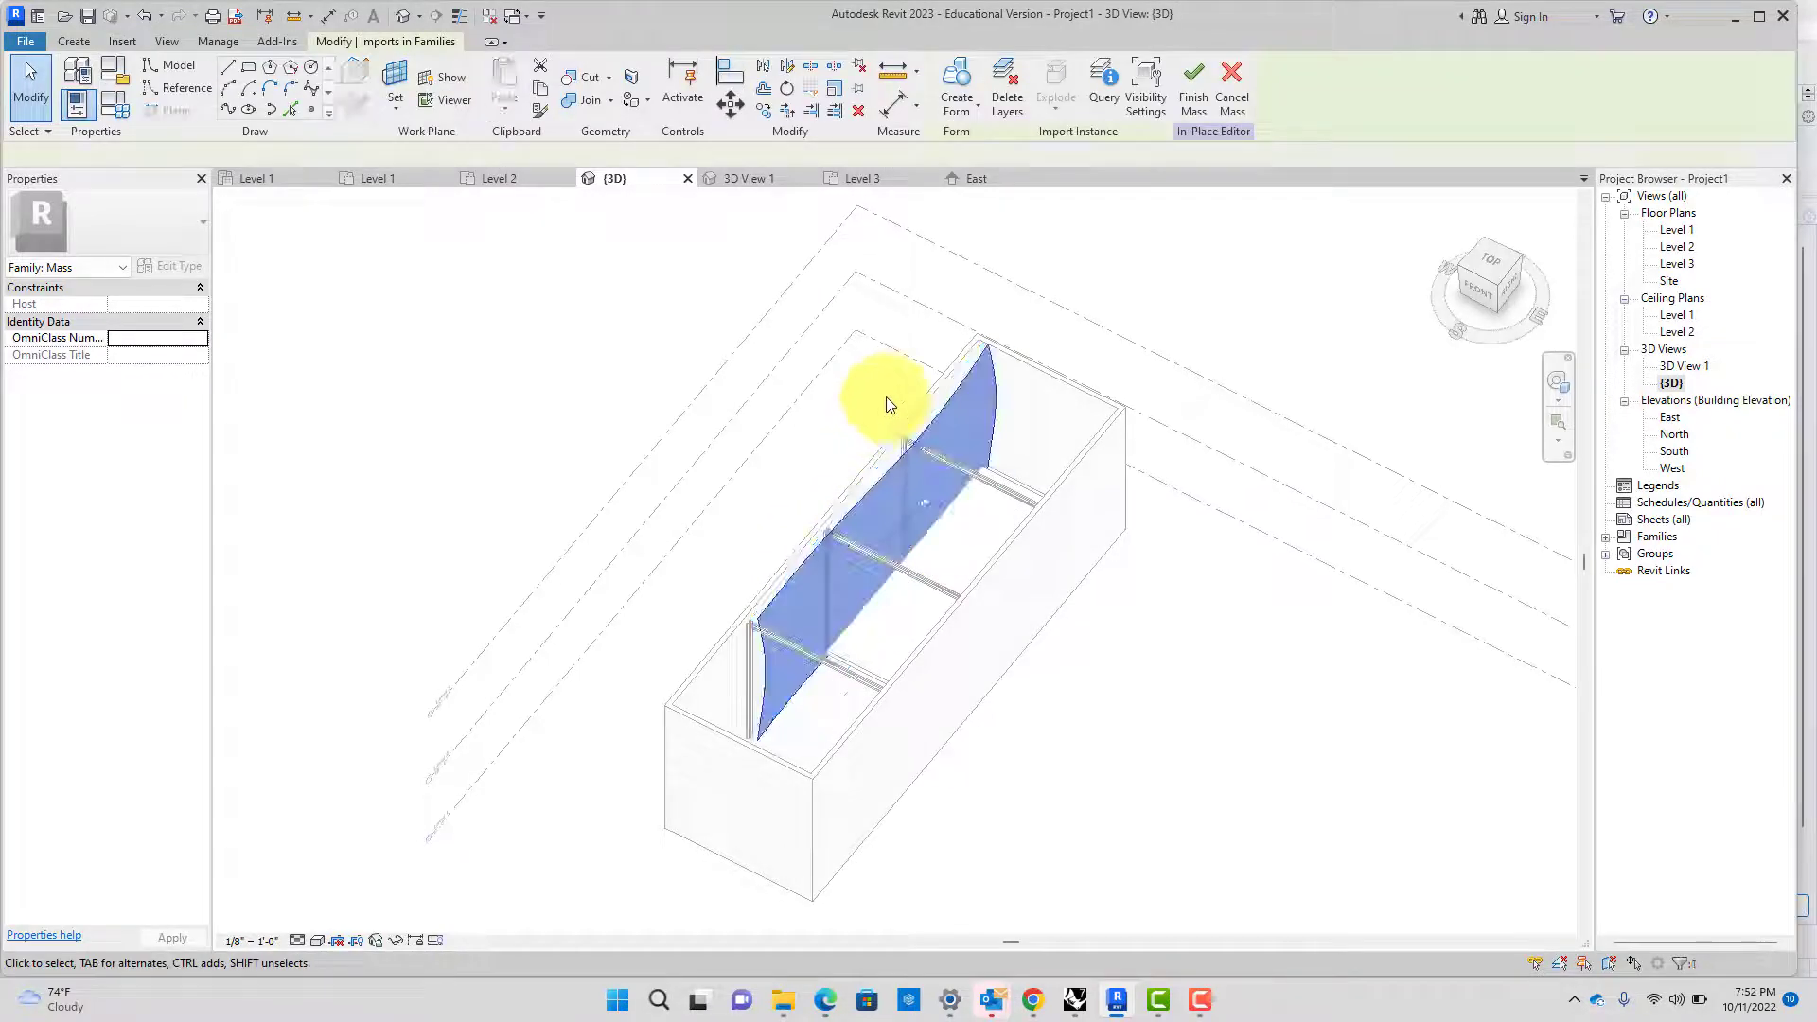
{"action": "left_click", "coordinate": [1194, 90]}
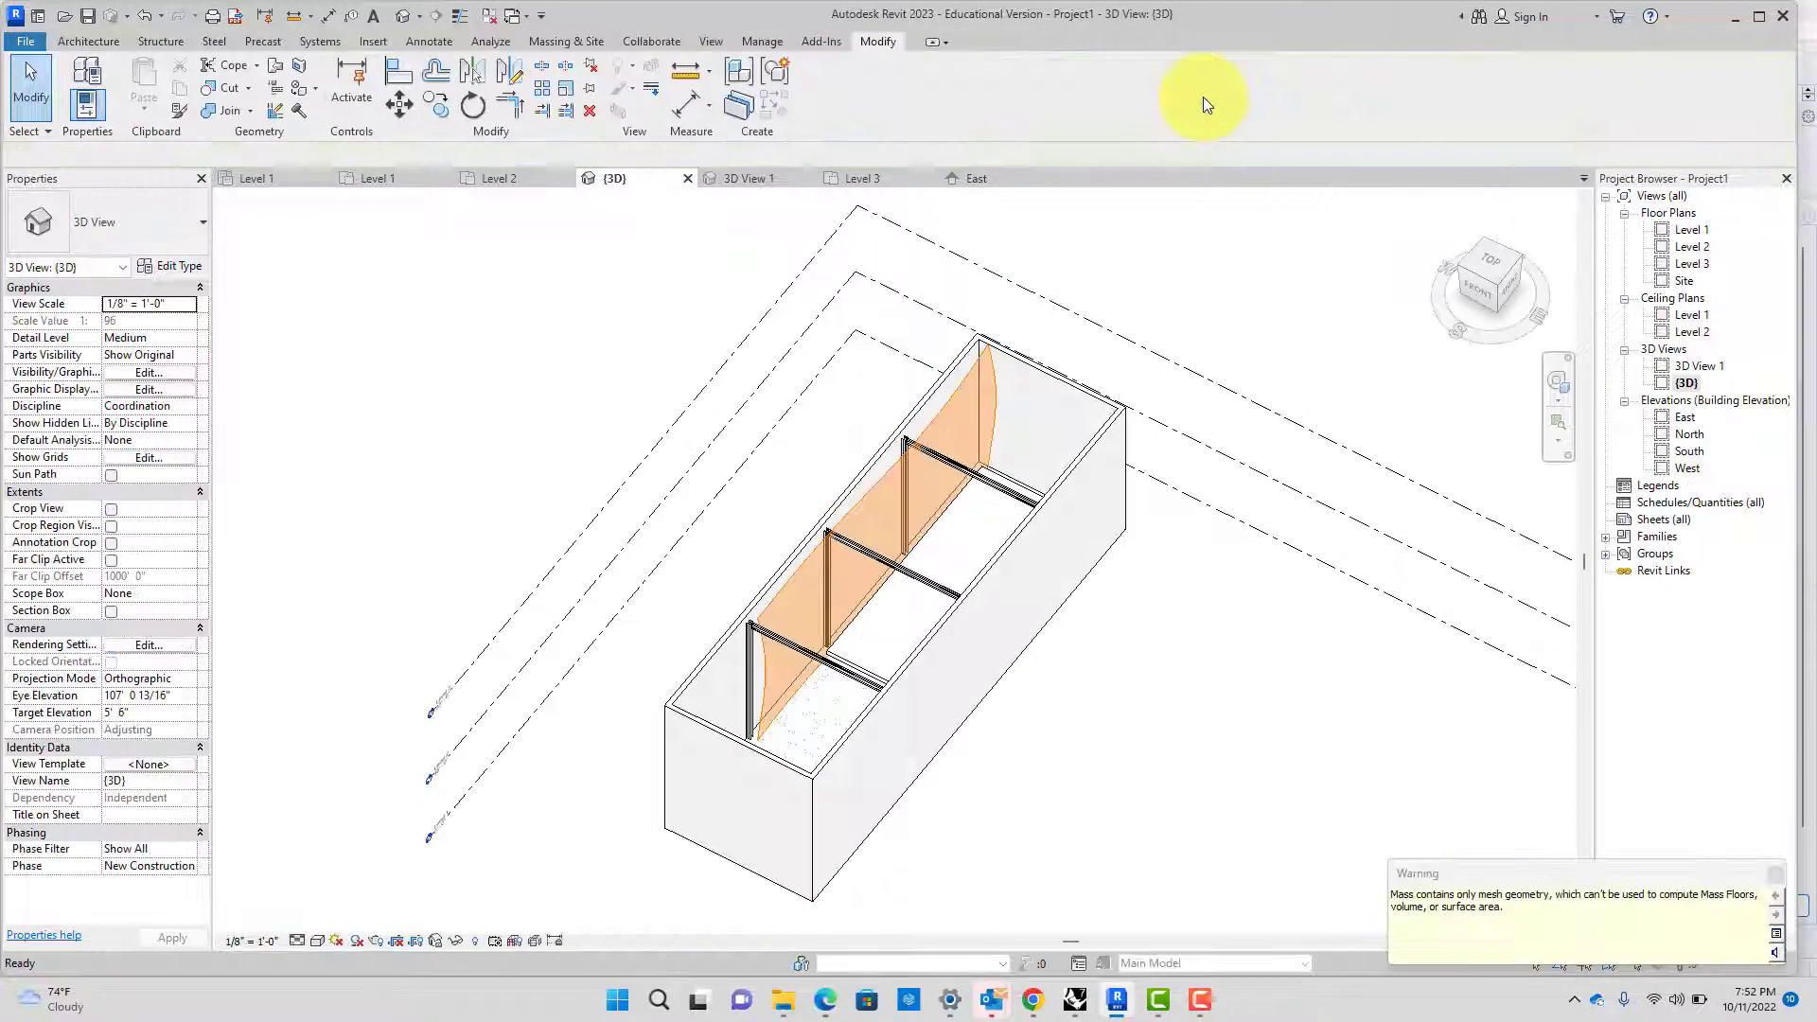